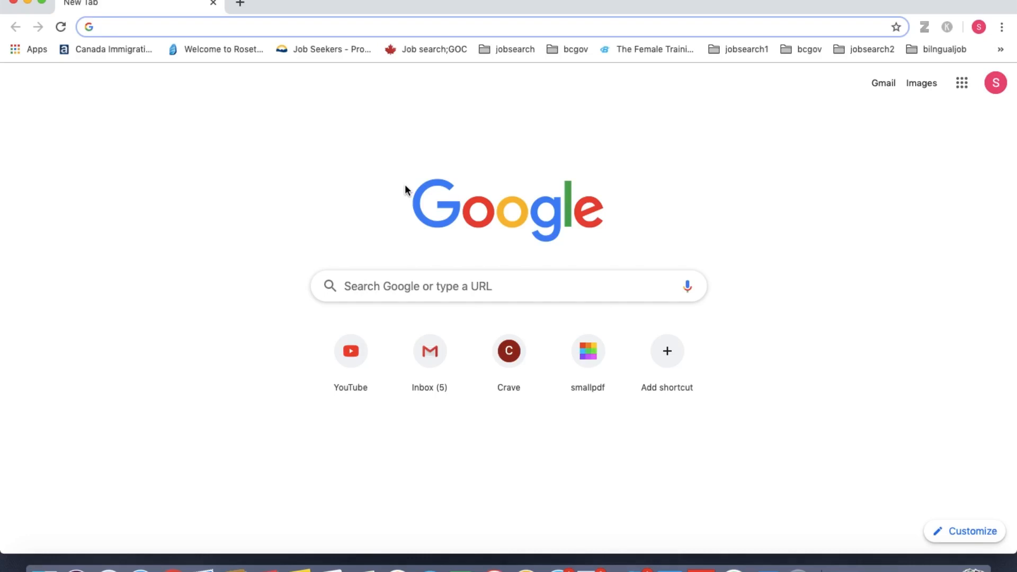
Step: Run a Google search for 'cic' to find the CIC login page
click(412, 295)
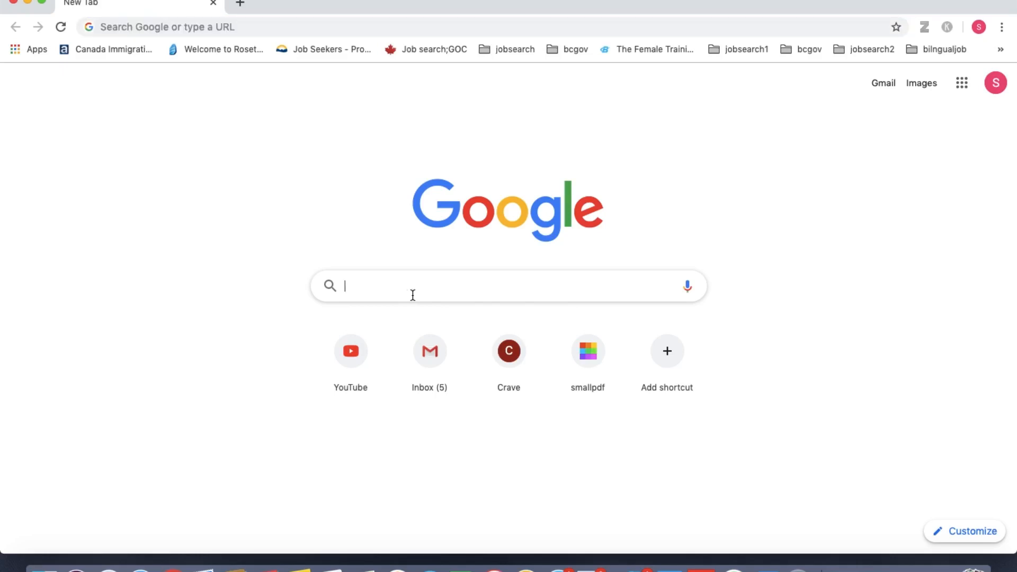
text(cic login)
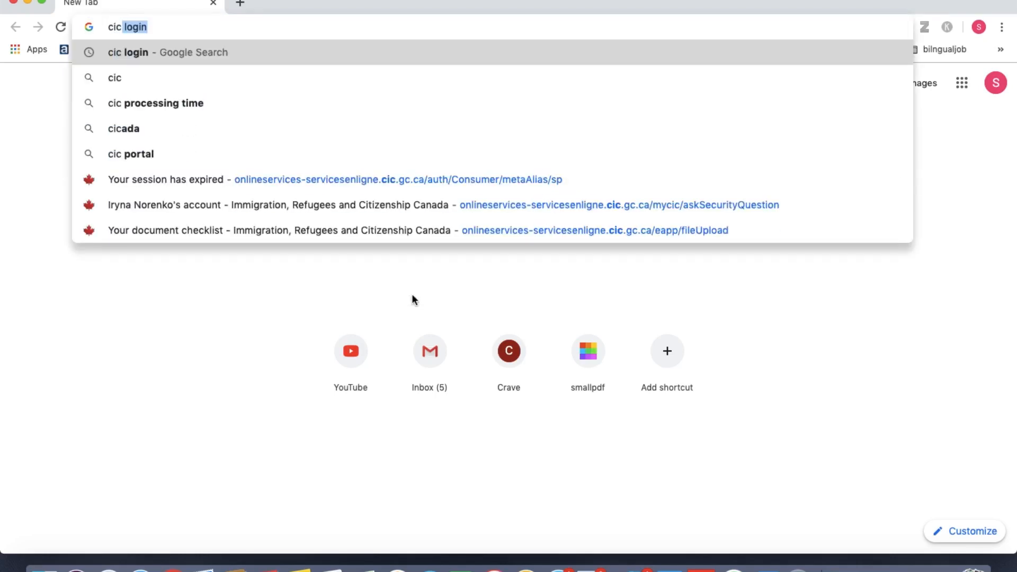
key(Return)
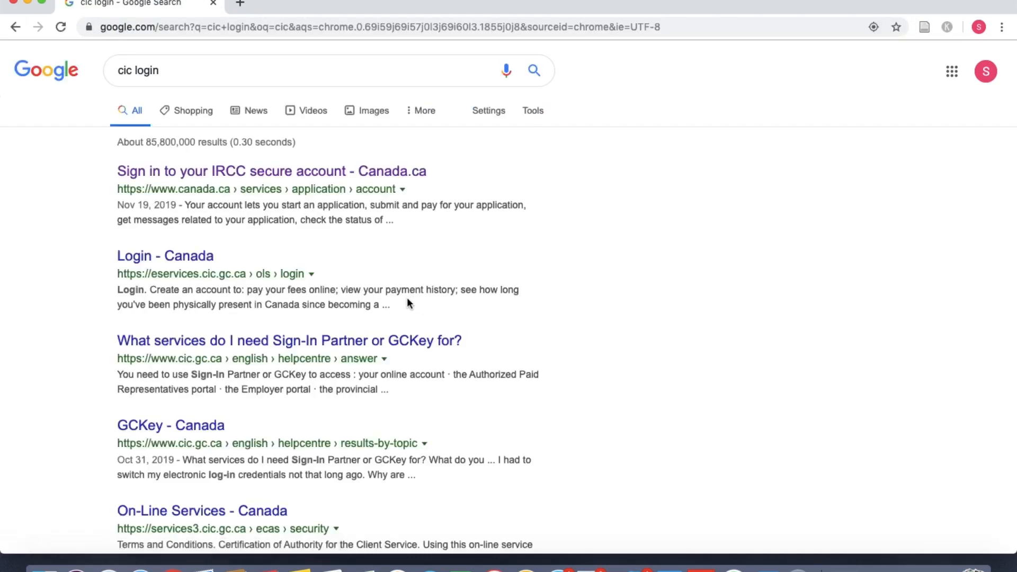
Step: Open the IRCC secure account sign-in page and briefly try the banking partner option
click(314, 183)
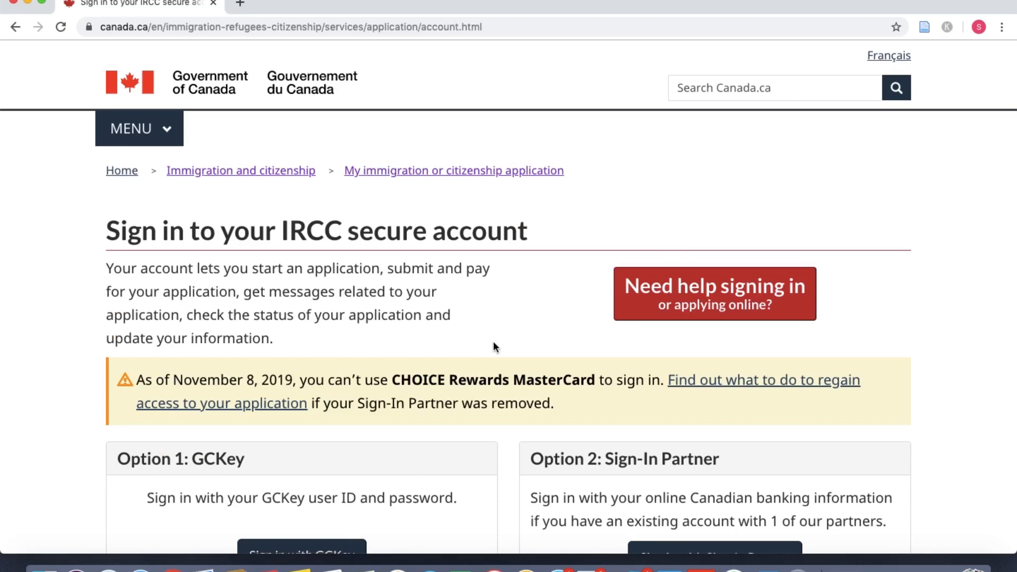
scroll(494, 344, down, 5)
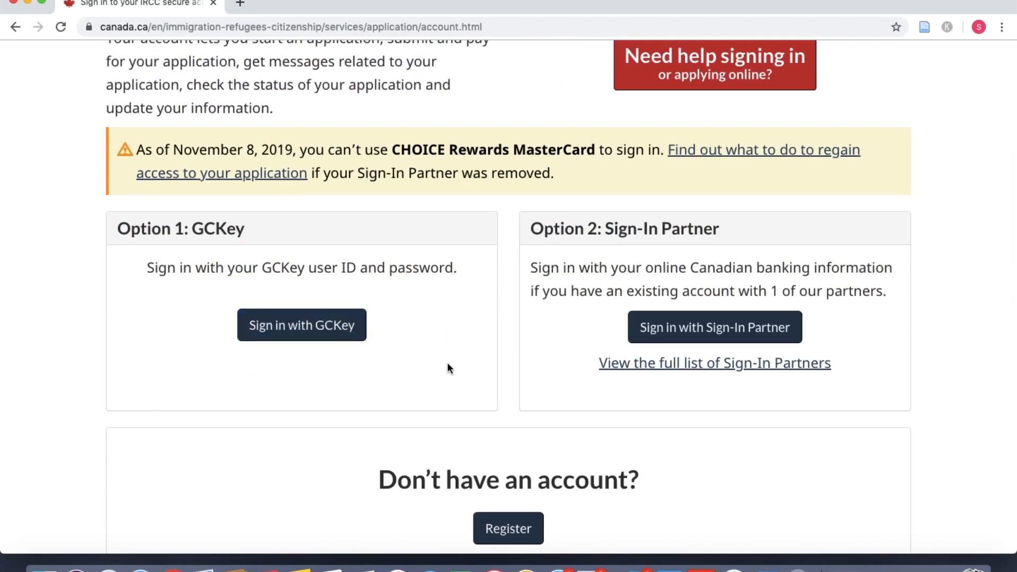
scroll(446, 368, down, 1)
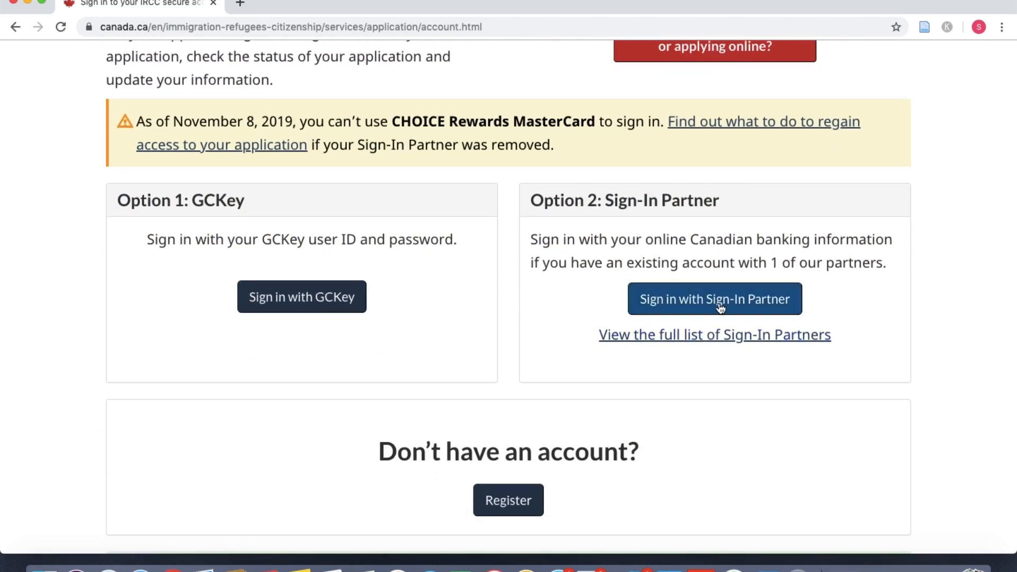
click(720, 308)
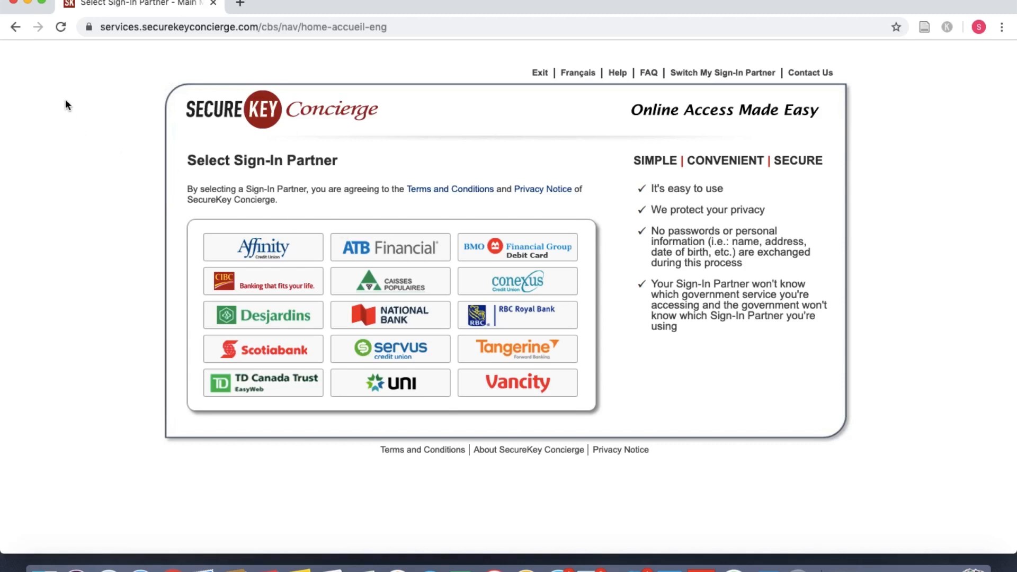
click(16, 31)
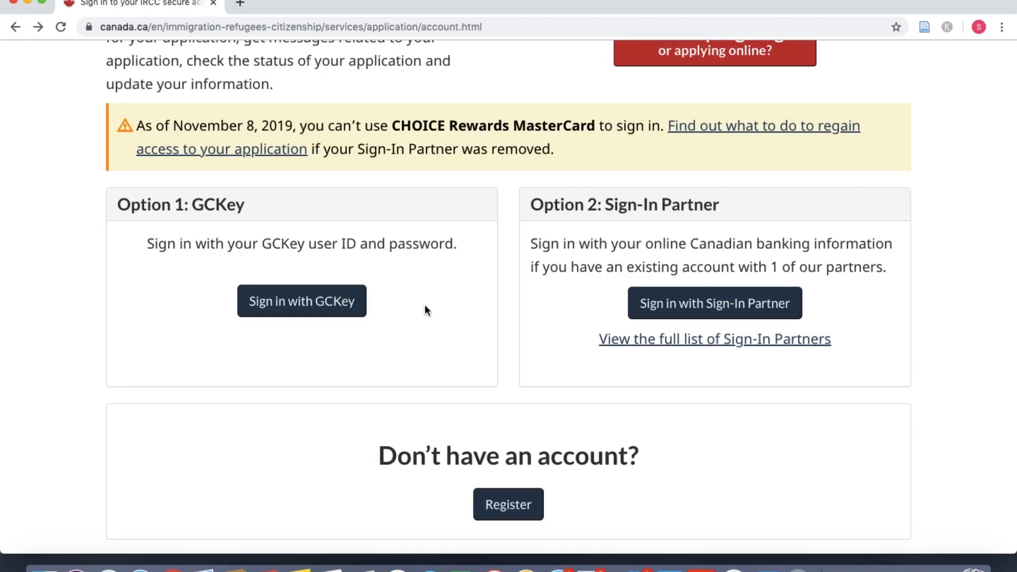
Step: Choose Sign in with GCKey and start signing up for a new GCKey
click(344, 314)
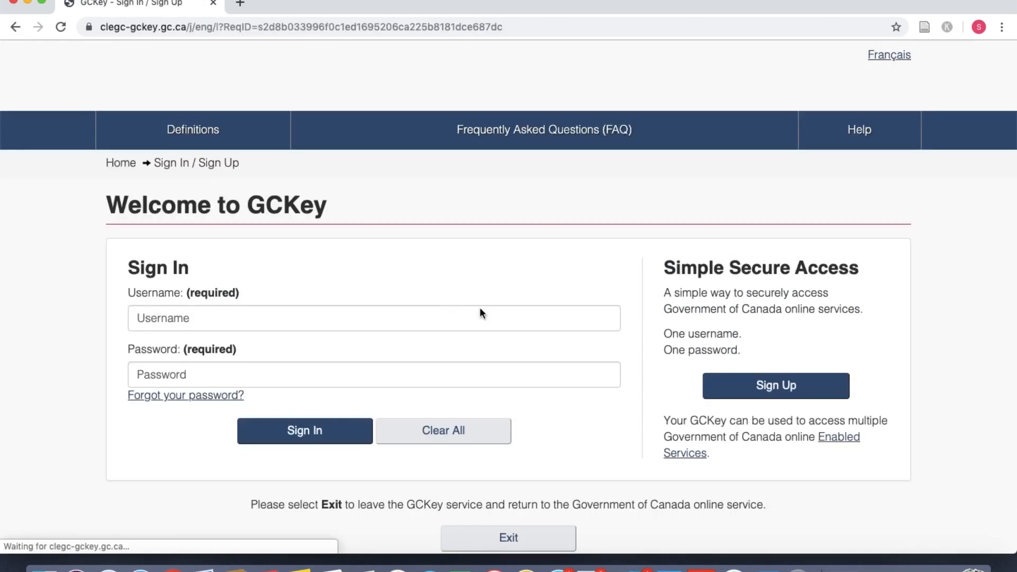
scroll(501, 343, down, 4)
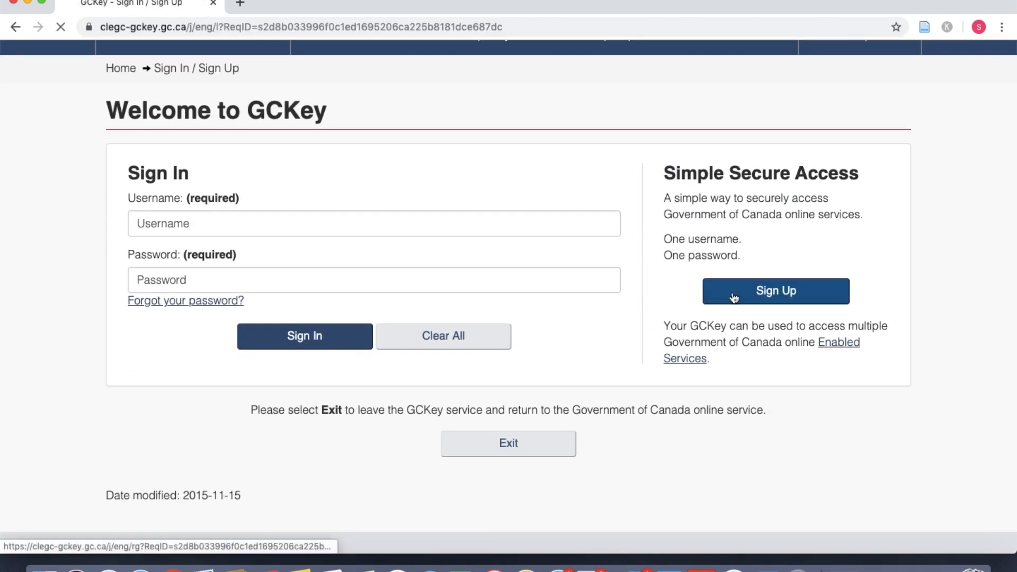
click(733, 297)
scroll(345, 368, down, 8)
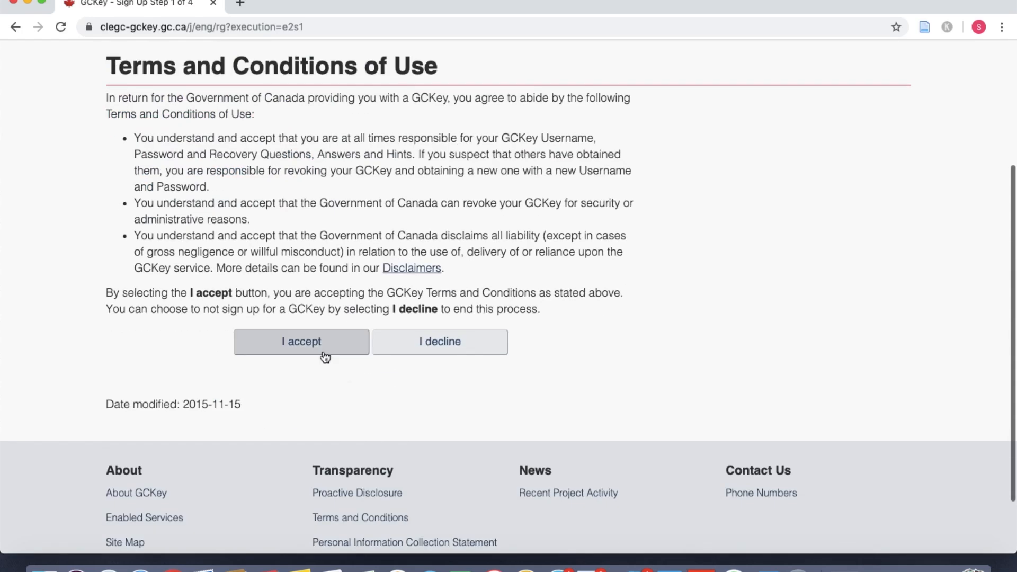
Step: Accept the GCKey terms and submit a new username
click(324, 354)
scroll(315, 351, down, 5)
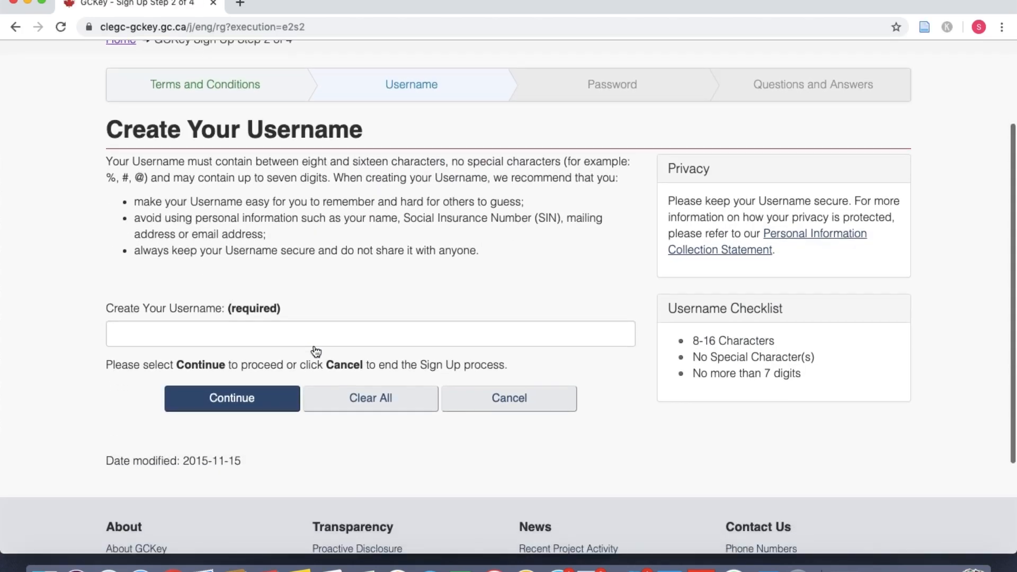
click(293, 340)
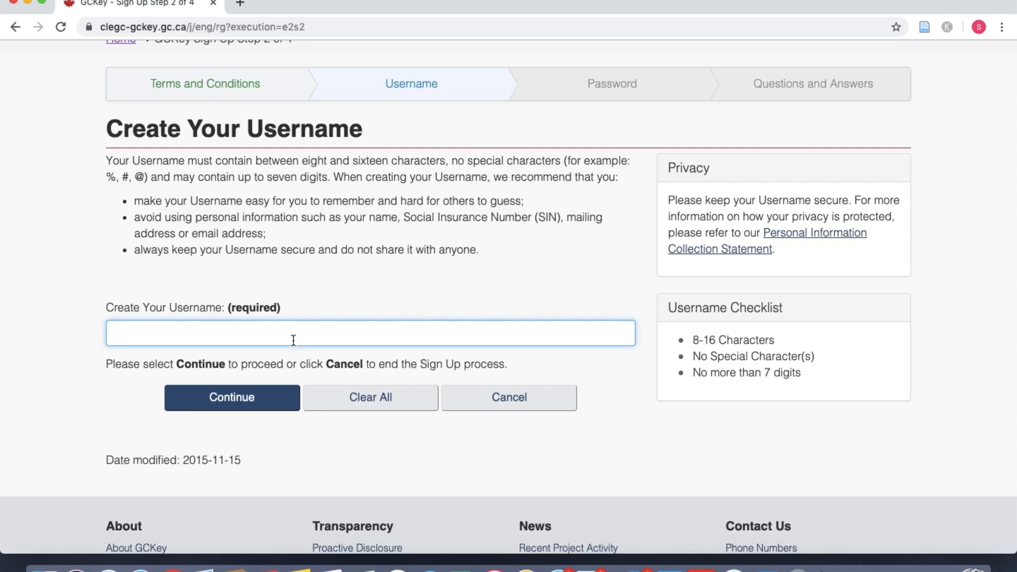
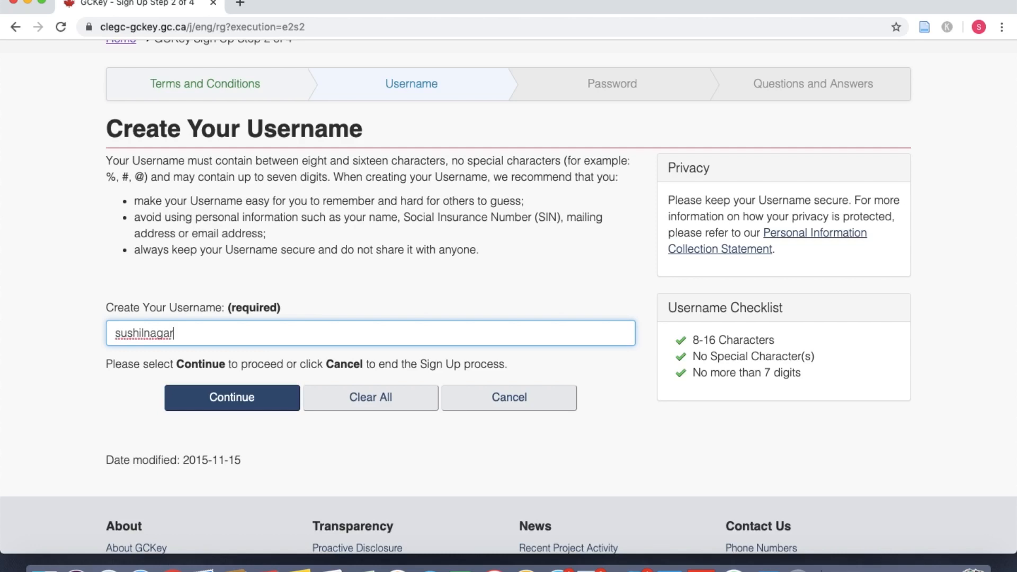
click(256, 404)
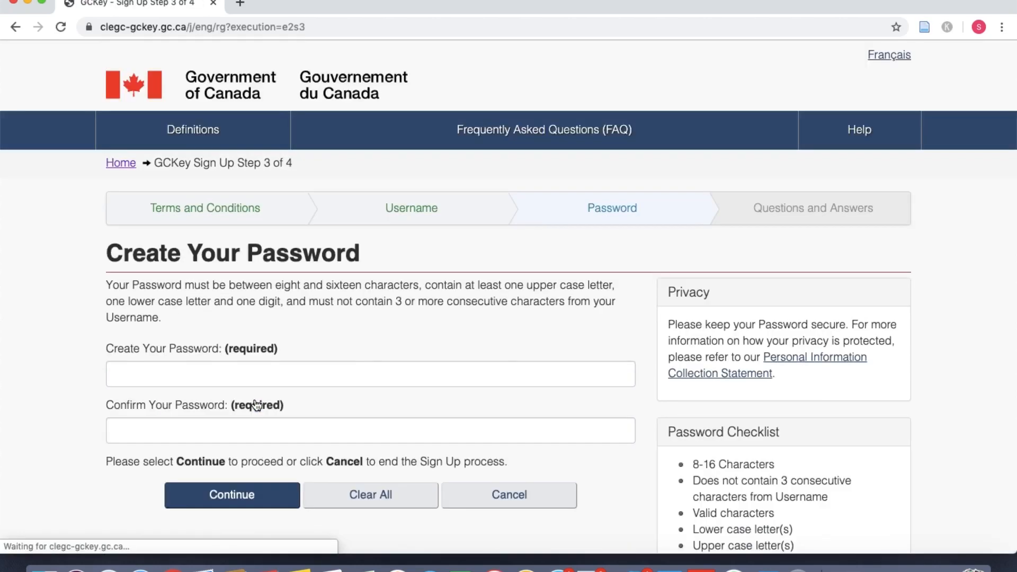
Step: Enter the new account password, confirm it, and submit
click(311, 377)
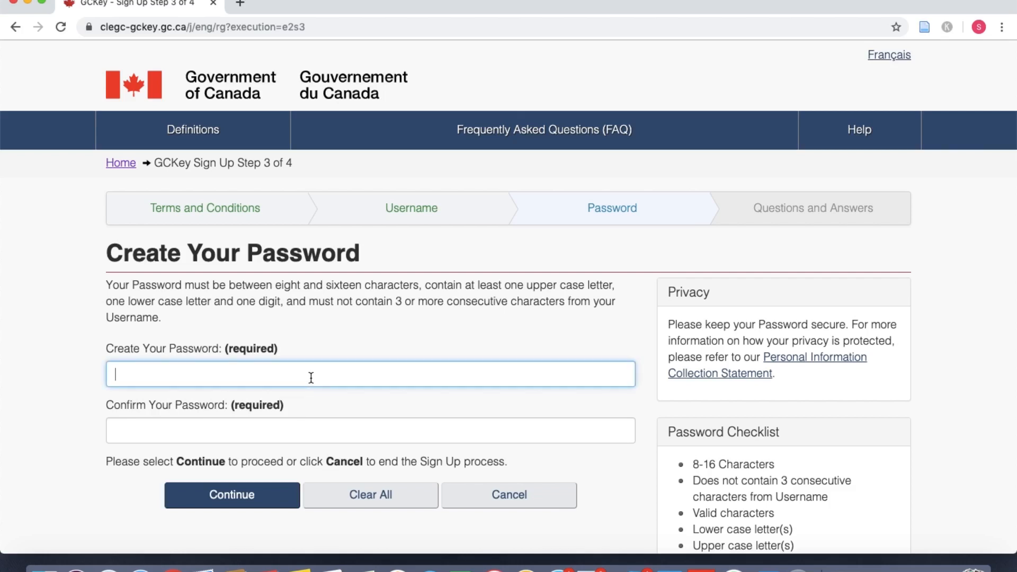
text(••••)
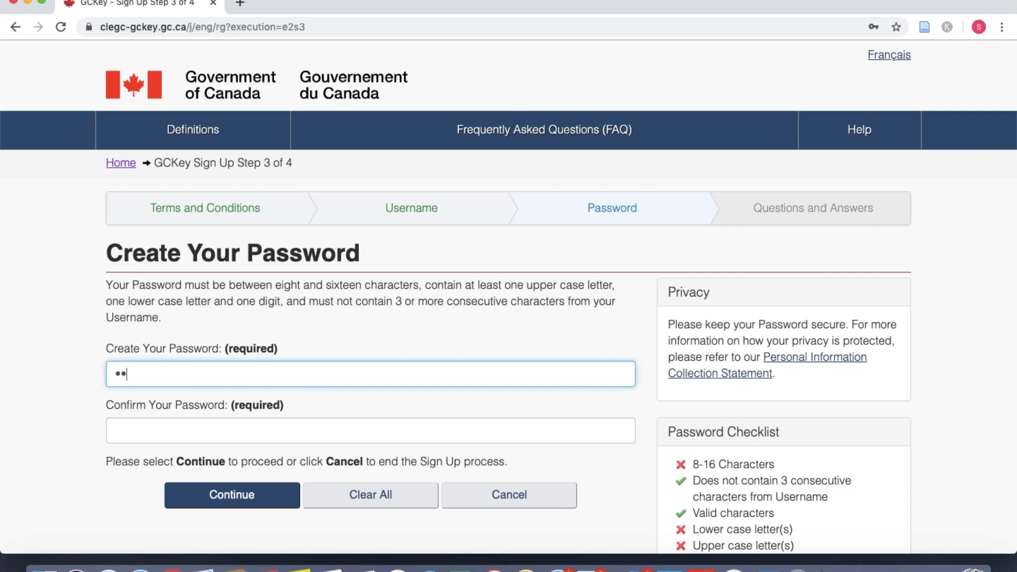
text(••••••••••)
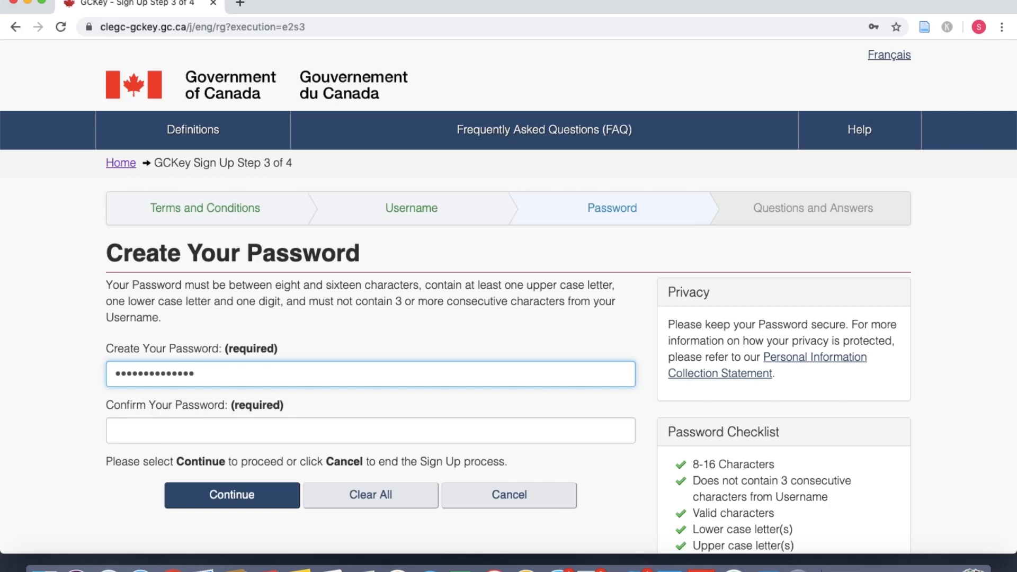
scroll(380, 391, down, 3)
click(330, 356)
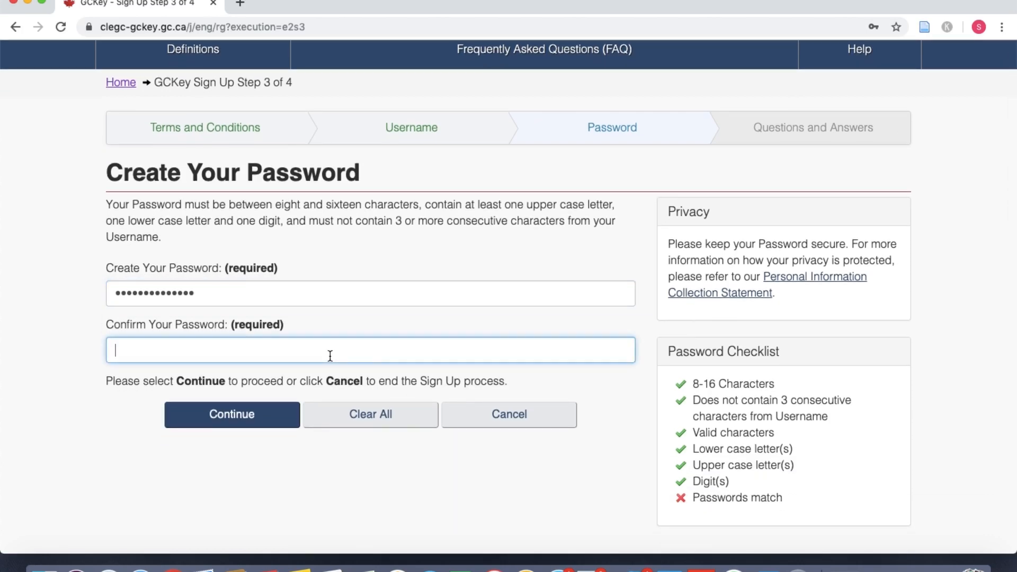
text(••••••••••••••)
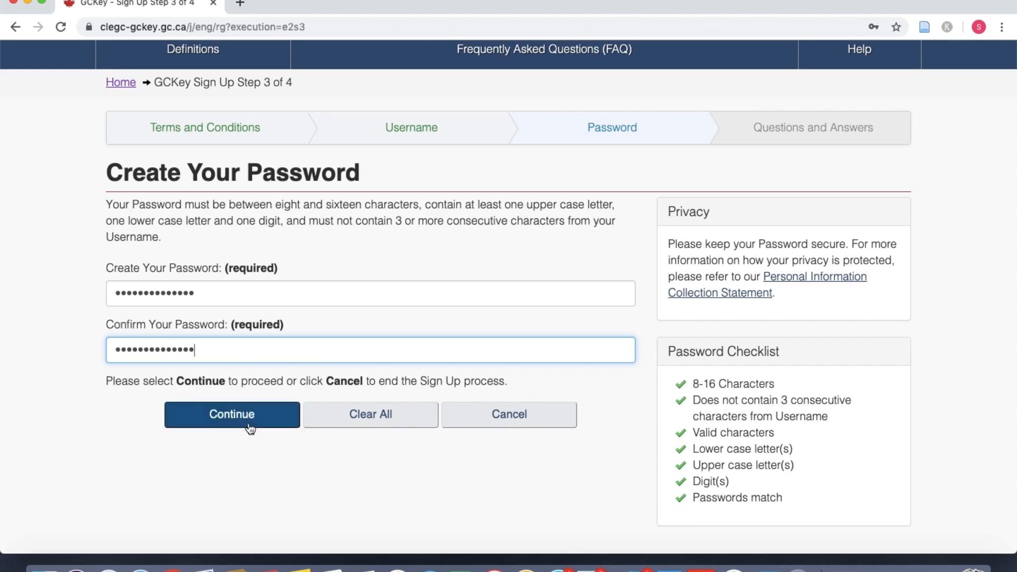
click(250, 426)
Step: Choose the first pet's name recovery question and enter its answer
scroll(305, 312, down, 3)
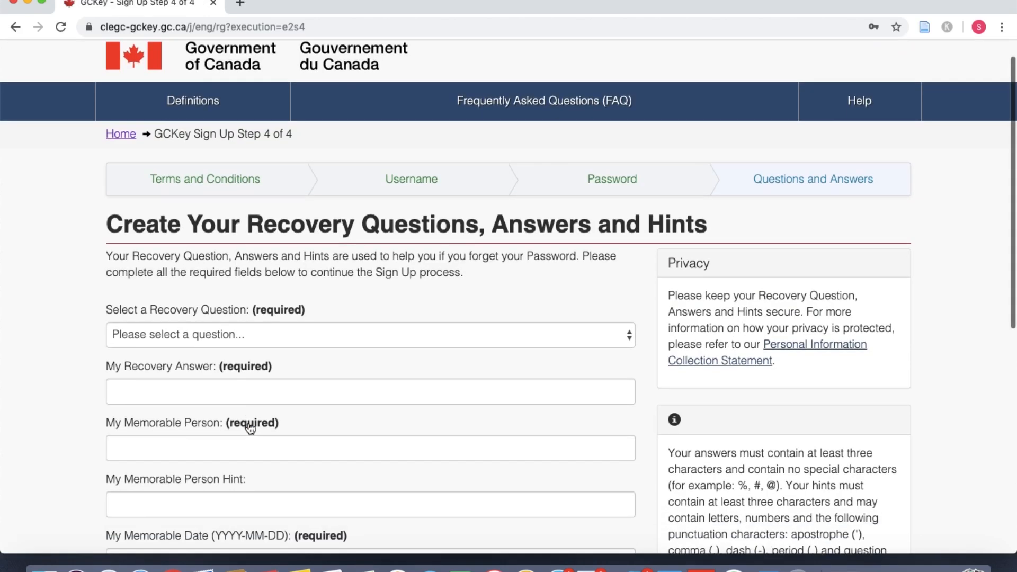
click(291, 246)
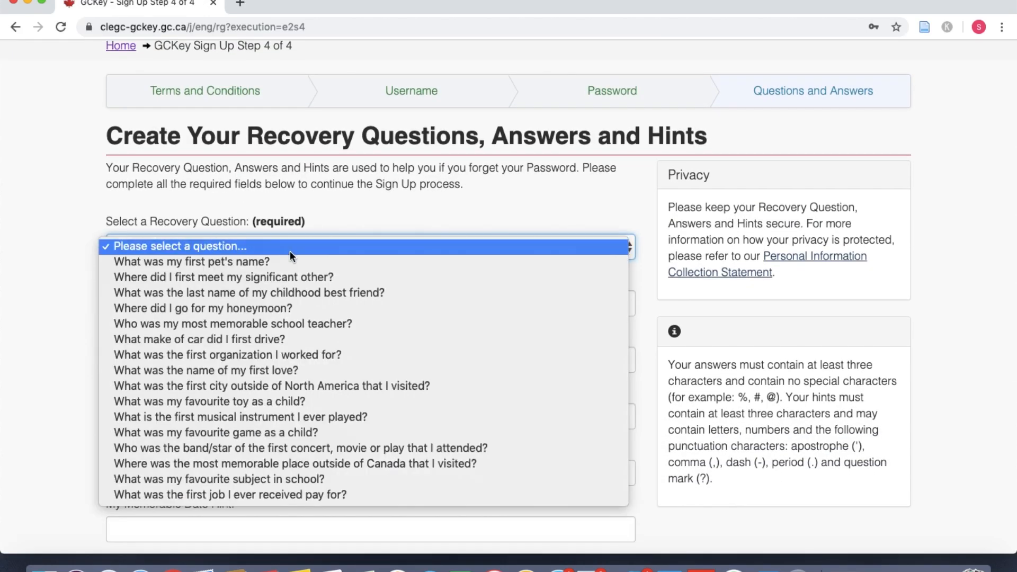
click(284, 257)
scroll(270, 295, down, 2)
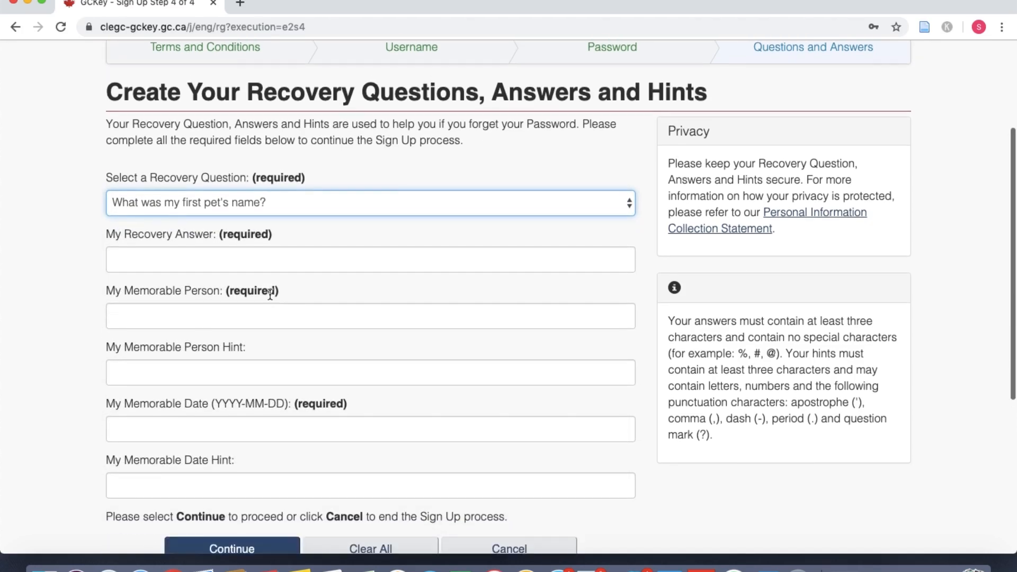
click(247, 259)
text(nopet)
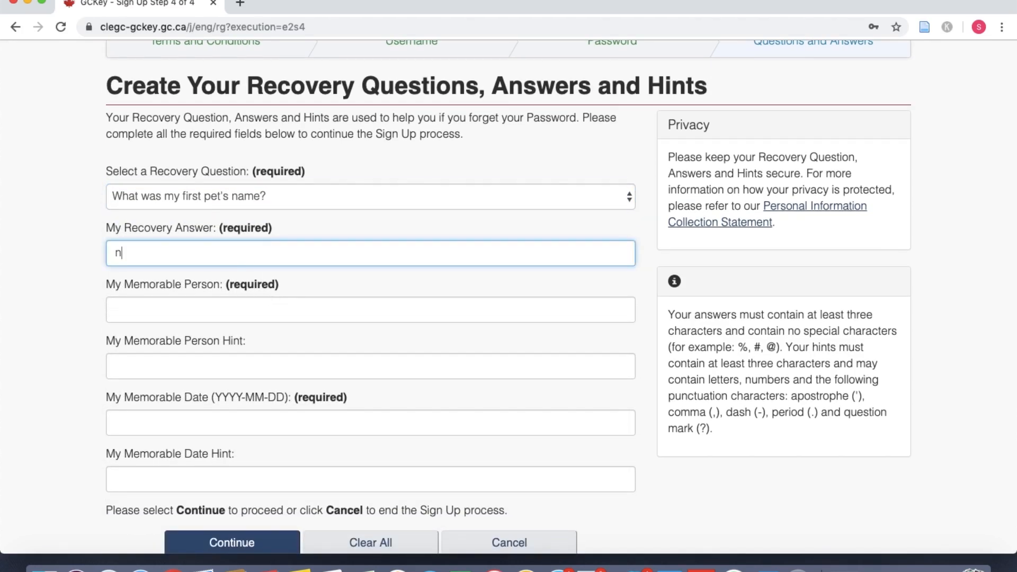
Step: Fill the memorable person from autofill and add the hint 'person'
click(226, 298)
click(56, 304)
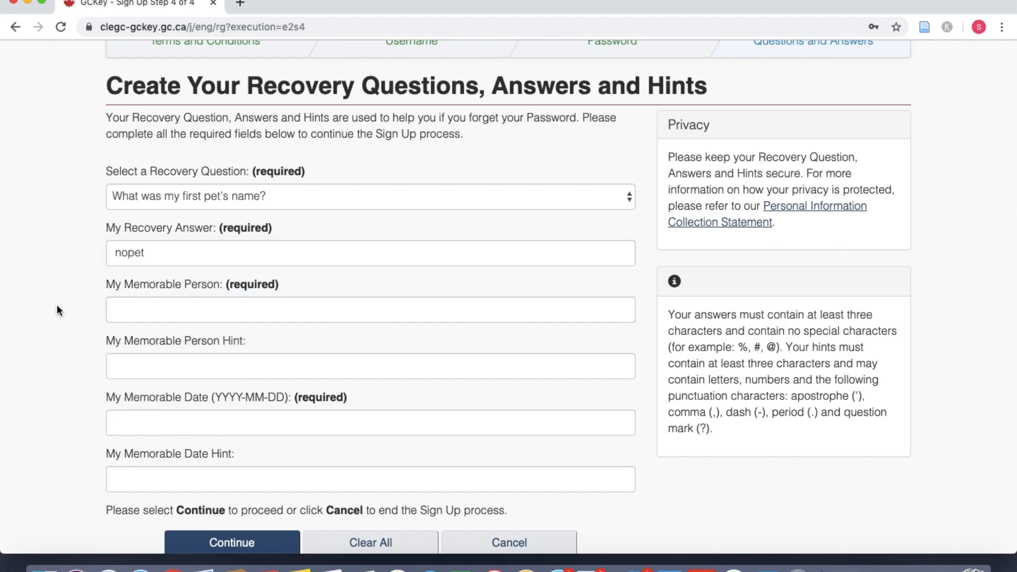
click(146, 303)
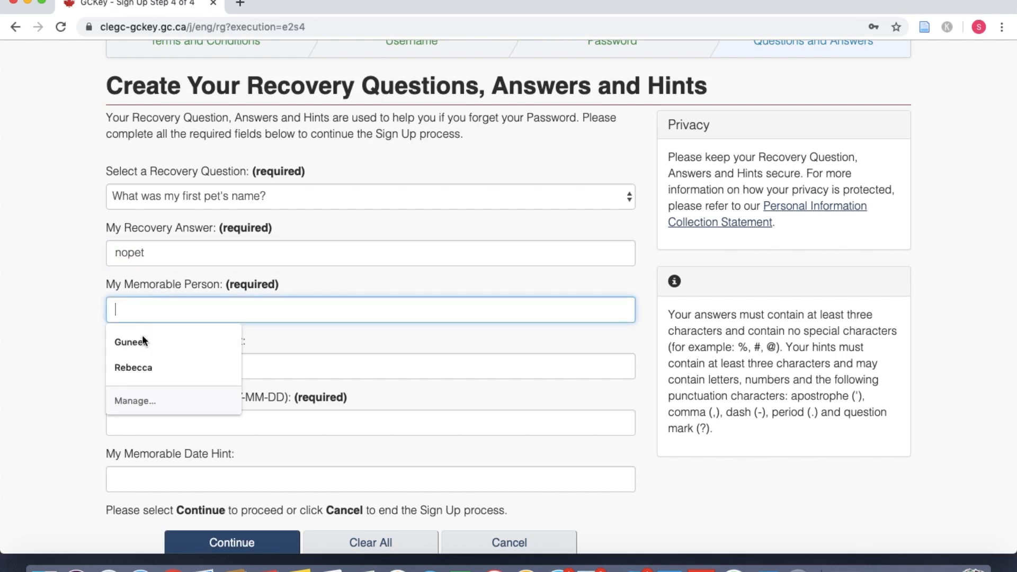
click(131, 364)
scroll(90, 366, down, 3)
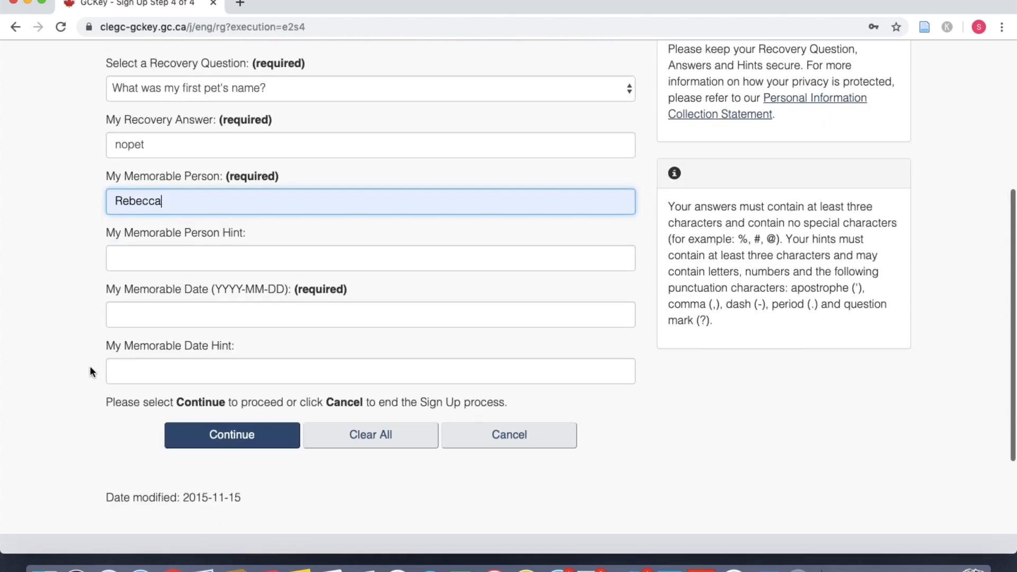
click(194, 266)
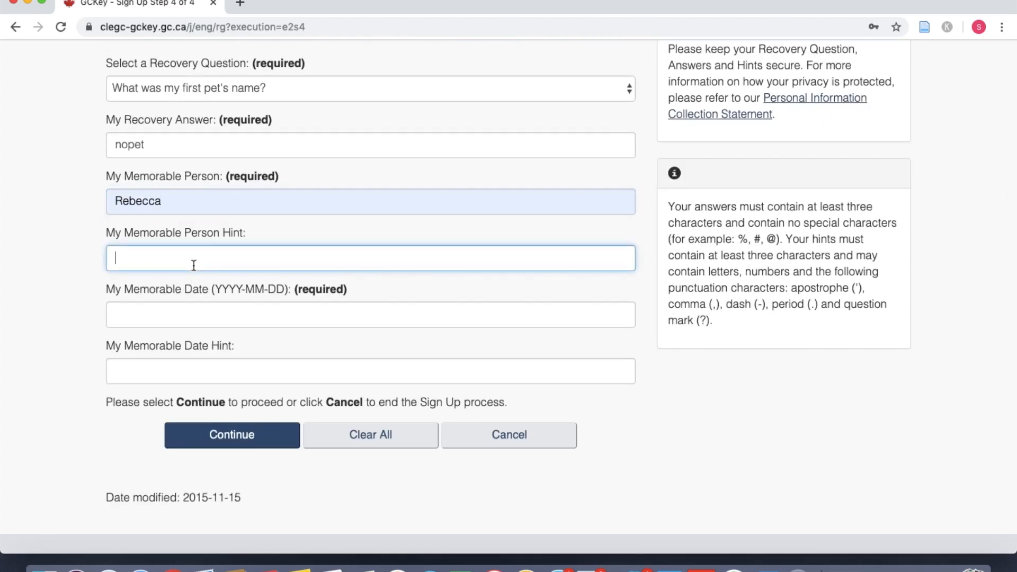
text(person)
Step: Enter the memorable date, add the hint 'birthday', and submit the GCKey sign-up
click(173, 317)
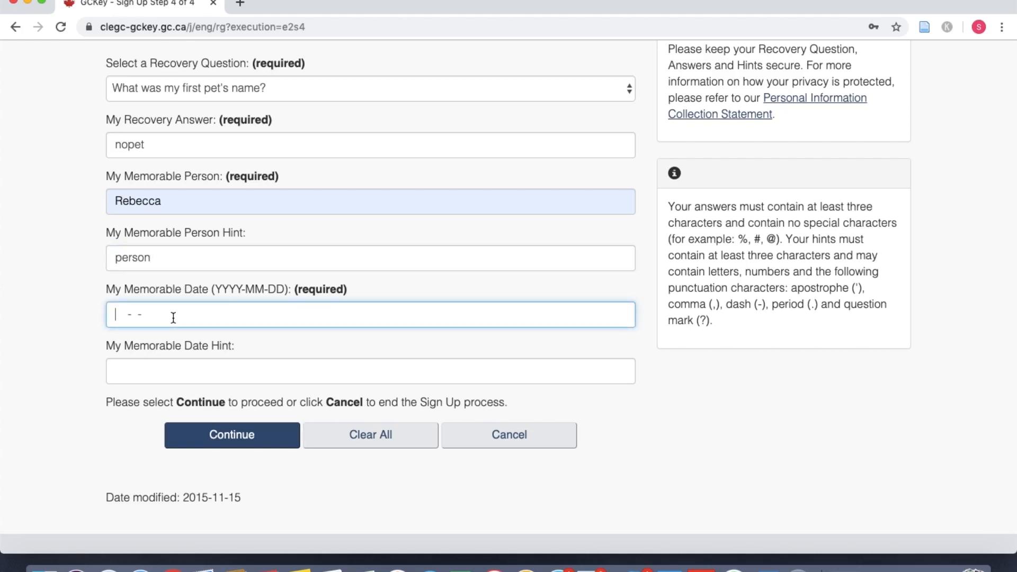
text(20)
text(0)
text(4-)
text(19-8)
text(6)
key(BackSpace)
key(BackSpace)
key(BackSpace)
key(BackSpace)
key(BackSpace)
key(BackSpace)
key(BackSpace)
key(BackSpace)
text(1986-04-20)
click(159, 380)
scroll(158, 380, down, 2)
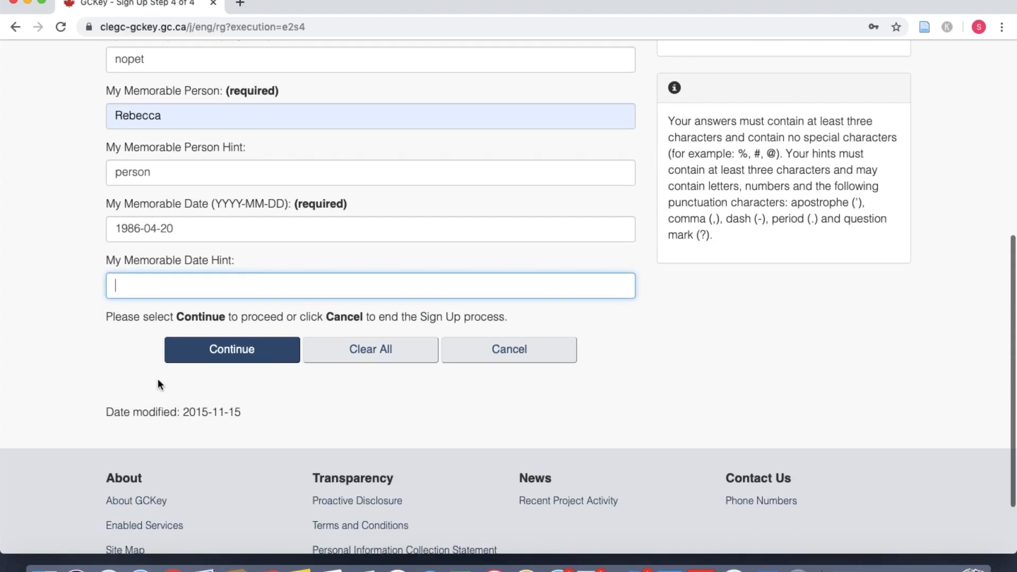
text(birthday)
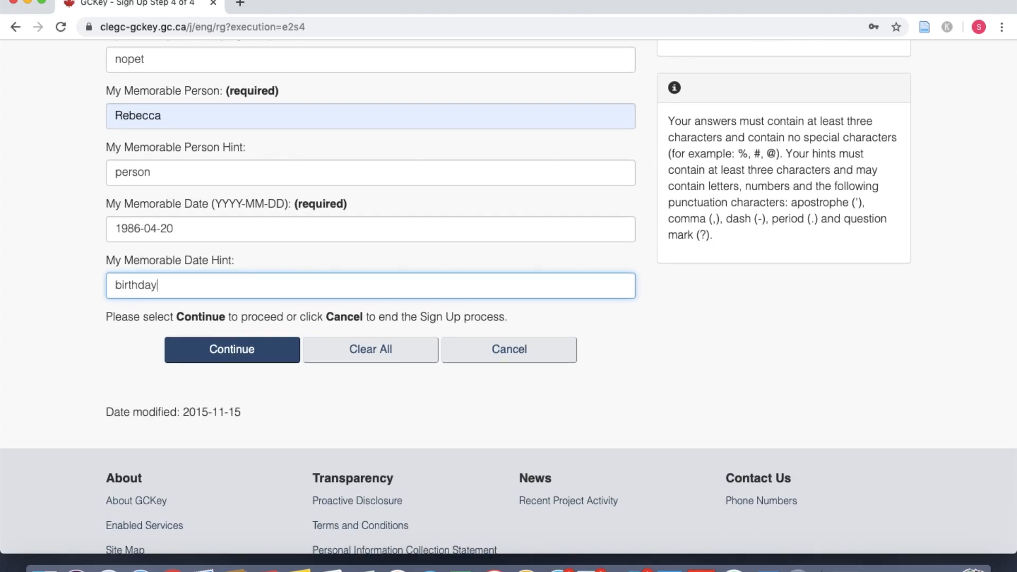
click(223, 356)
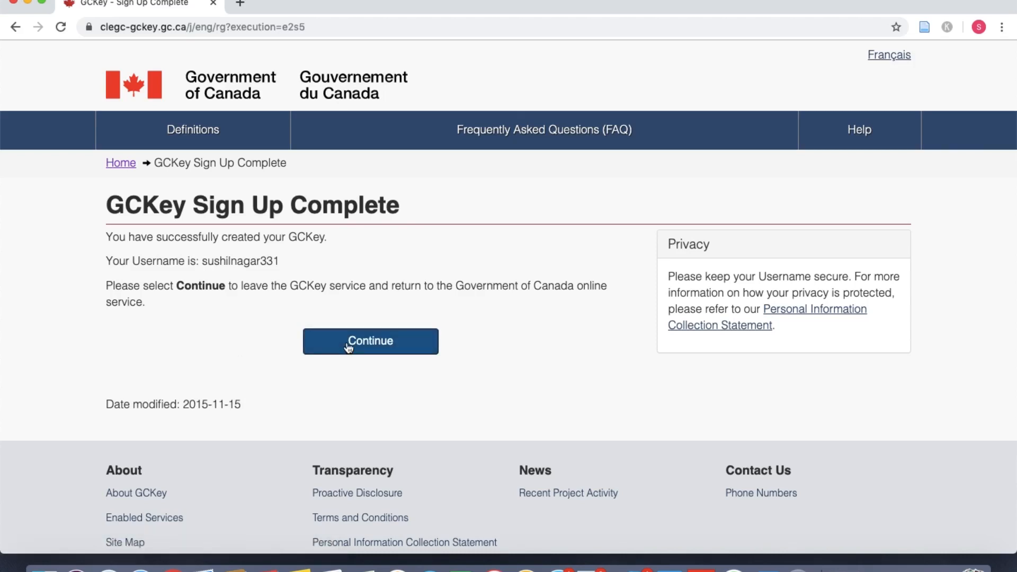
Step: Return from GCKey to IRCC and accept the terms and conditions
click(348, 348)
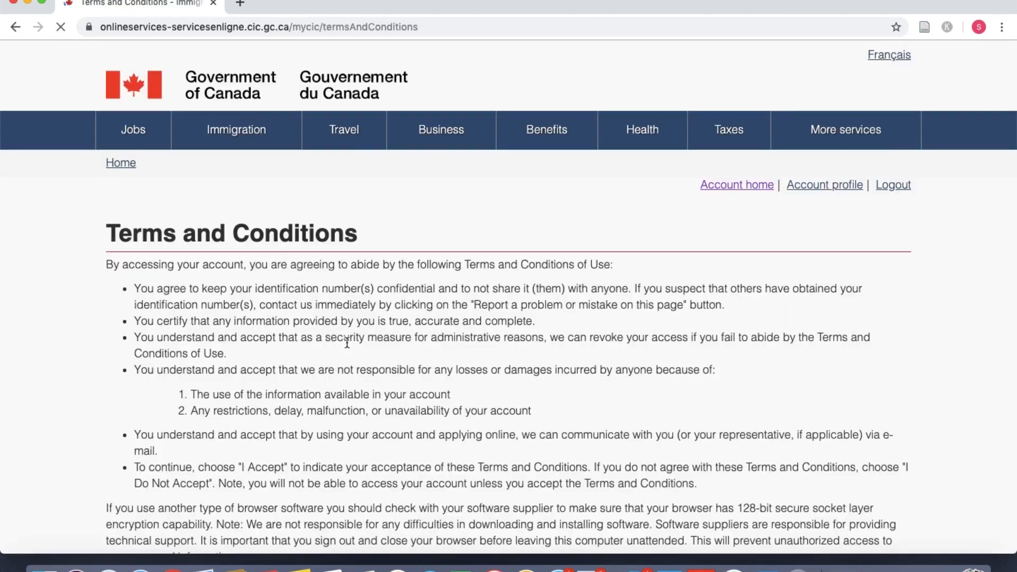
scroll(349, 348, down, 5)
scroll(347, 346, down, 3)
click(153, 174)
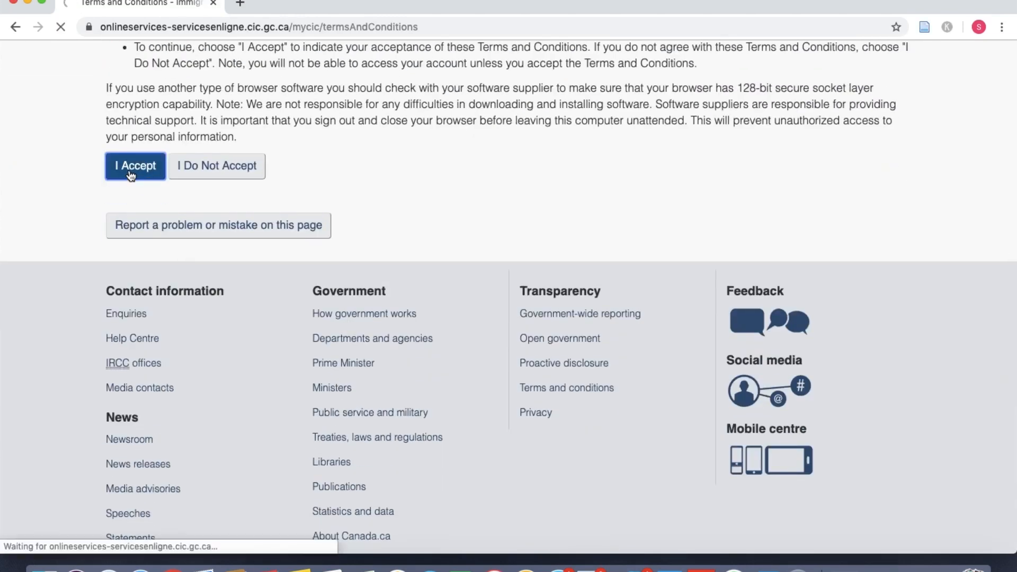
scroll(411, 214, down, 4)
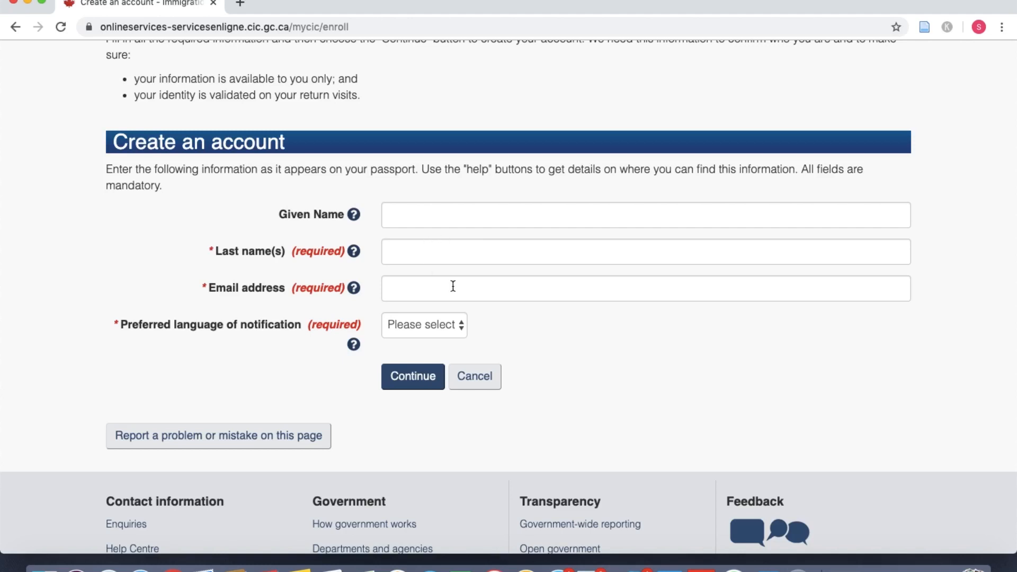
Step: Enter the last name and email, choose English notifications, and submit
click(424, 252)
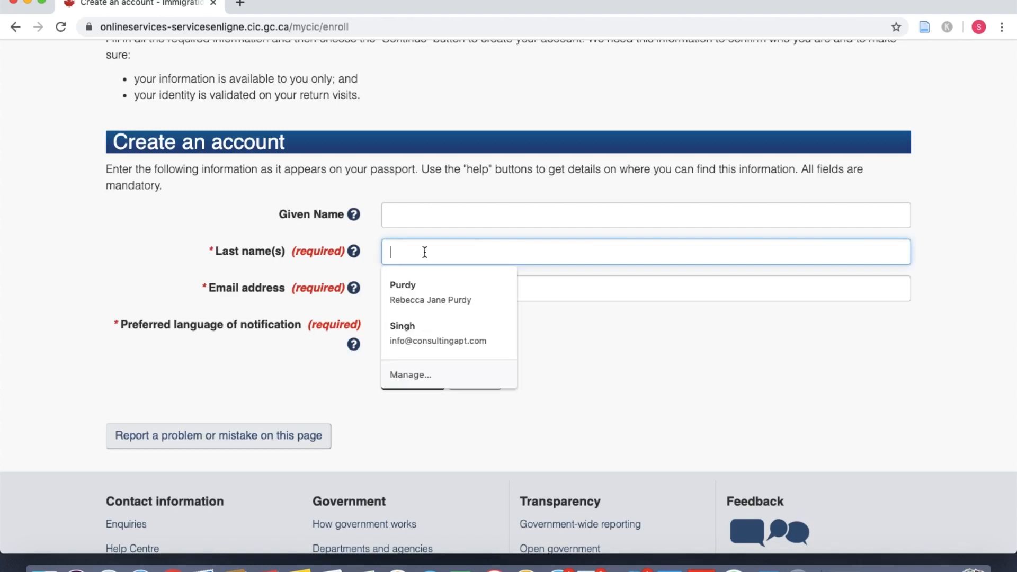
text(nagar)
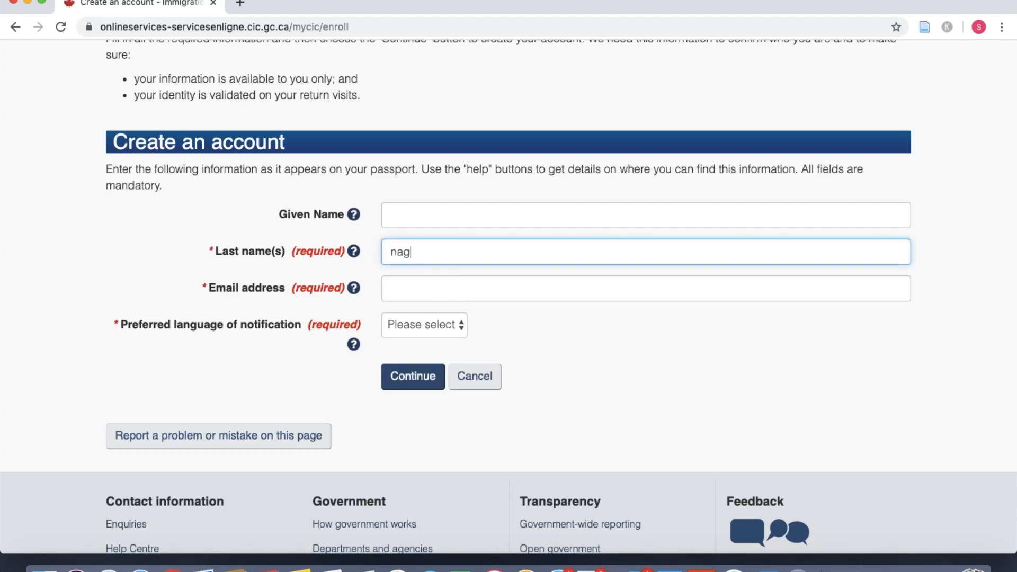
click(447, 280)
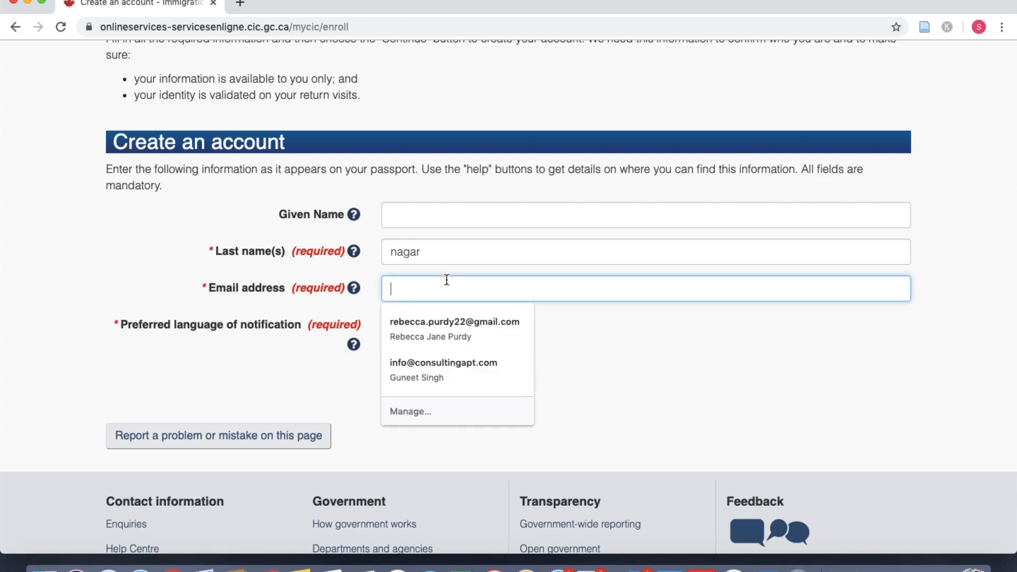
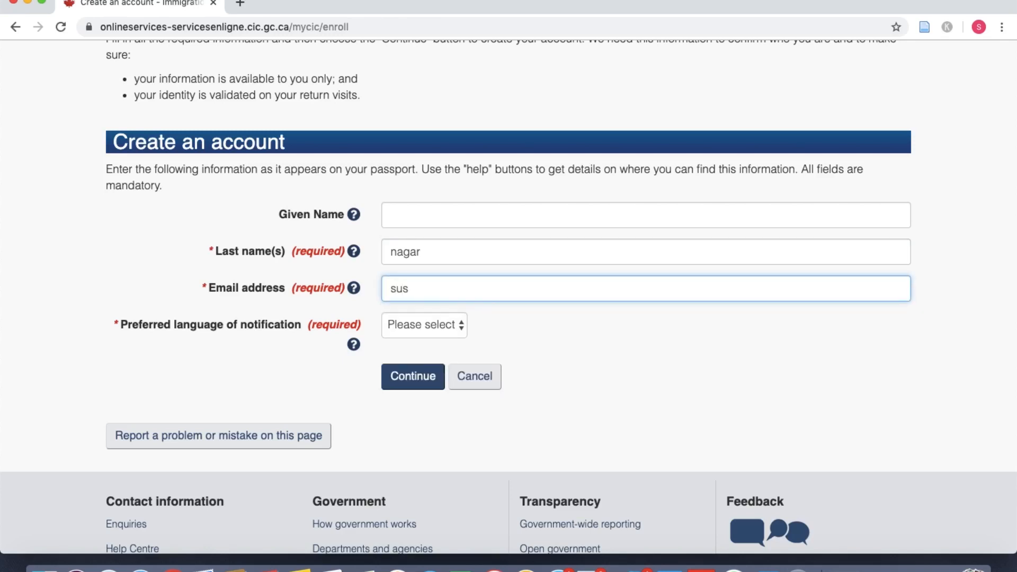
click(418, 293)
text(nag)
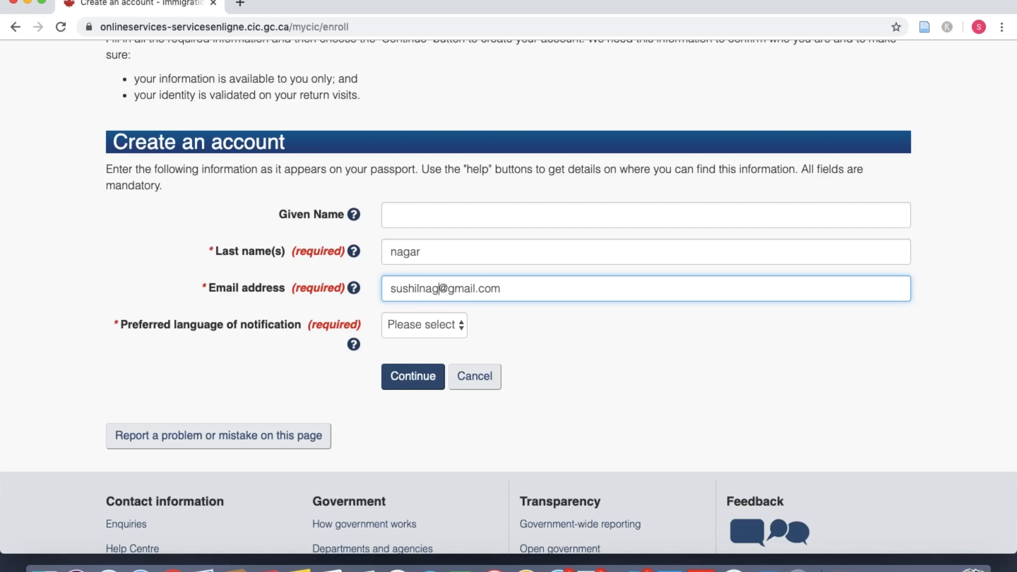
click(420, 334)
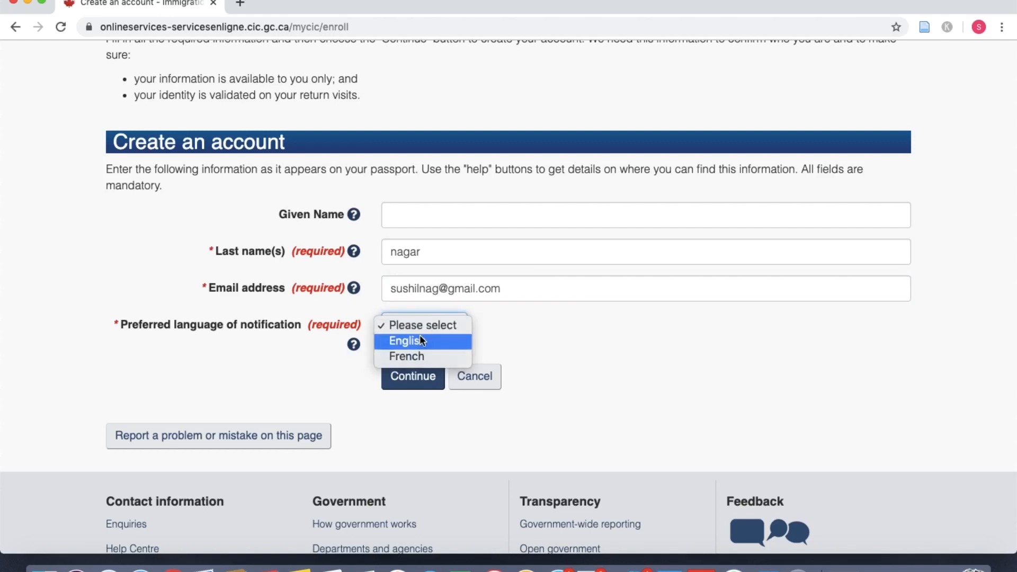
click(422, 341)
click(413, 377)
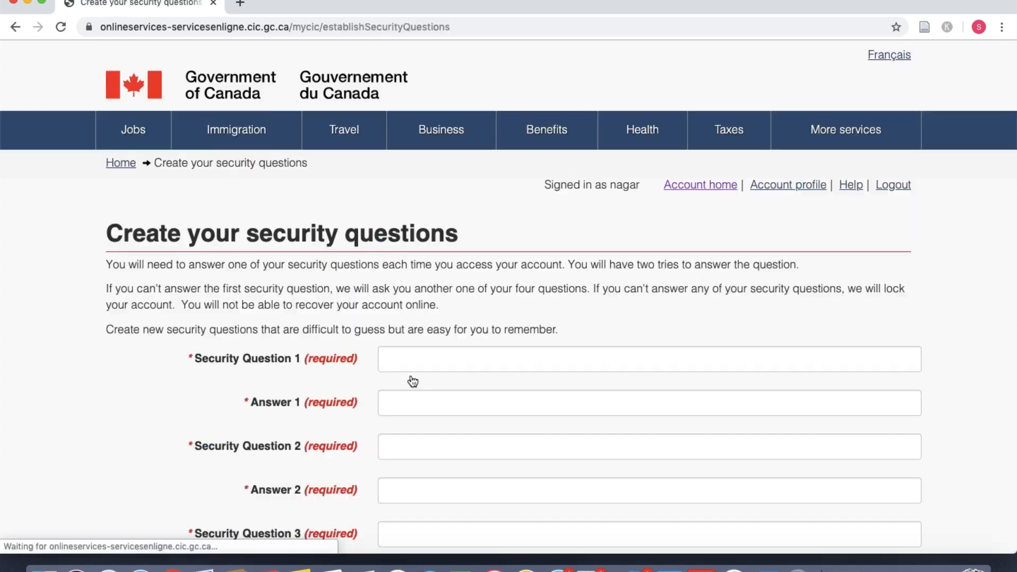
Step: Fill security questions 1 and 2 and their answers from autofill suggestions
scroll(516, 381, down, 3)
scroll(475, 254, down, 3)
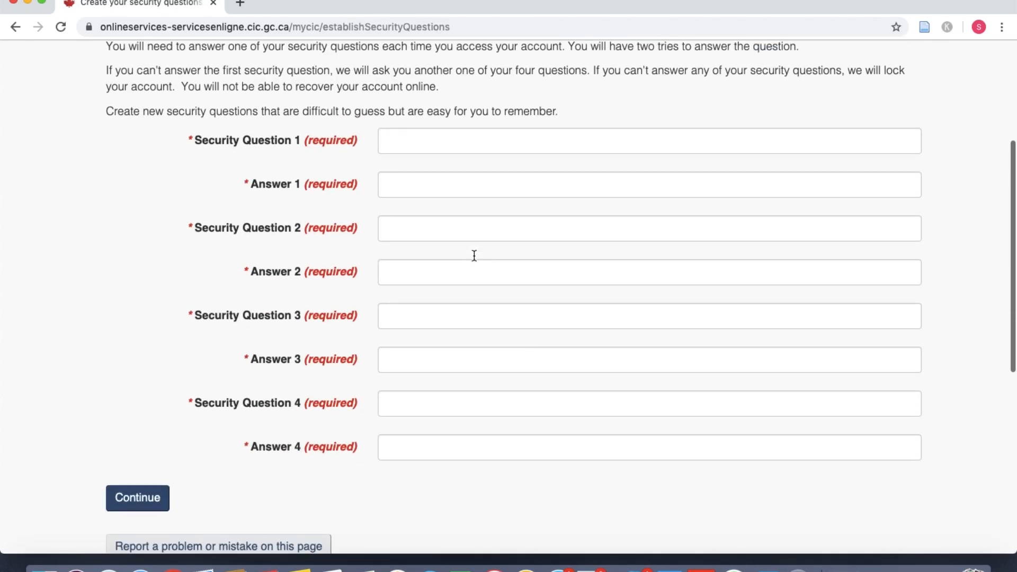
click(433, 147)
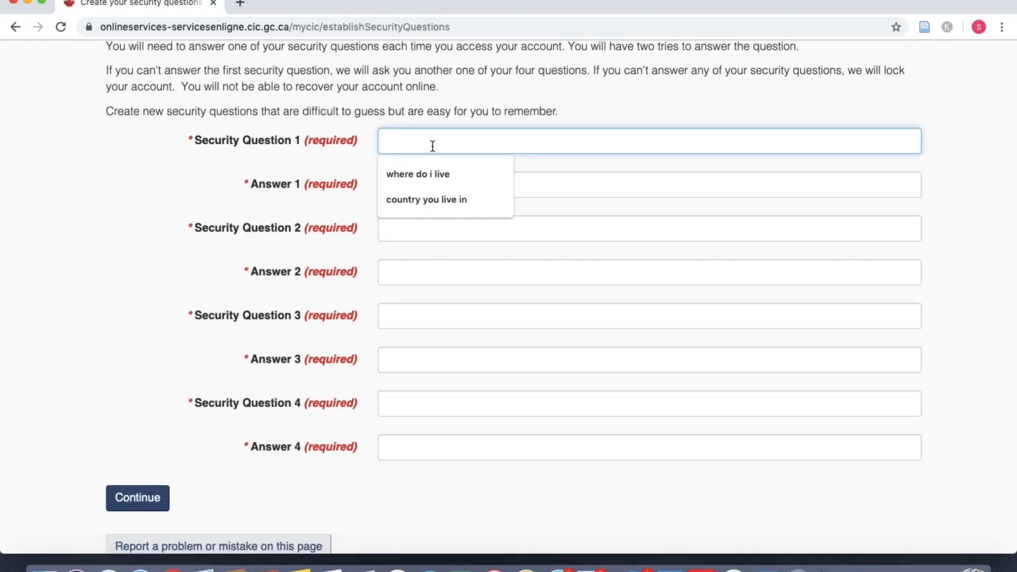
text(where do i live)
click(444, 173)
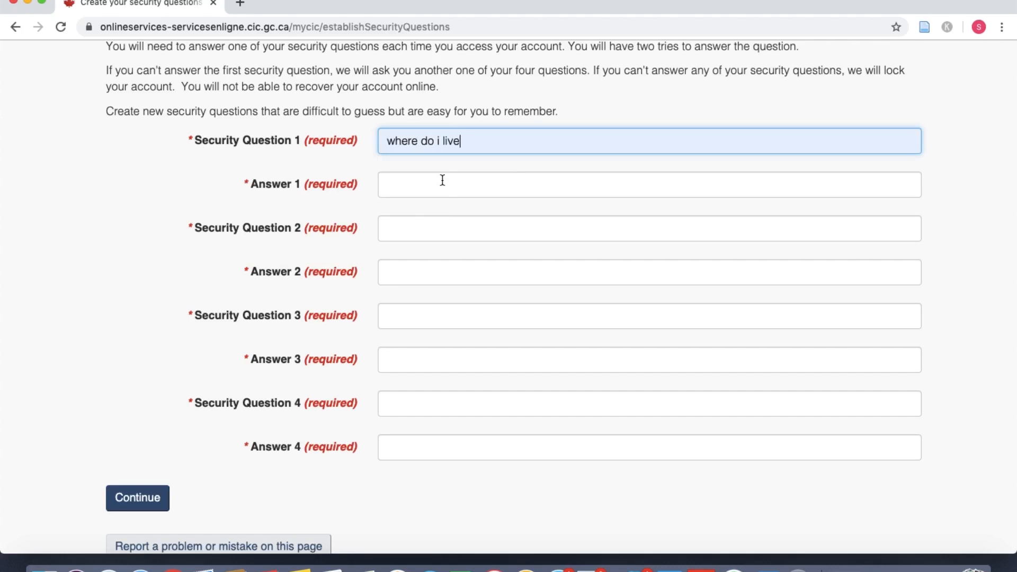
click(439, 186)
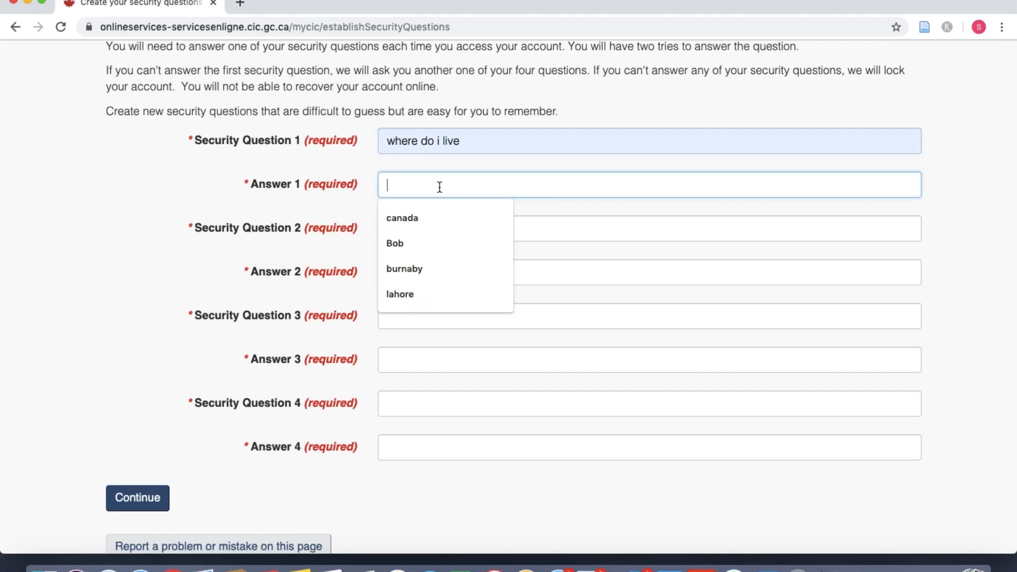
click(428, 213)
click(416, 232)
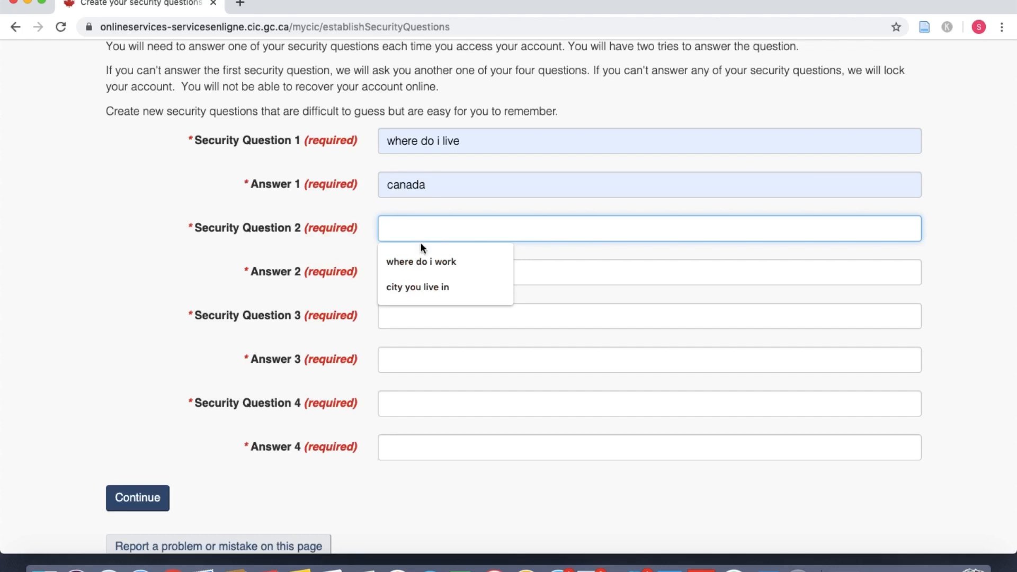
click(425, 255)
click(419, 277)
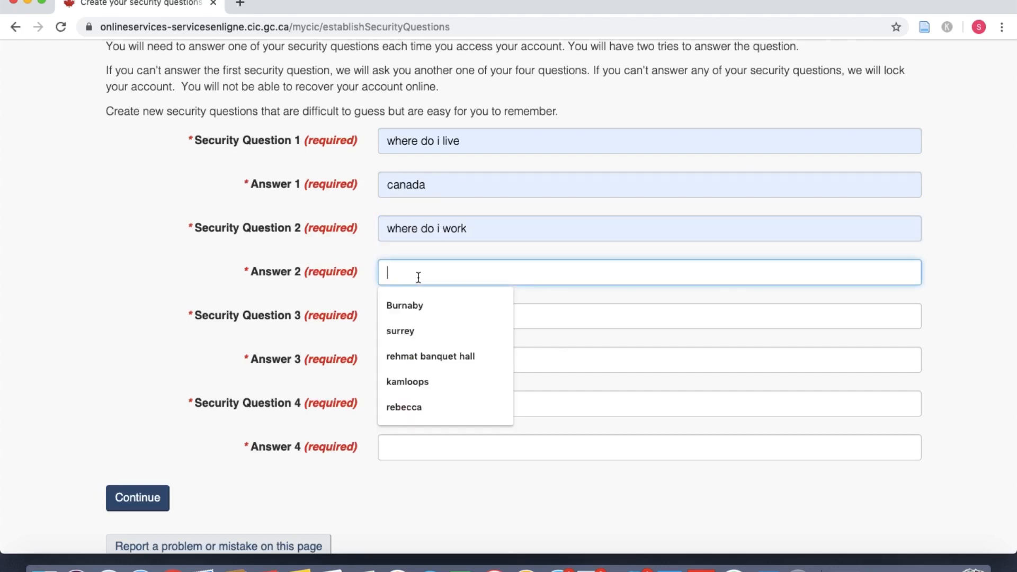
text(by)
click(413, 304)
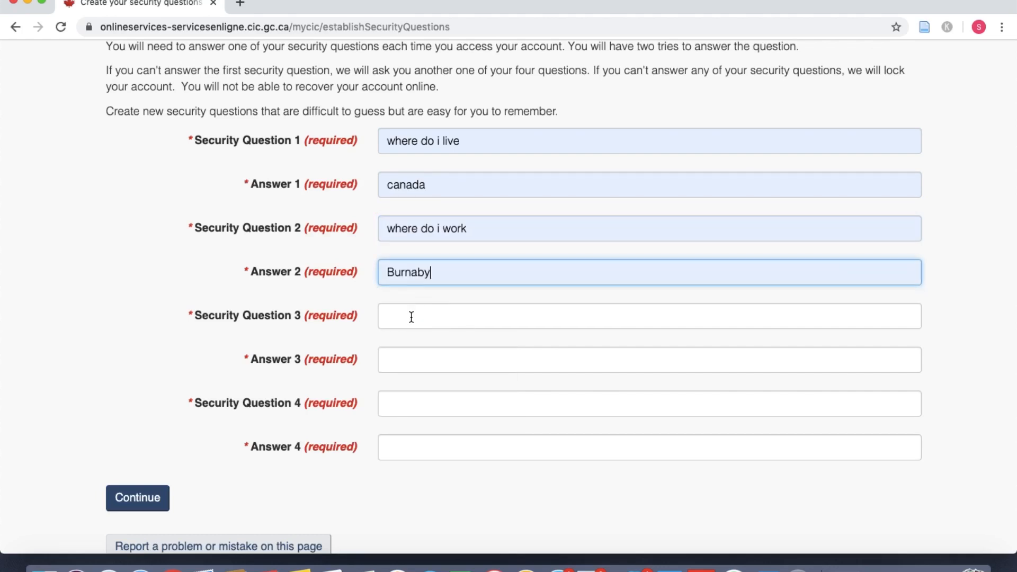
Step: Fill security question 3 and its answer from autofill, then pick a fourth question
click(411, 316)
click(418, 347)
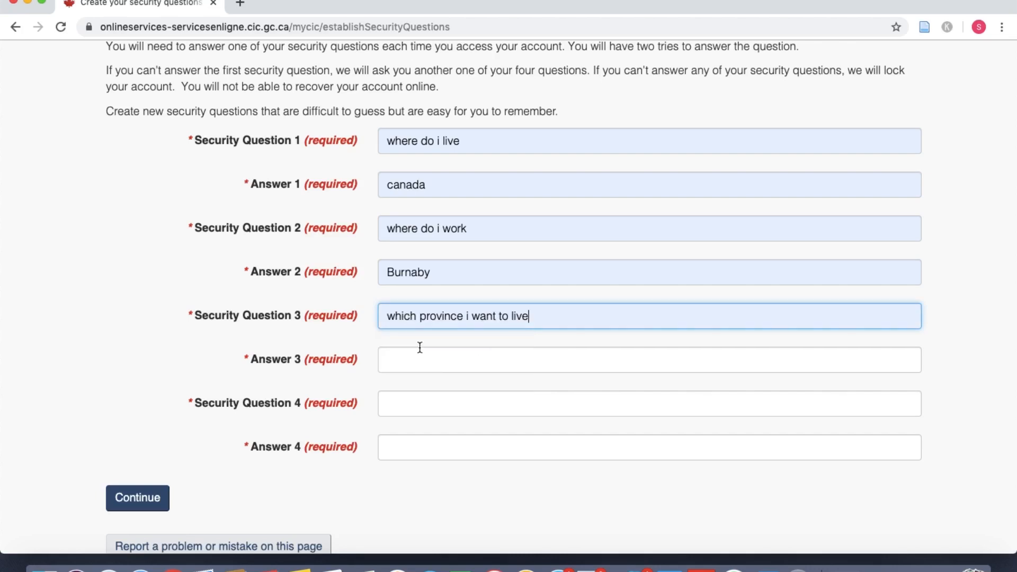
click(420, 349)
text(br)
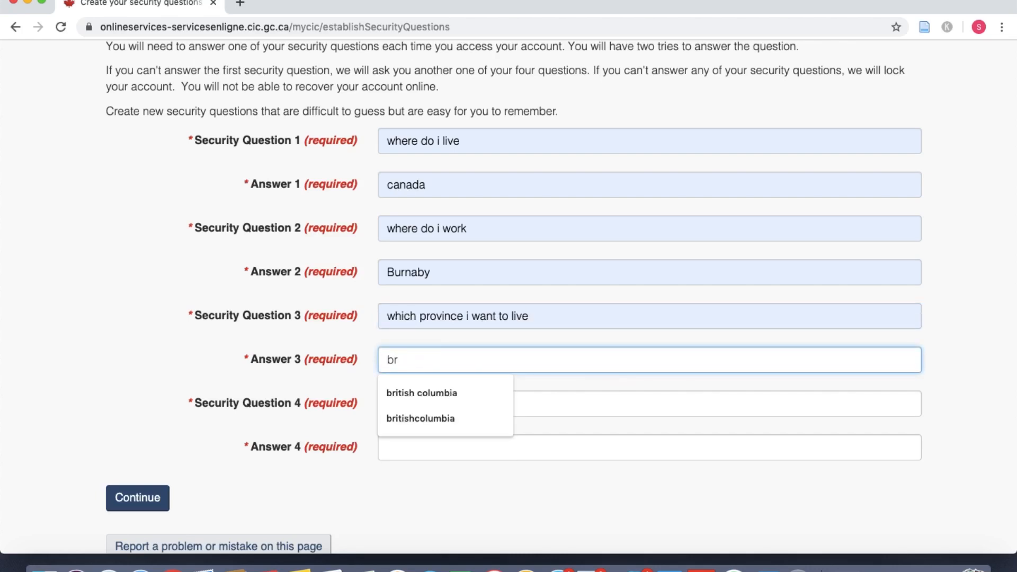
click(420, 392)
scroll(419, 387, down, 3)
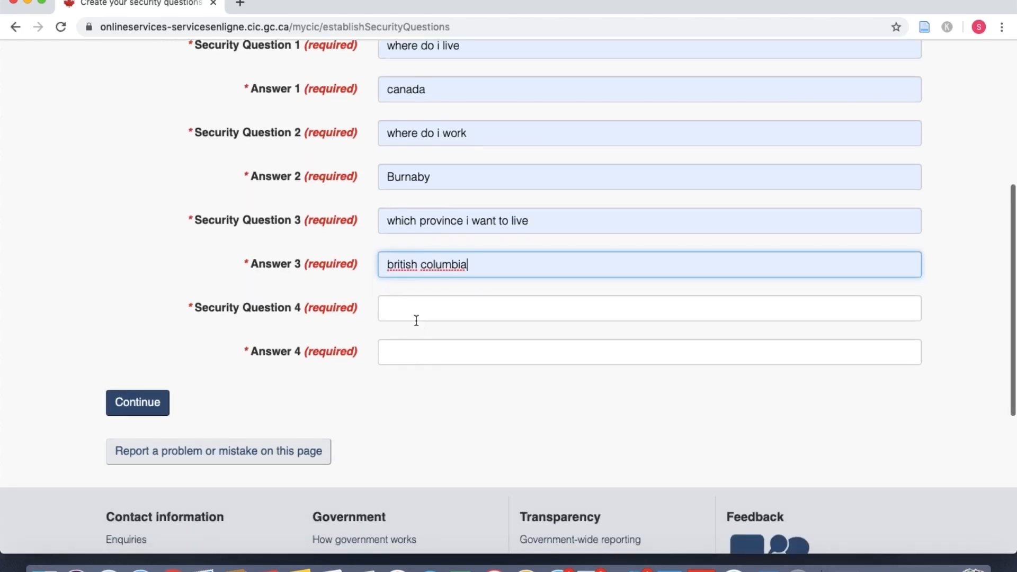
click(419, 309)
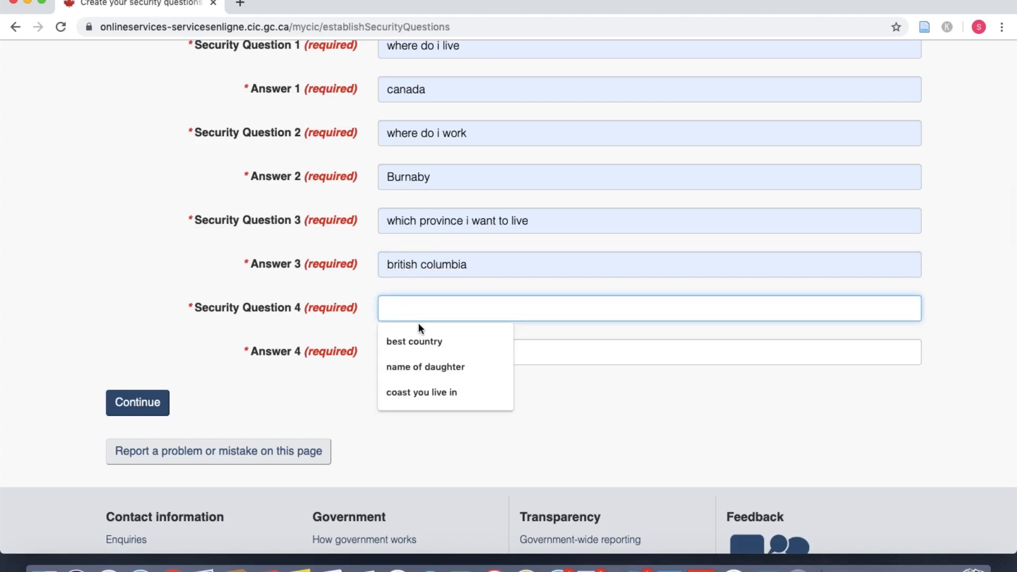
click(427, 361)
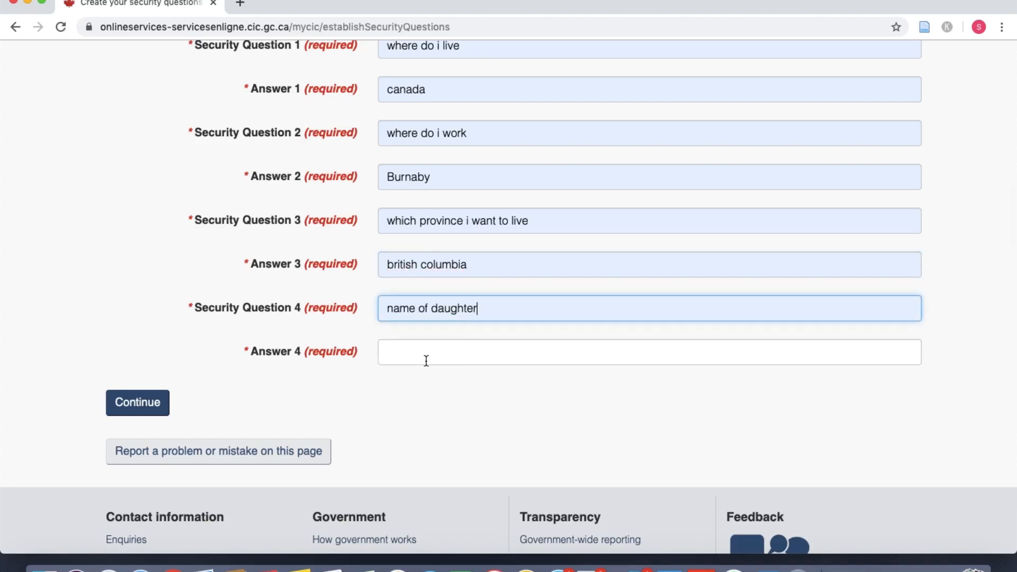
Step: Replace the fourth question with 'favorite place', answer it, and submit
click(426, 361)
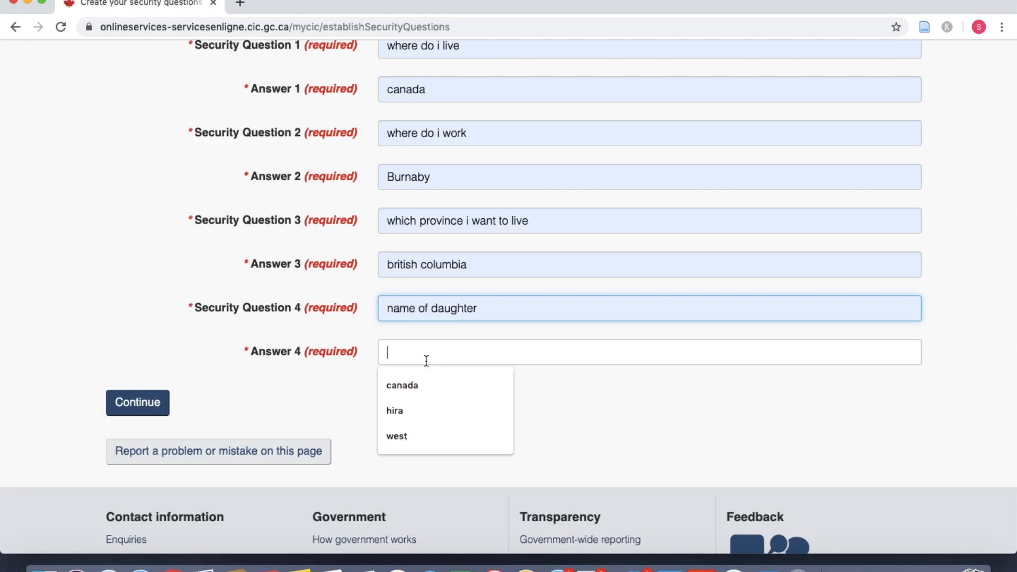
click(477, 308)
triple_click(478, 310)
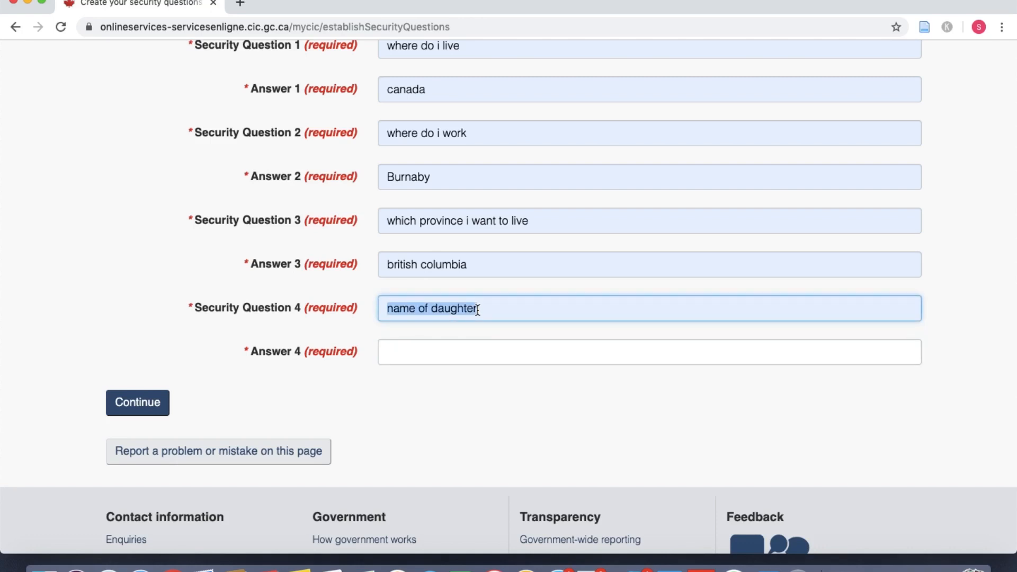
text(favorite)
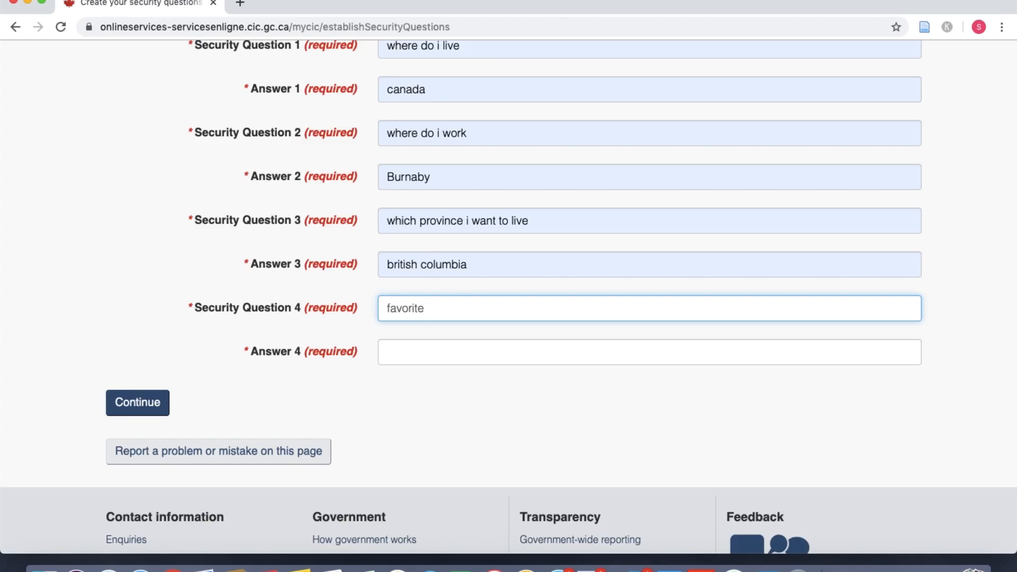
text( place)
click(466, 352)
text(india)
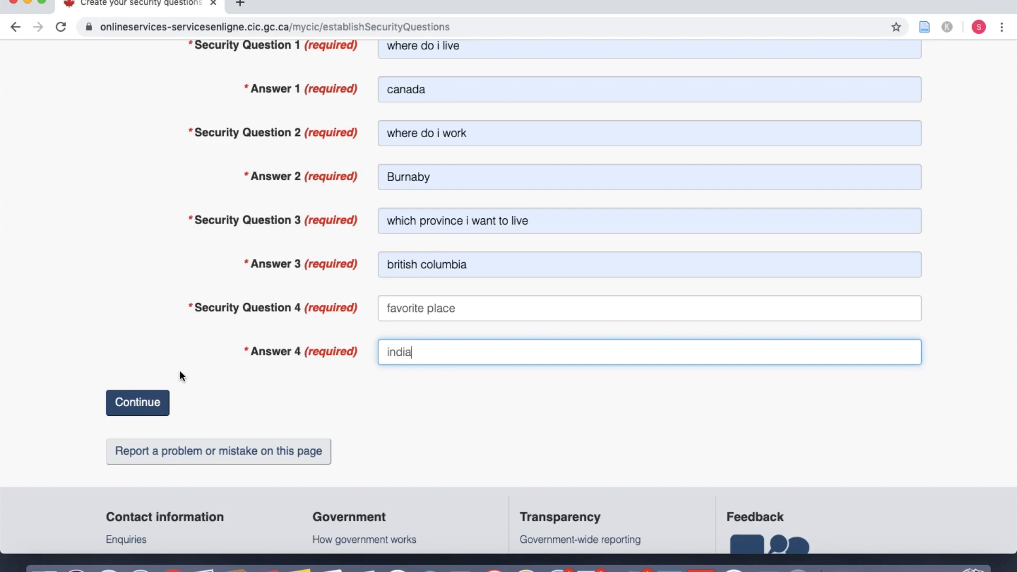
click(141, 402)
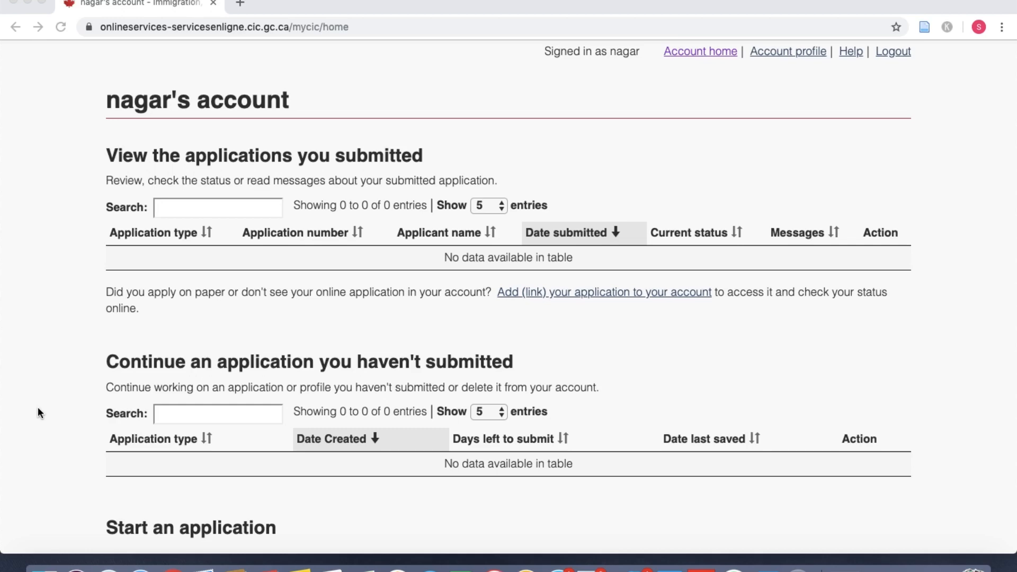
scroll(38, 412, down, 5)
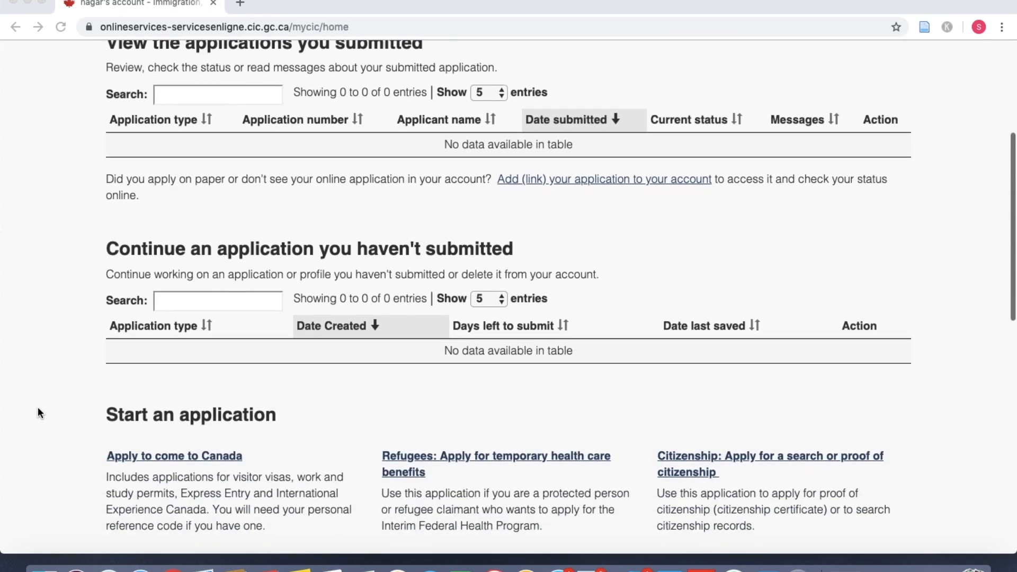
scroll(38, 411, down, 3)
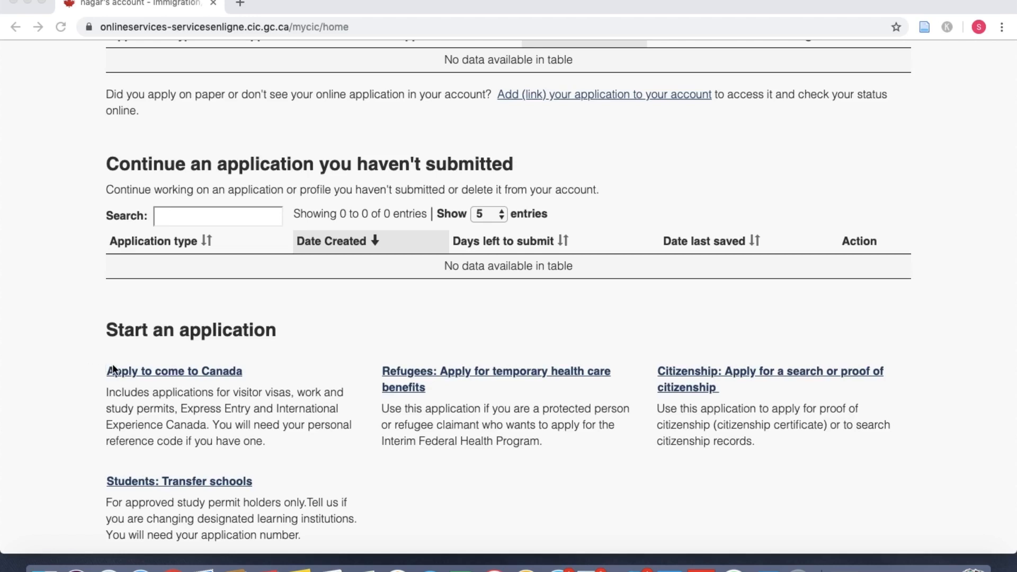
click(250, 356)
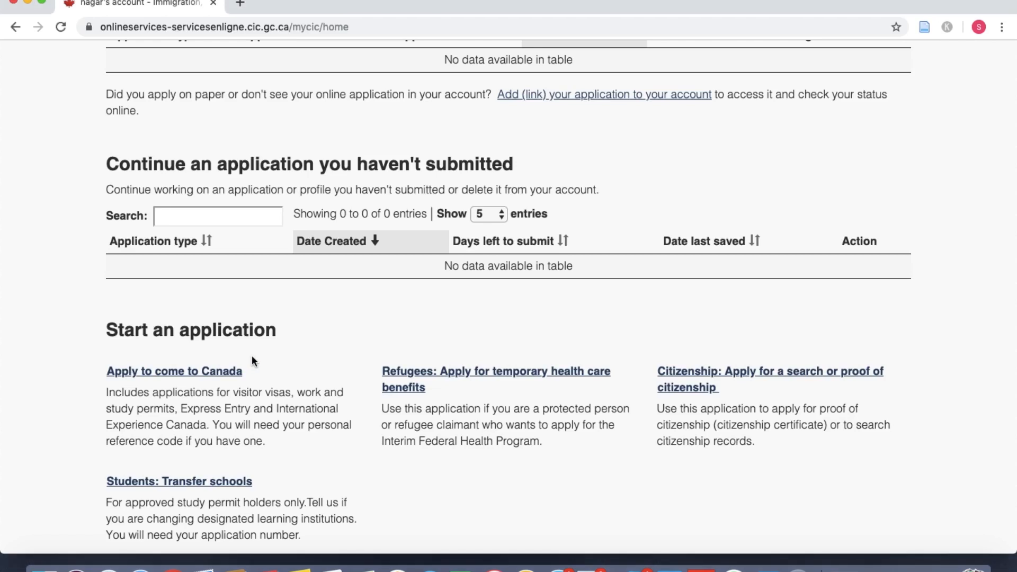
Step: Open 'Apply to come to Canada' and scroll to the Personal checklist eligibility options
click(201, 373)
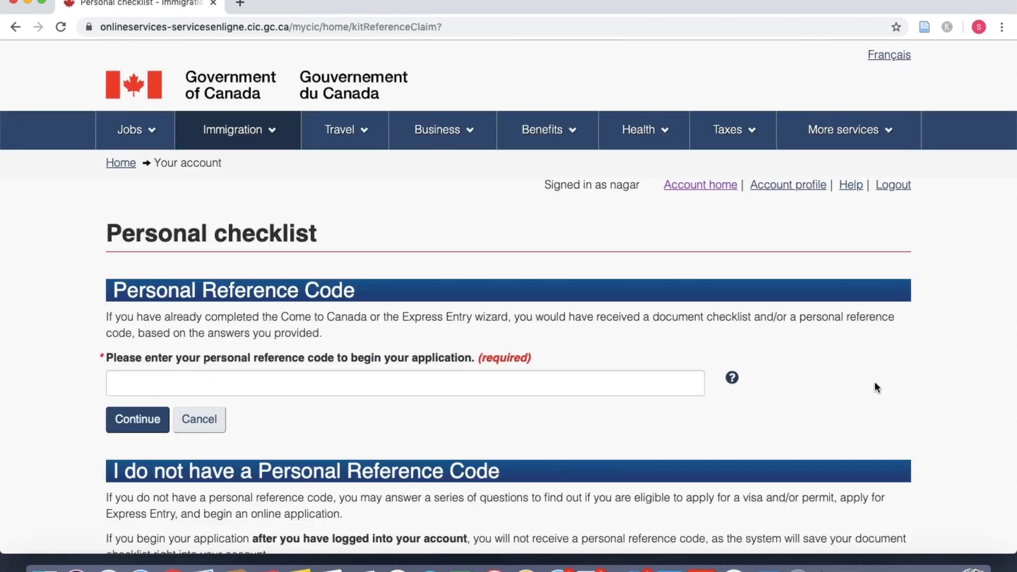
scroll(875, 386, down, 5)
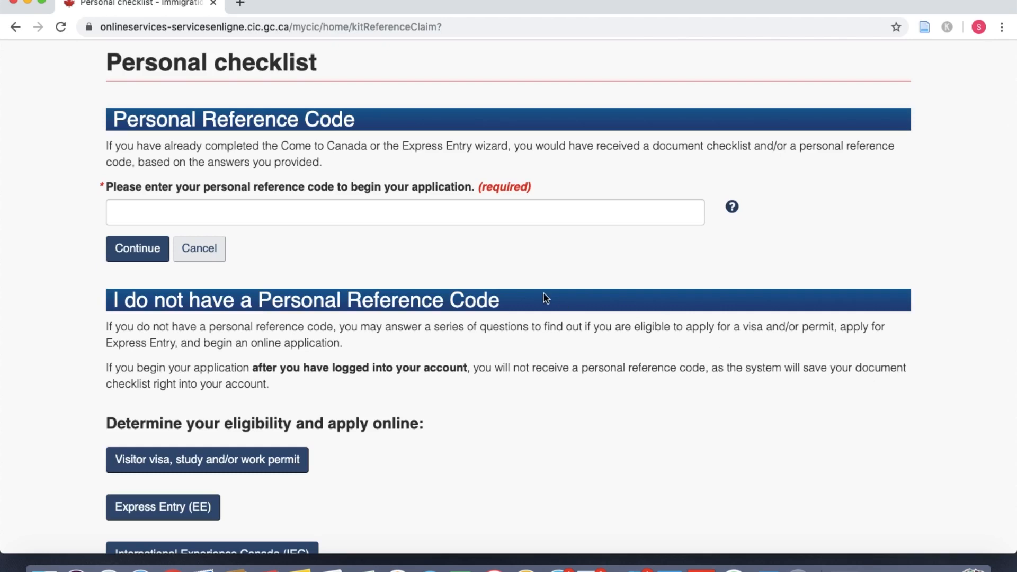
click(16, 28)
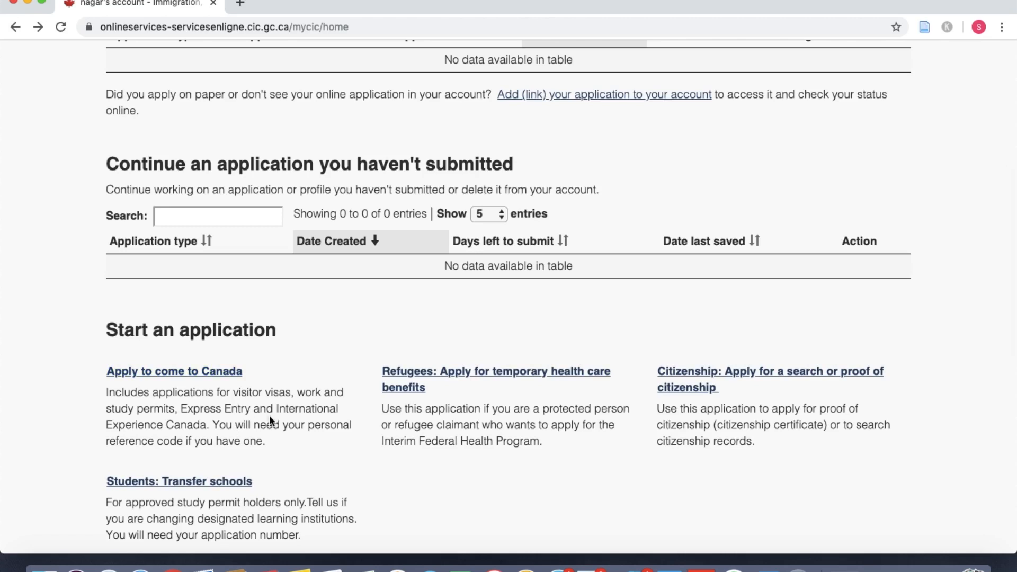
scroll(294, 420, up, 1)
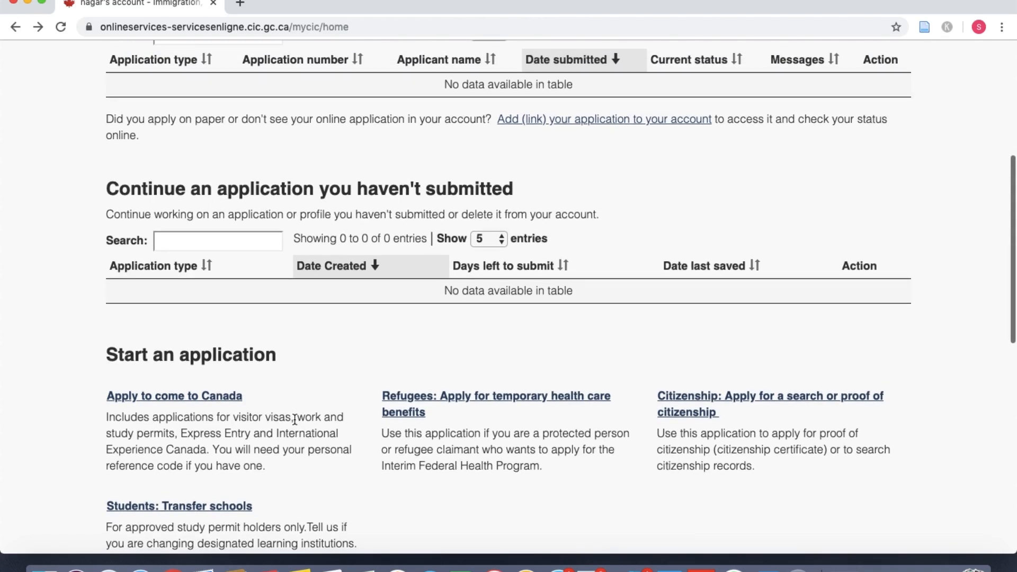
scroll(294, 419, down, 1)
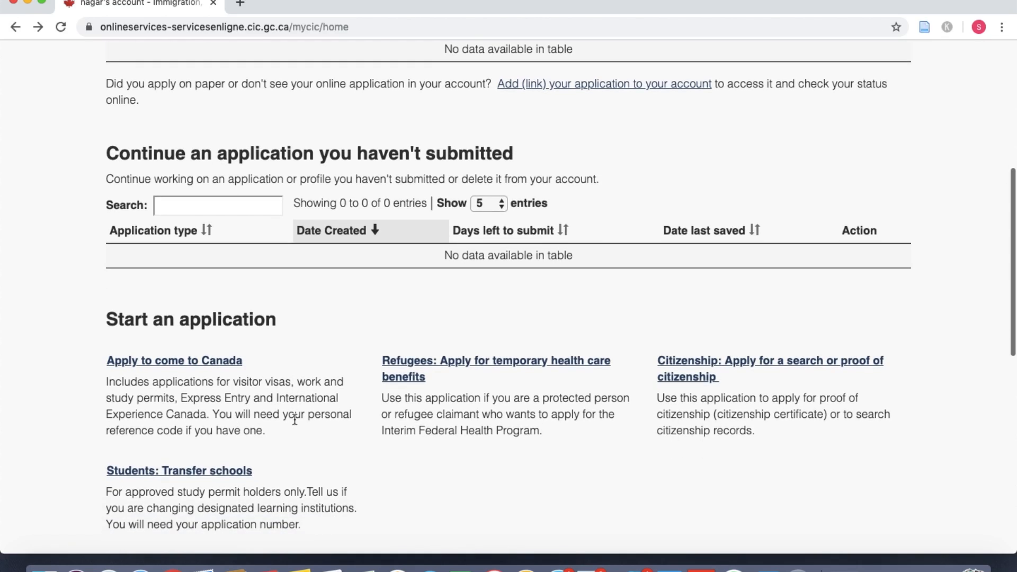
click(218, 359)
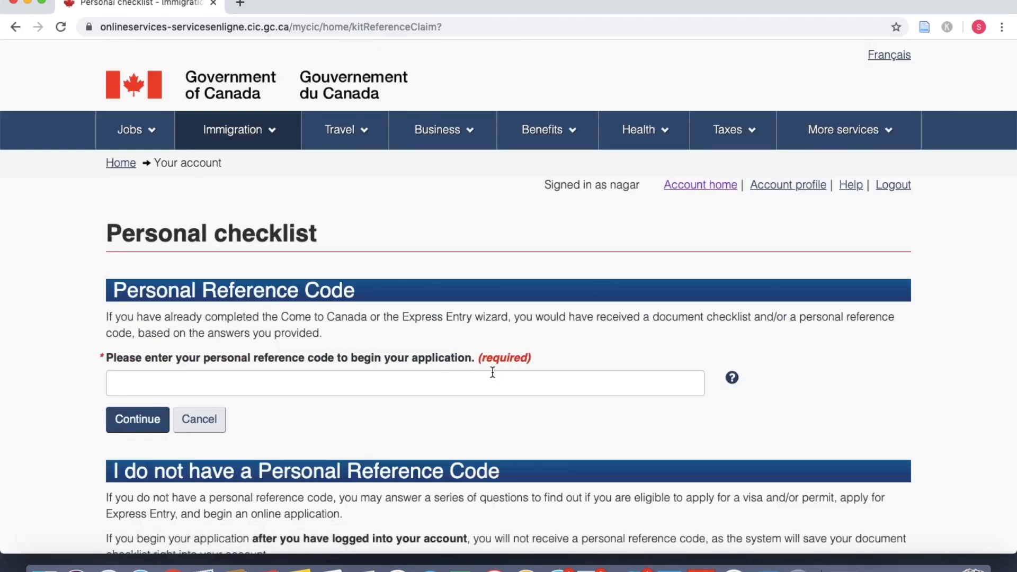
scroll(493, 373, down, 2)
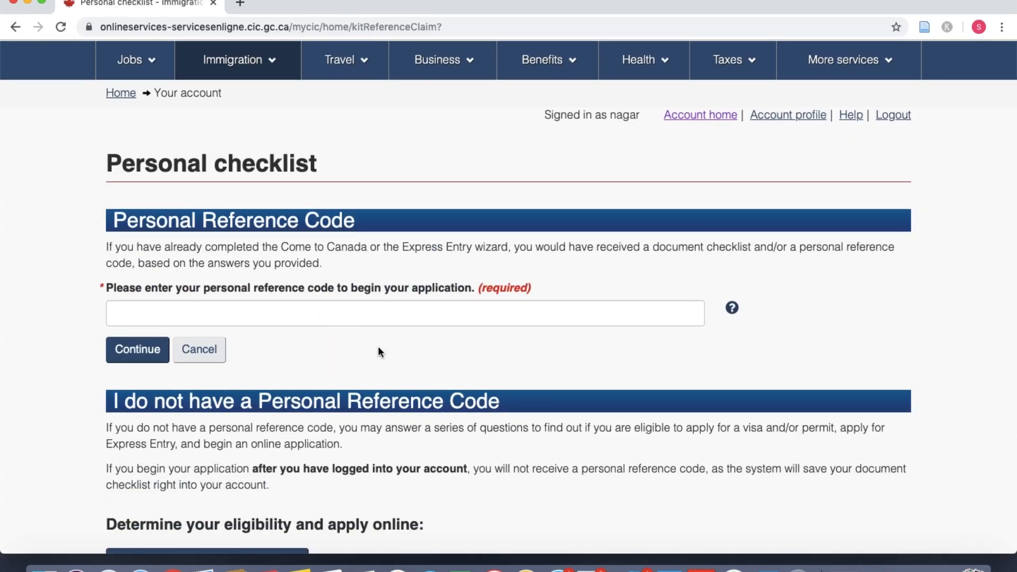
scroll(388, 359, down, 4)
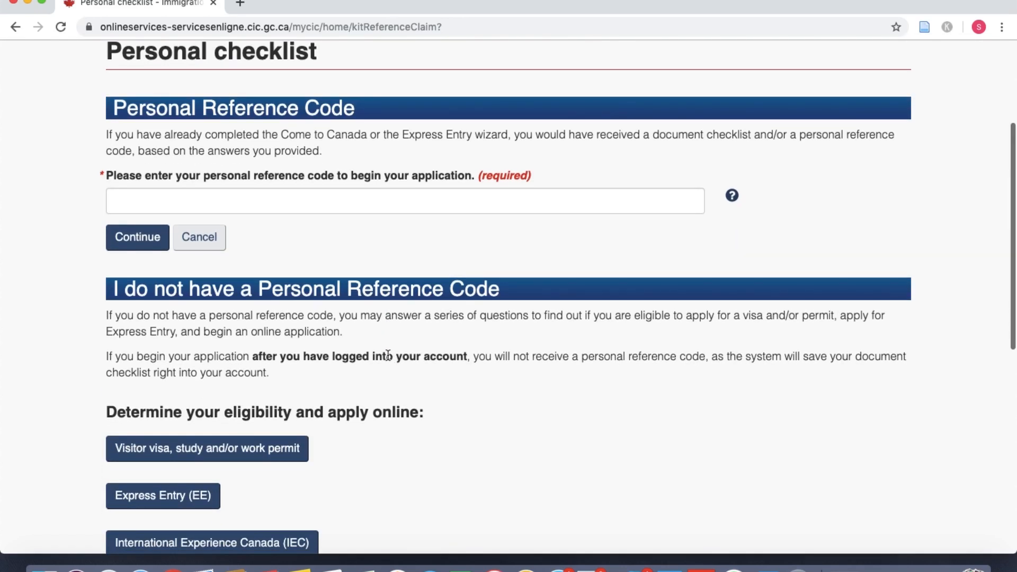
scroll(387, 355, down, 3)
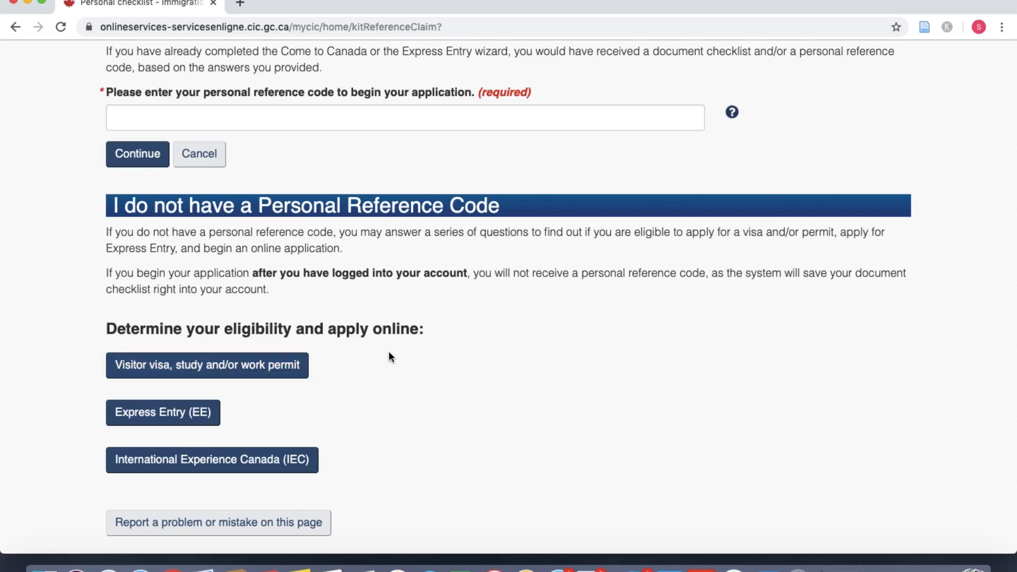
scroll(388, 356, down, 2)
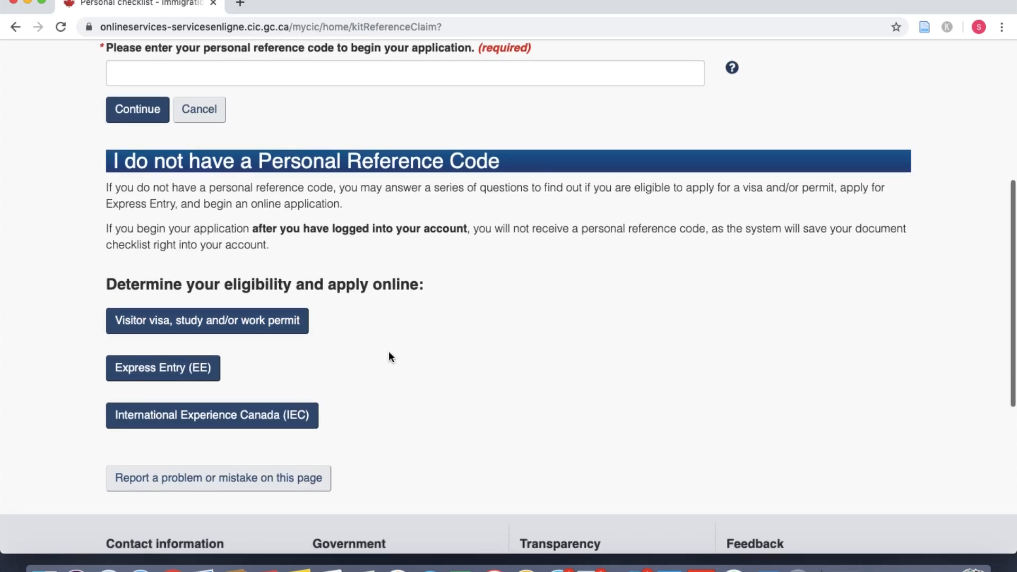
Step: Start the eligibility questionnaire, choosing Work and a temporary stay over 6 months
click(285, 331)
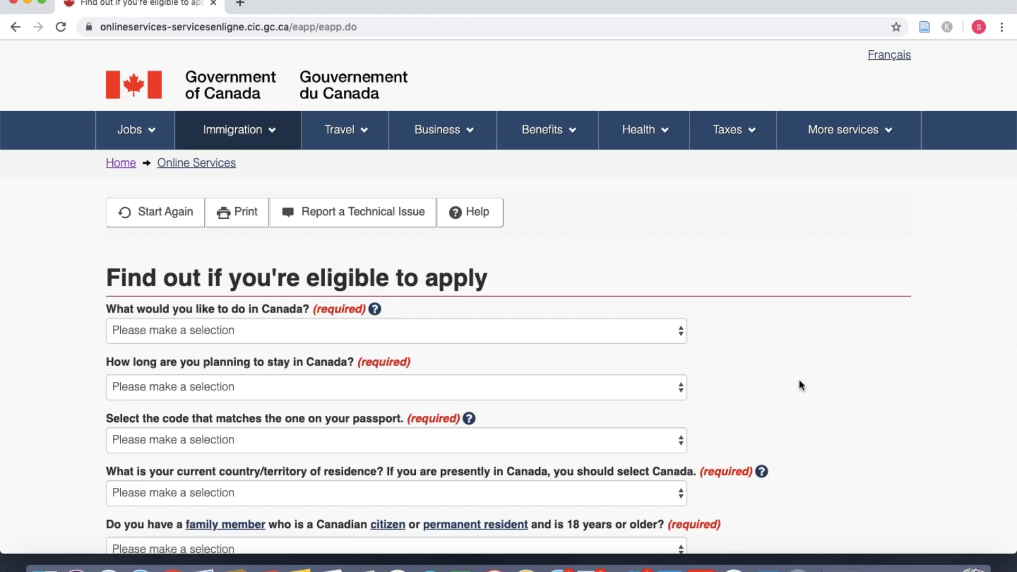
scroll(798, 379, down, 5)
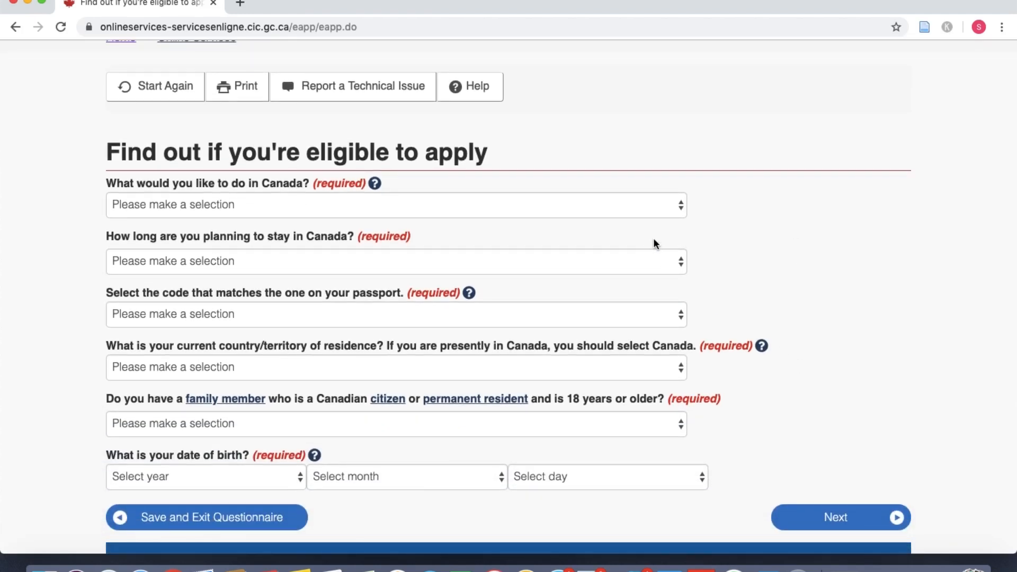
click(573, 217)
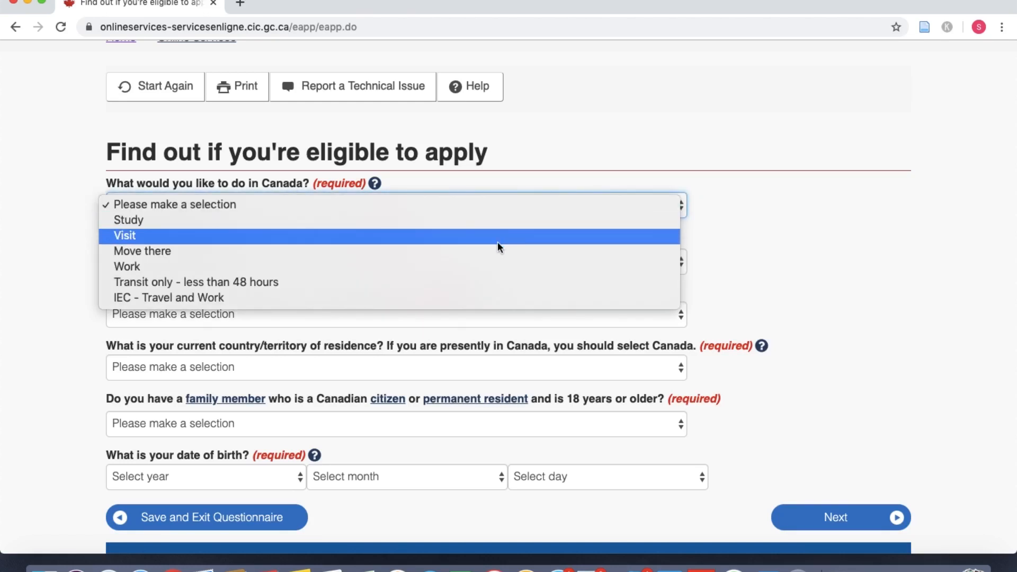
click(481, 267)
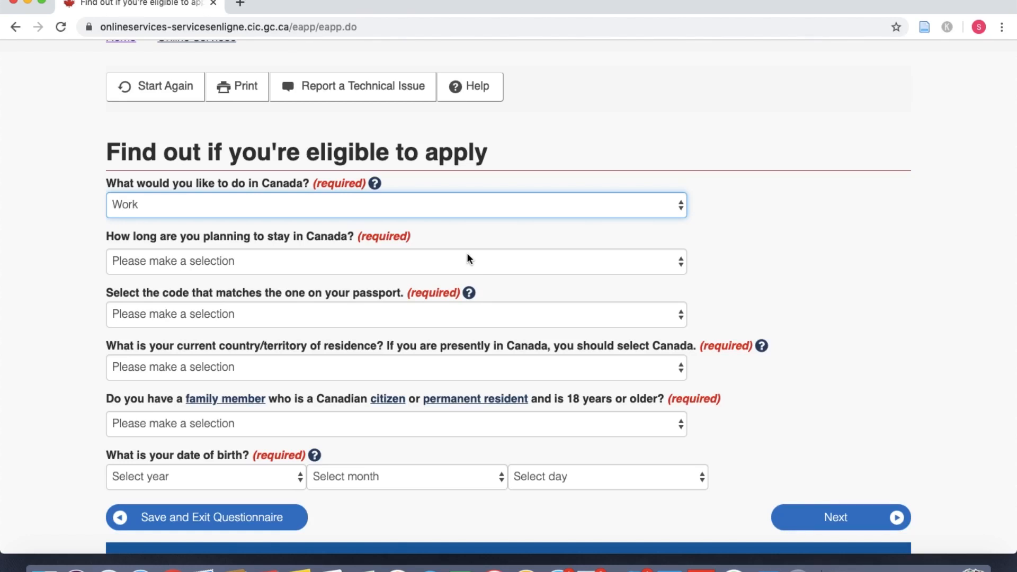
click(466, 258)
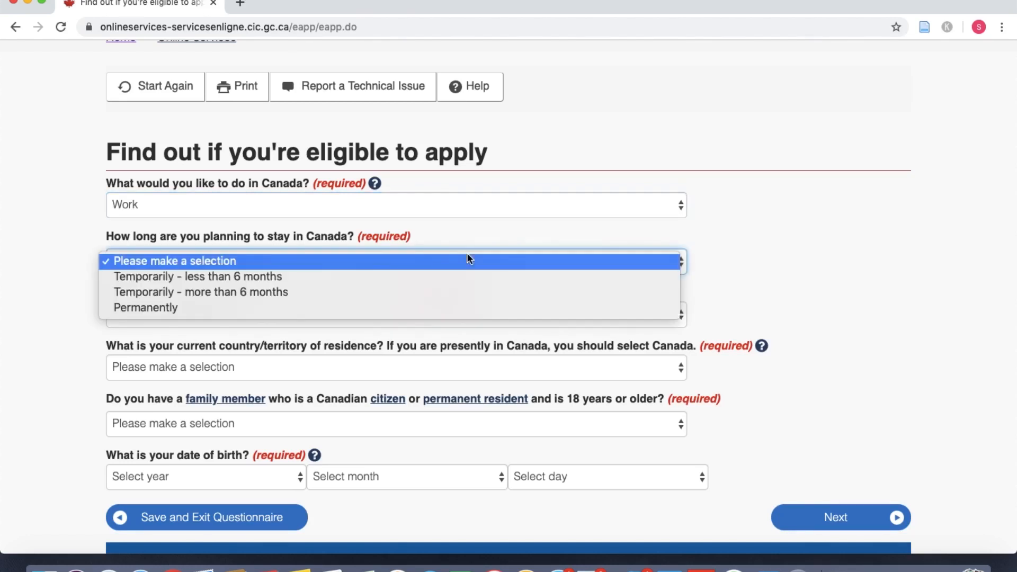
click(394, 300)
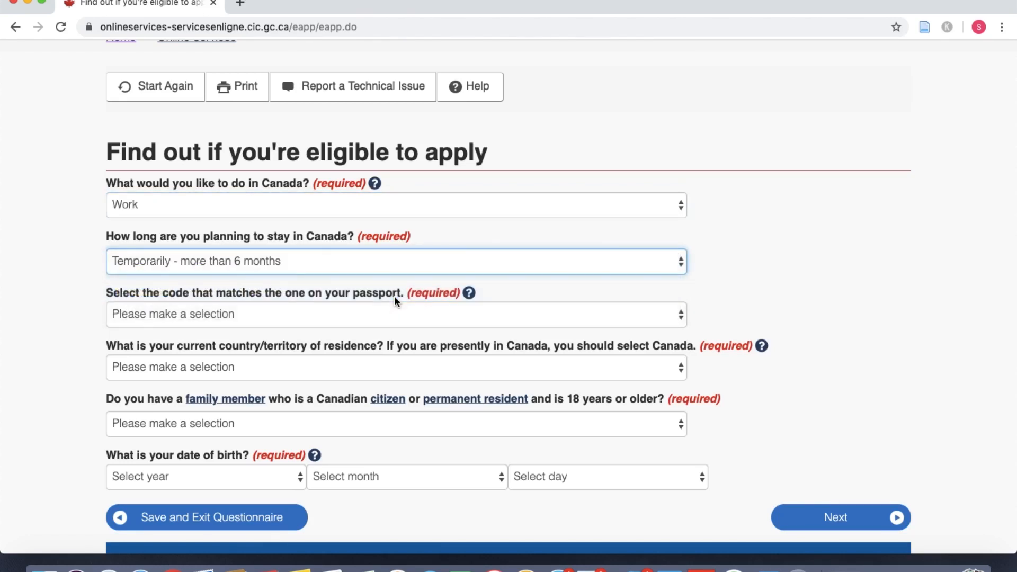
Step: Set the passport code to IND (India) and country of residence to Canada
scroll(741, 308, down, 2)
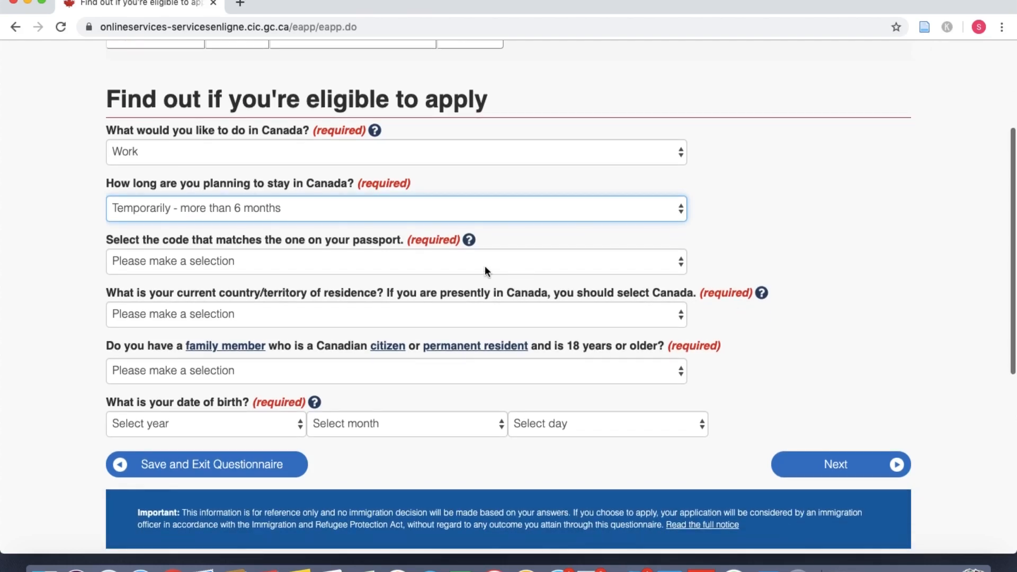
click(440, 262)
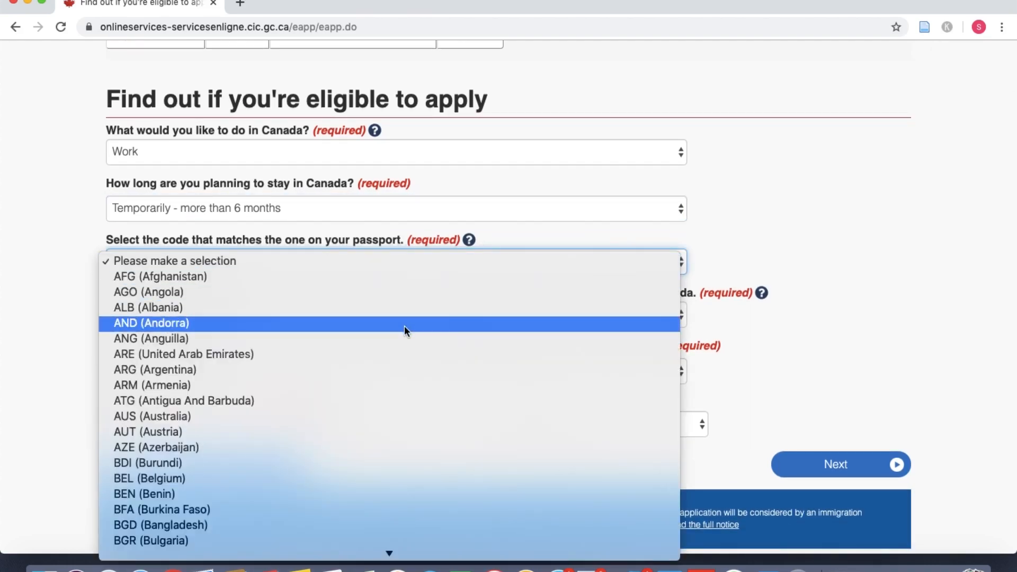
text(ind)
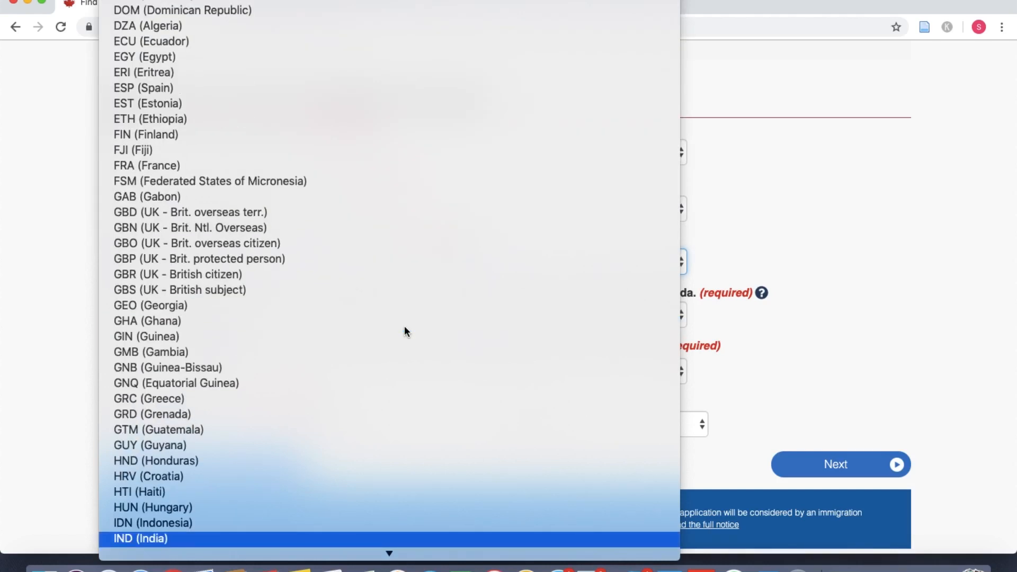
key(Return)
scroll(844, 355, down, 1)
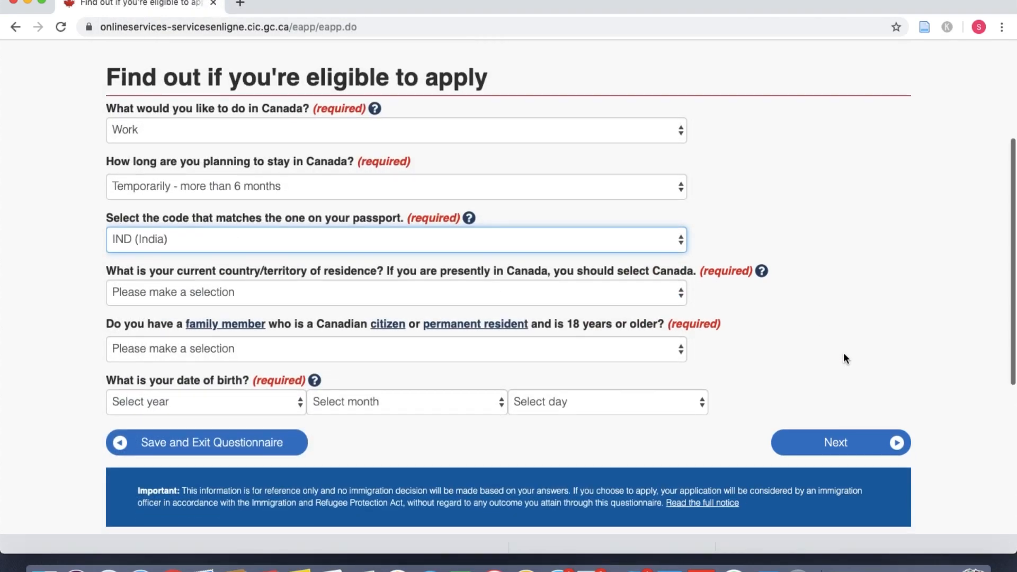
scroll(843, 353, down, 1)
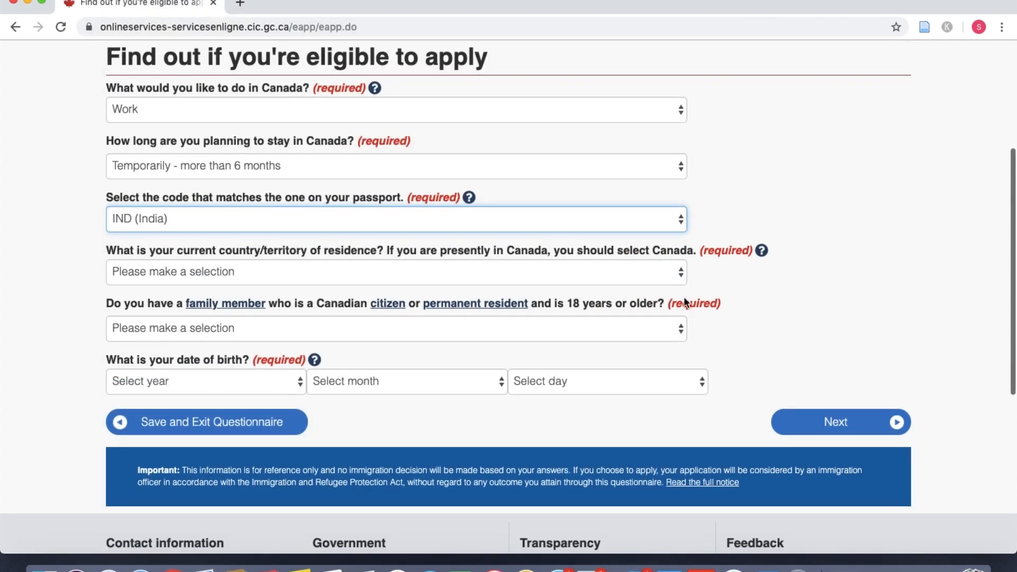
click(398, 272)
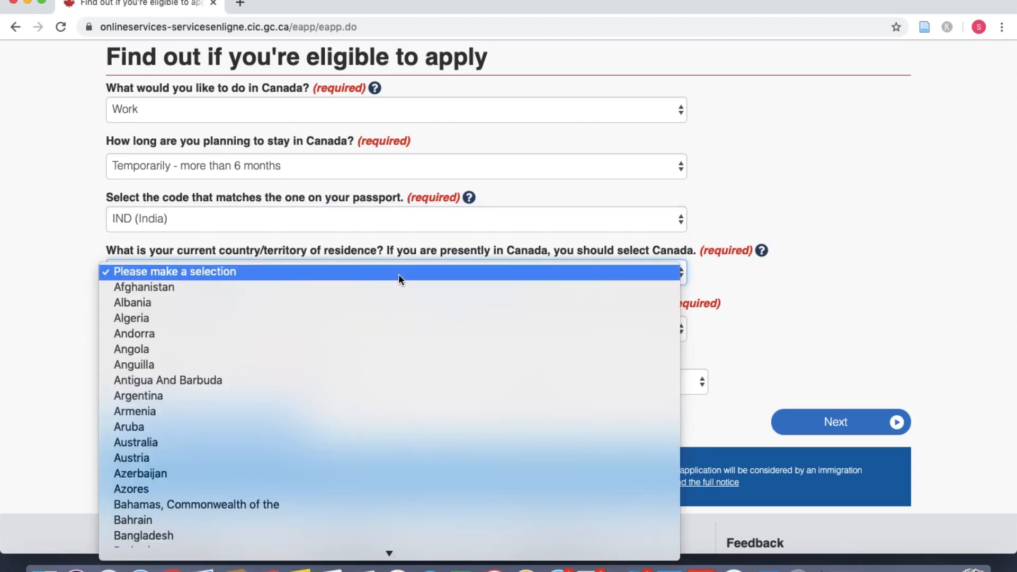
key(c)
key(Down)
key(Down)
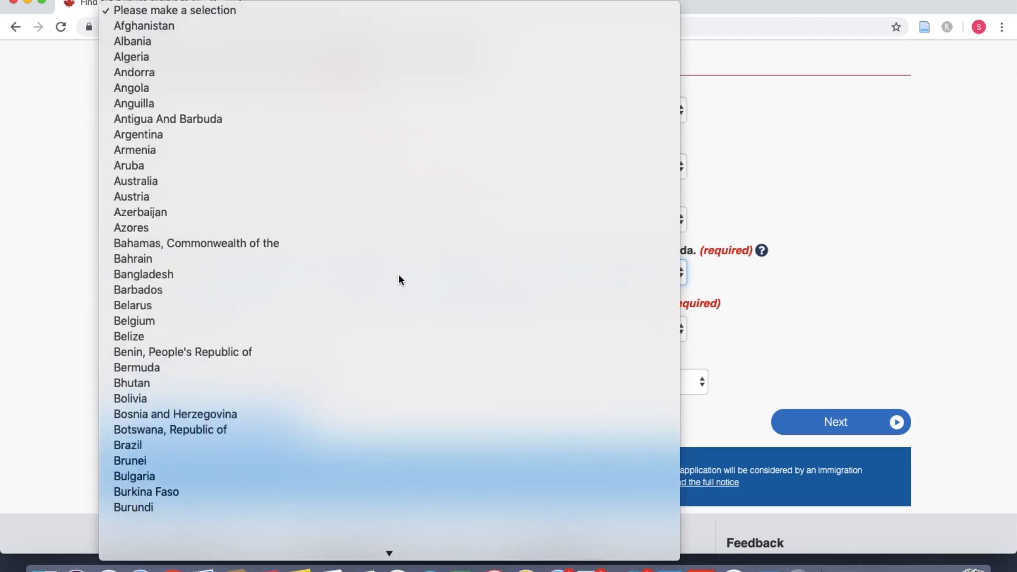
key(Return)
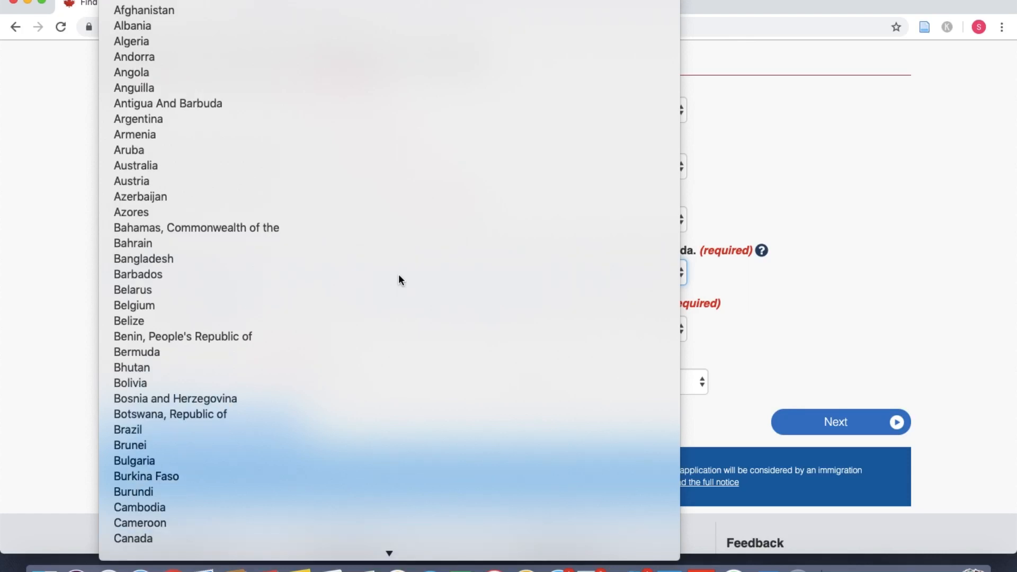
Step: Answer No to a Canadian family member and select the birth year, month and day
scroll(45, 331, down, 2)
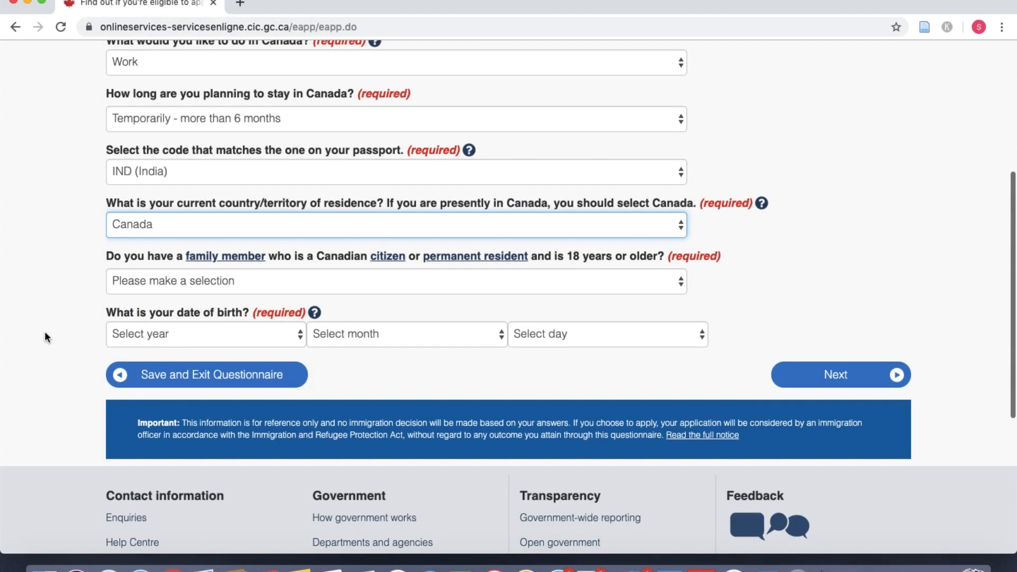
click(272, 289)
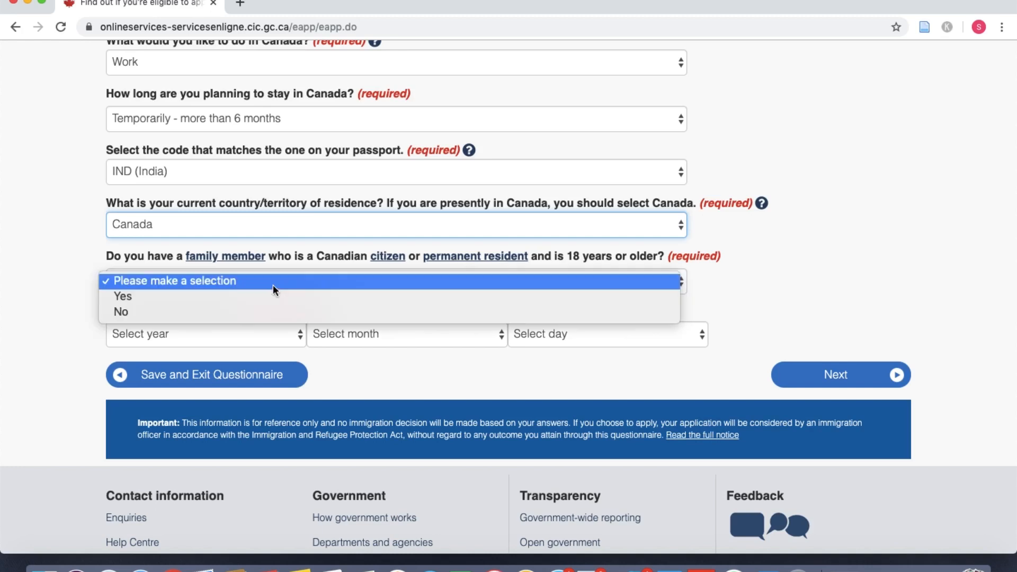
click(246, 313)
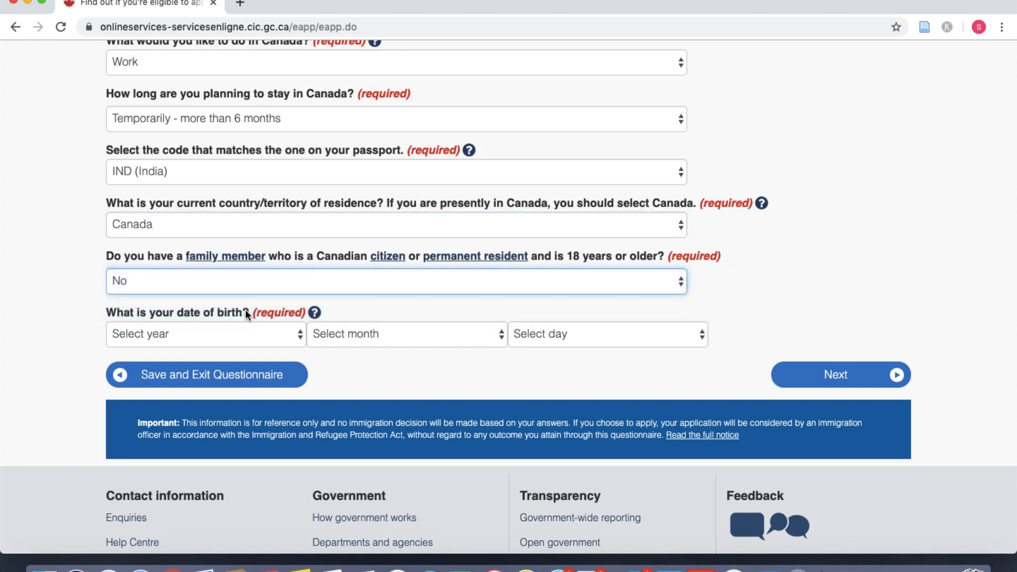
scroll(90, 313, down, 1)
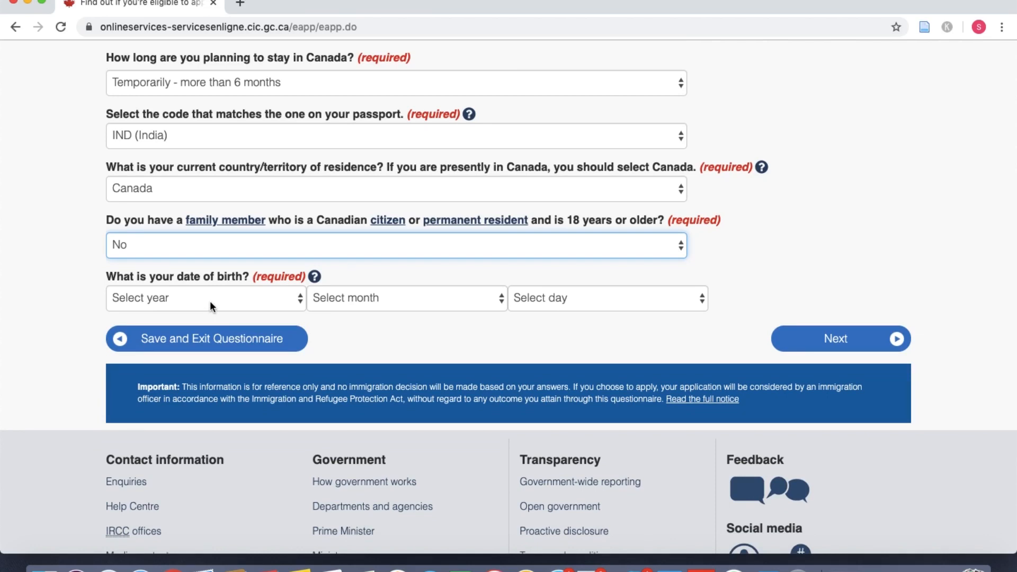
click(210, 301)
scroll(193, 428, down, 10)
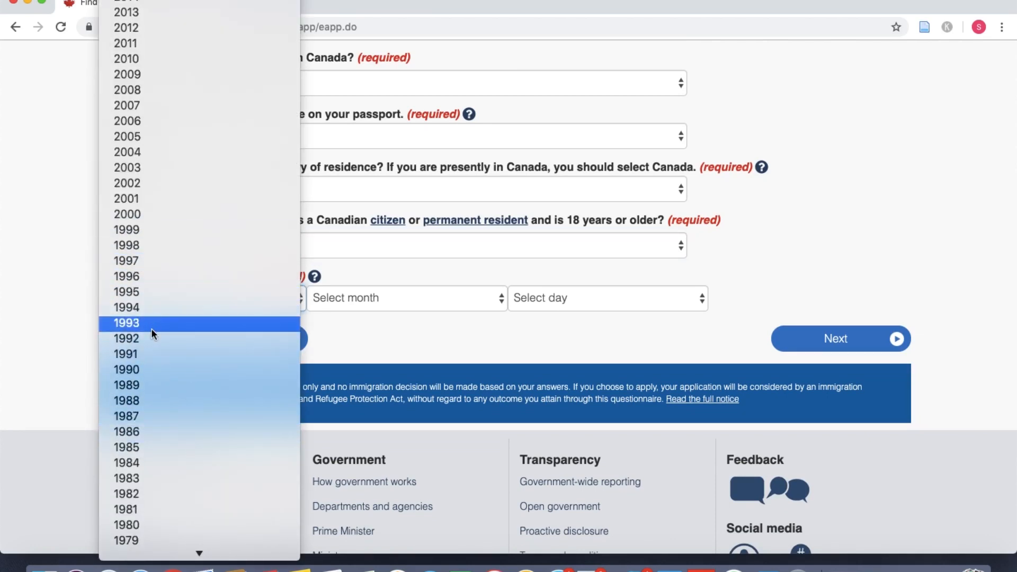
click(147, 364)
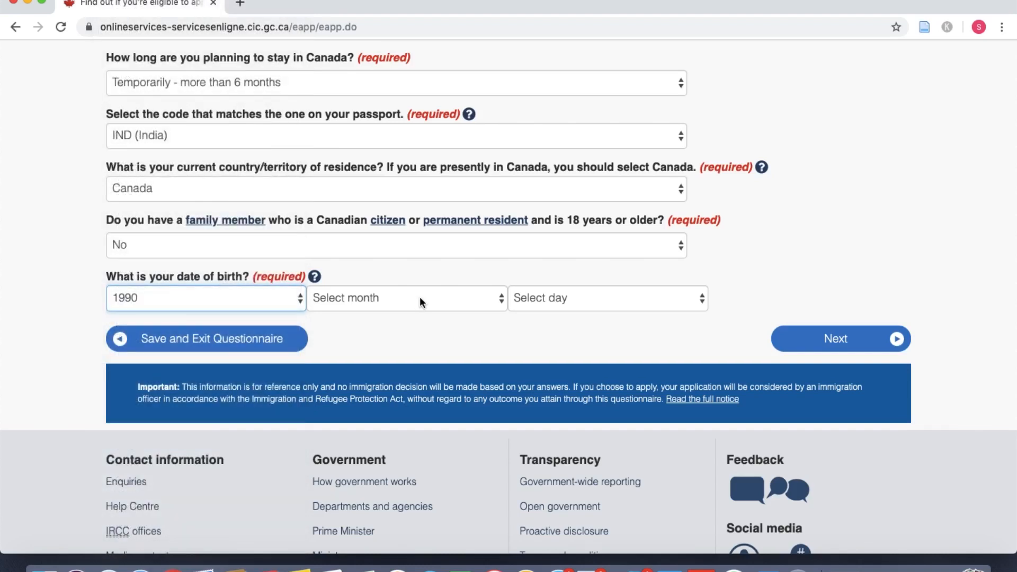
click(420, 300)
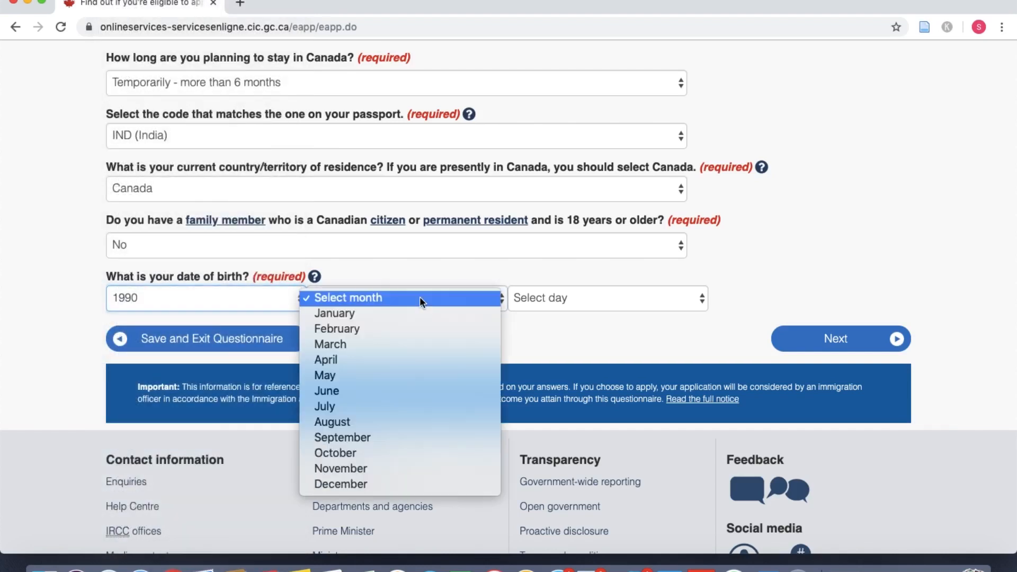
click(363, 359)
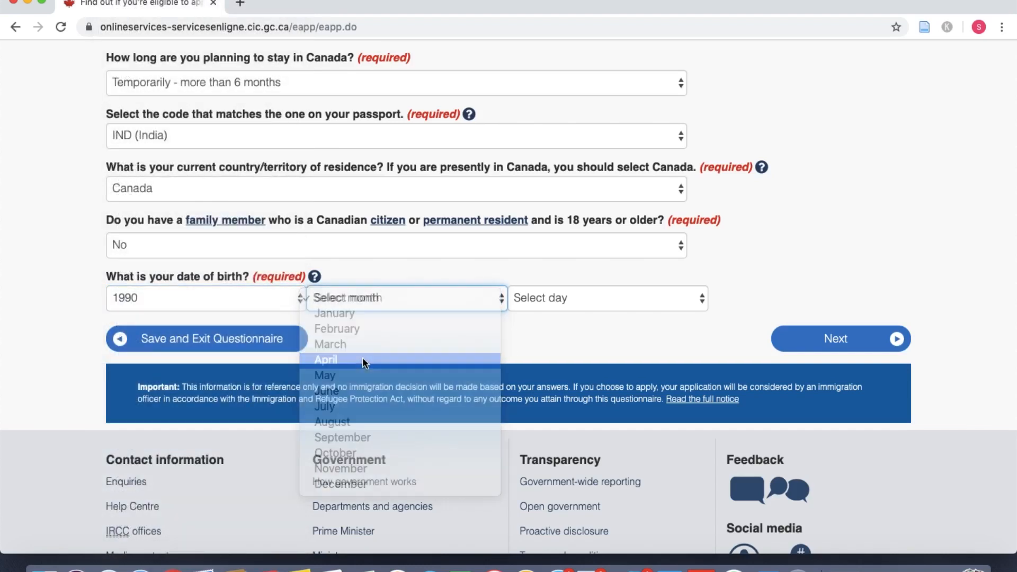
click(562, 300)
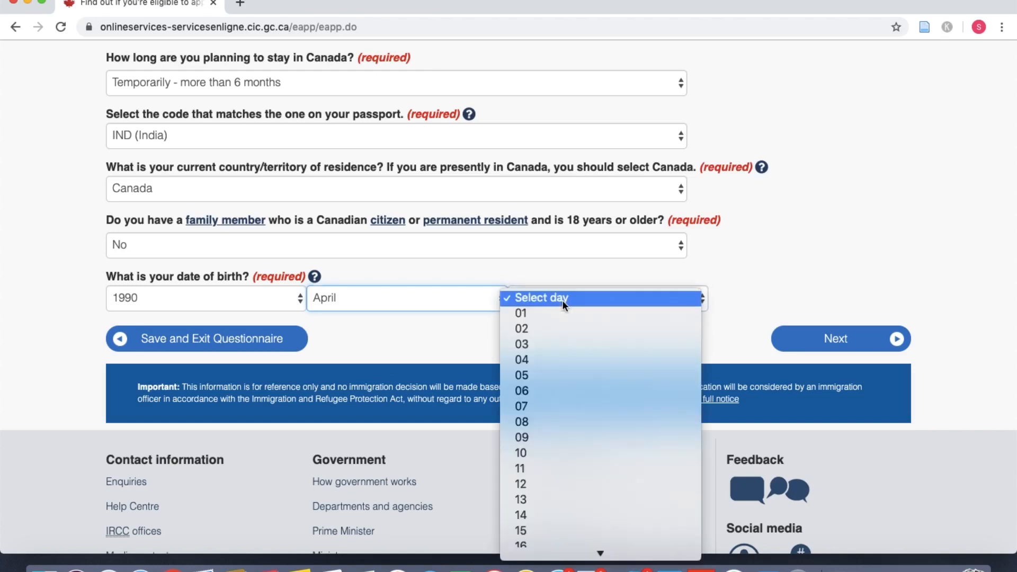
click(529, 315)
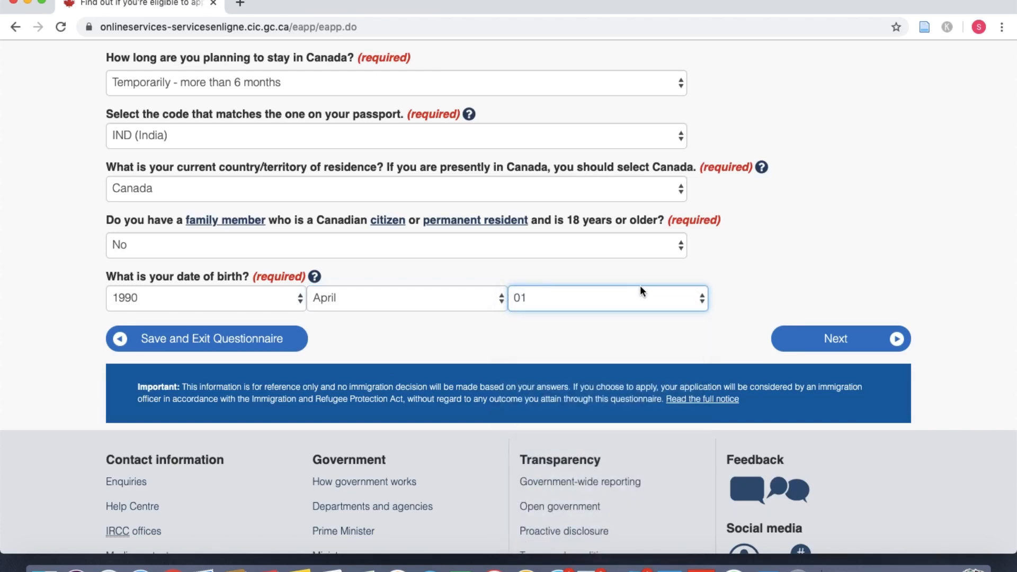
Step: Advance the questionnaire and answer No to being a US permanent resident
click(812, 342)
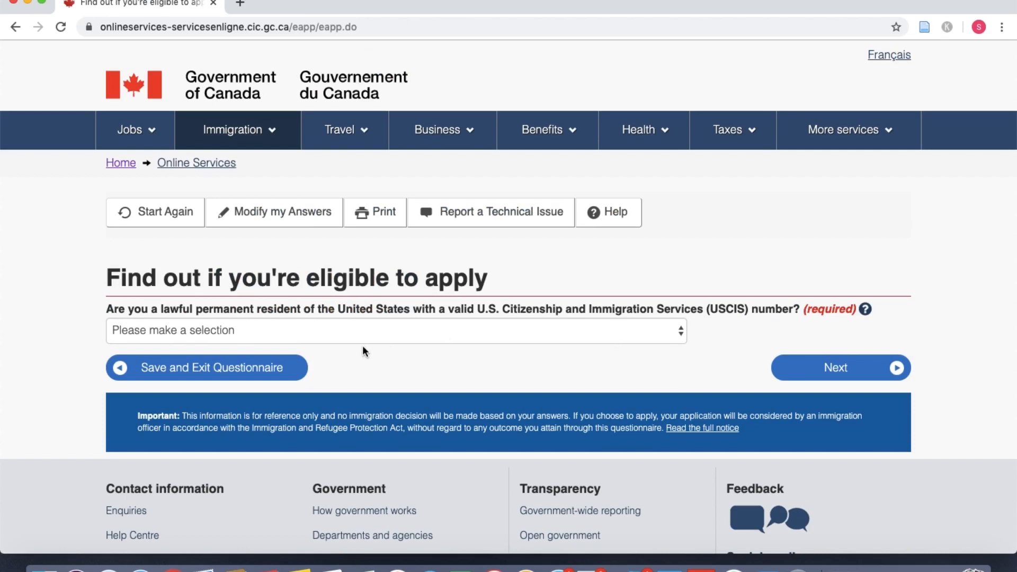
scroll(362, 346, down, 1)
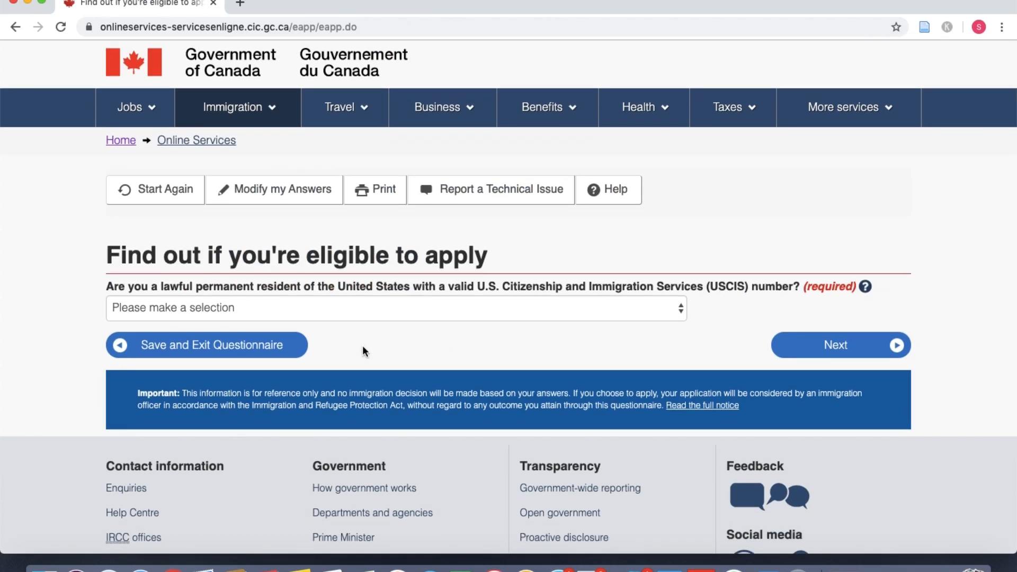
click(363, 307)
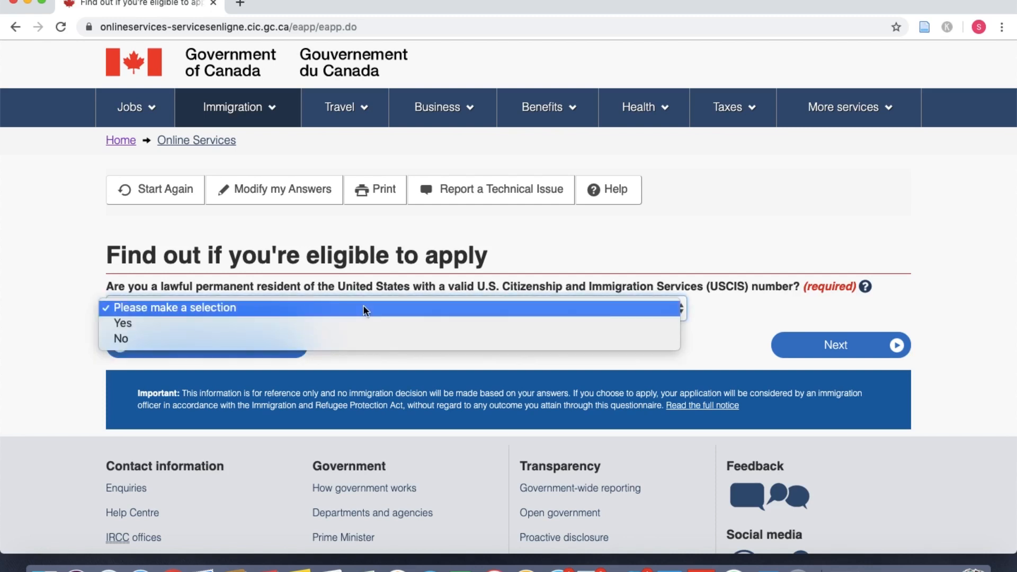
click(350, 339)
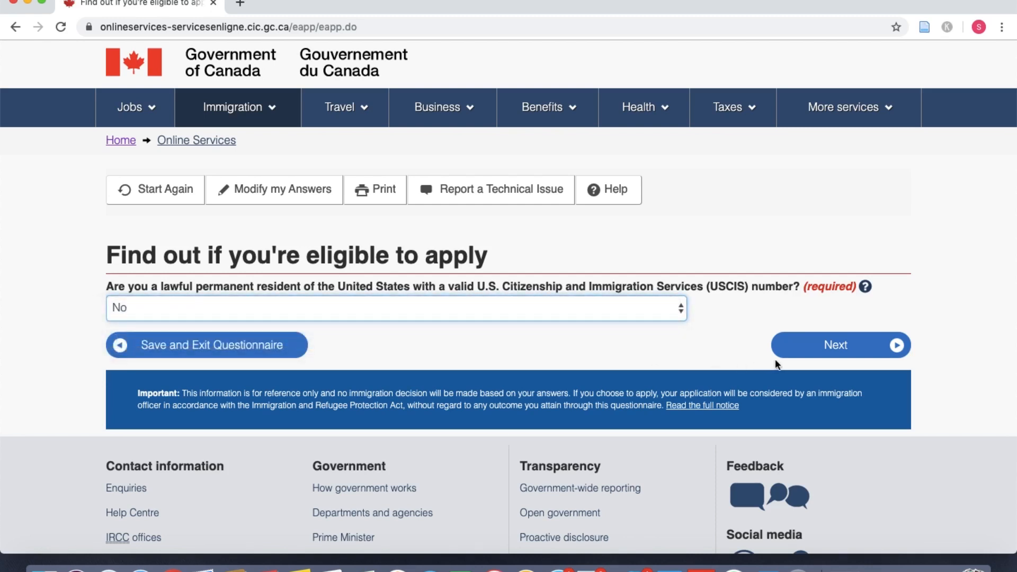
click(807, 352)
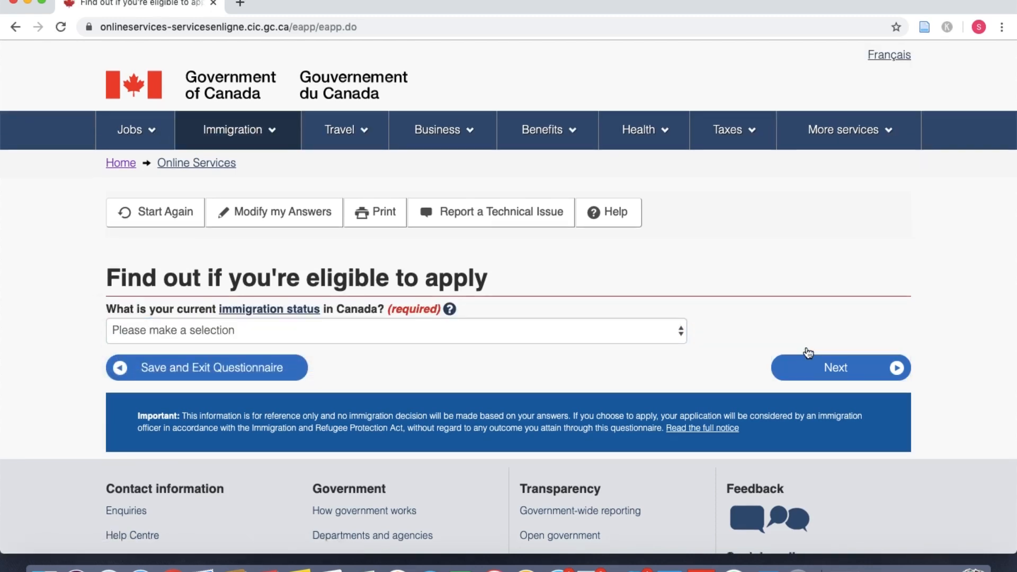
Step: Set the current status to Student, then answer No to working on campus
scroll(728, 314, down, 2)
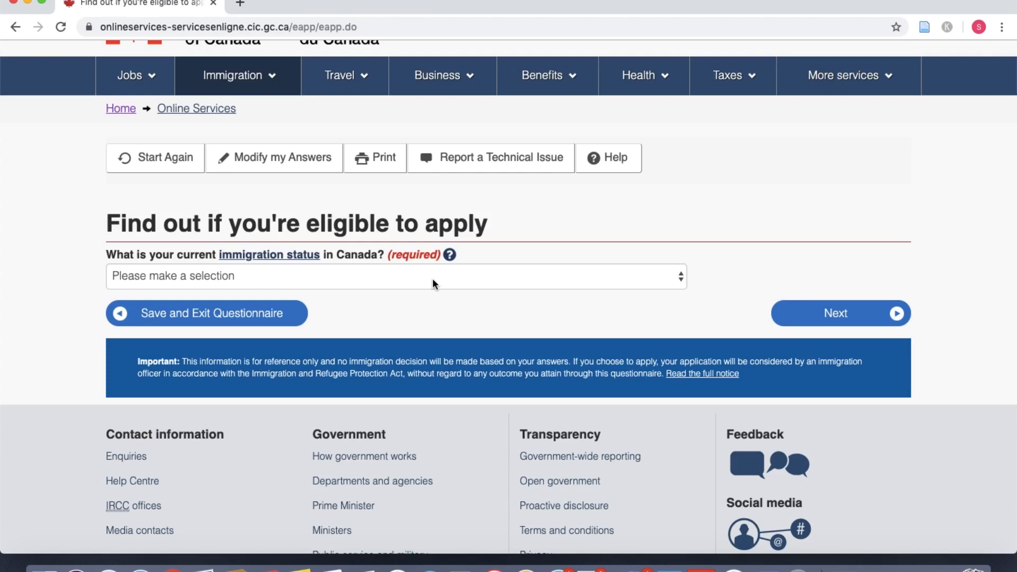
click(432, 284)
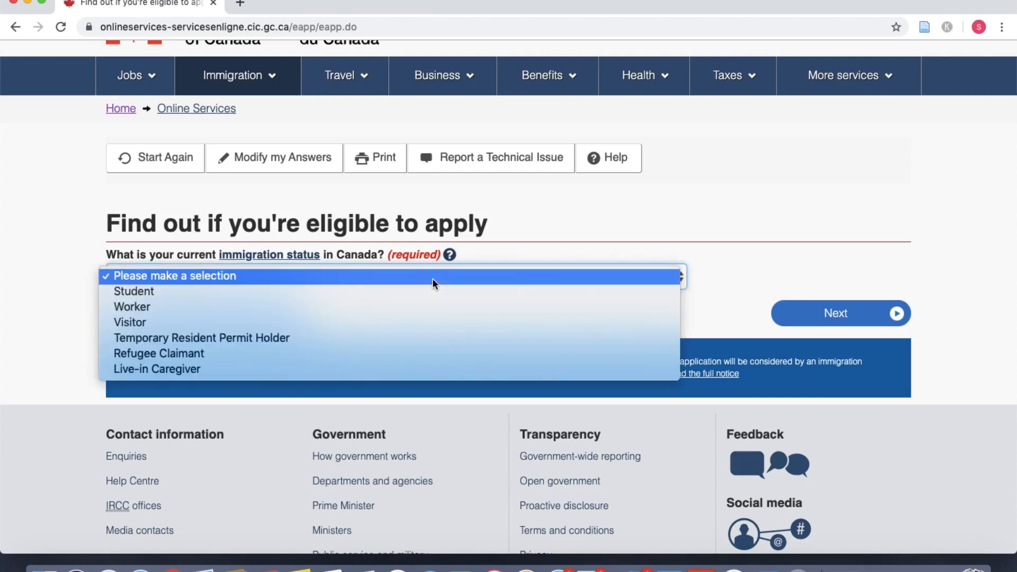
click(428, 290)
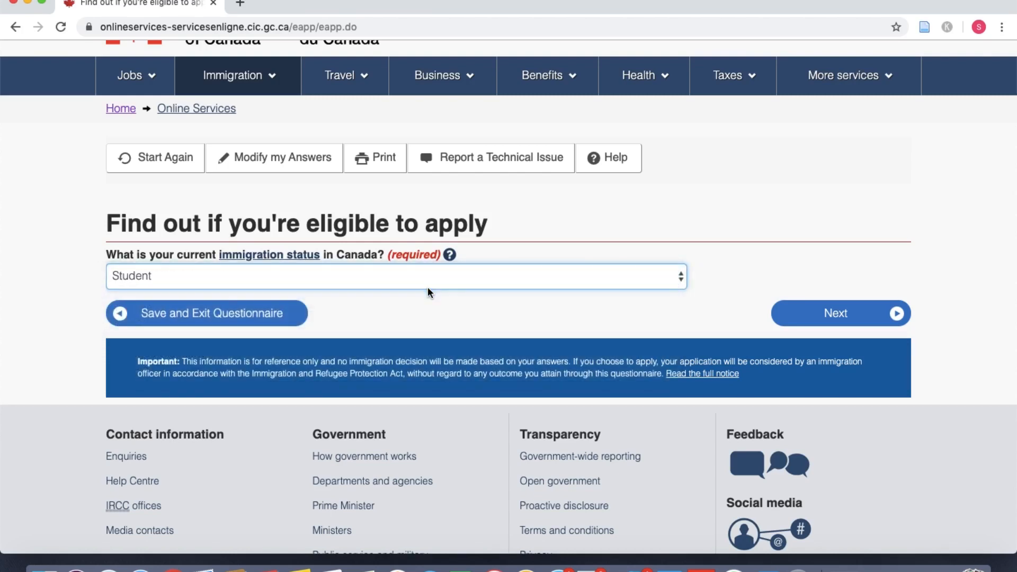
click(809, 322)
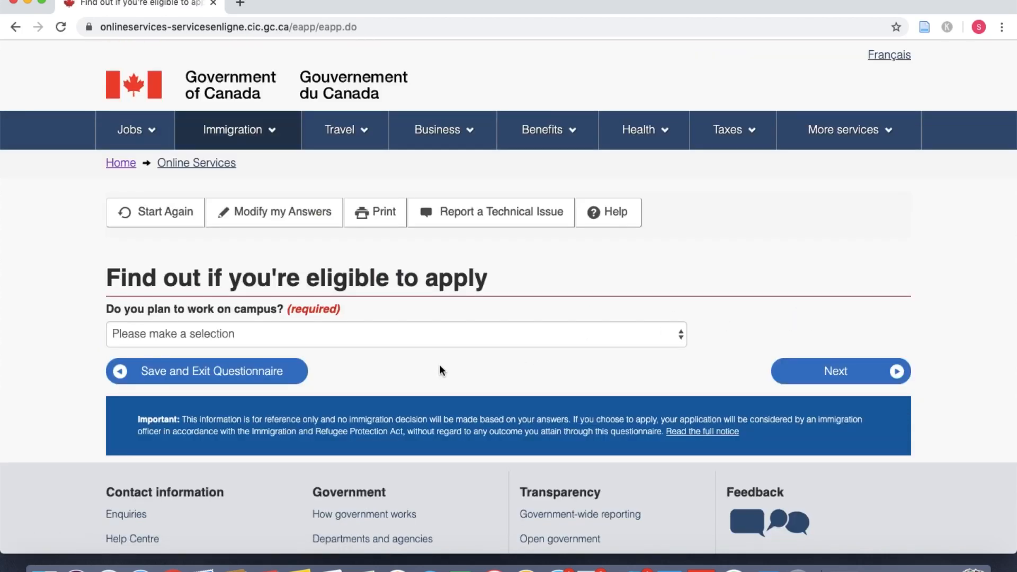
click(419, 343)
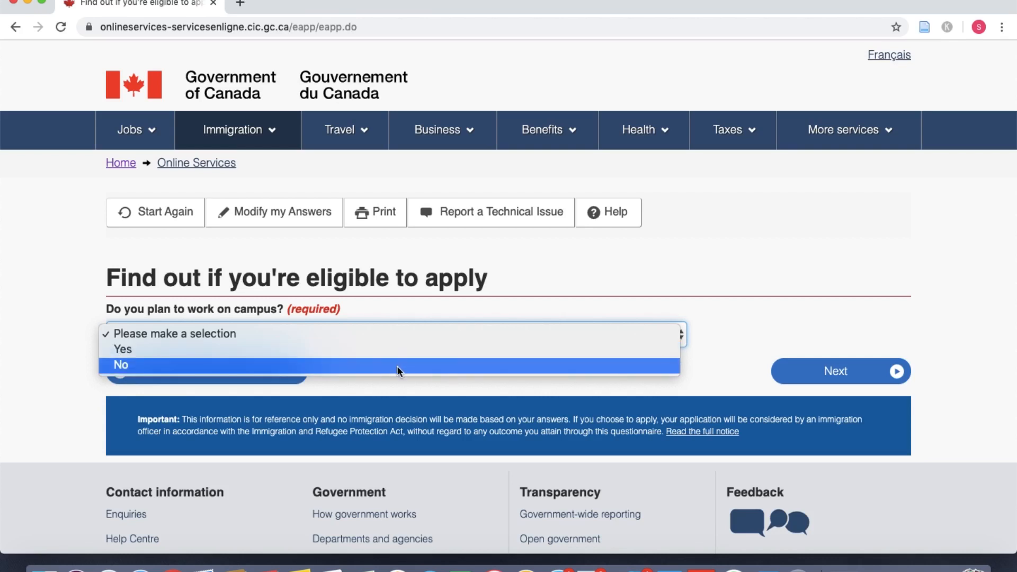
click(397, 366)
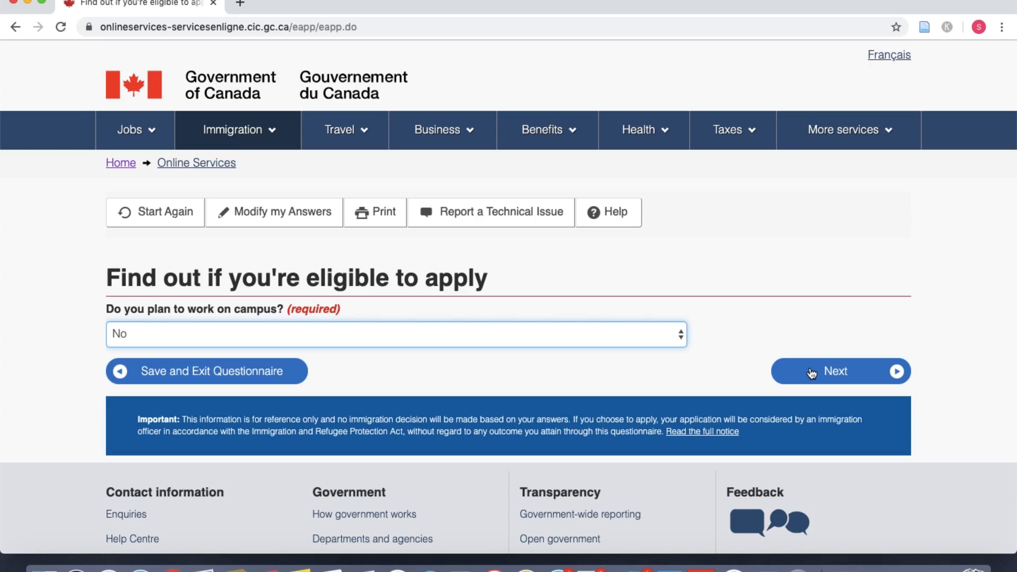
Step: Answer No to off-campus work, Yes to recently graduated, and No to Co-Op work, then submit
click(812, 373)
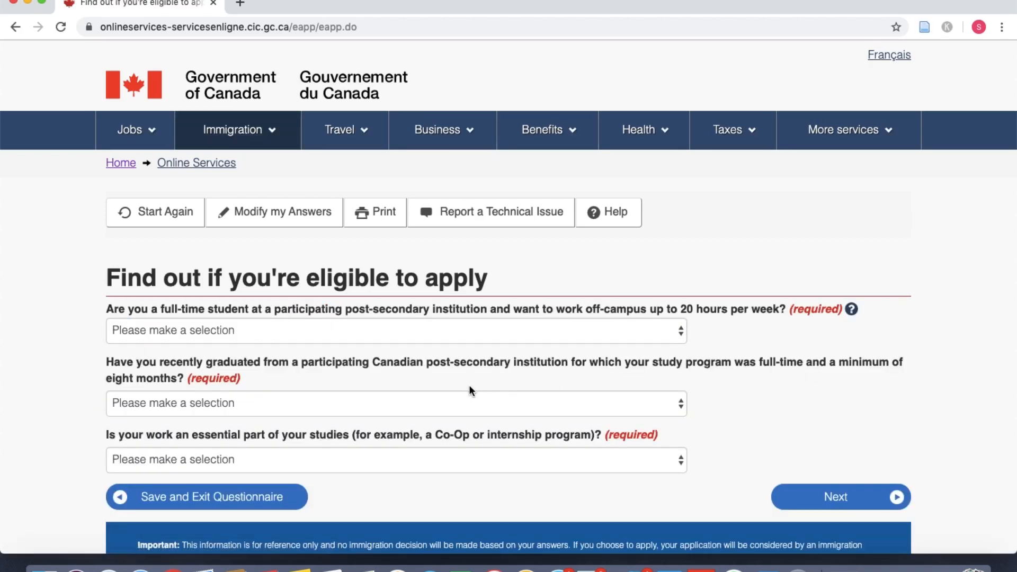
scroll(470, 391, down, 3)
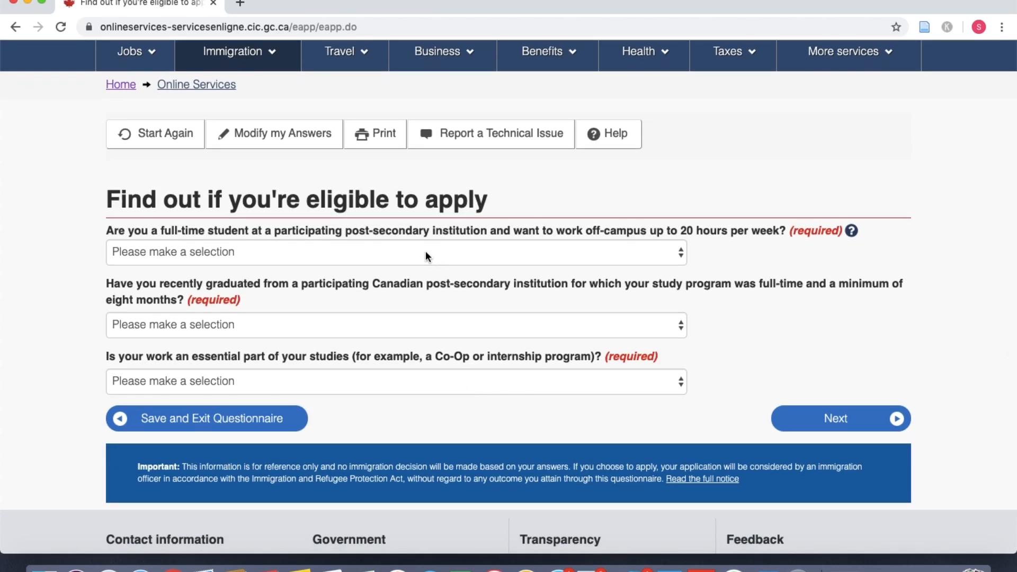
click(428, 257)
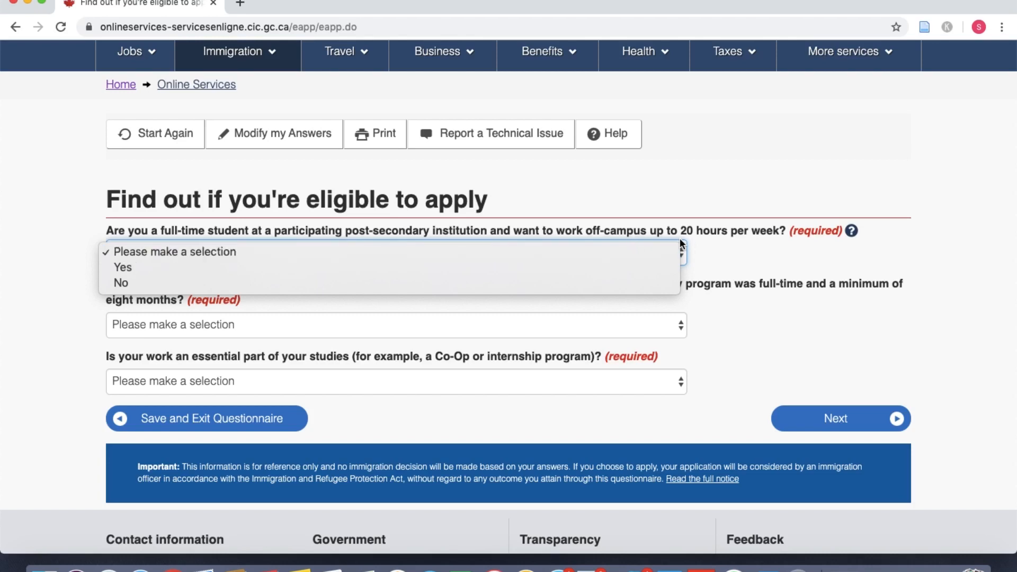
click(394, 283)
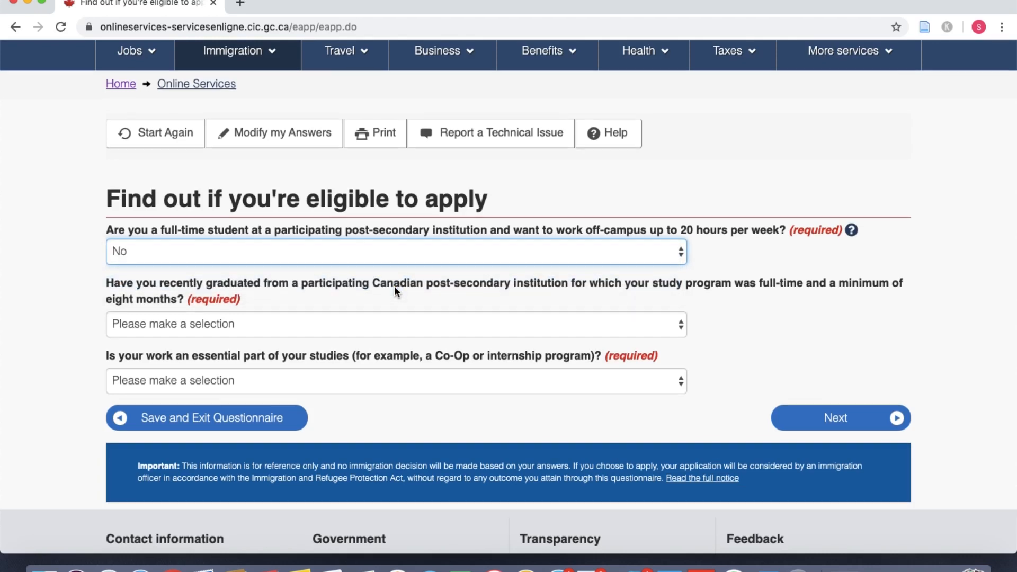
scroll(394, 286, down, 2)
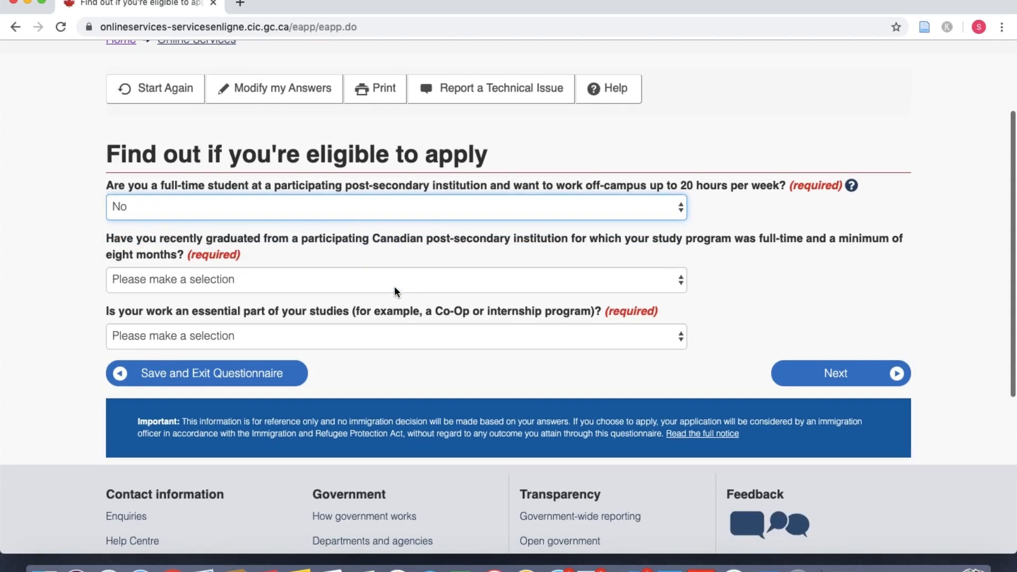
click(357, 280)
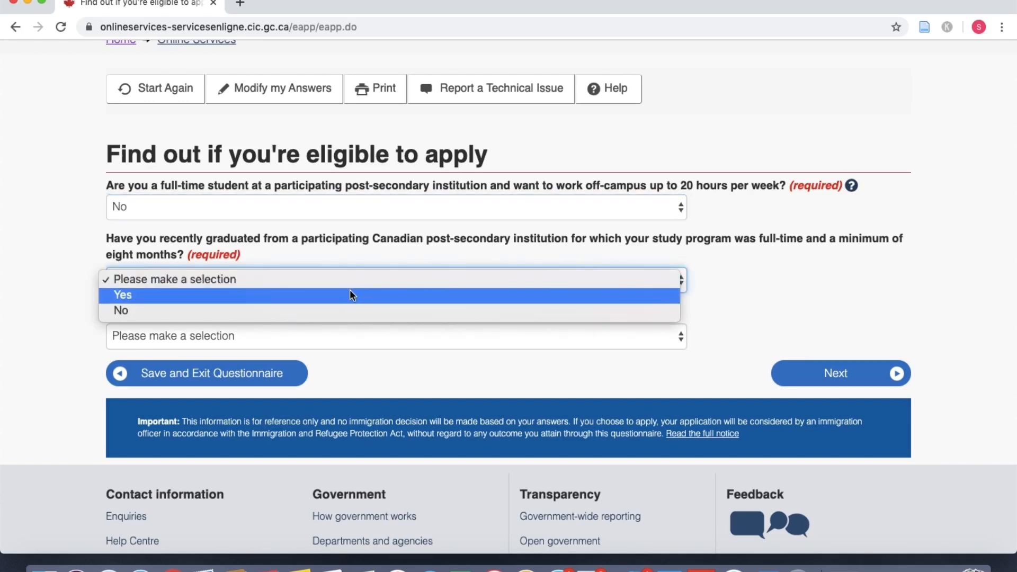
click(349, 289)
scroll(349, 289, down, 1)
scroll(349, 289, down, 2)
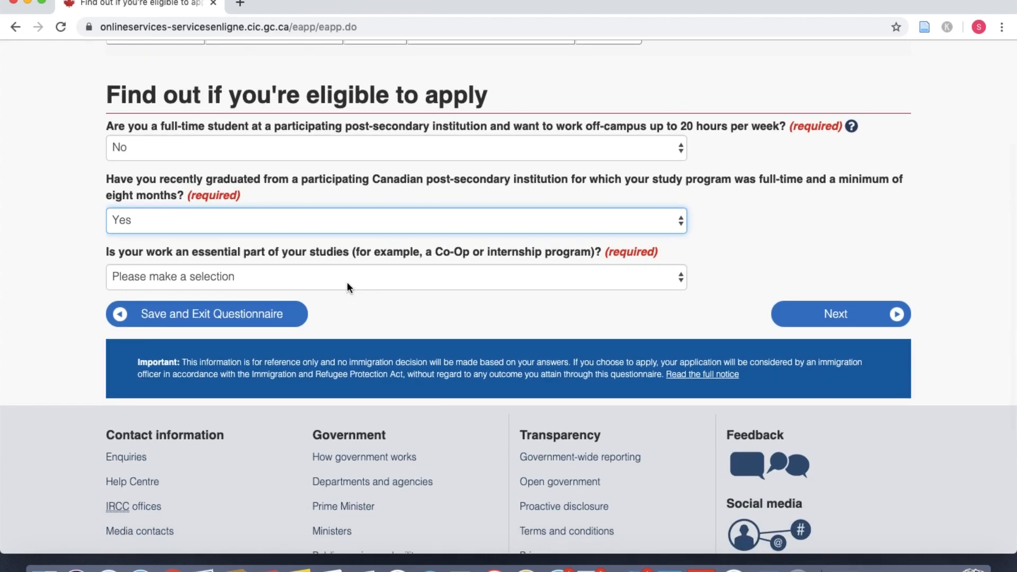
click(347, 282)
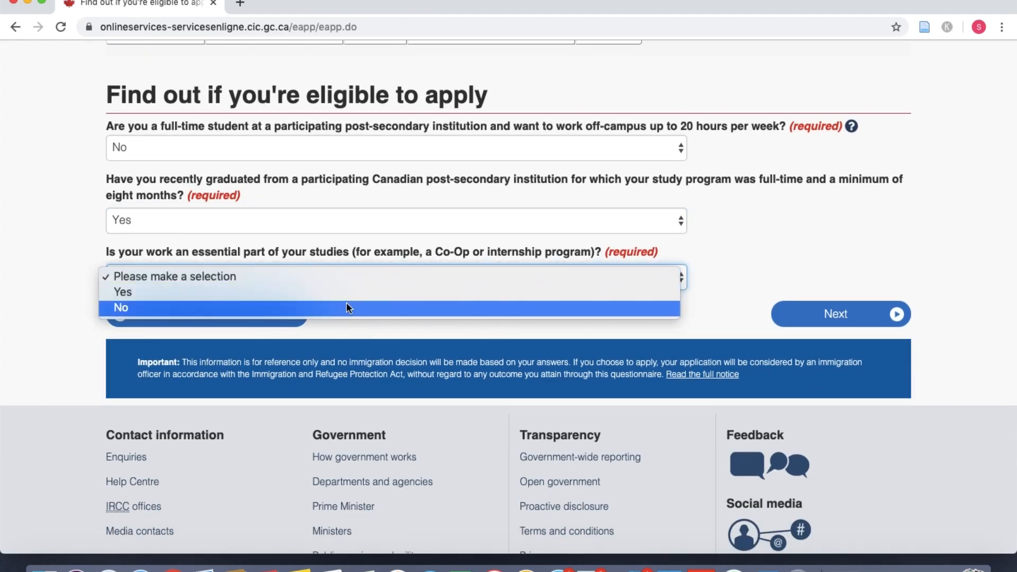
click(348, 308)
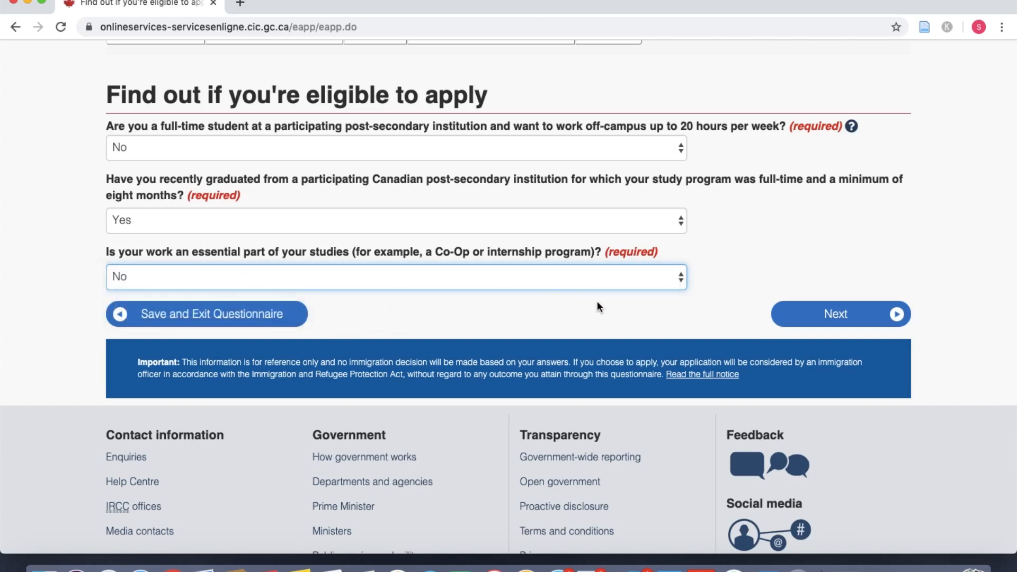
click(780, 310)
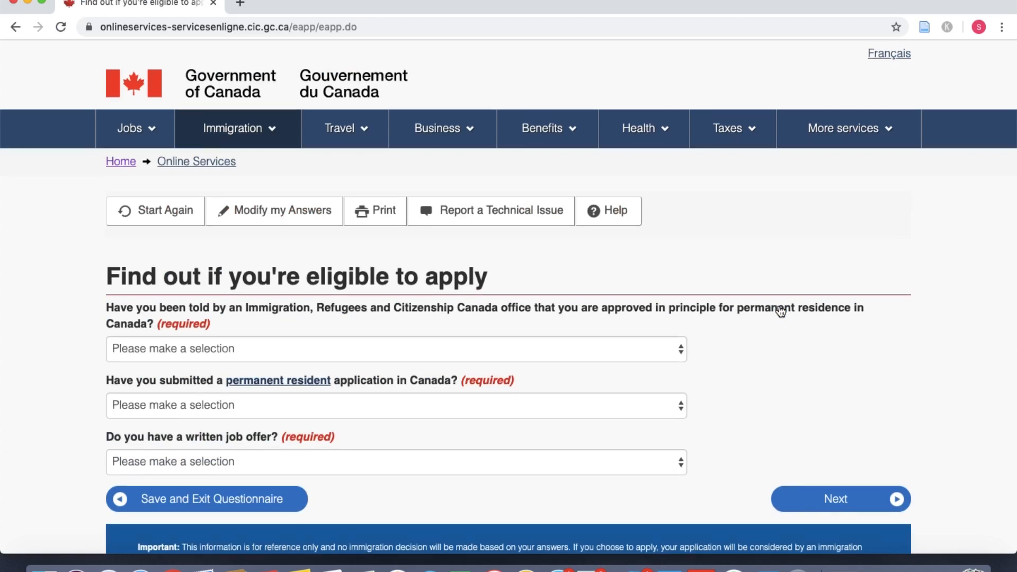
Step: Answer No to approval-in-principle, PR application submitted, and written job offer, then continue
scroll(780, 312, down, 2)
scroll(779, 311, down, 1)
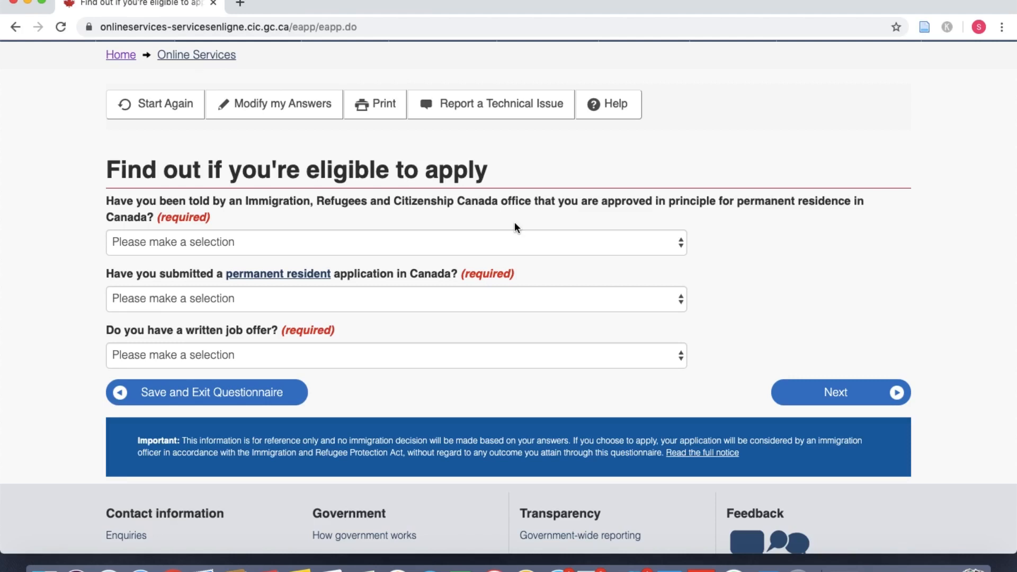
click(443, 236)
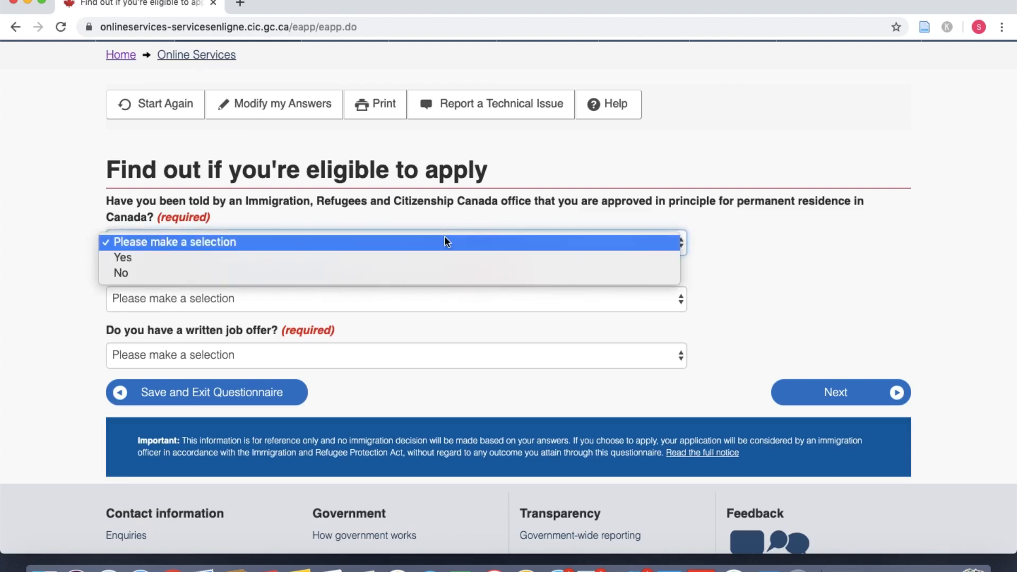
click(439, 273)
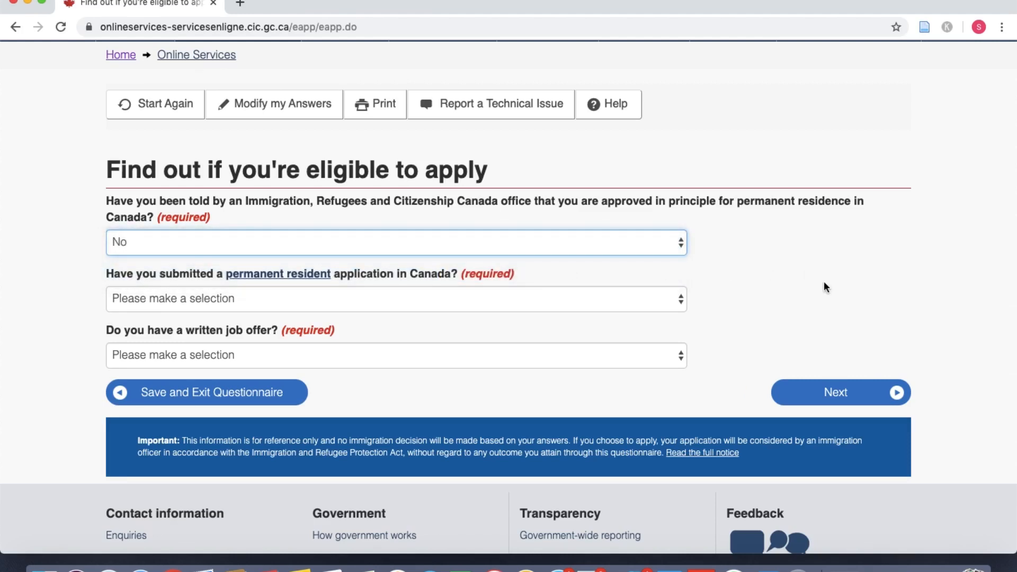
scroll(824, 286, down, 2)
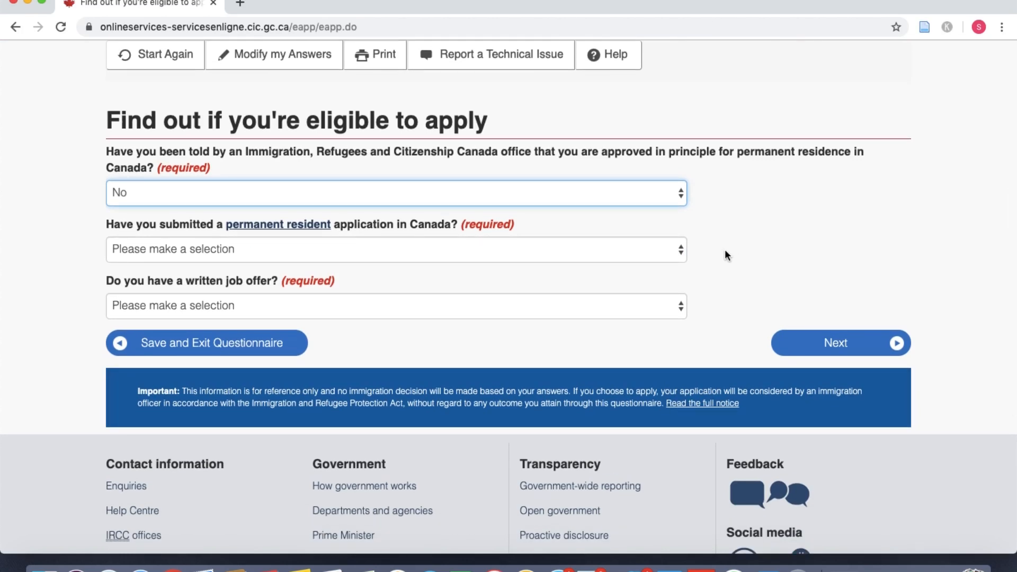
click(600, 249)
click(591, 281)
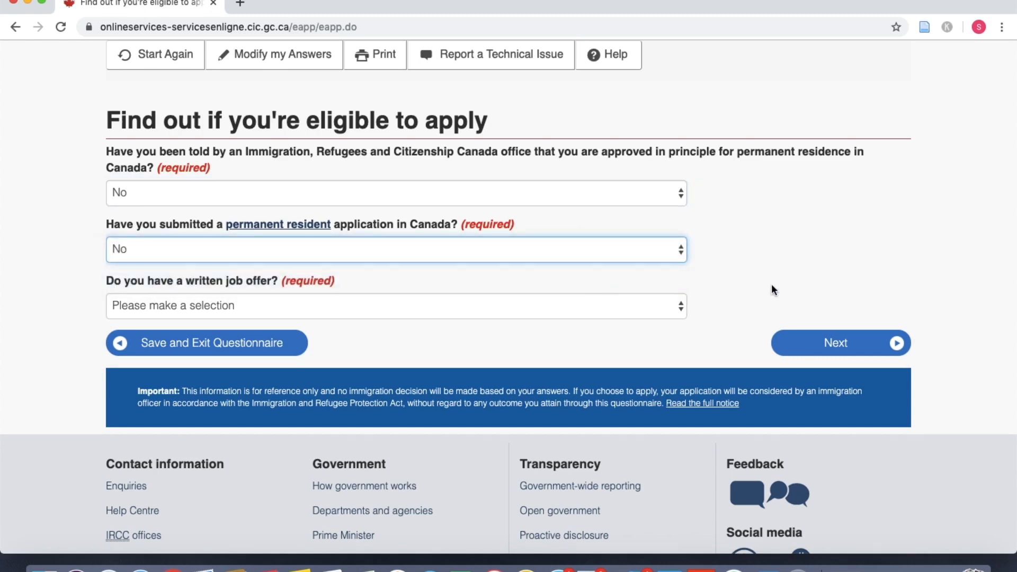
scroll(771, 284, down, 1)
click(553, 284)
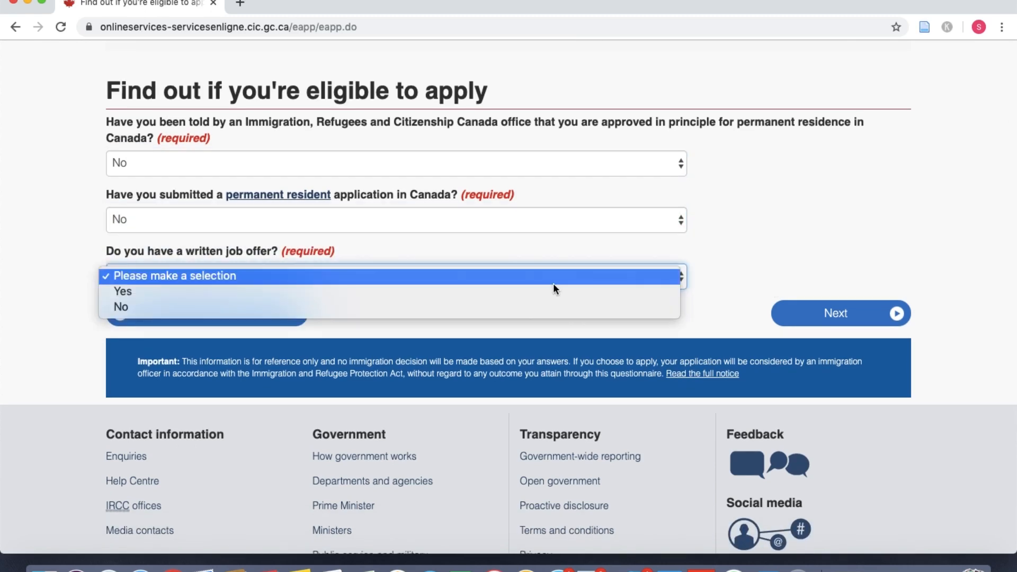
click(546, 305)
click(857, 322)
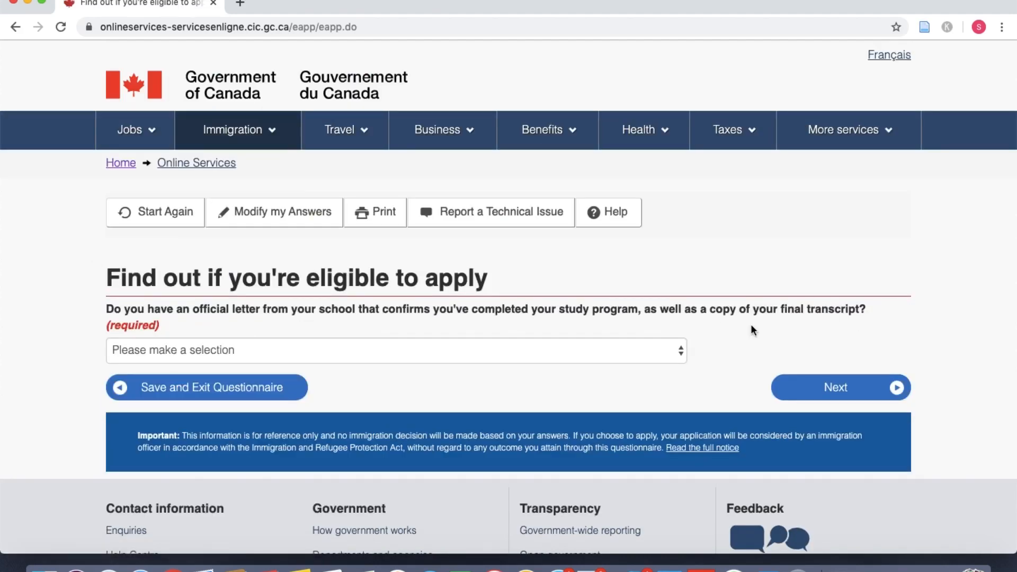
Step: Answer Yes to having the school completion letter and continue
scroll(511, 350, down, 1)
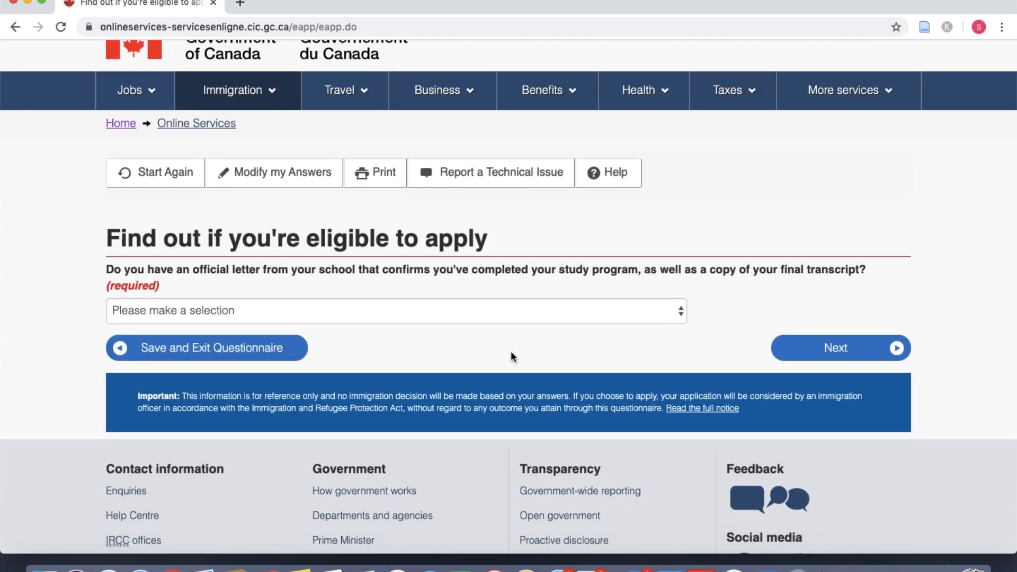
click(520, 316)
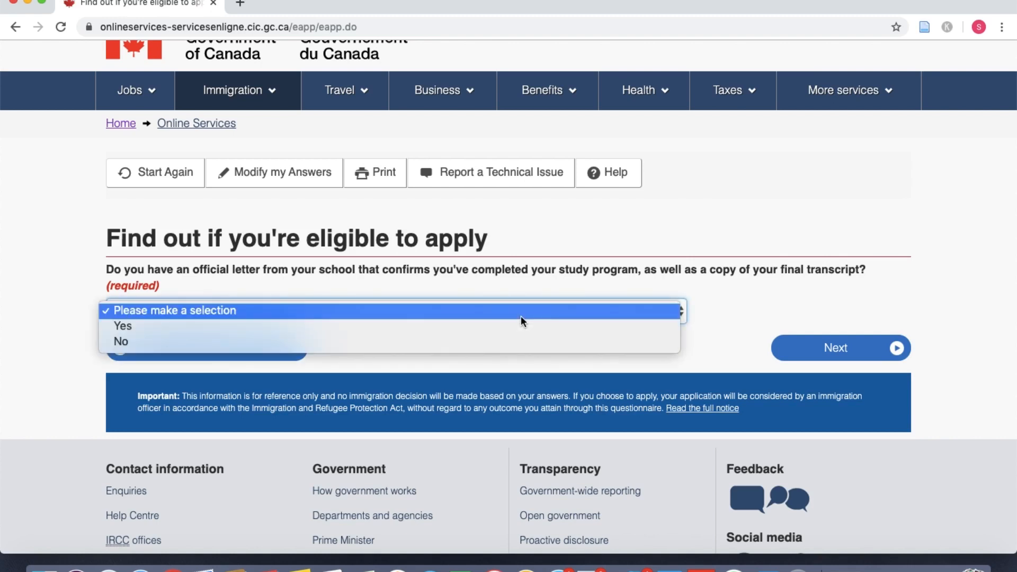
click(523, 328)
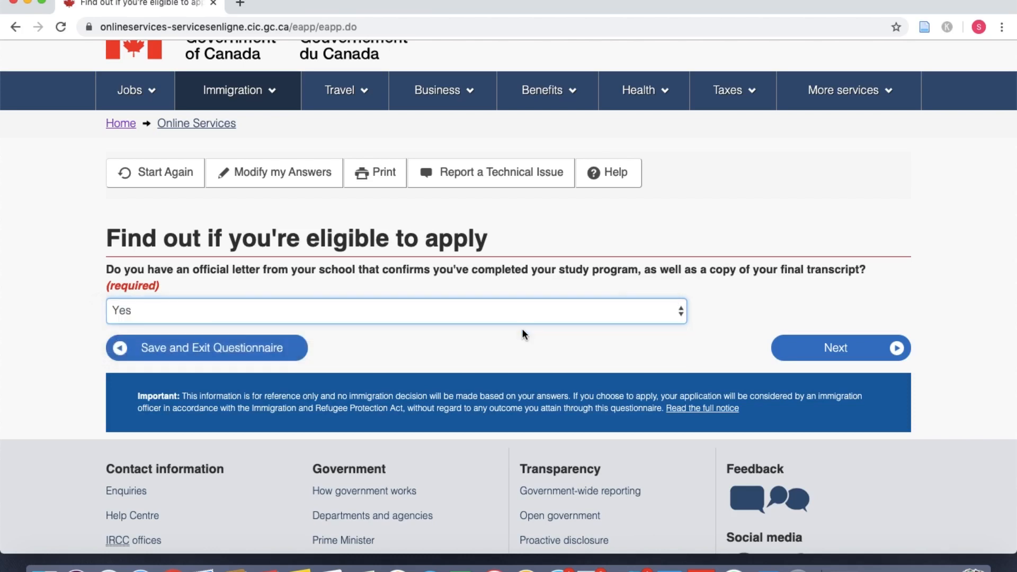
click(862, 347)
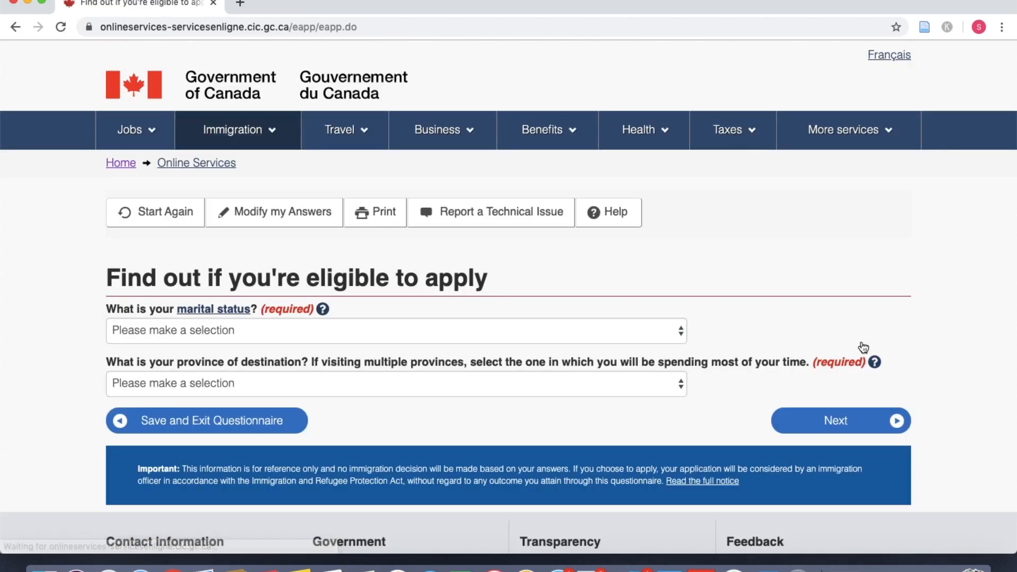
Step: Set marital status to Never Married/Single and destination to British Columbia, then submit for results
scroll(727, 326, down, 2)
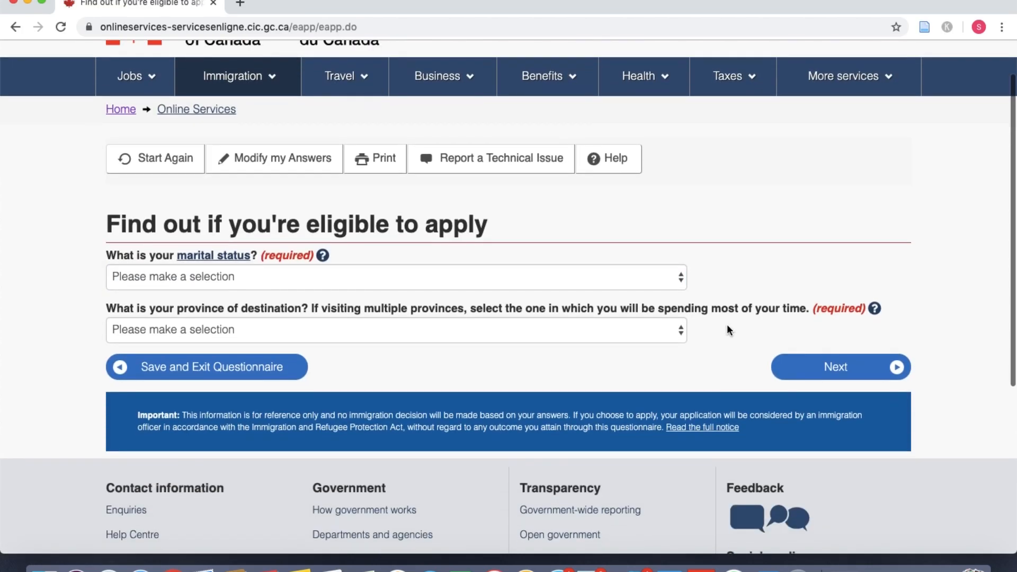
click(663, 284)
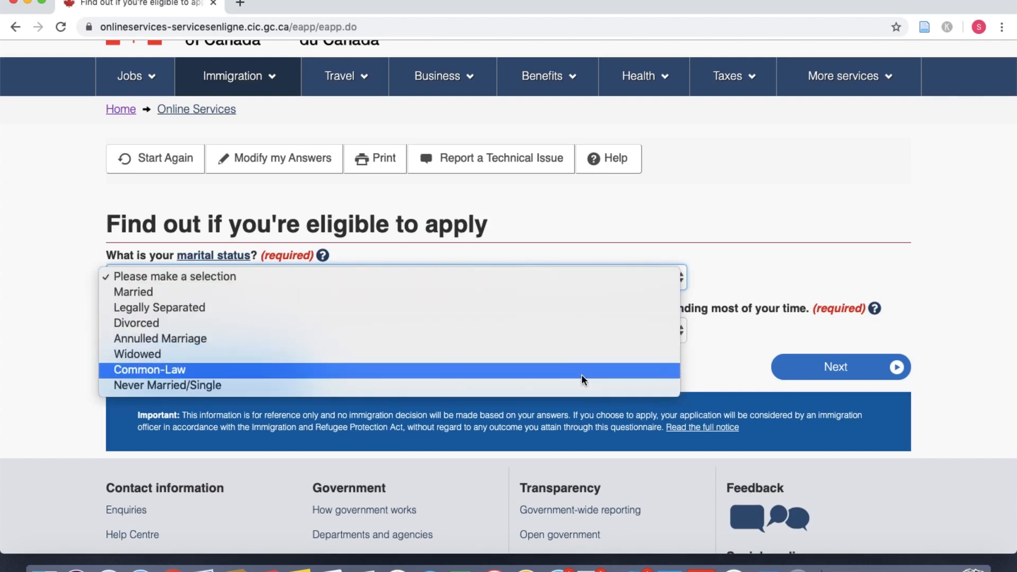
click(578, 386)
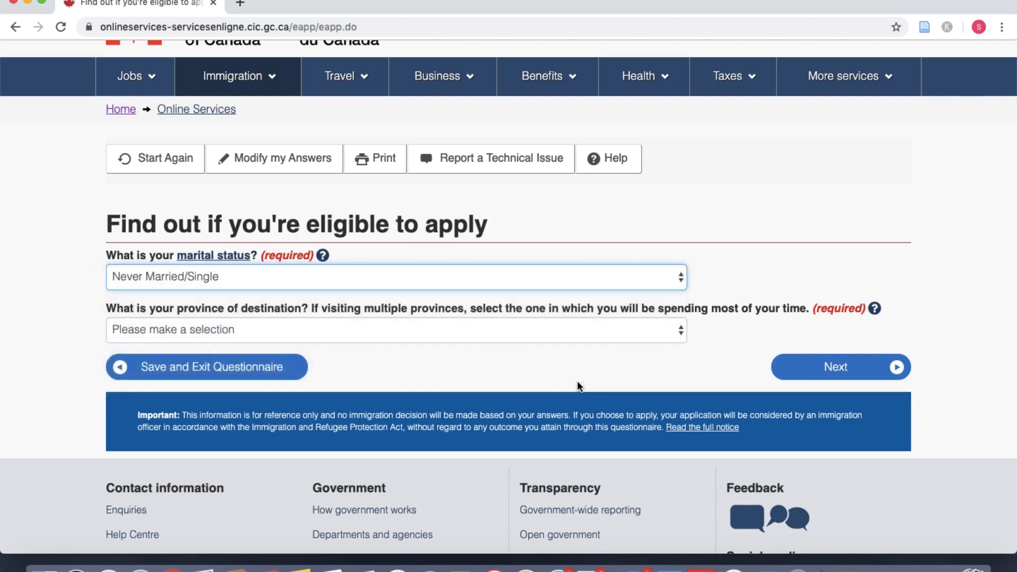
click(355, 331)
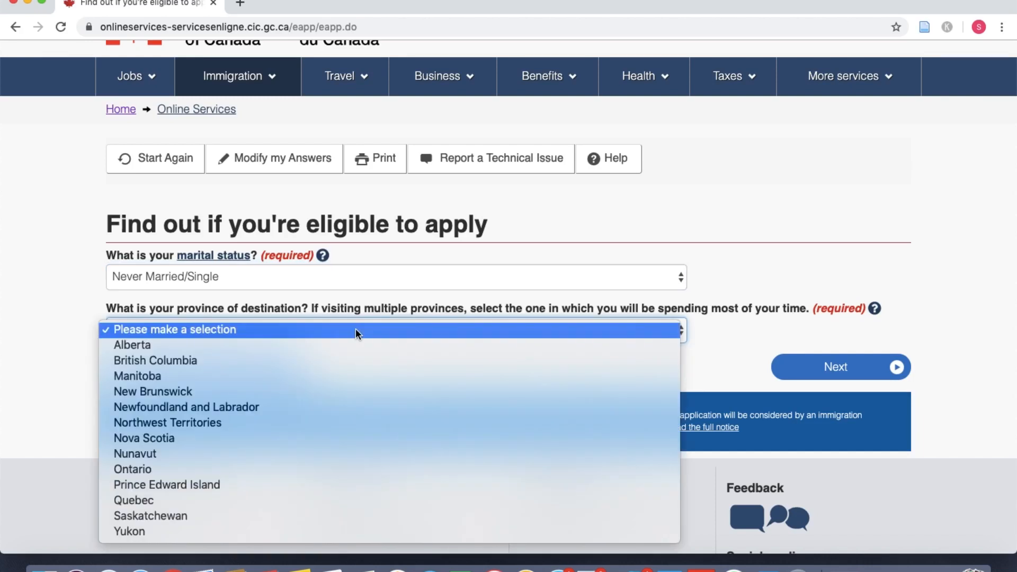
click(343, 362)
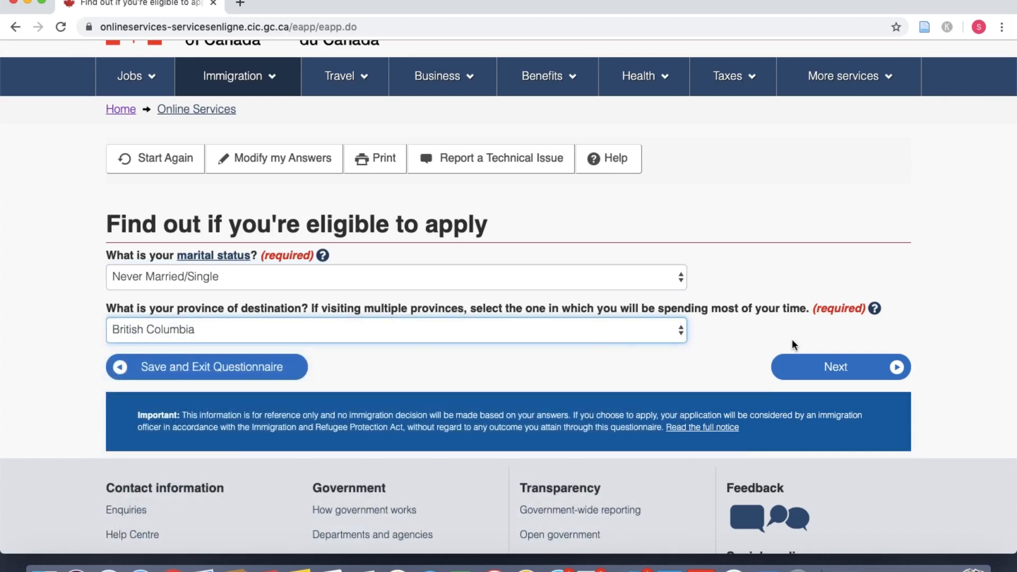
click(802, 360)
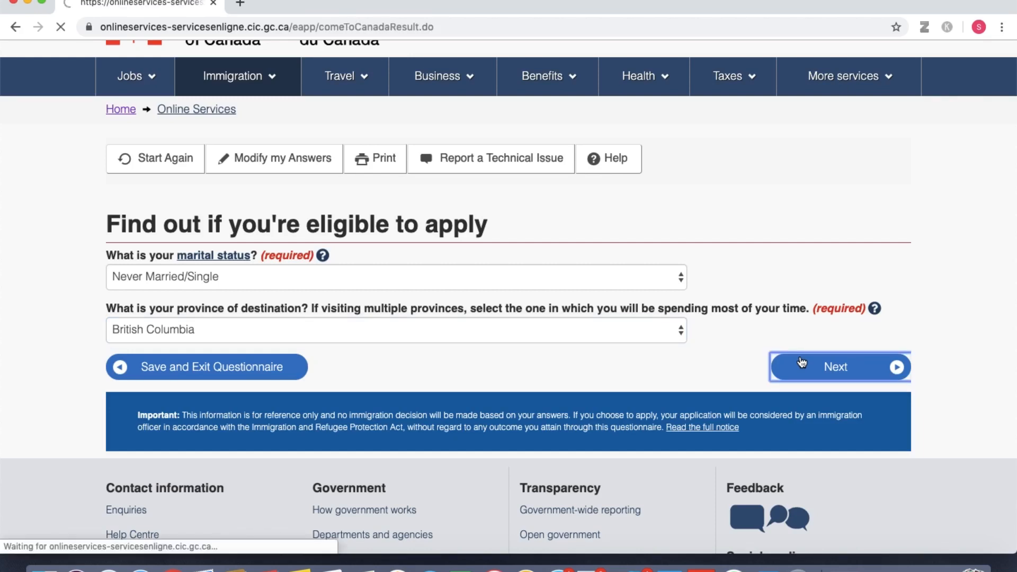
Step: Continue with the Post-Graduate Work Permit result and start the personal checklist questions
scroll(646, 387, down, 5)
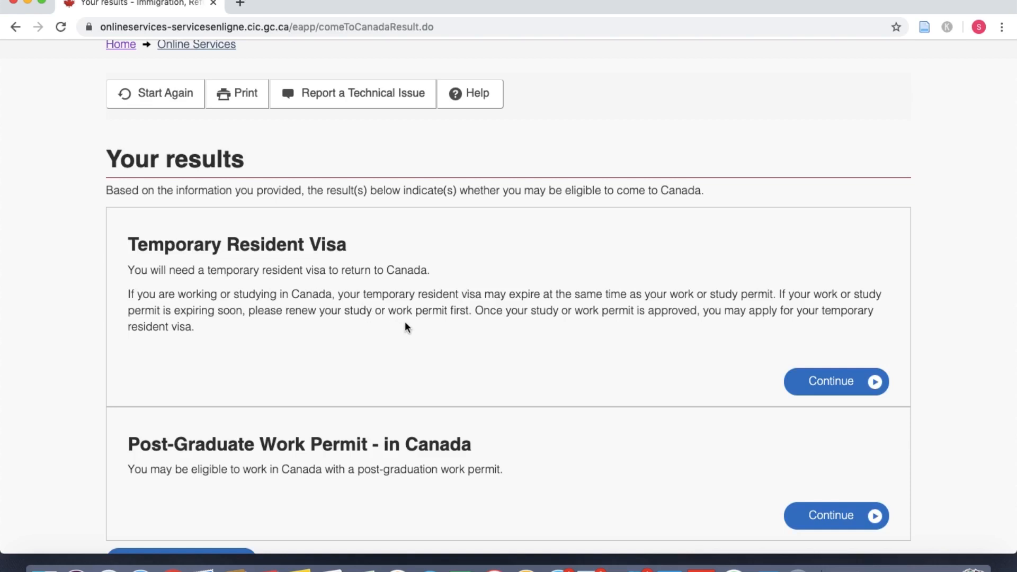
scroll(417, 332, down, 2)
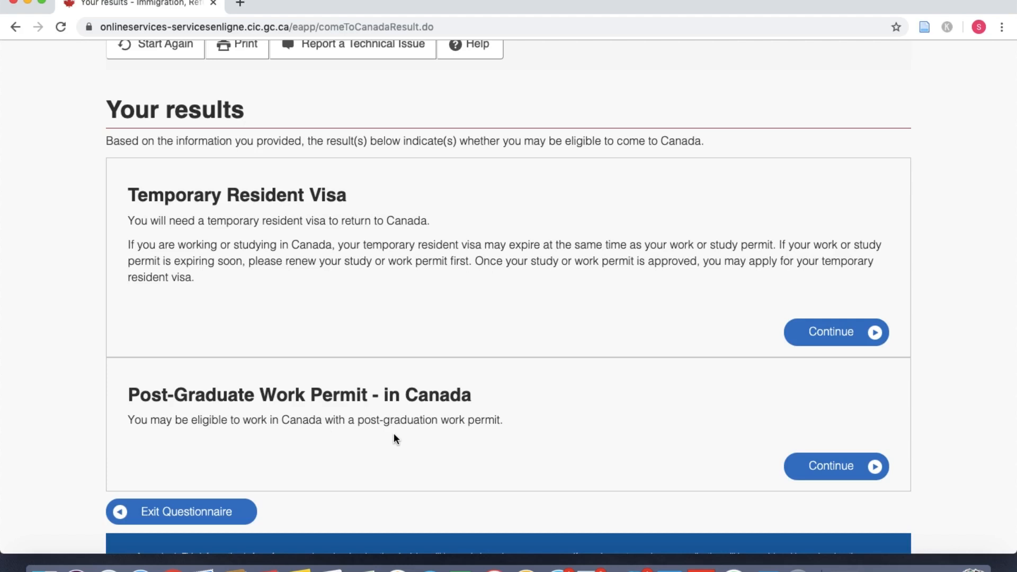
scroll(741, 455, down, 2)
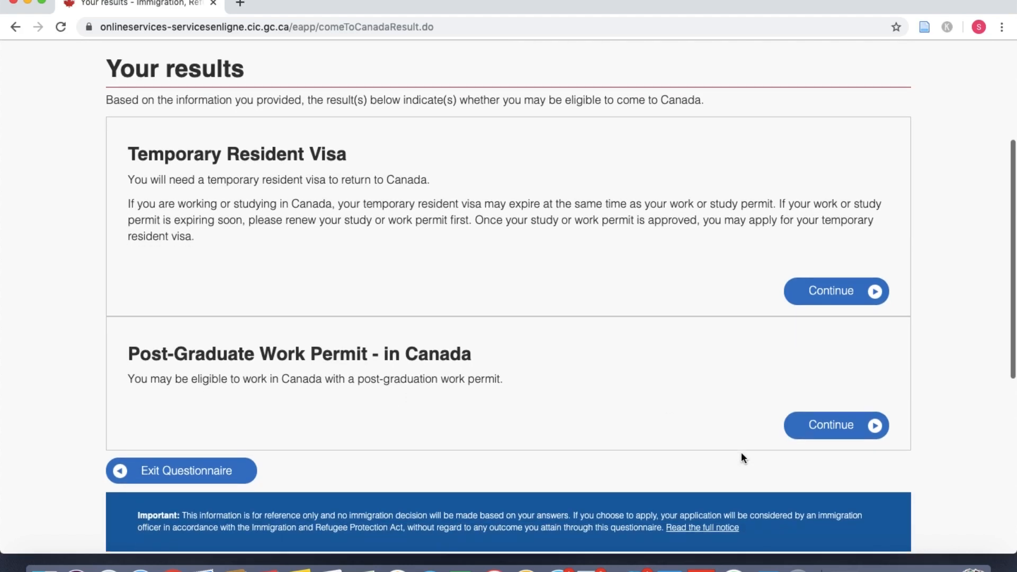
click(851, 432)
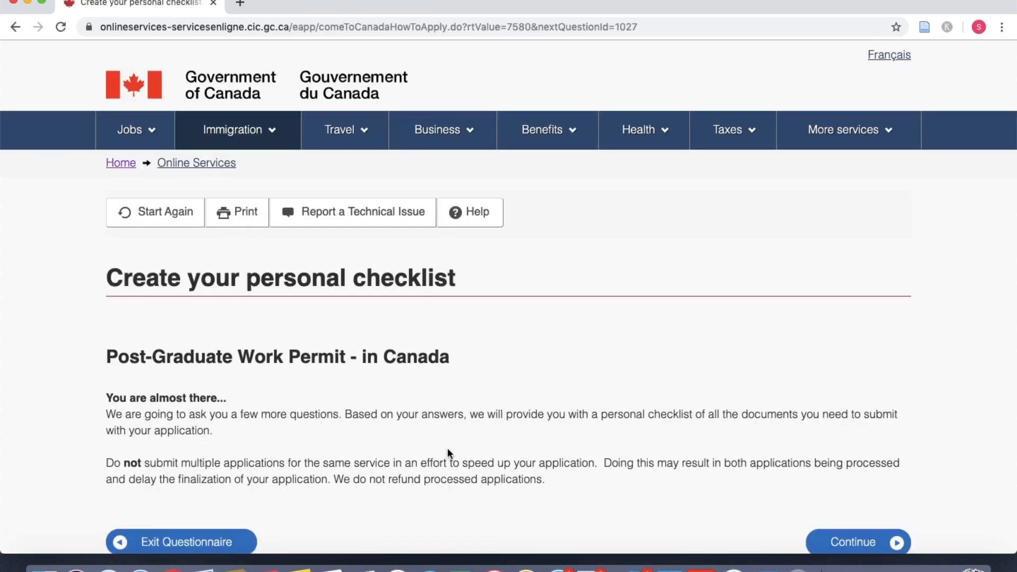
scroll(445, 446, down, 2)
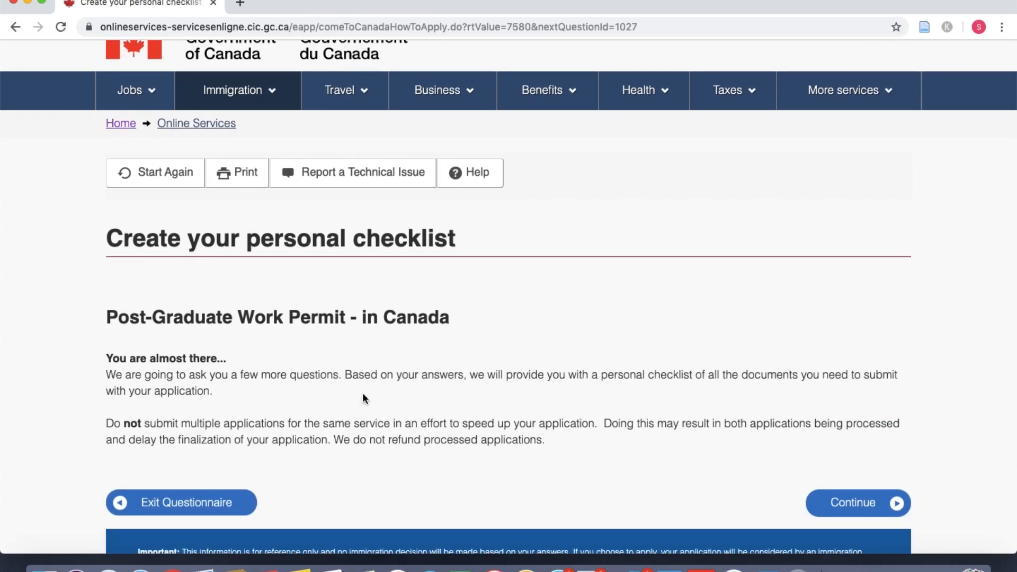
scroll(363, 397, down, 2)
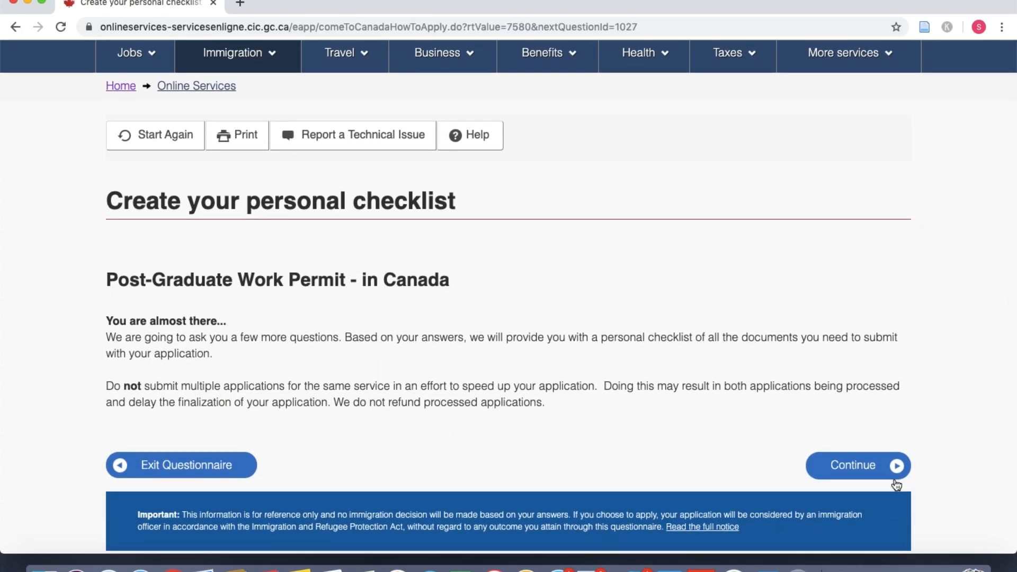
click(894, 474)
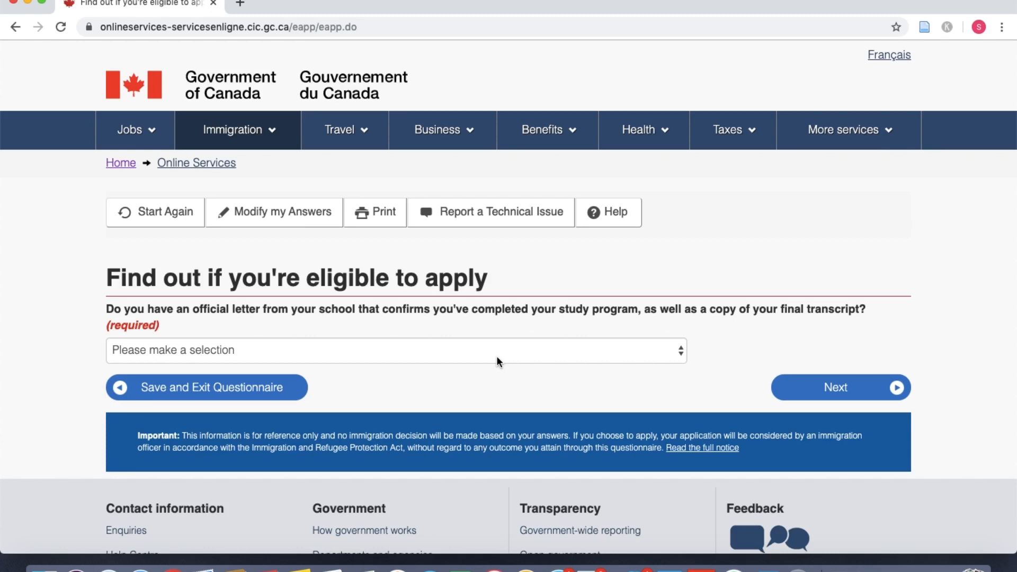
Step: Answer Yes to having the school letter and No to a recent medical exam
click(475, 352)
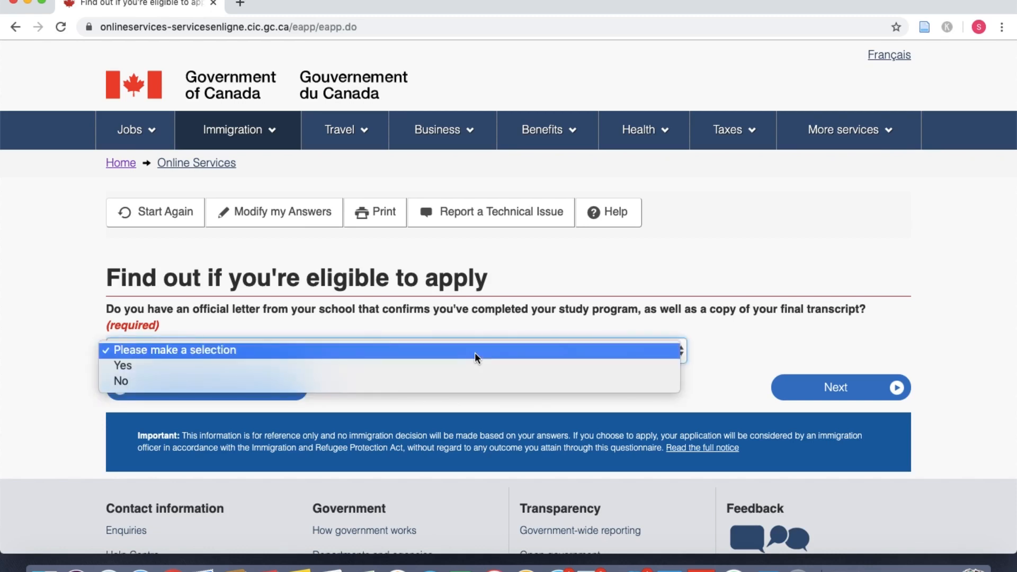
click(449, 370)
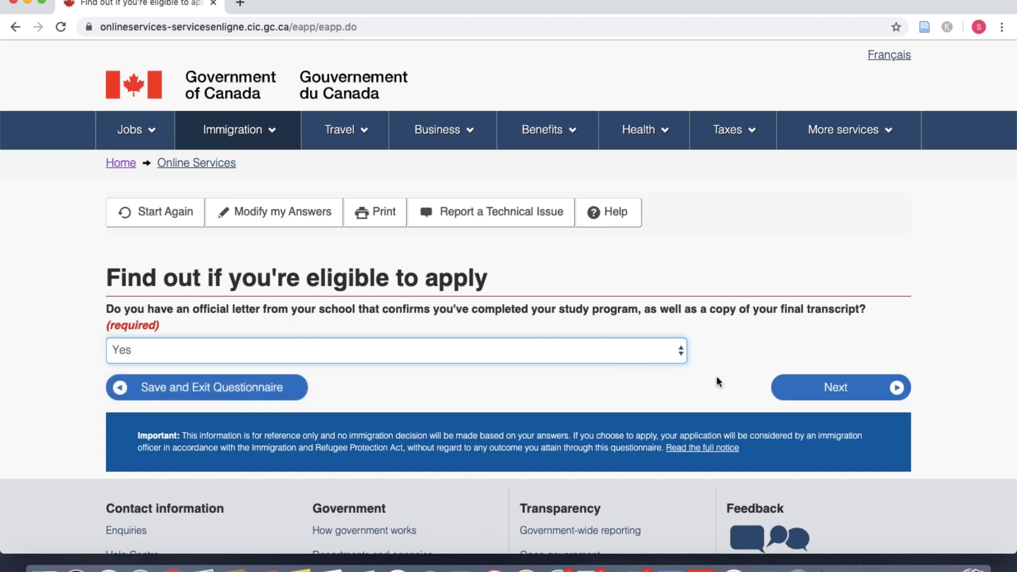
click(830, 386)
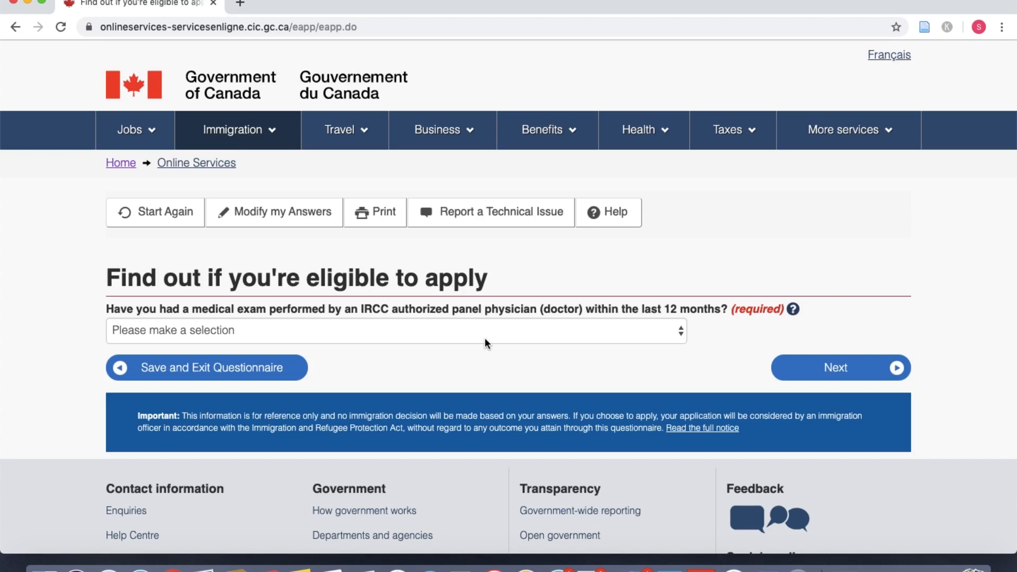
click(486, 343)
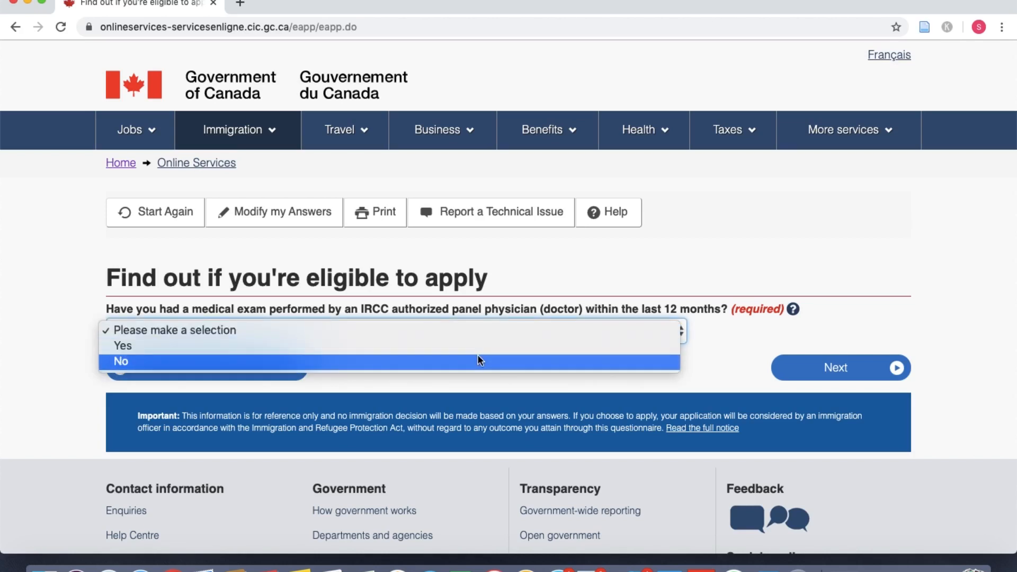
click(476, 361)
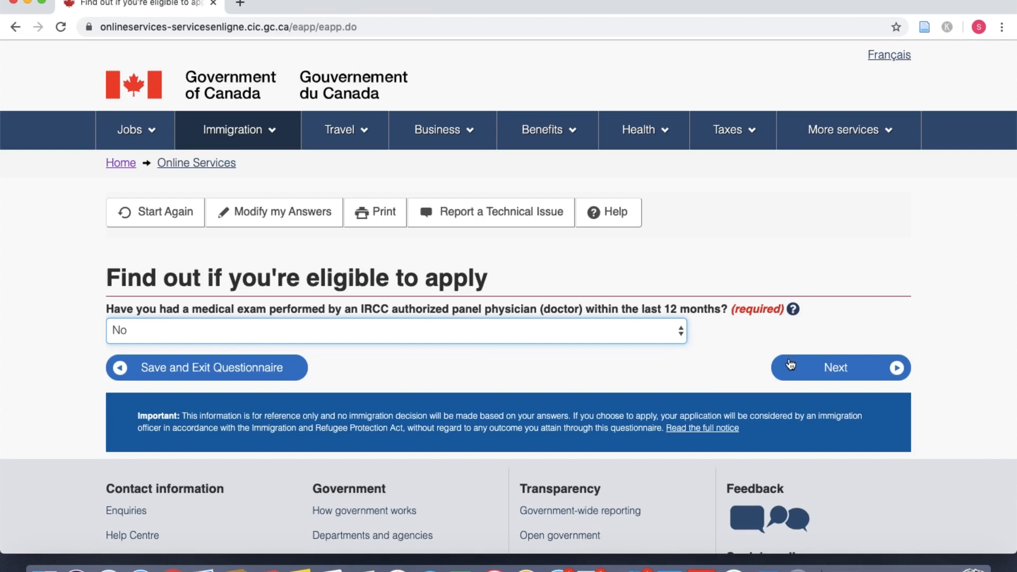
click(826, 367)
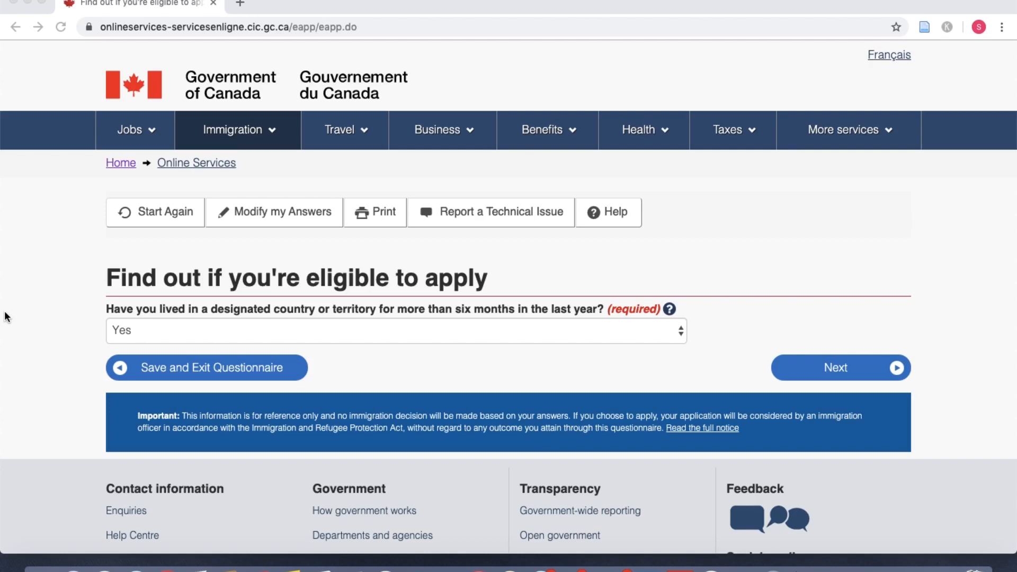
Step: Answer No to the designated-country question and No to the listed health, teaching and care jobs
scroll(736, 271, down, 1)
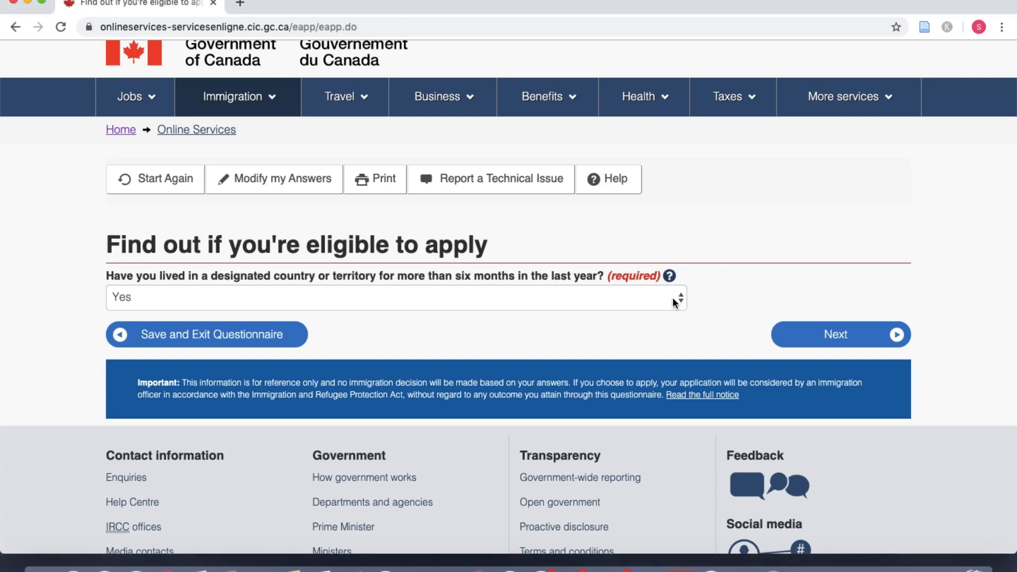
click(676, 300)
click(667, 313)
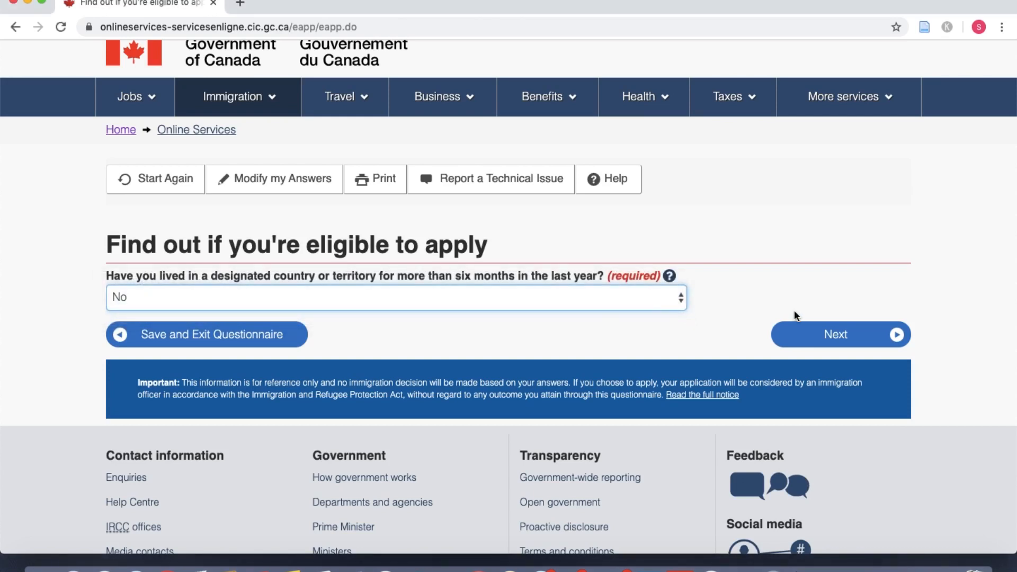
click(829, 338)
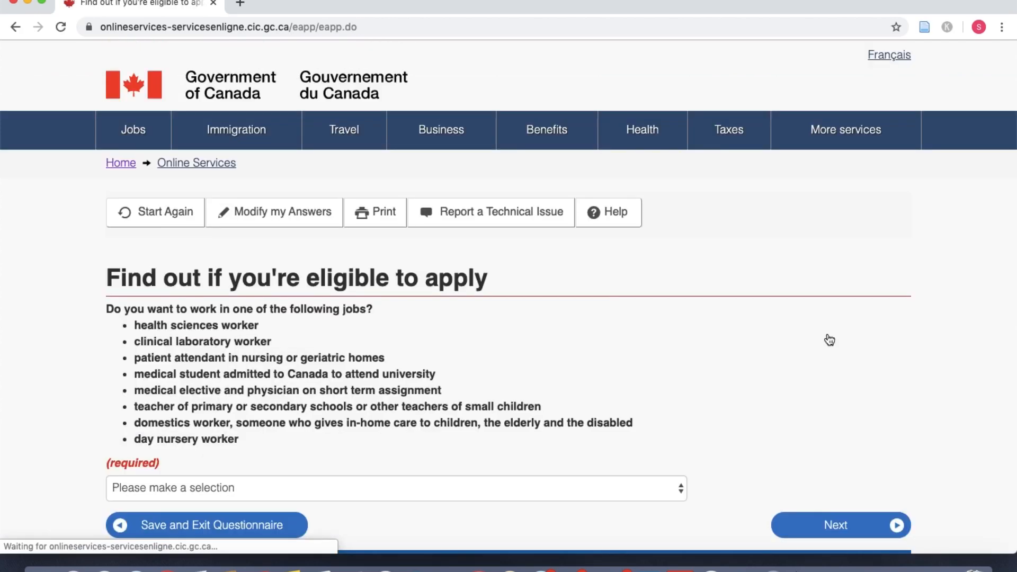
scroll(692, 395, down, 3)
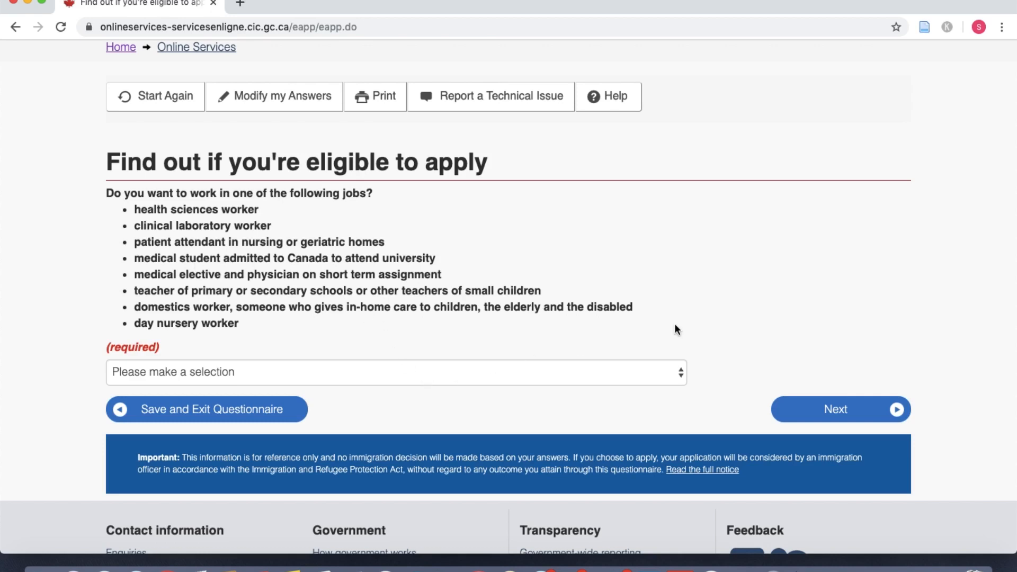
scroll(675, 325, down, 2)
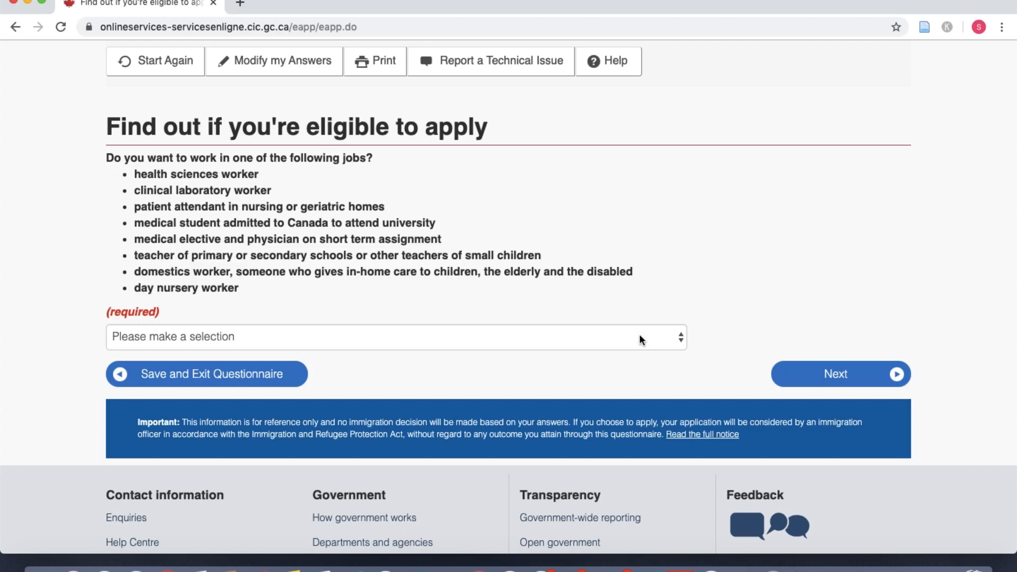
click(640, 340)
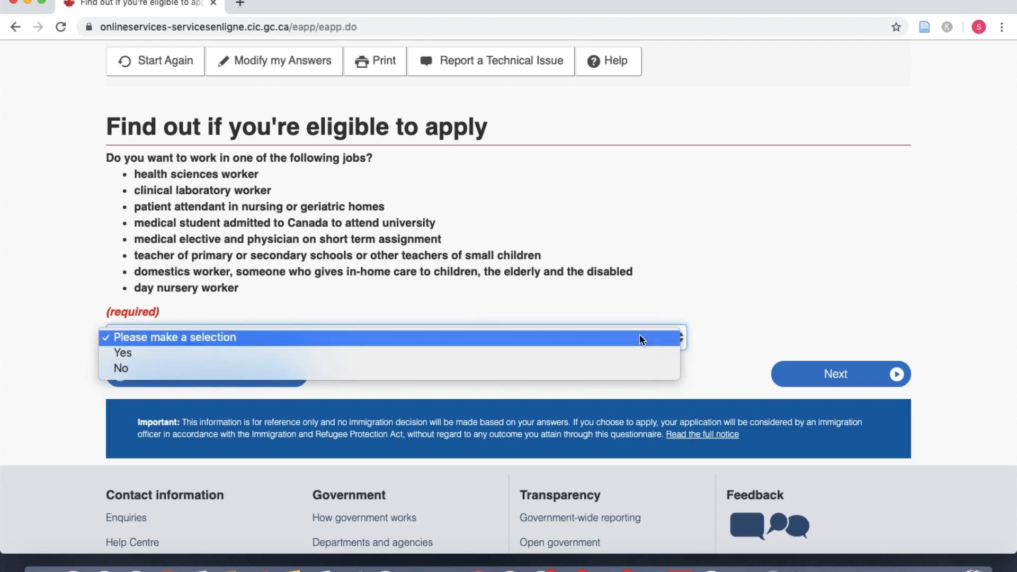
click(616, 370)
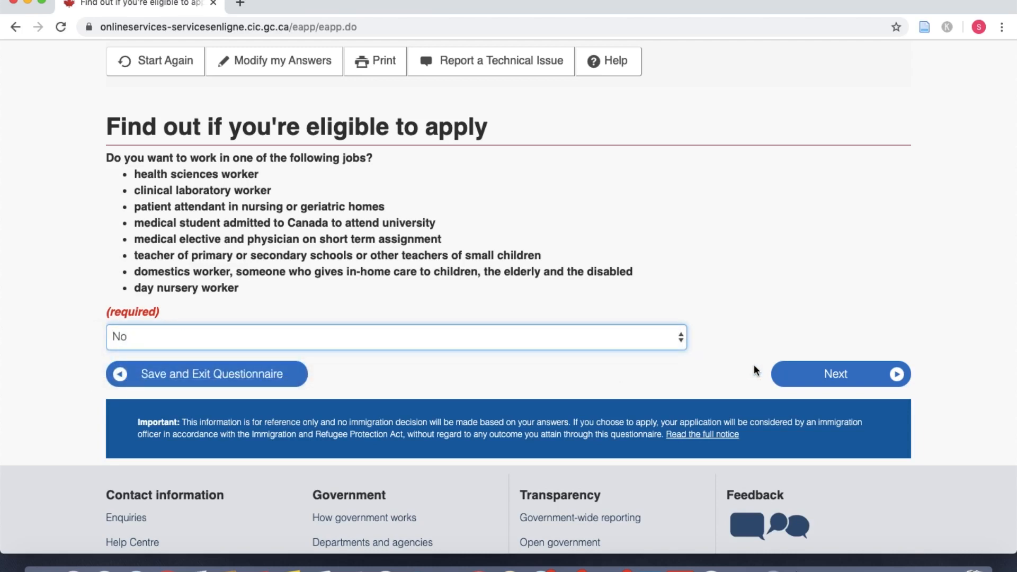
click(791, 371)
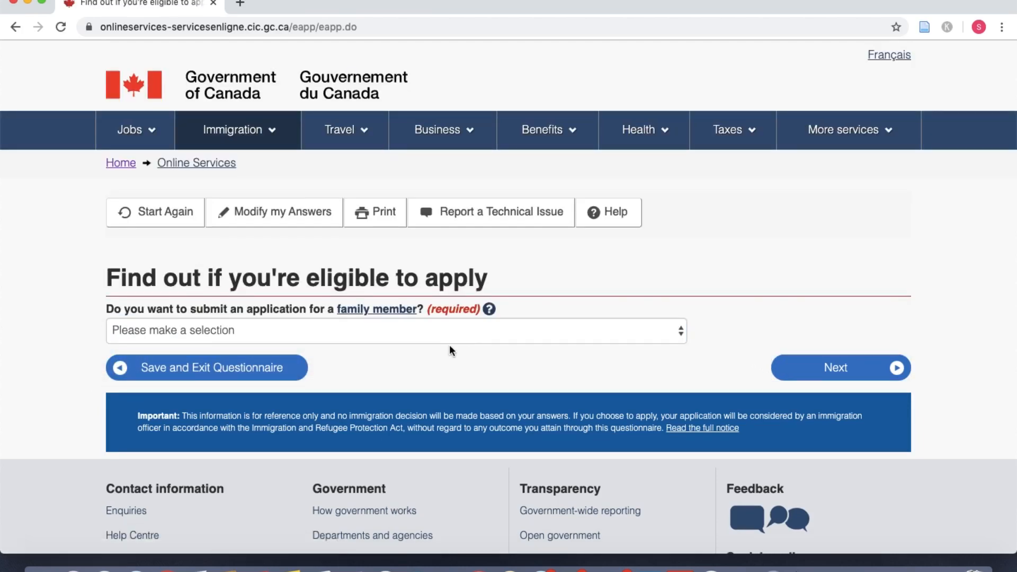
Step: Answer No to applying for a family member and No to giving someone access
click(430, 331)
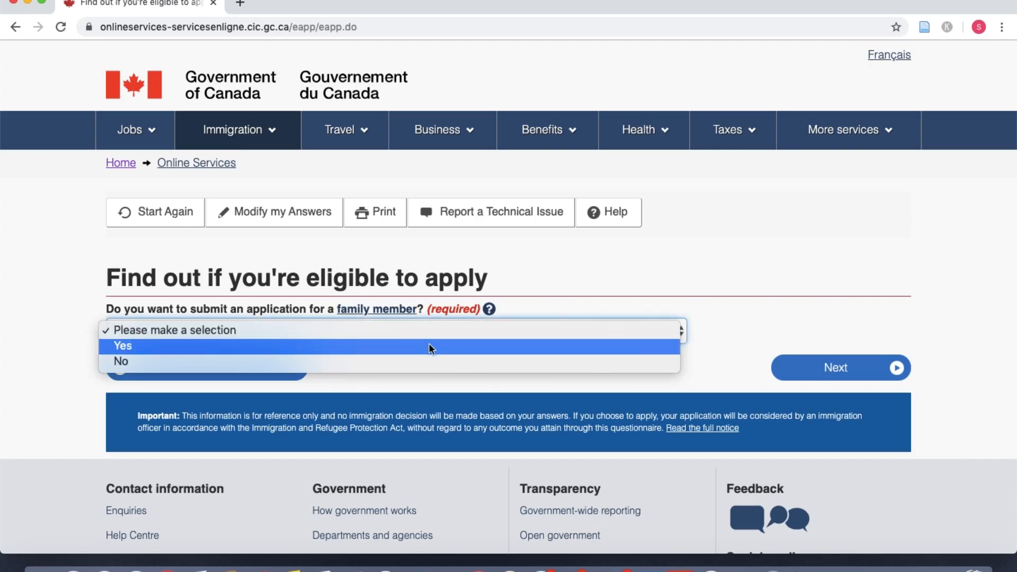
click(427, 361)
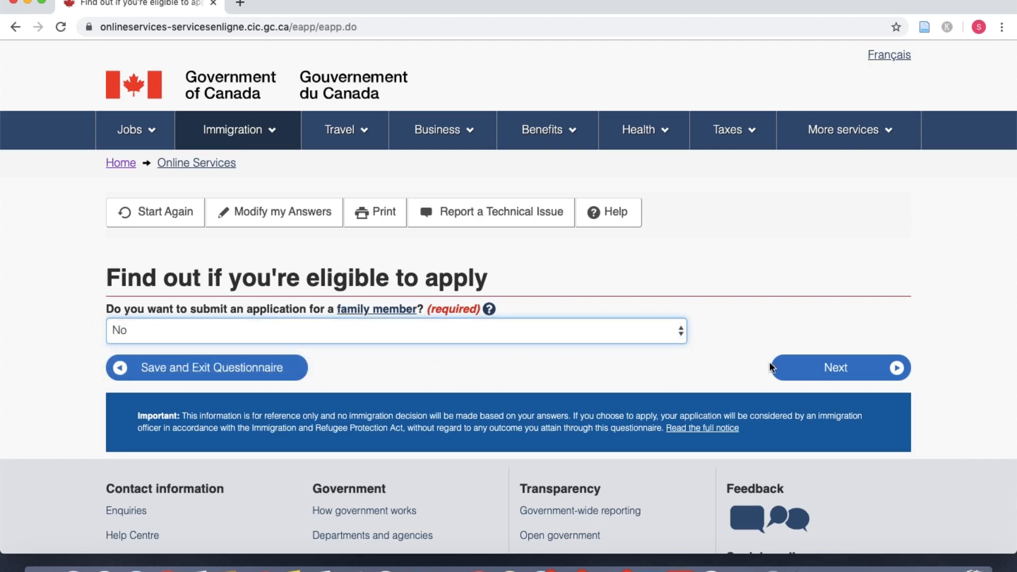
click(815, 373)
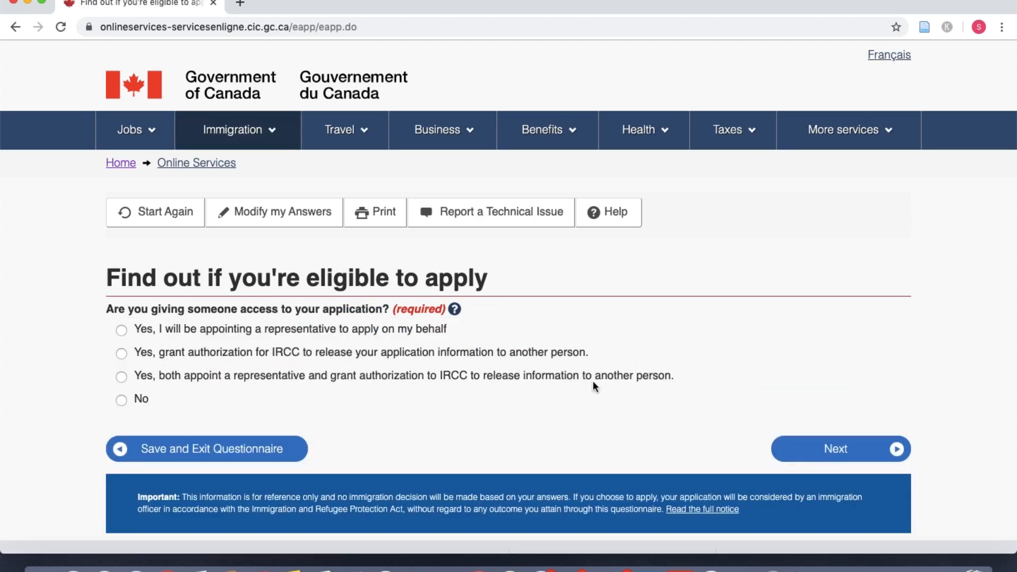
scroll(593, 382, down, 2)
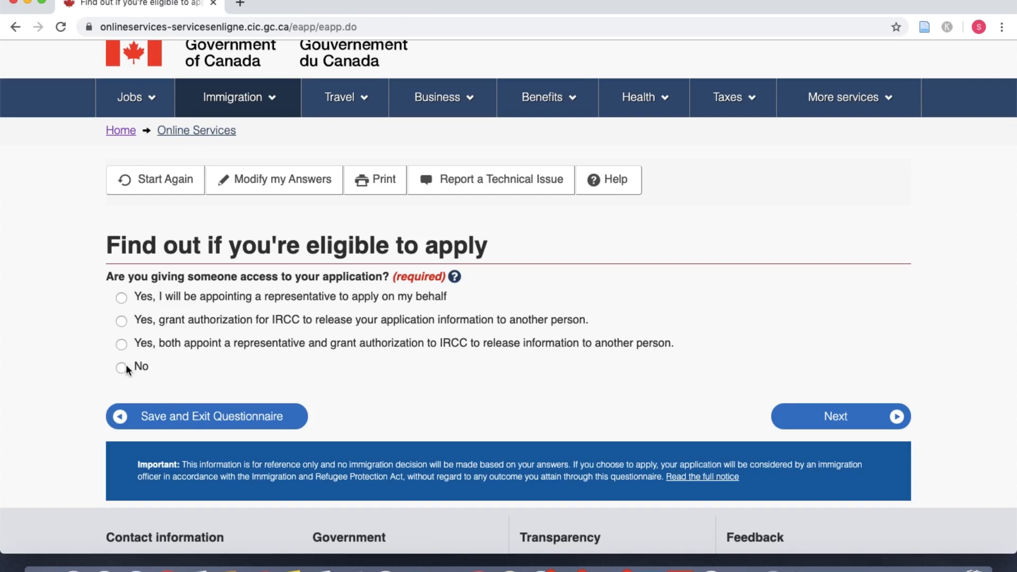
click(862, 425)
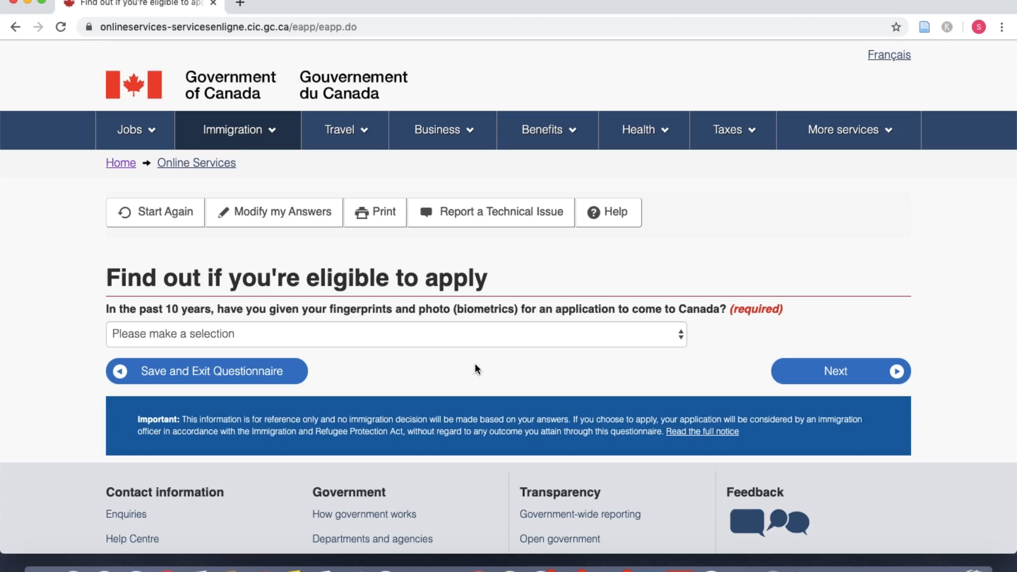
Step: Answer Yes to having given biometrics in the past 10 years
click(508, 341)
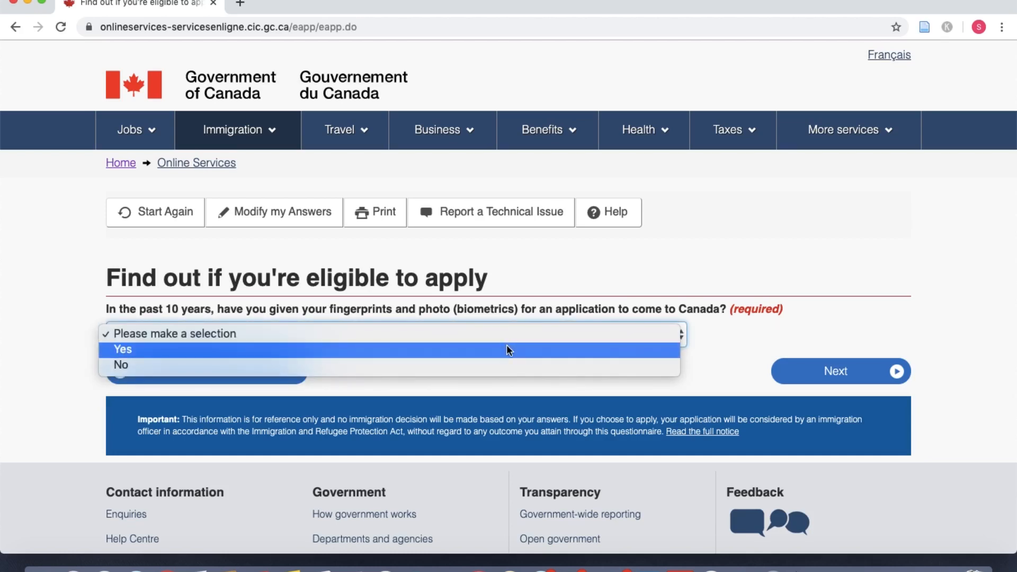
click(506, 349)
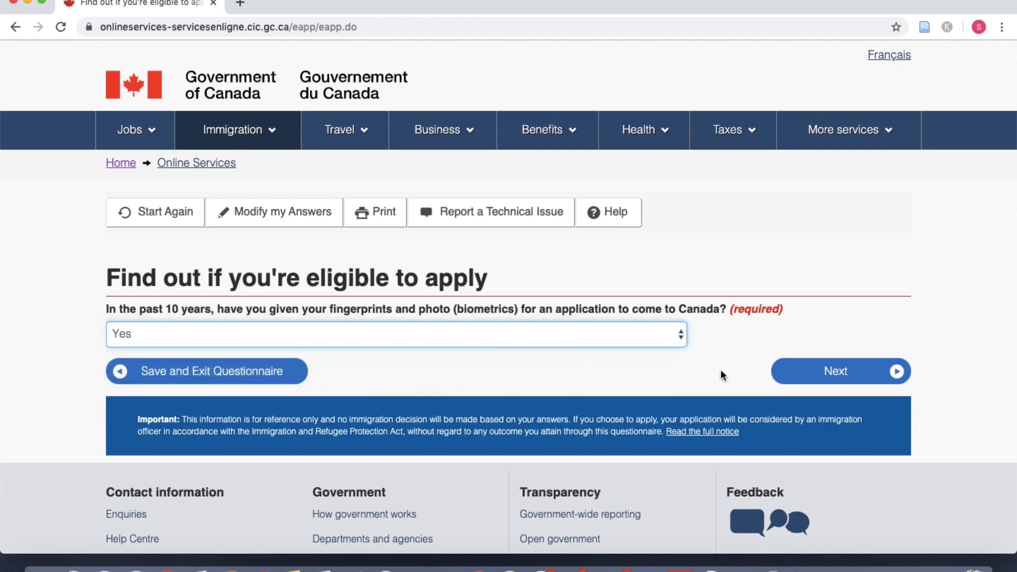
click(802, 382)
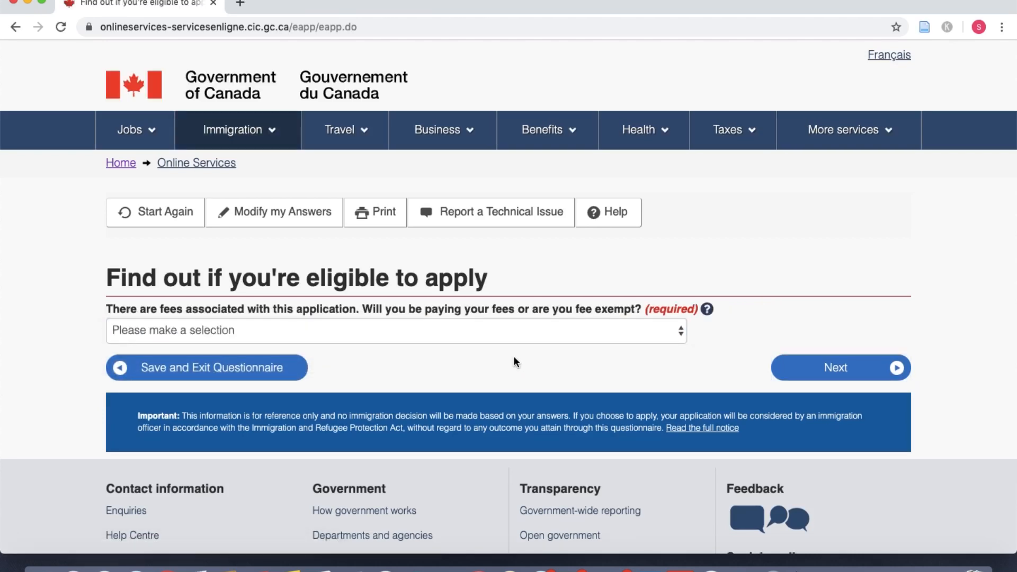
Step: Choose 'Yes, I will be paying my application fees.' and continue
click(436, 333)
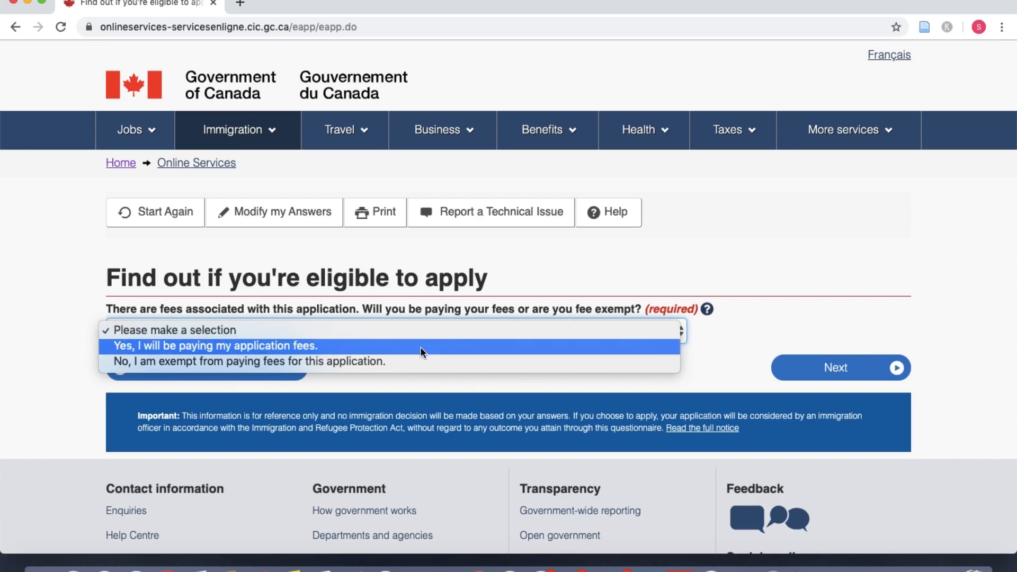
click(421, 346)
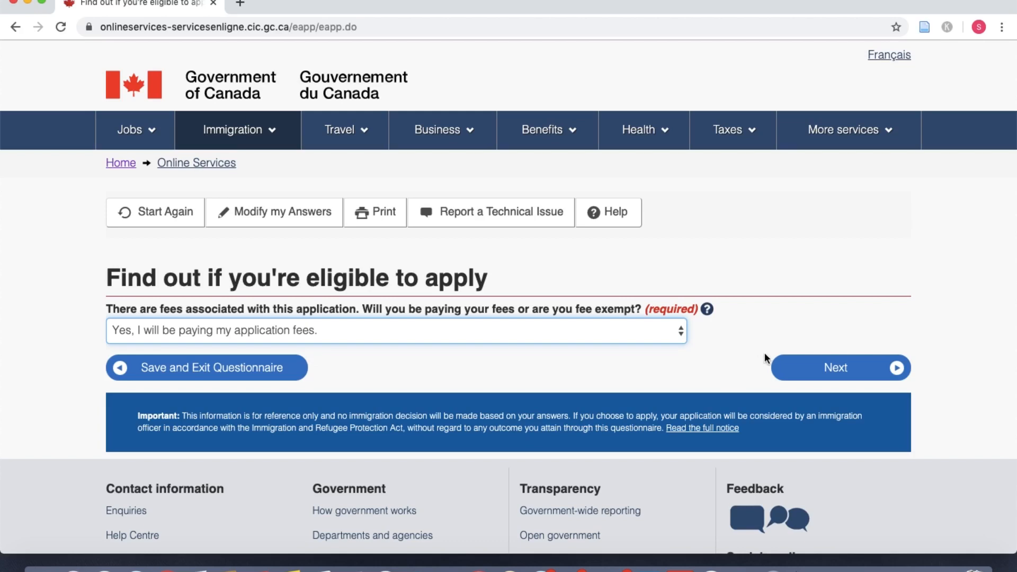
click(787, 374)
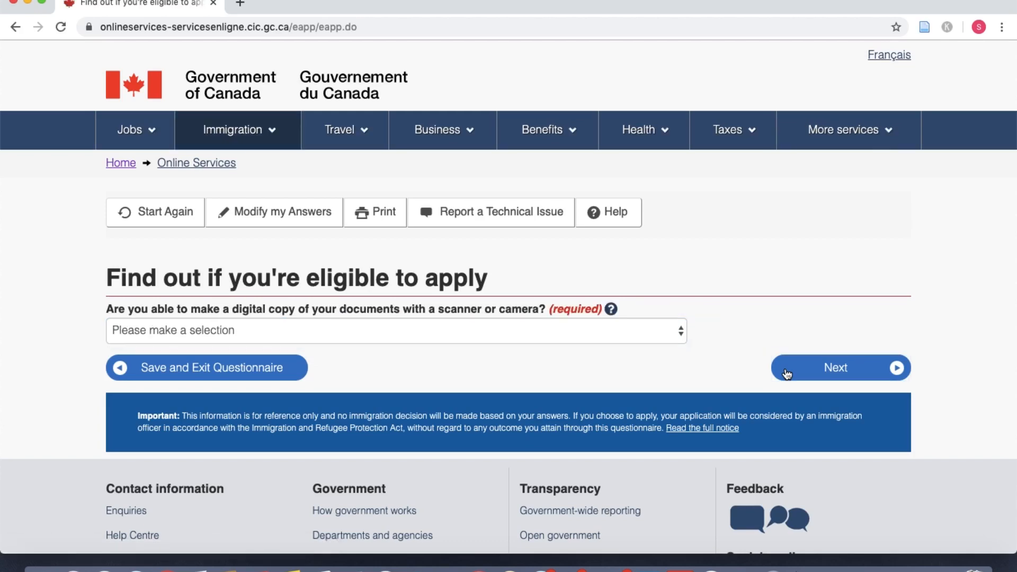
Step: Answer Yes to making digital copies and Yes to paying the fees online
click(388, 332)
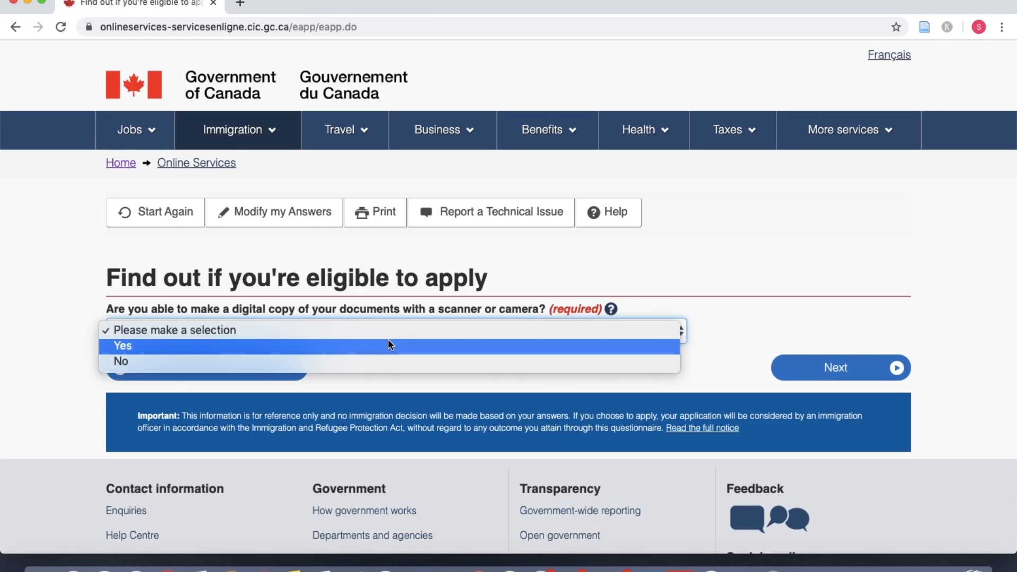
click(389, 344)
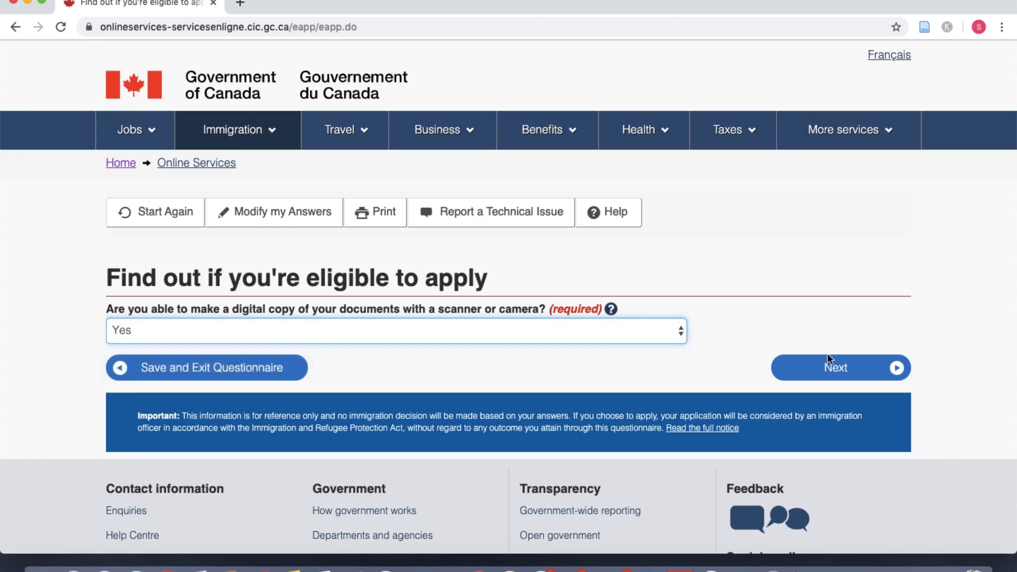
click(837, 365)
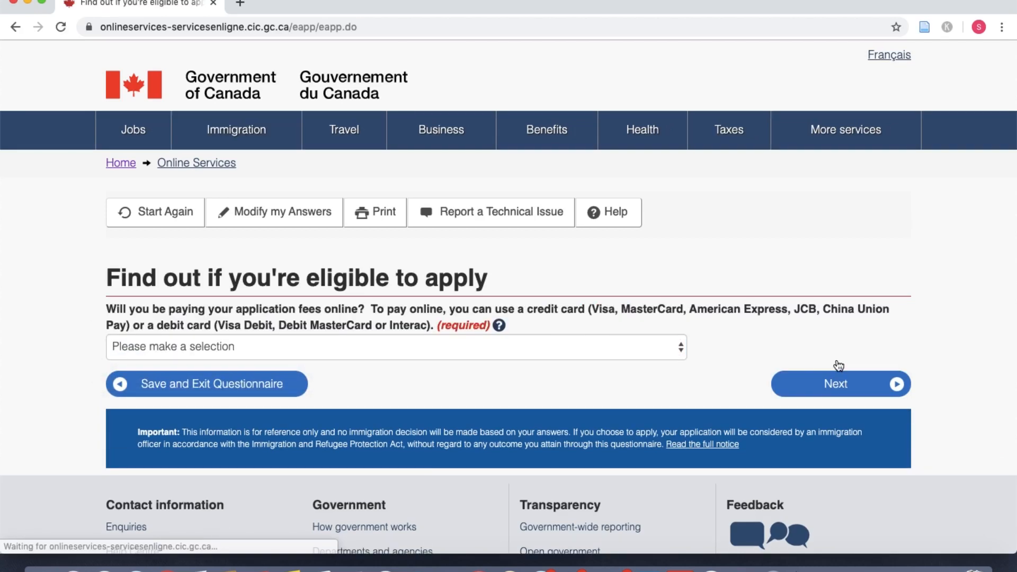
scroll(375, 382, down, 2)
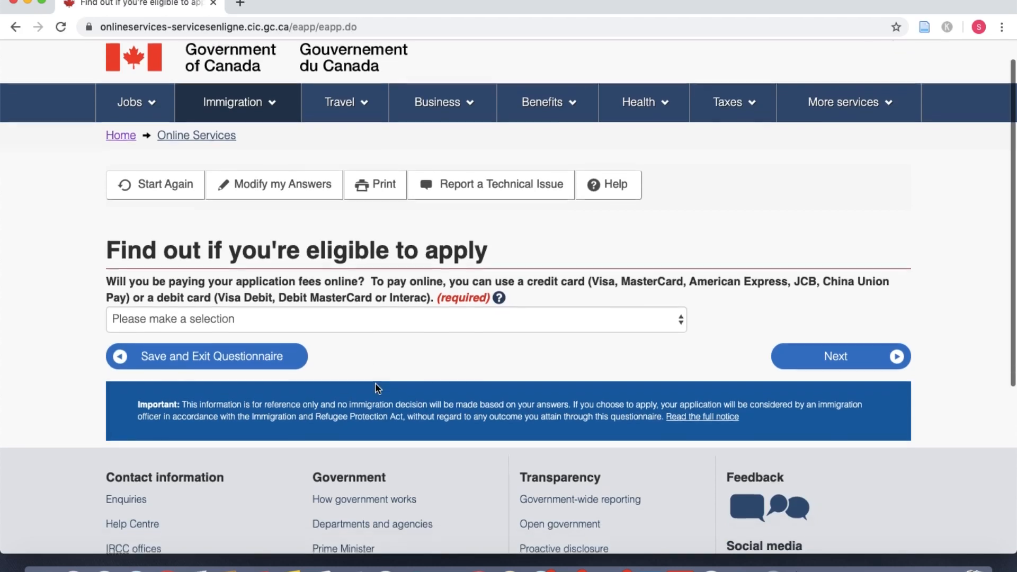
click(352, 305)
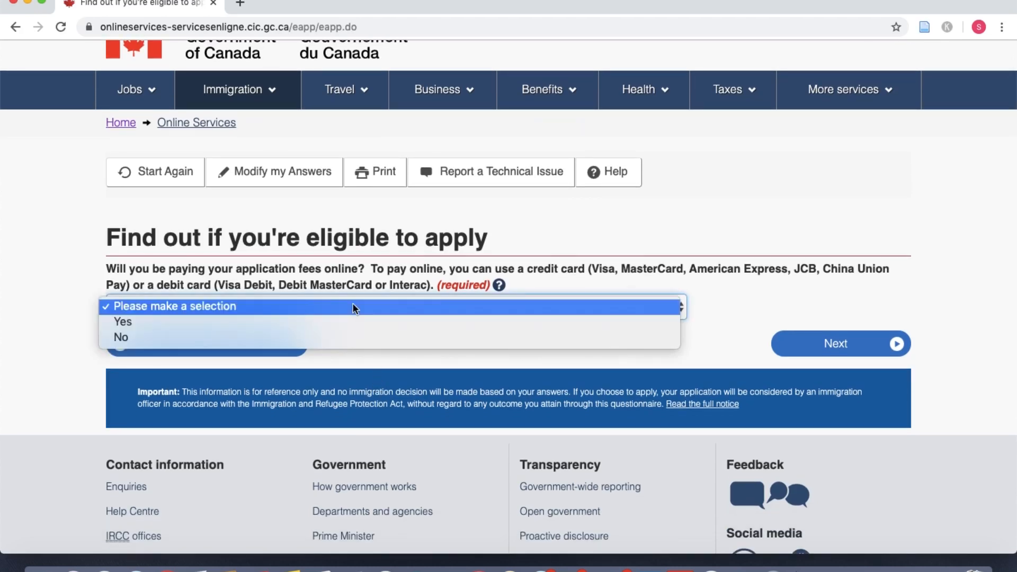
click(353, 320)
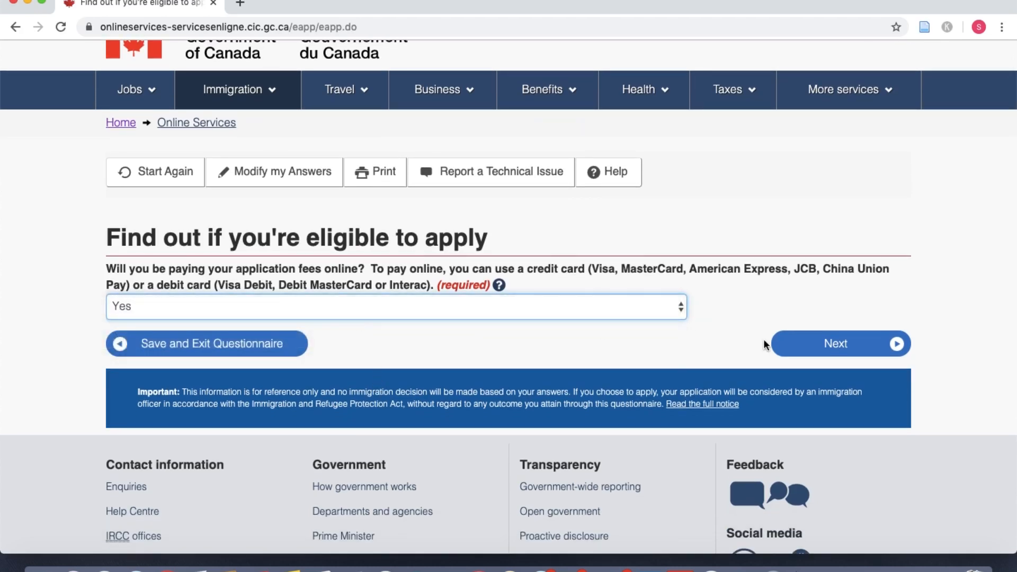
click(791, 350)
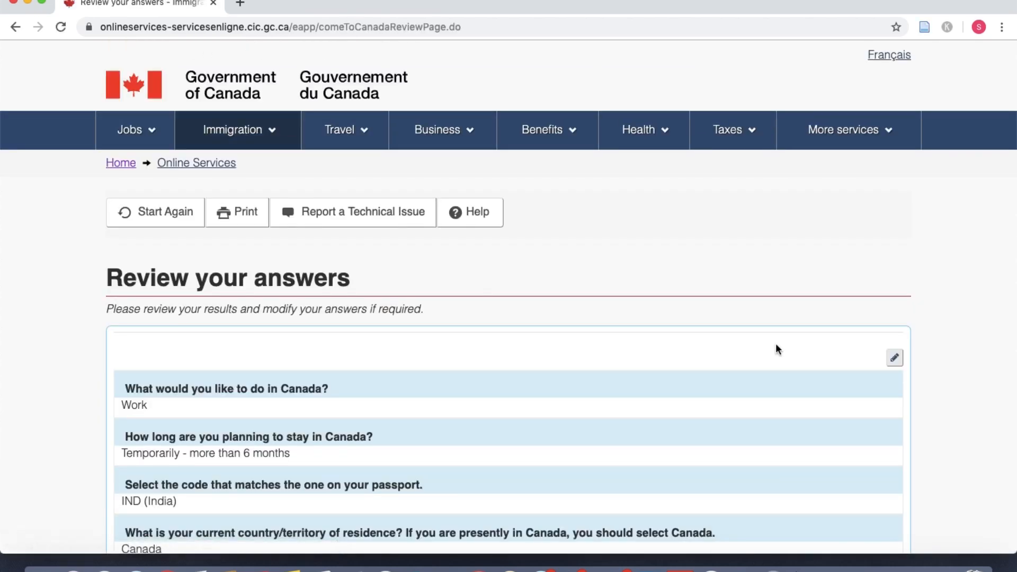
Step: Scroll through the Review your answers page and continue to the submission instructions
scroll(527, 370, down, 5)
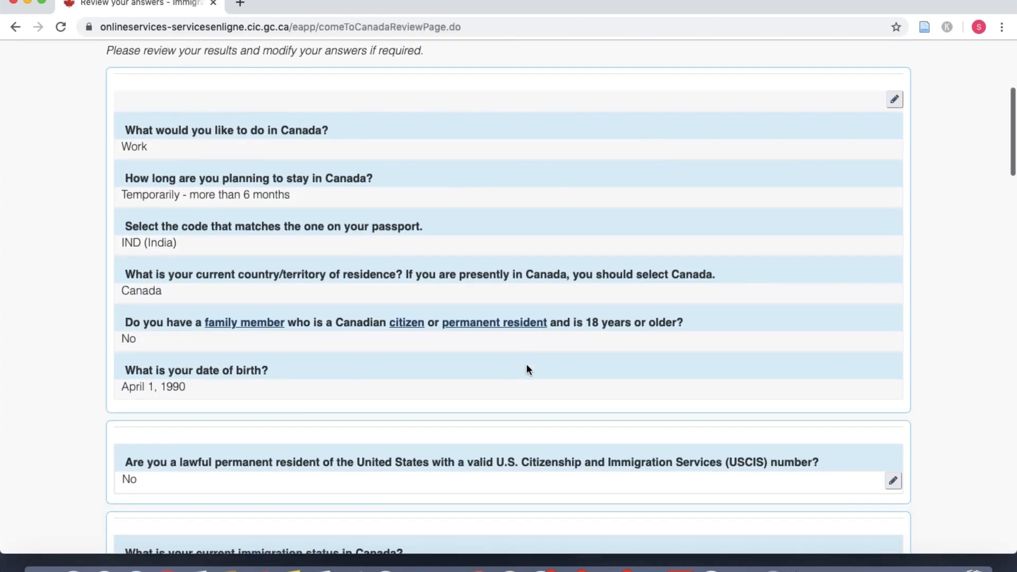
scroll(527, 366, down, 6)
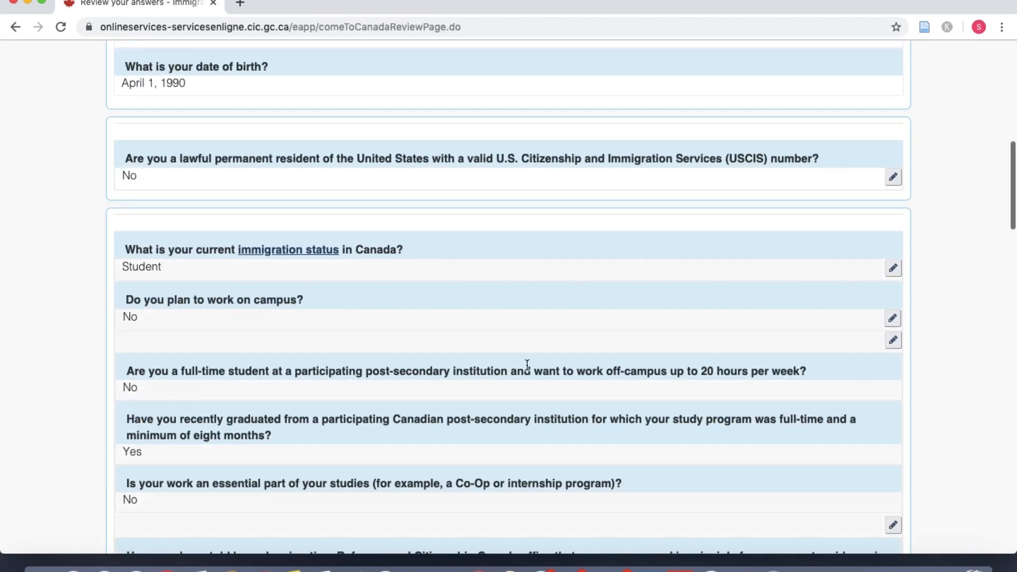
scroll(526, 364, down, 9)
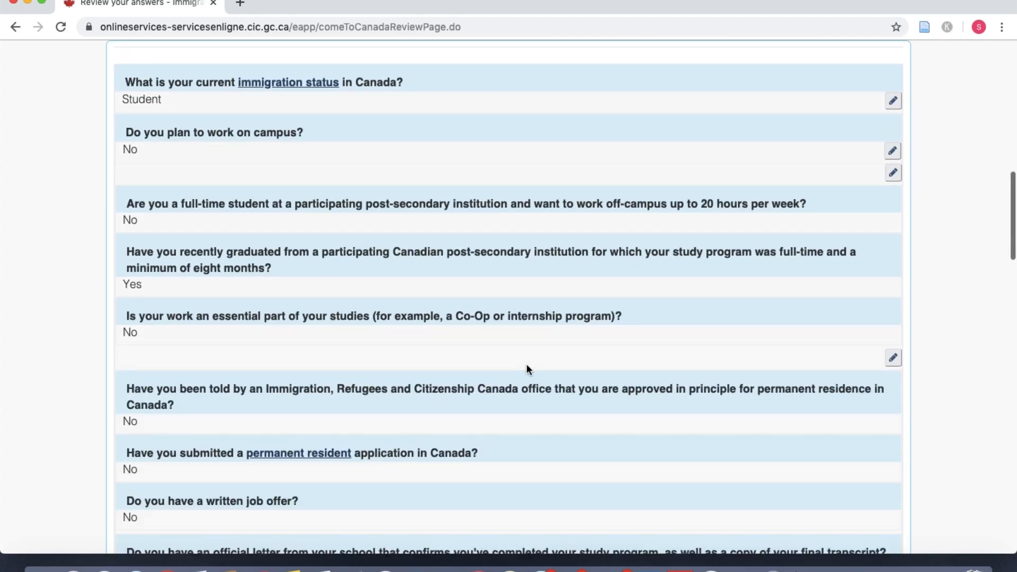
scroll(526, 369, down, 15)
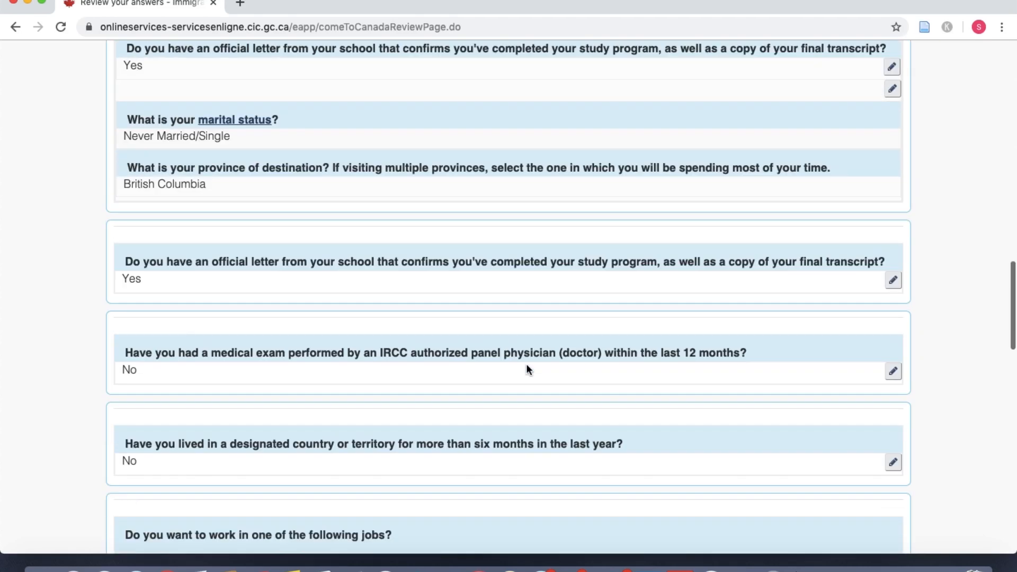
scroll(526, 367, down, 6)
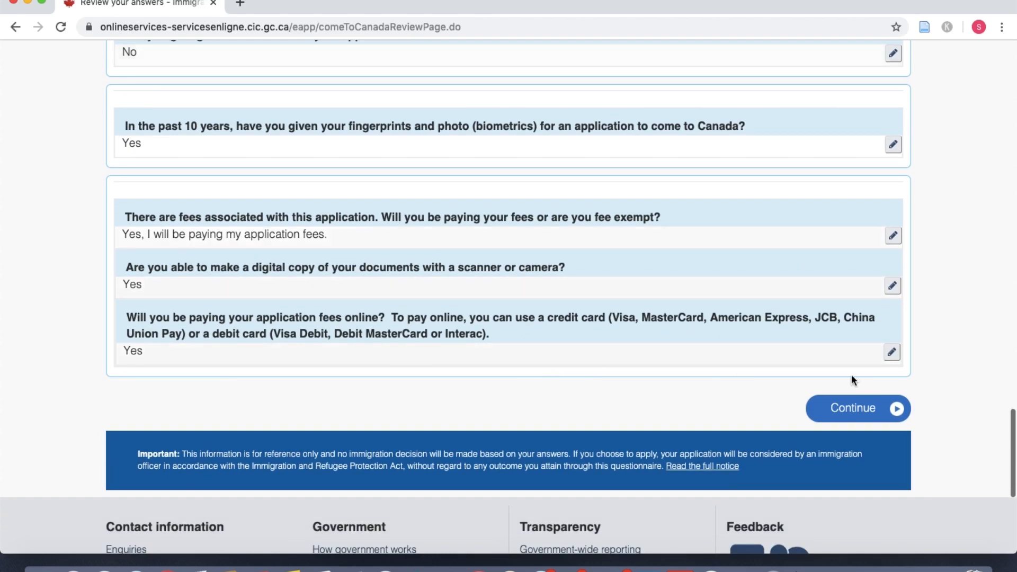
click(895, 409)
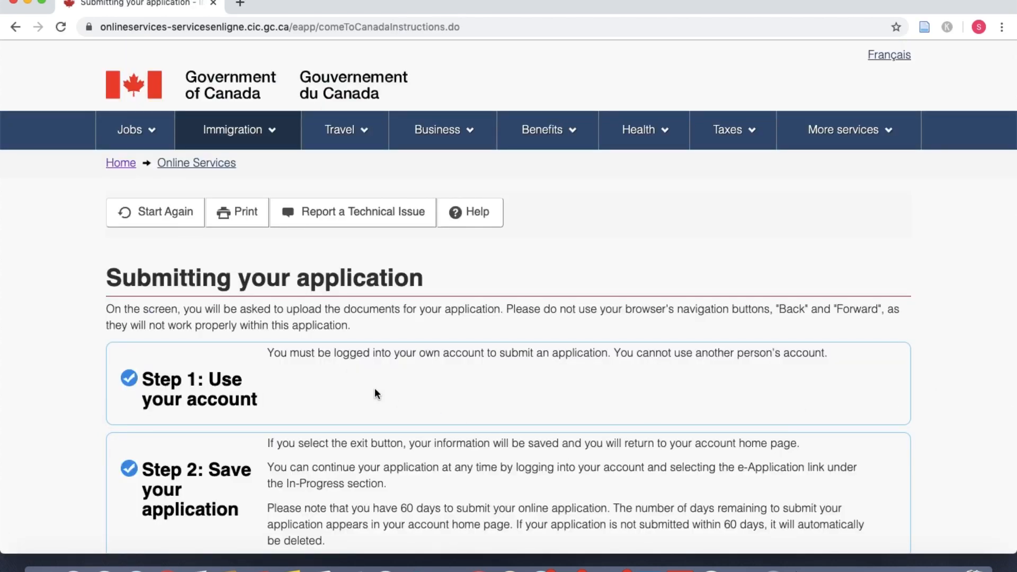
scroll(374, 388, down, 2)
scroll(375, 390, down, 2)
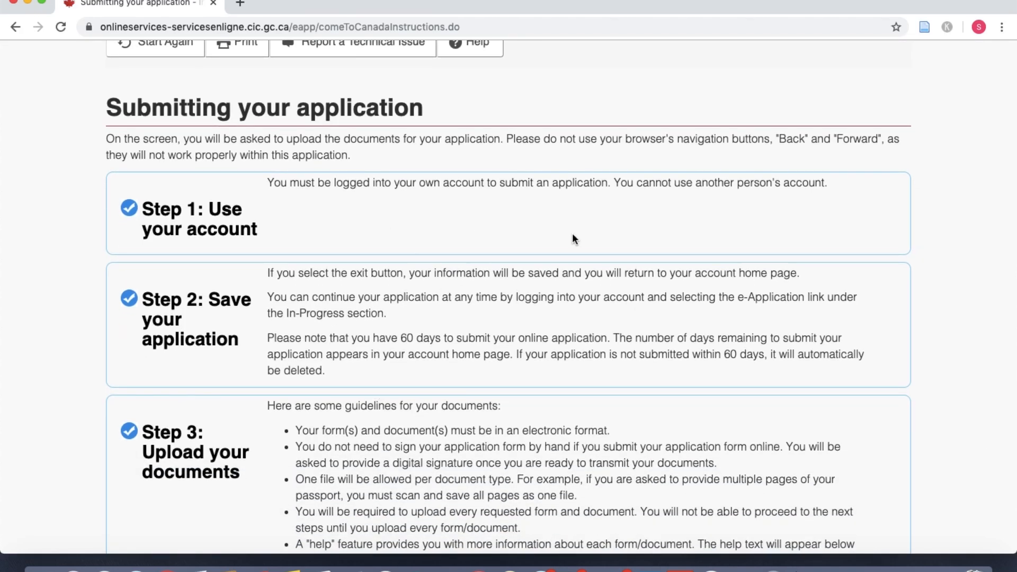
scroll(449, 327, down, 1)
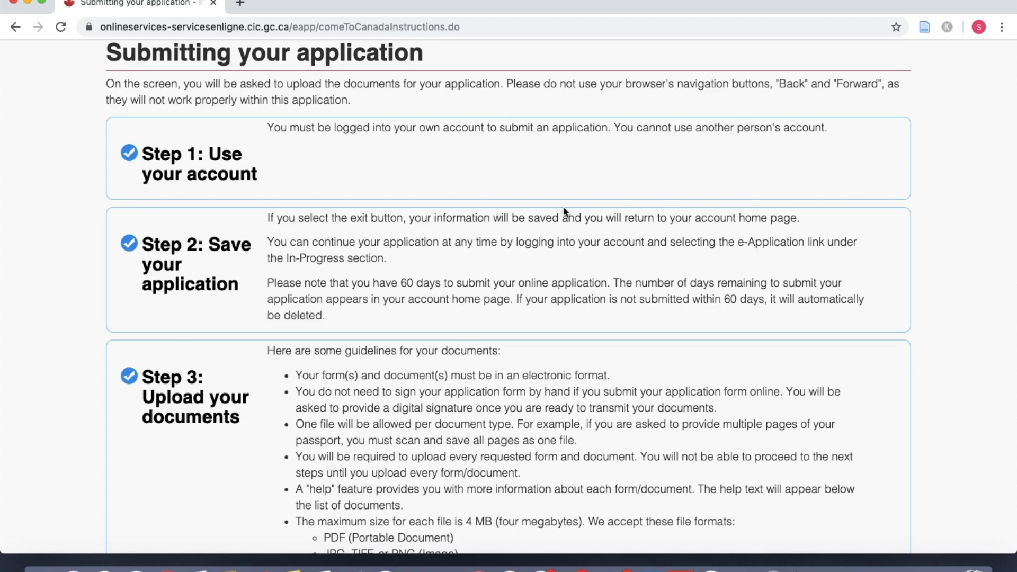
scroll(468, 337, down, 8)
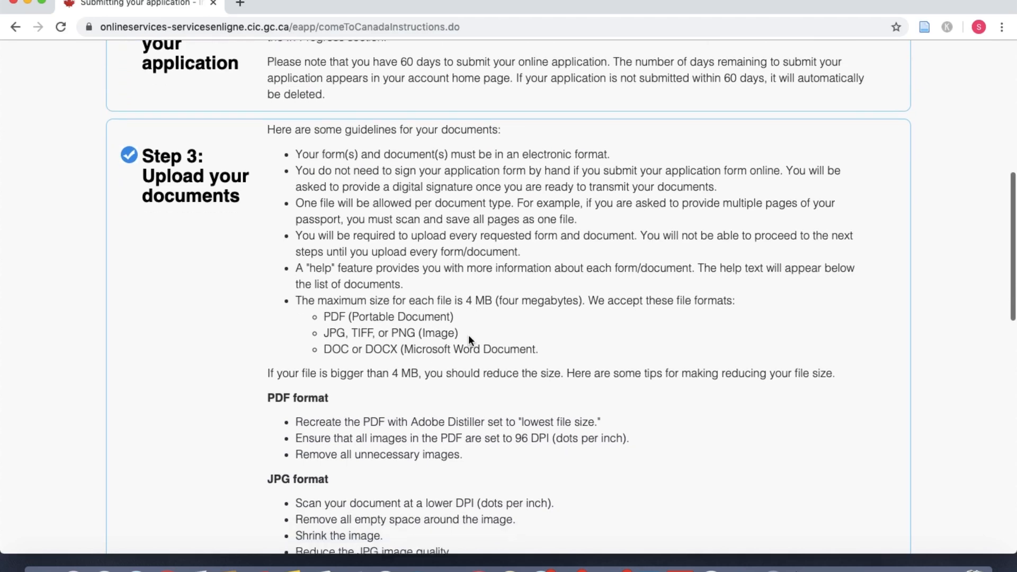
scroll(468, 340, down, 5)
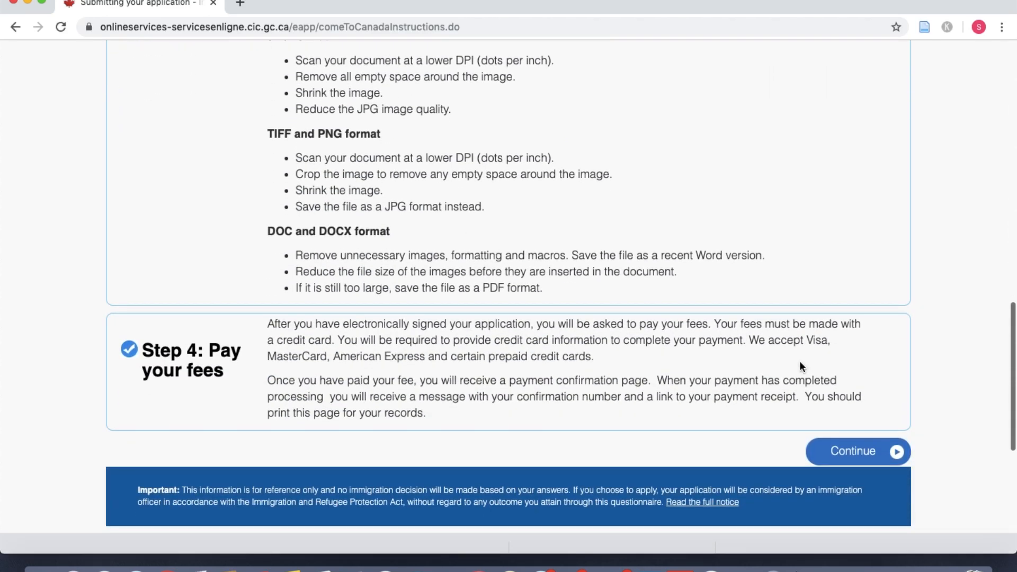
Step: Go to the document checklist and scroll through the IMM5710 form and supporting documents tables
click(879, 454)
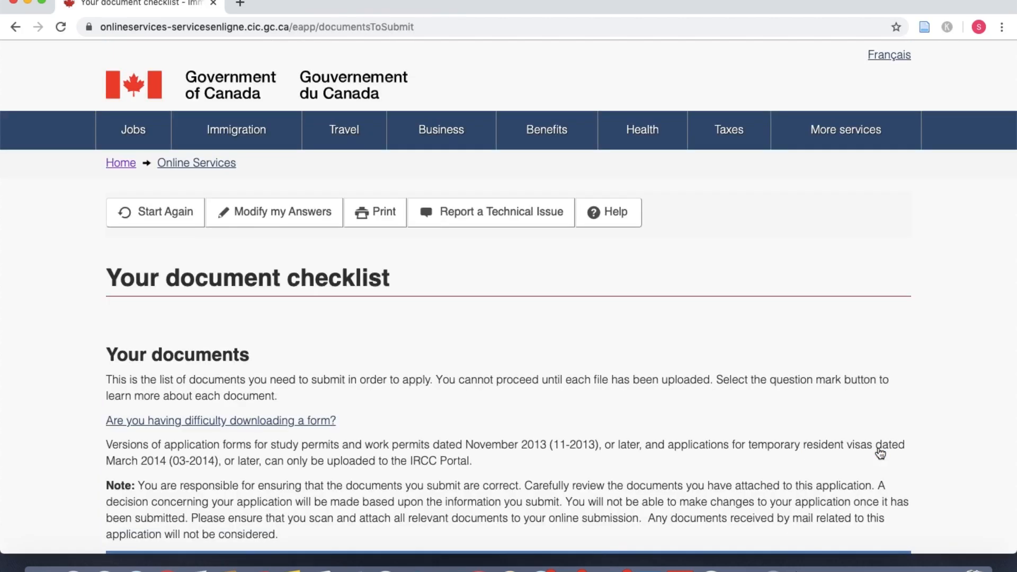
scroll(539, 484, down, 6)
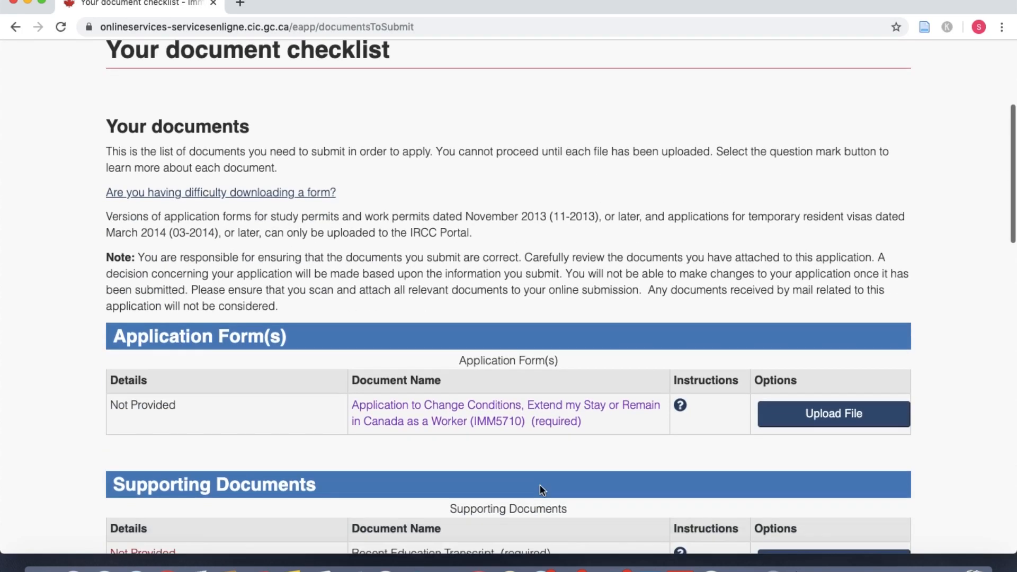
scroll(539, 484, down, 4)
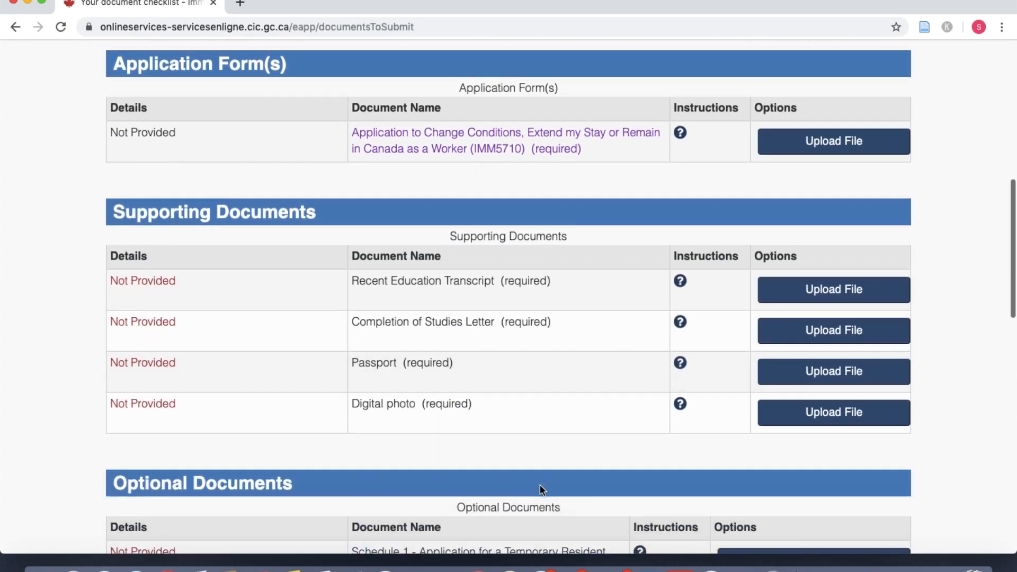
scroll(539, 484, down, 2)
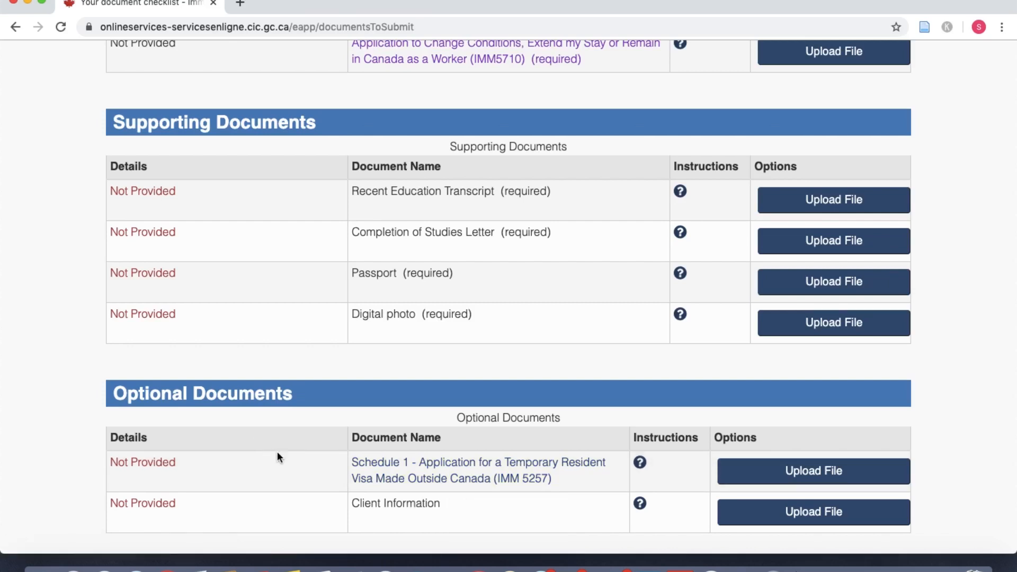
scroll(522, 493, down, 1)
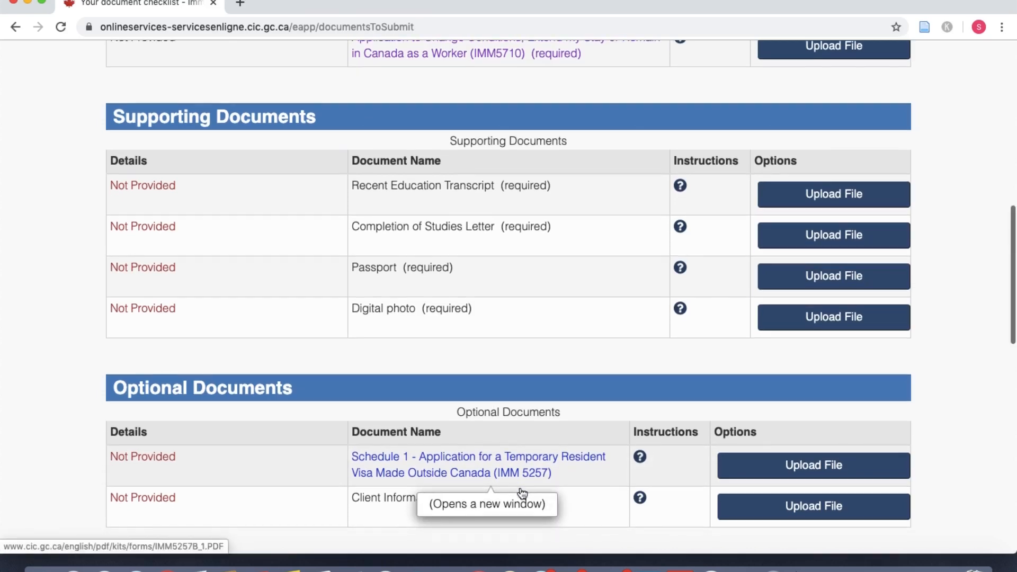
scroll(522, 493, down, 3)
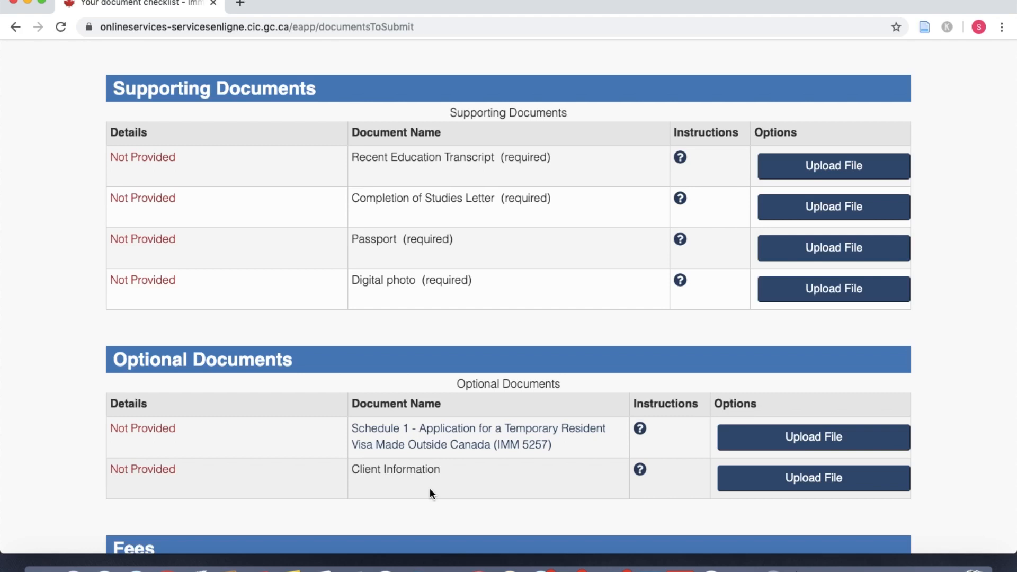
Step: Review the checklist tables again and open a new blank browser tab
scroll(441, 339, up, 3)
scroll(440, 339, up, 2)
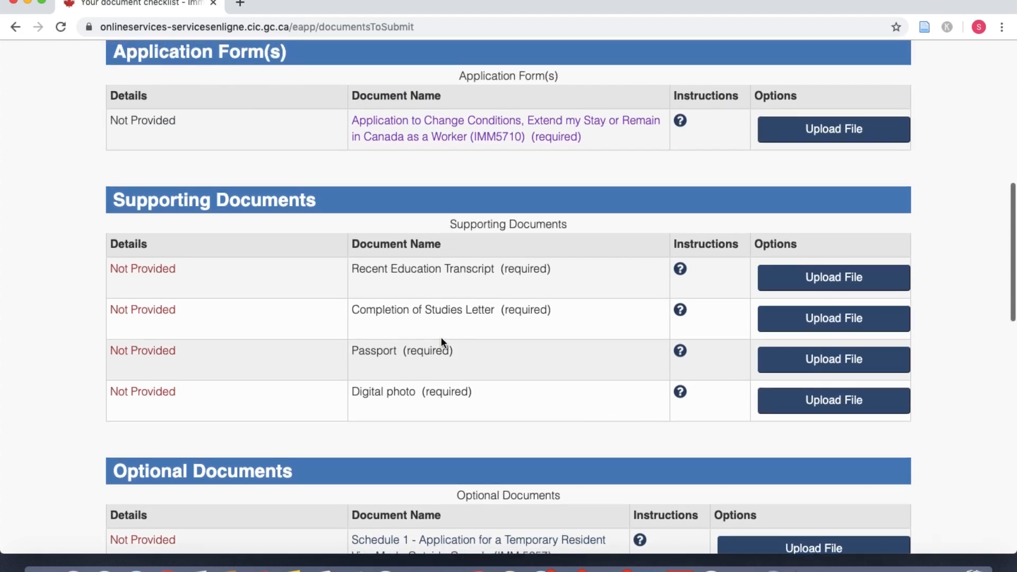
scroll(440, 342, down, 2)
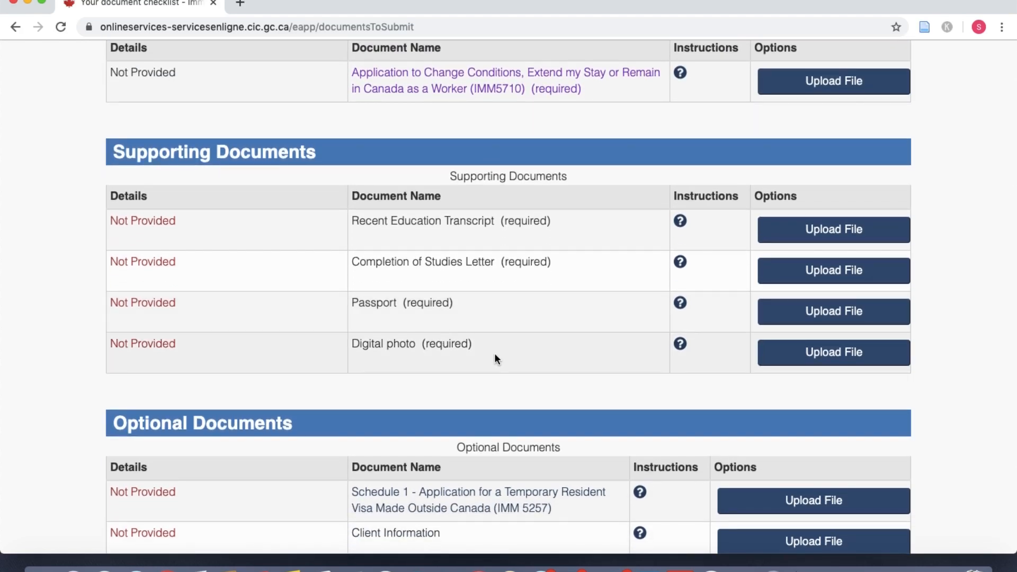
scroll(495, 355, down, 3)
scroll(496, 359, down, 1)
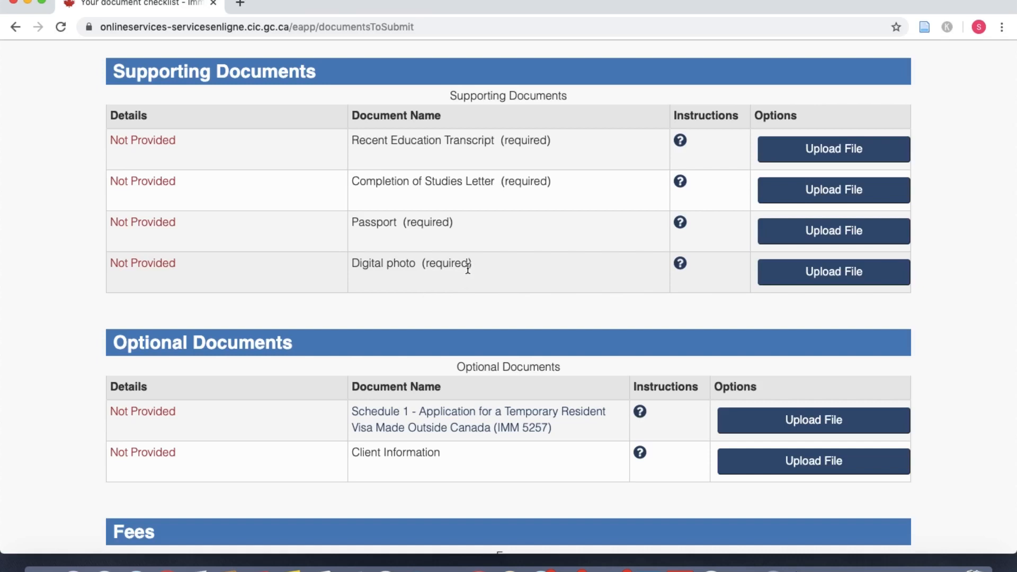
scroll(421, 242, up, 1)
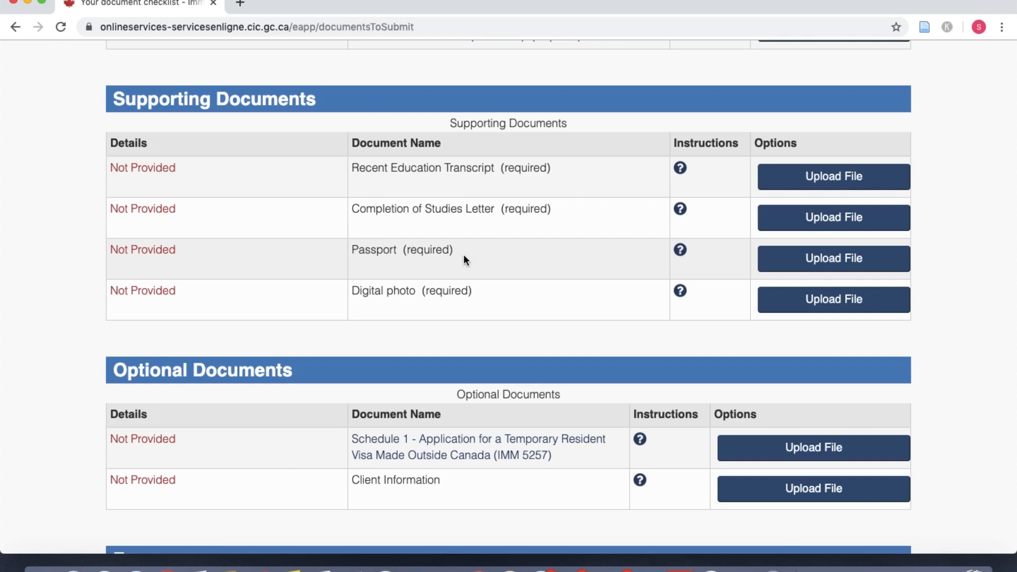
click(240, 3)
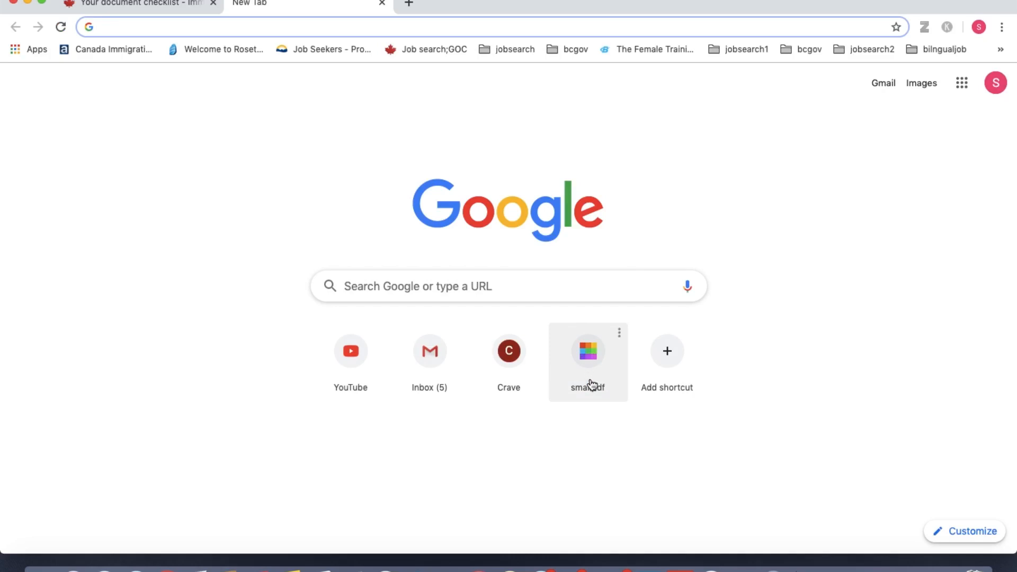
Step: Go to Smallpdf in the new tab and open its Merge PDF tool
click(592, 385)
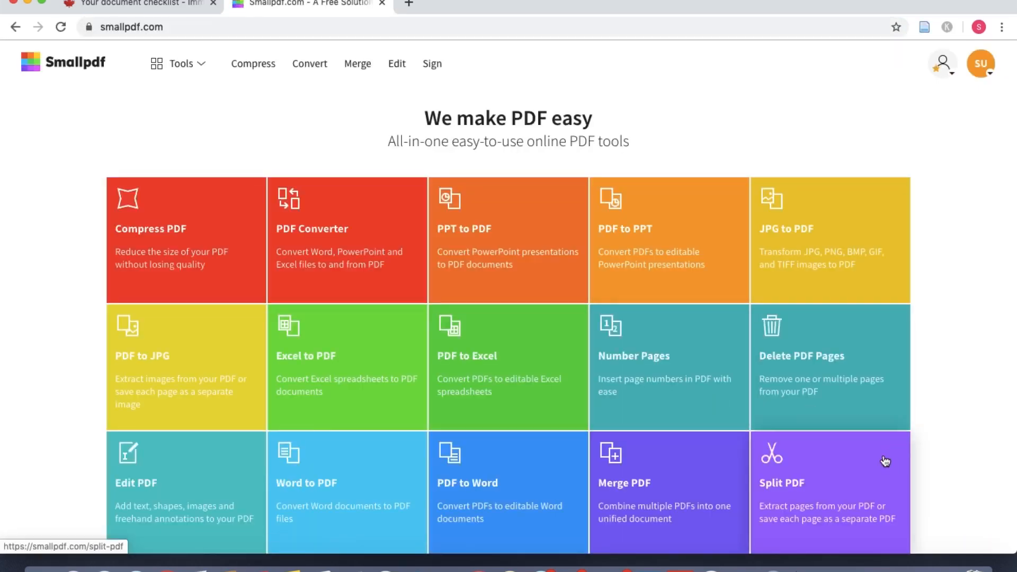
scroll(882, 461, down, 3)
scroll(883, 458, down, 1)
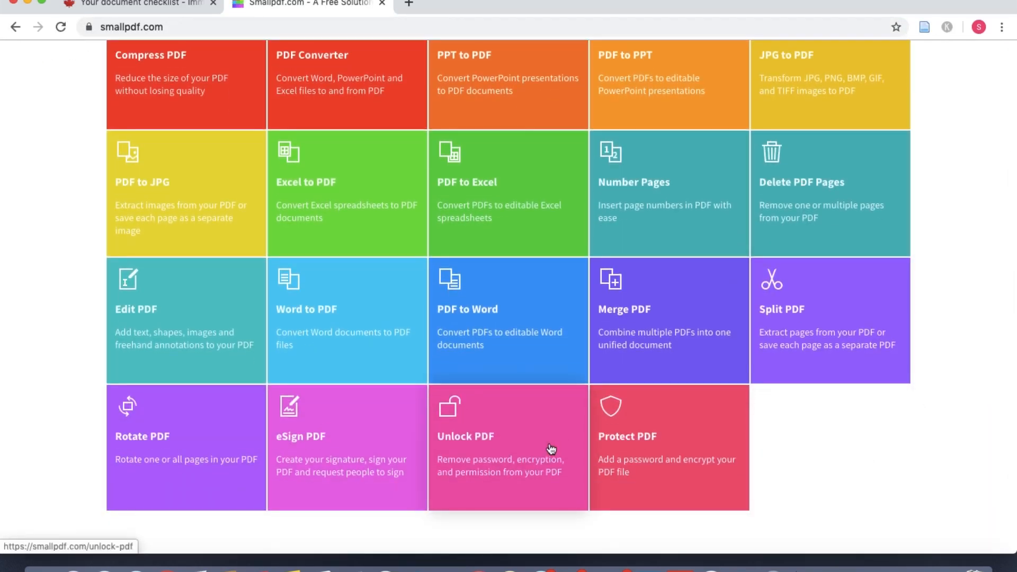
click(651, 336)
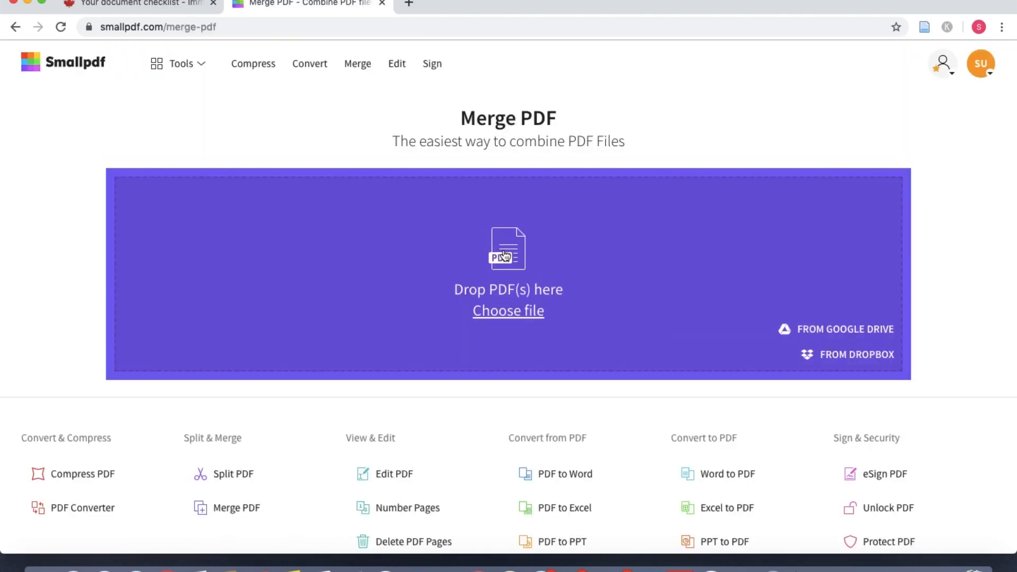
Step: Open the file picker, cancel it without choosing files, and return to the checklist tab
click(504, 255)
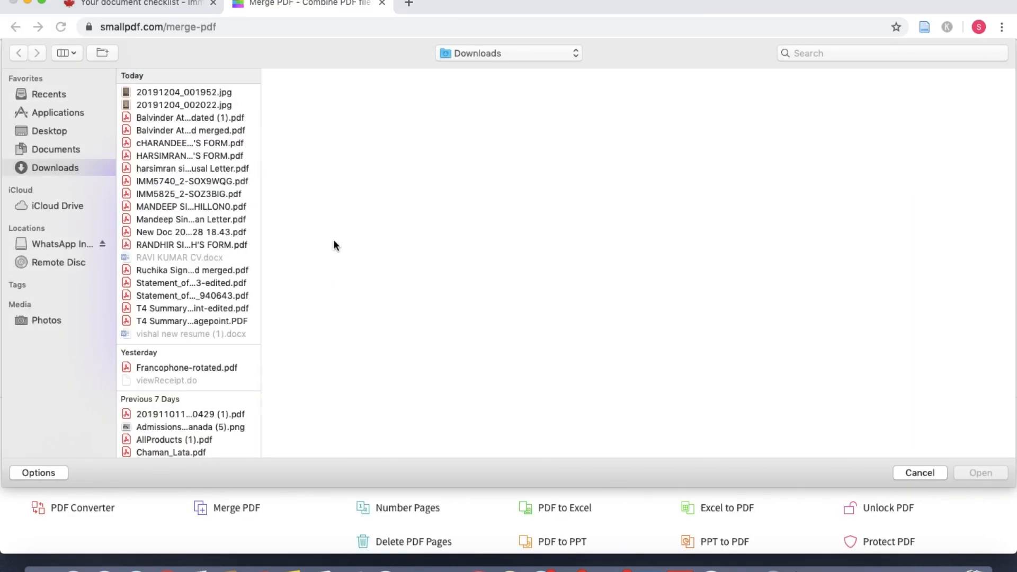
click(924, 472)
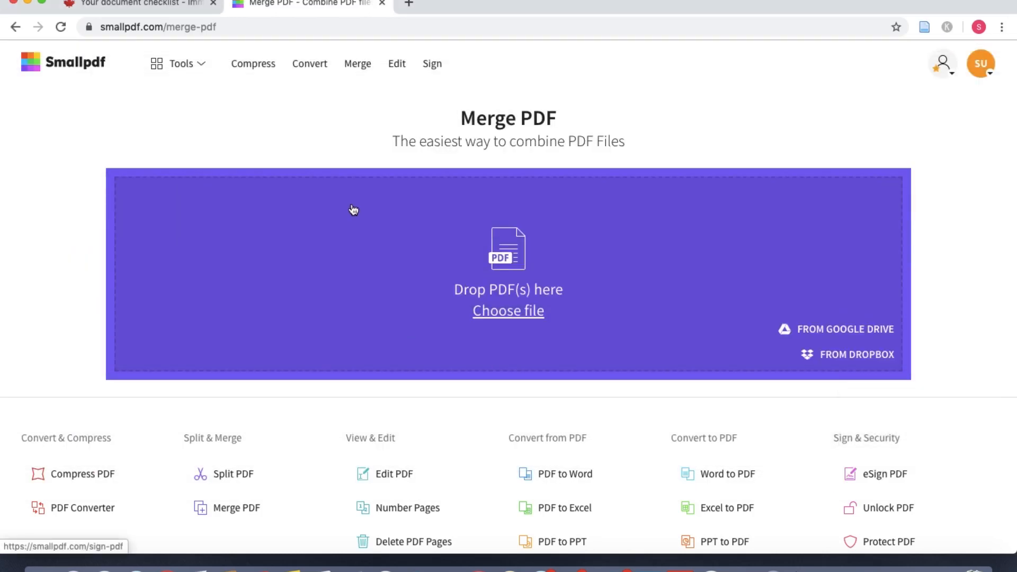
click(172, 8)
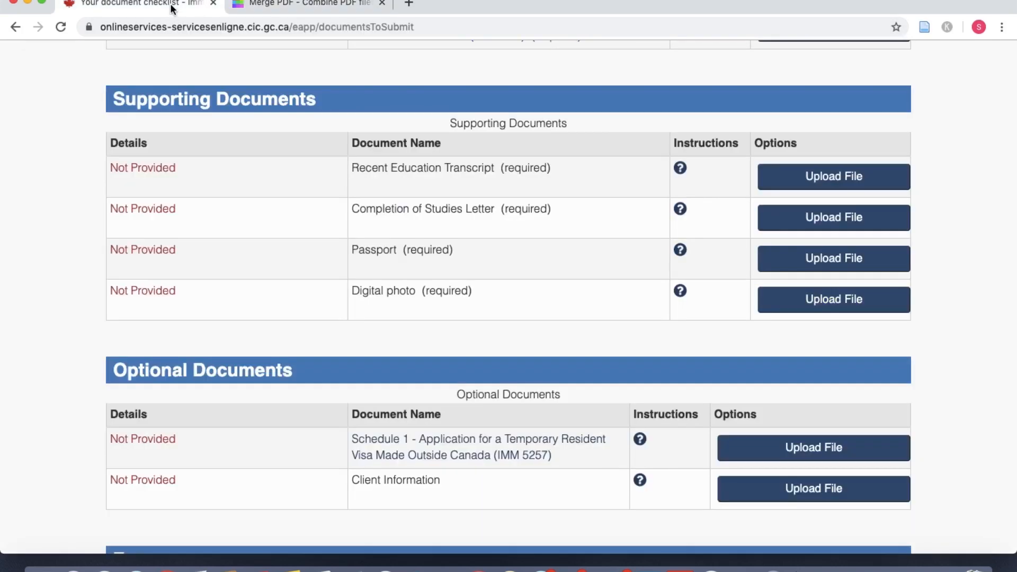
Step: Switch between the Merge PDF and checklist tabs, scrolling up to the Application Form(s) and Supporting Documents tables
click(273, 11)
scroll(483, 379, down, 2)
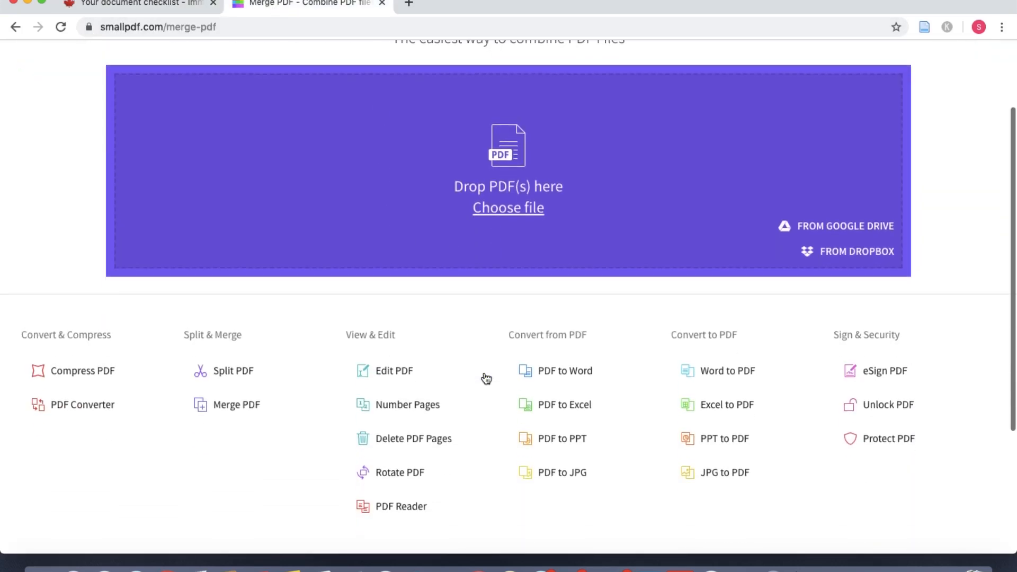
click(153, 10)
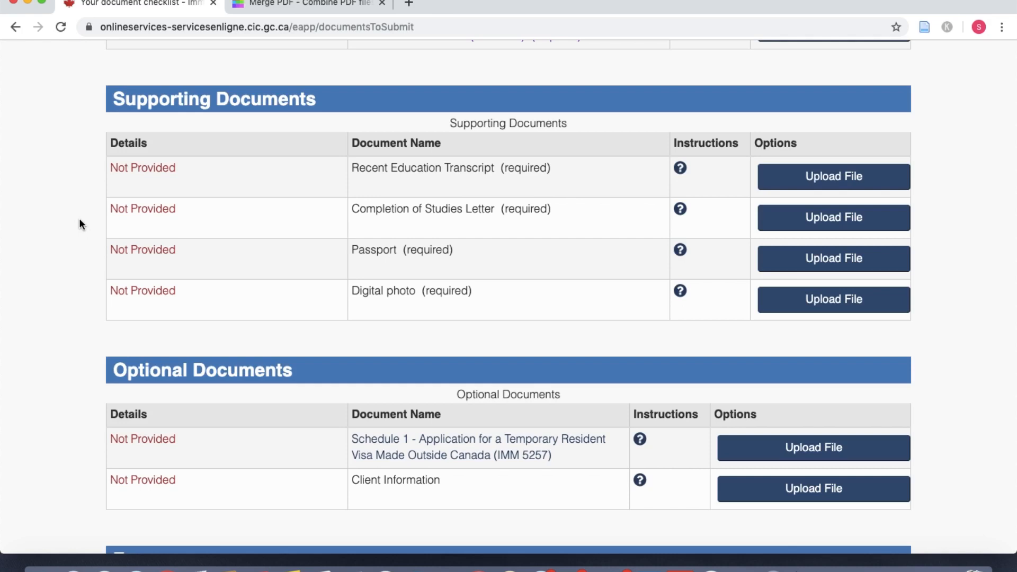
scroll(470, 237, up, 1)
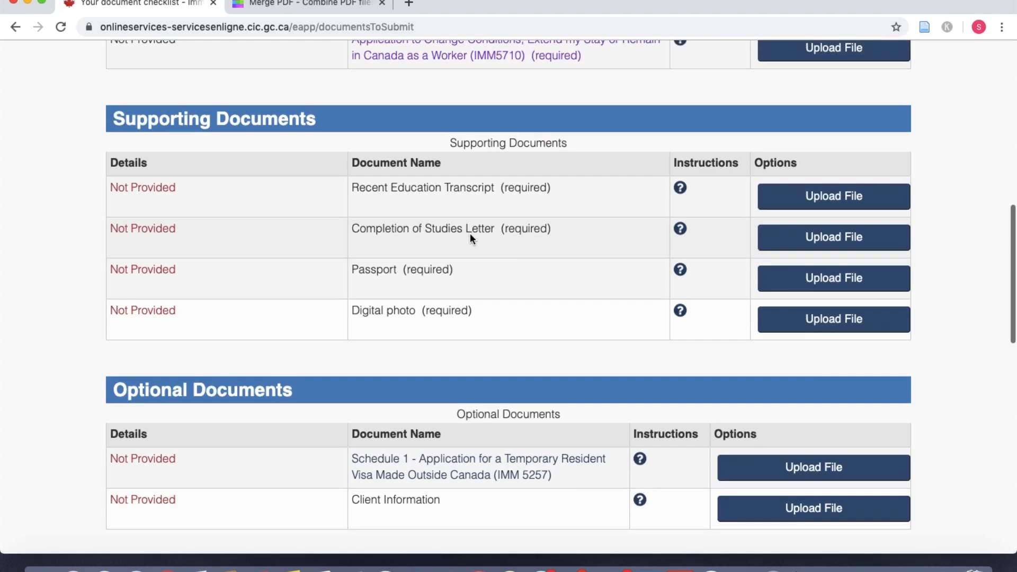
scroll(545, 256, up, 1)
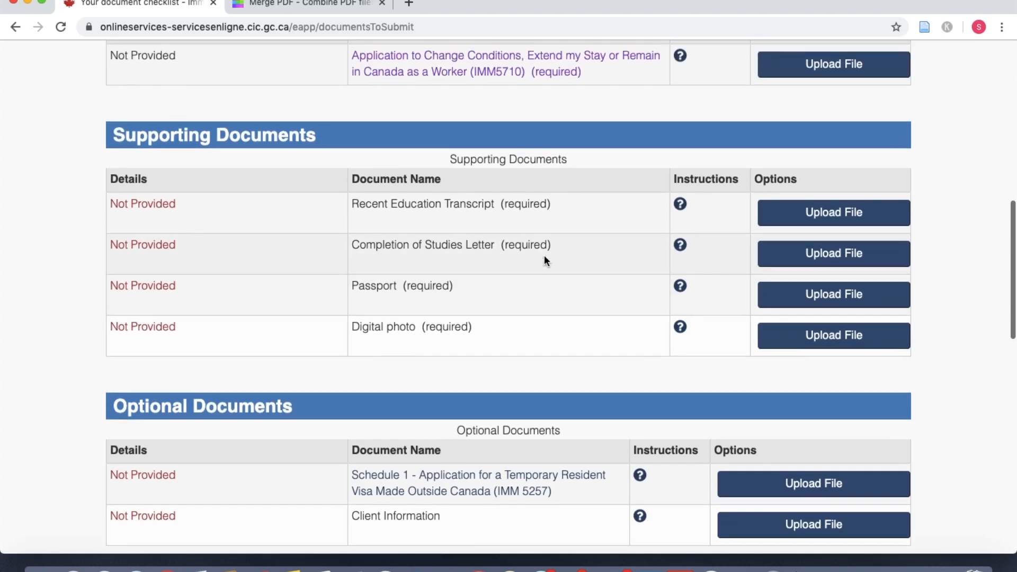
scroll(545, 259, up, 1)
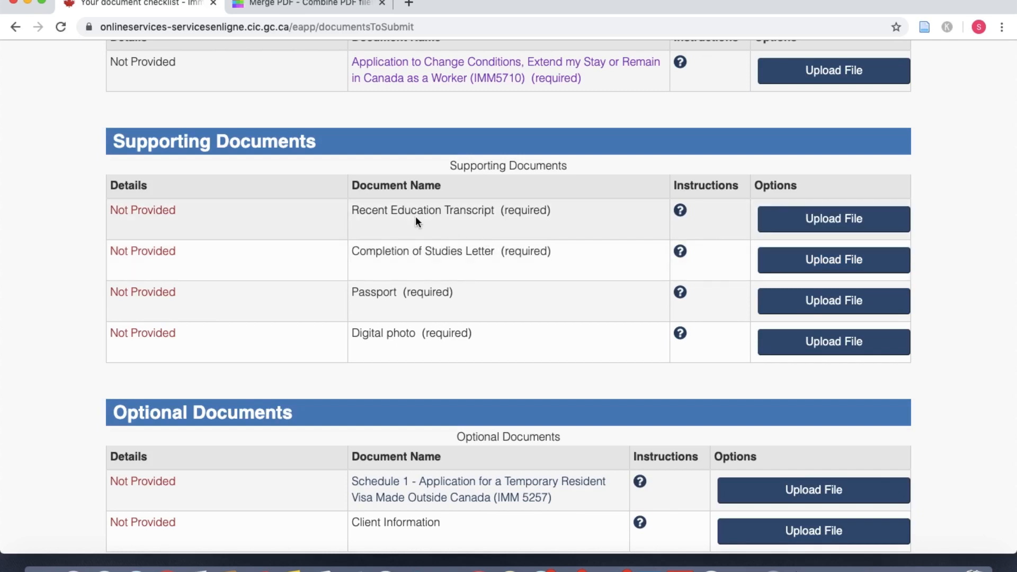
scroll(471, 233, up, 2)
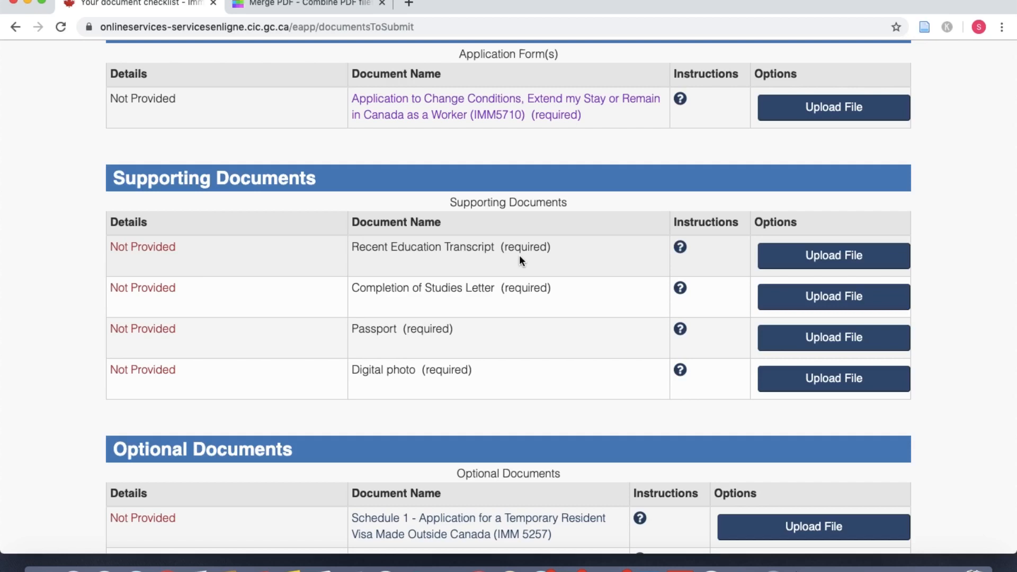
click(340, 9)
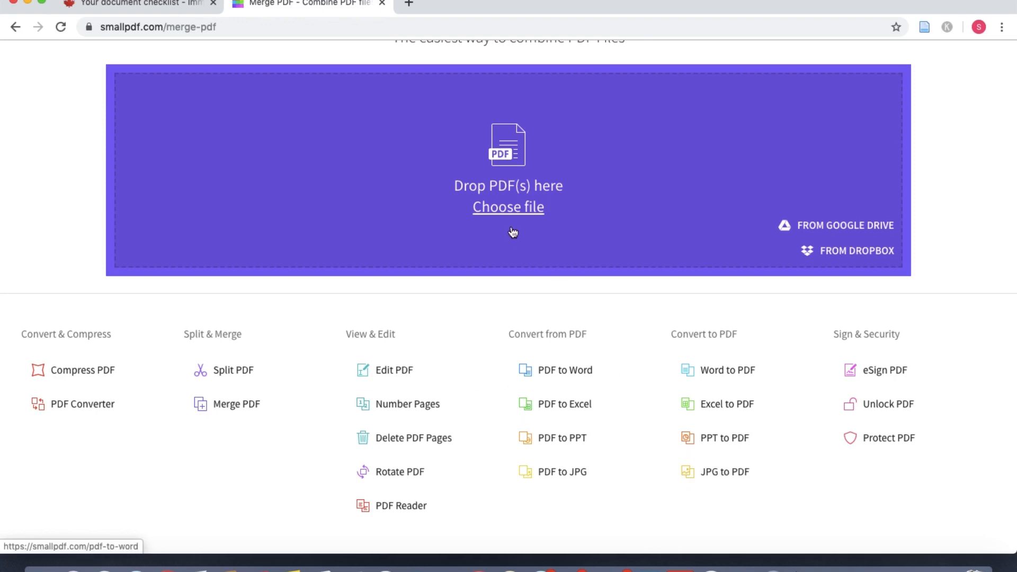
click(170, 4)
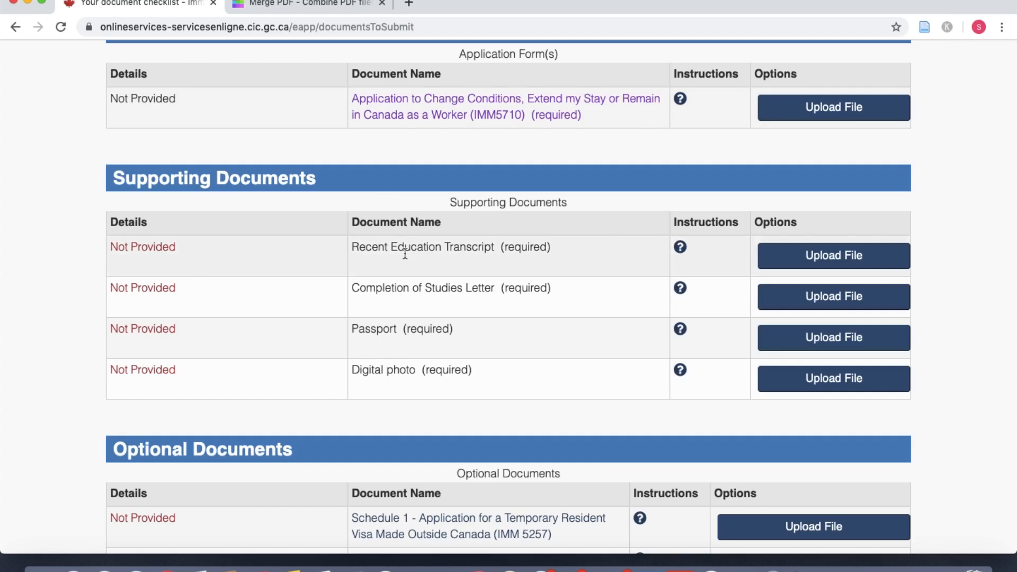
scroll(552, 243, up, 3)
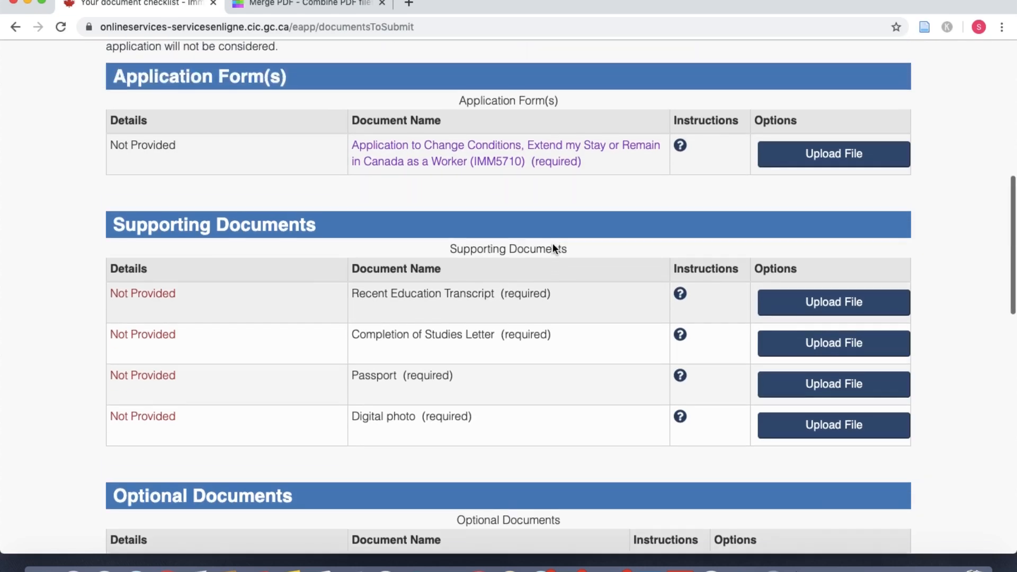
scroll(552, 248, up, 1)
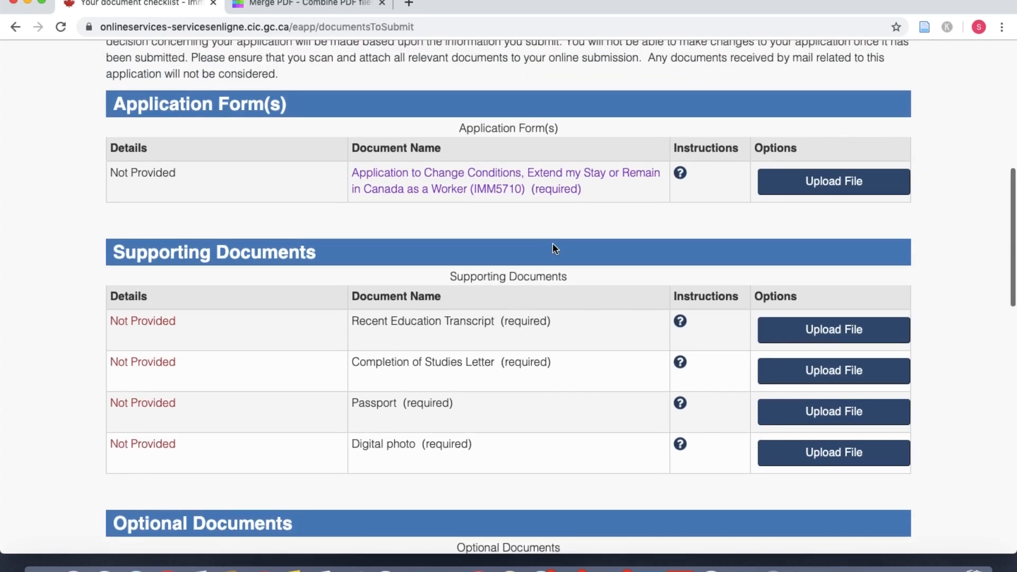
Step: Download the IMM5710 form to Downloads as imm5710e (1).pdf, close its tab, and open Finder
click(496, 199)
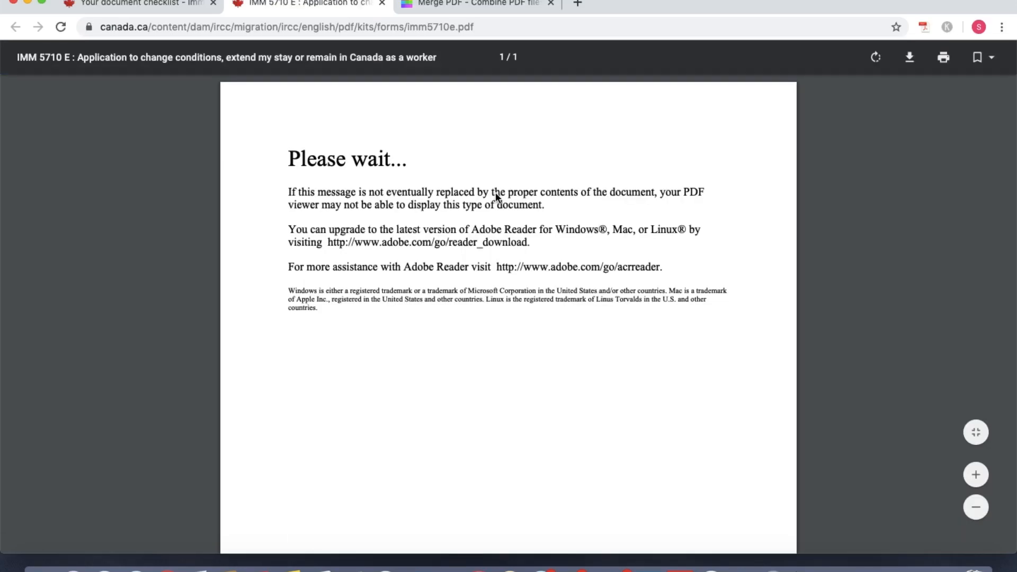
click(909, 57)
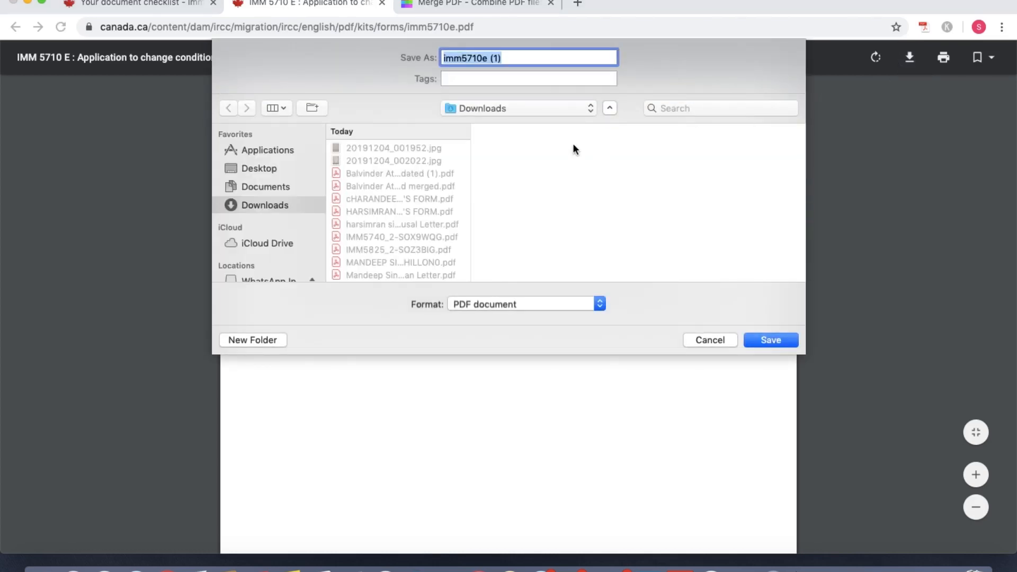
click(761, 341)
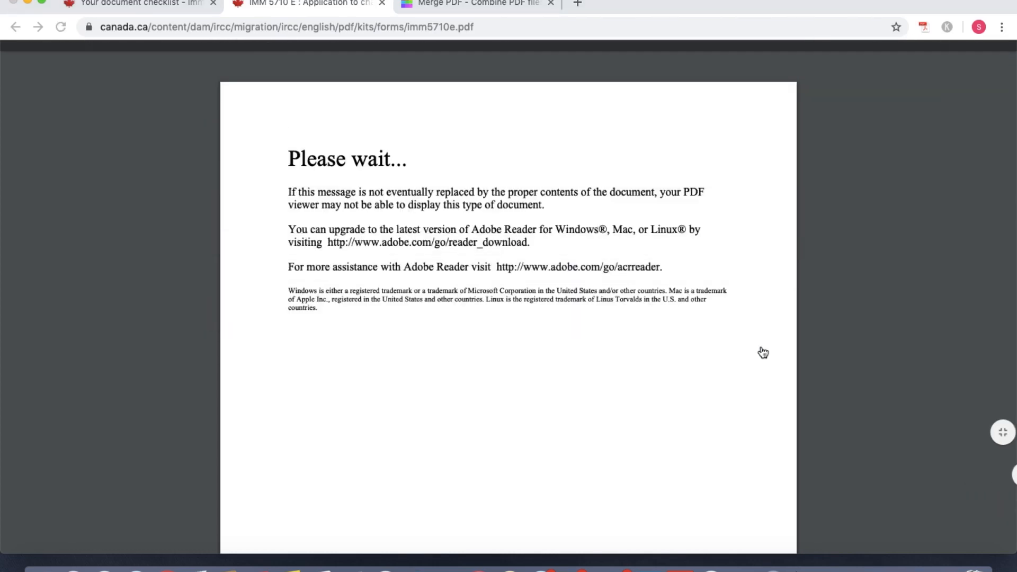
click(382, 3)
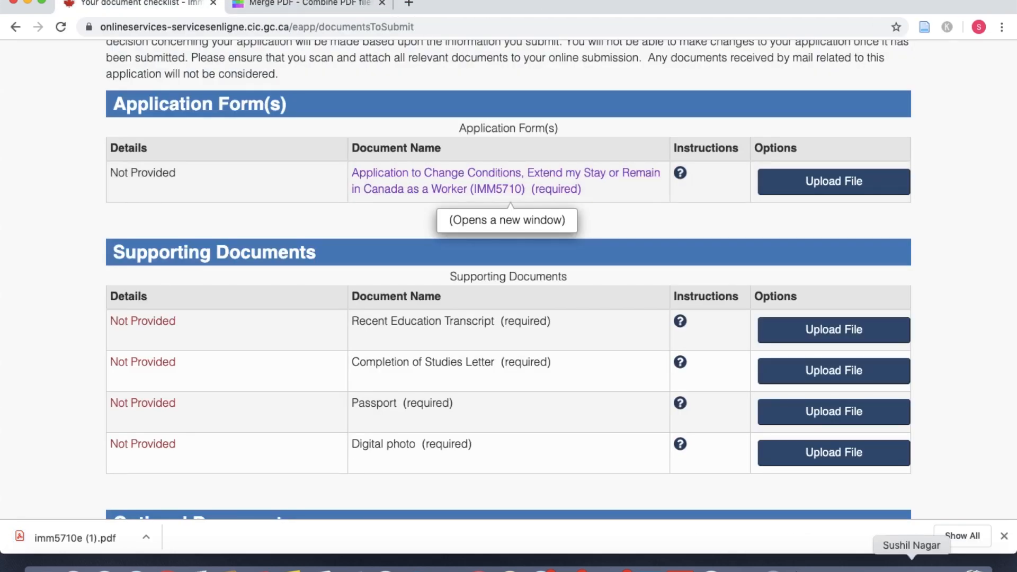
click(980, 565)
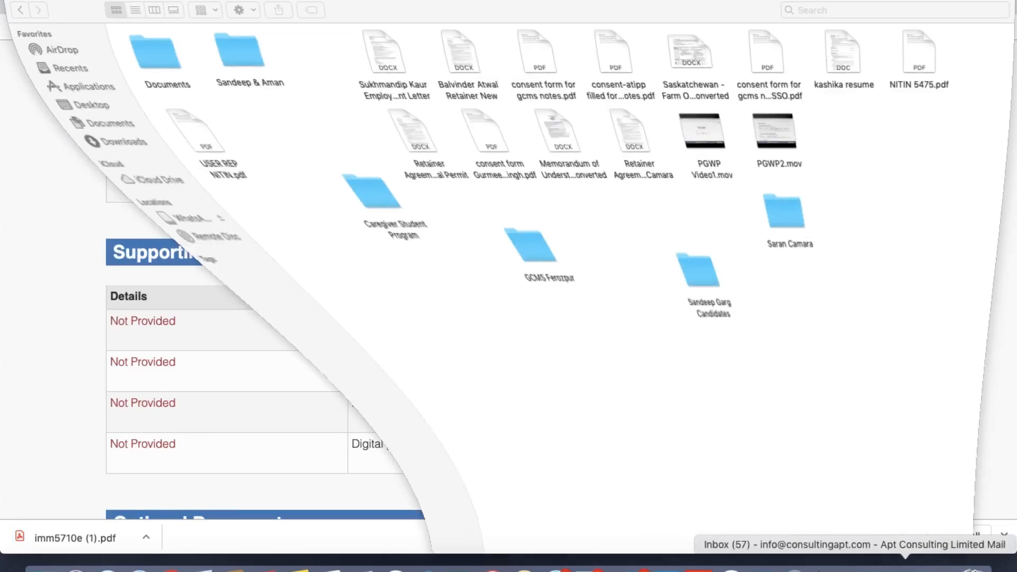
Step: Open imm5710e (1).pdf from the Downloads folder in Adobe Acrobat Reader
click(53, 142)
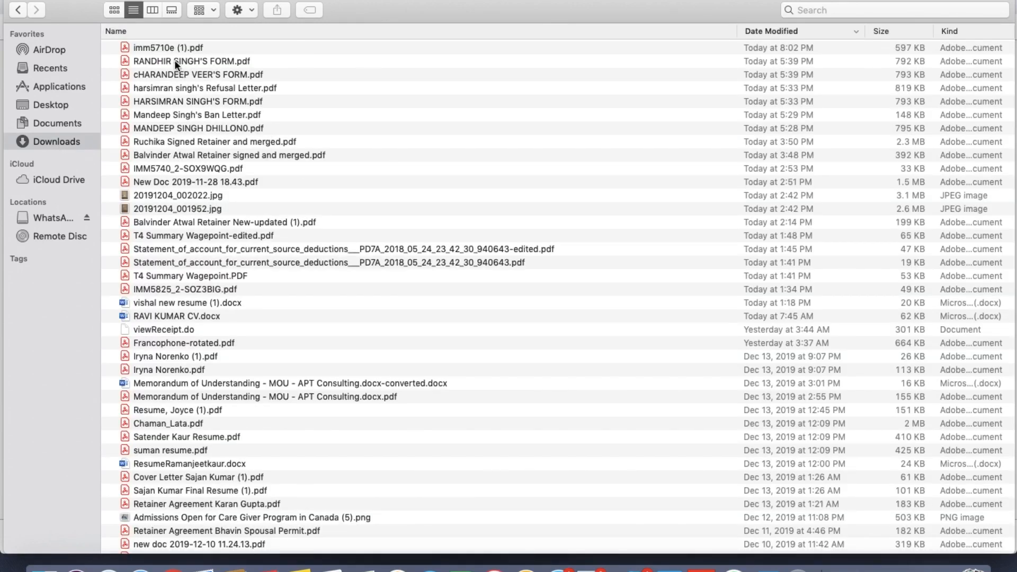
double_click(170, 47)
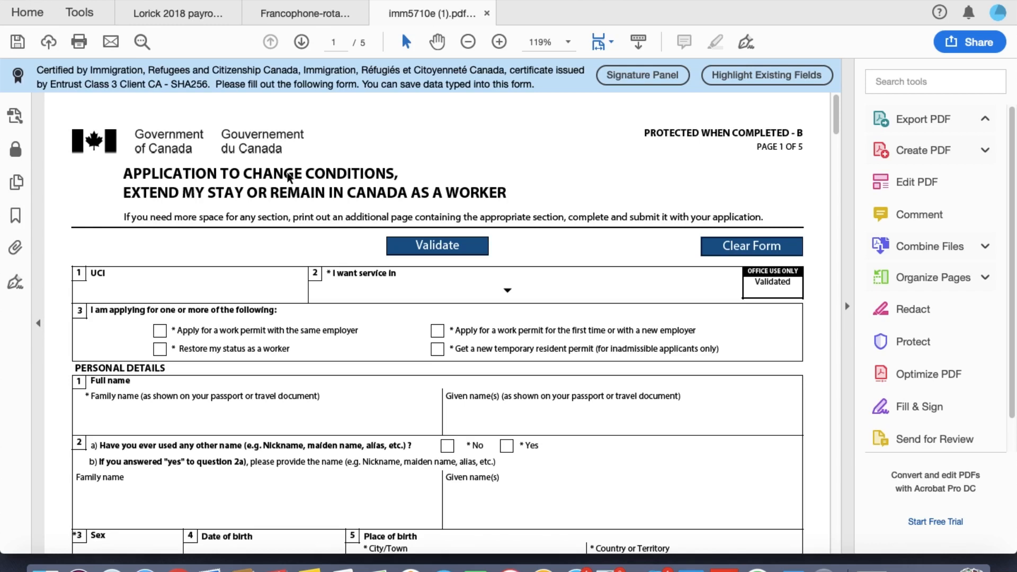
Step: Enter the applicant's UCI number, removing the stray hyphen
scroll(408, 325, down, 2)
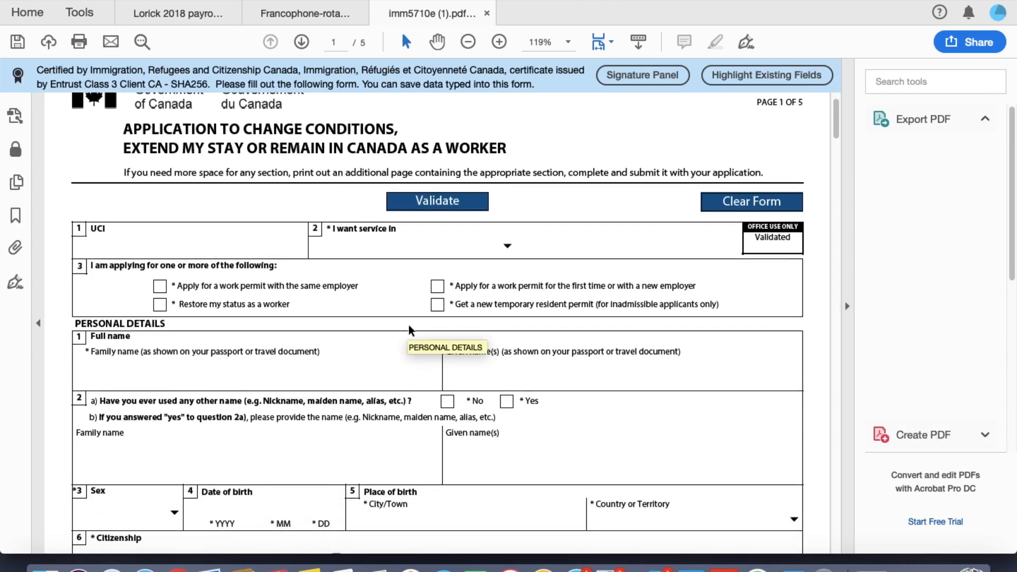
click(265, 238)
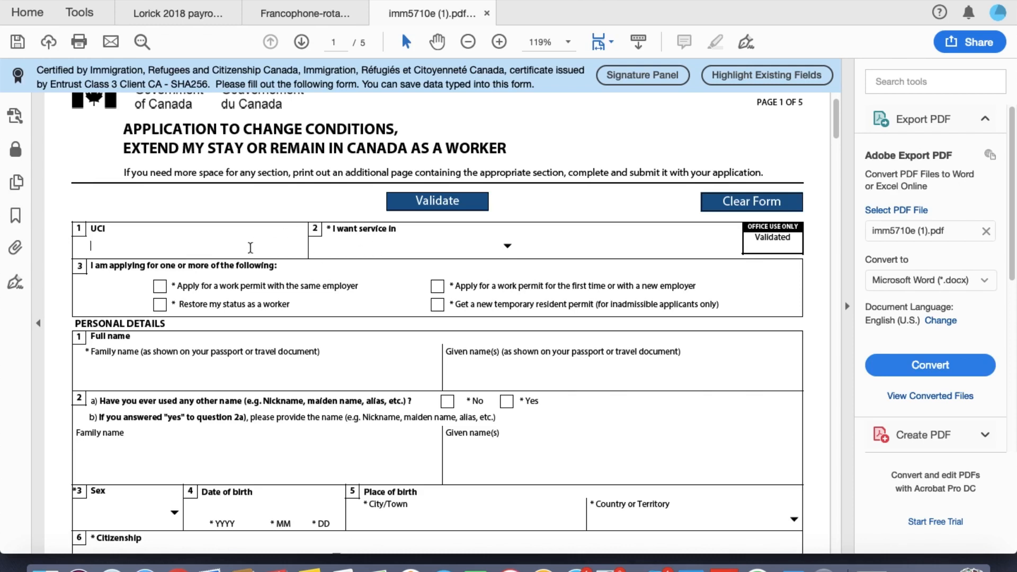
click(110, 244)
key(BackSpace)
key(BackSpace)
Step: Set 'I want service in' to English
click(505, 247)
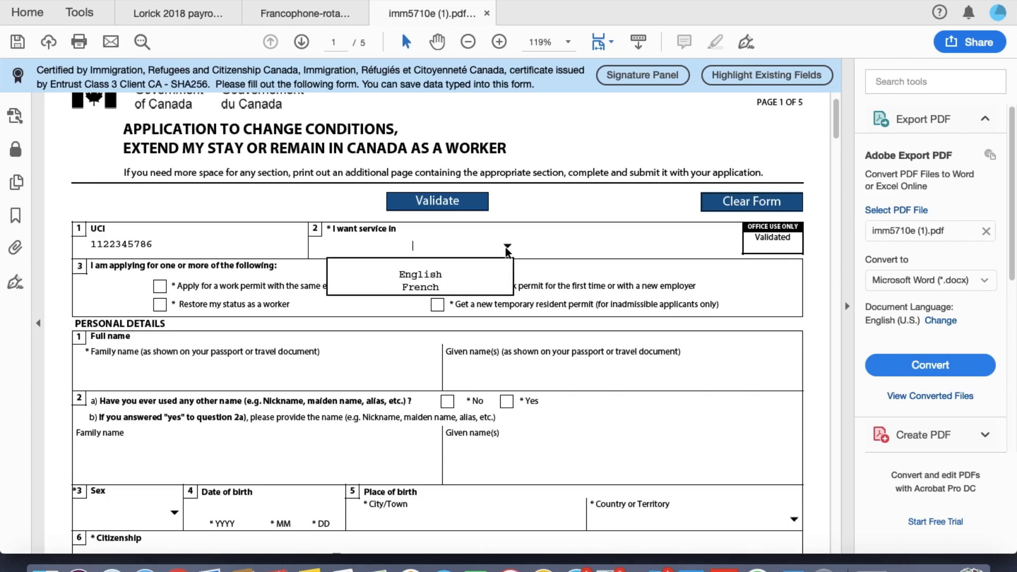
click(479, 275)
scroll(361, 350, down, 2)
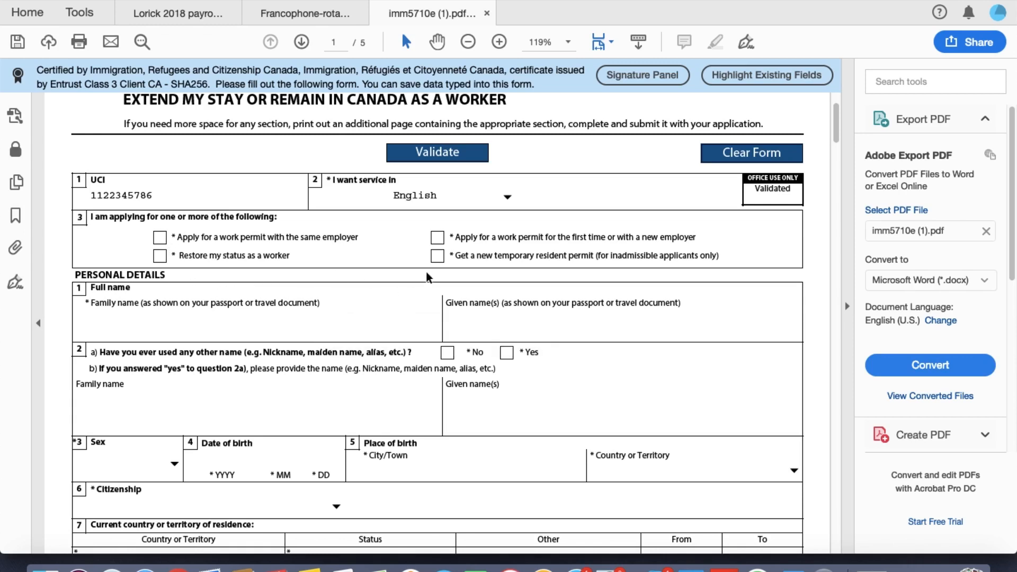
Step: Request a first-time work permit and enter the applicant's family and given names
click(442, 241)
scroll(381, 349, down, 1)
click(286, 310)
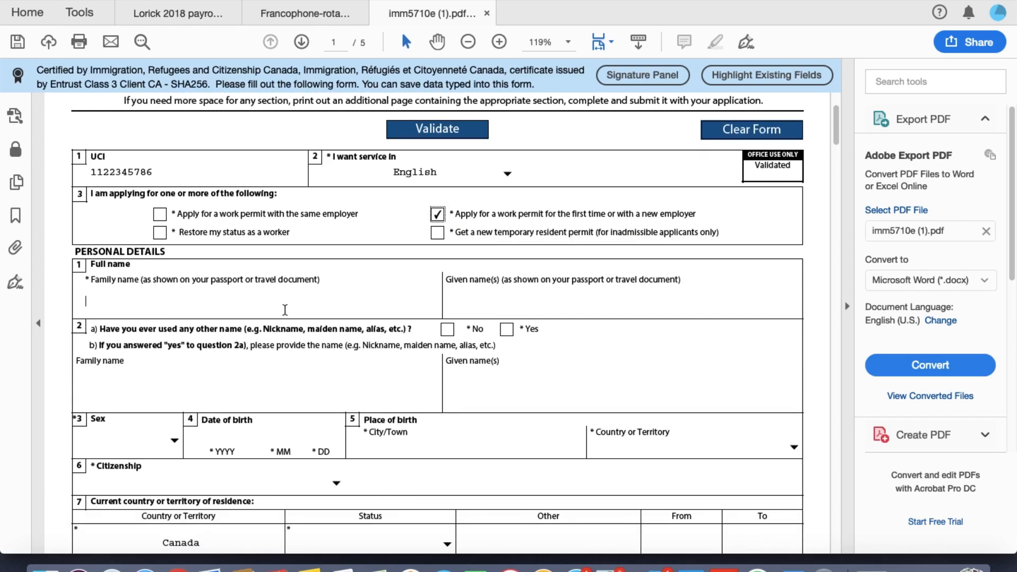
key(Tab)
Step: Answer No to other names, set sex to Male, and enter date and city of birth
scroll(285, 309, down, 3)
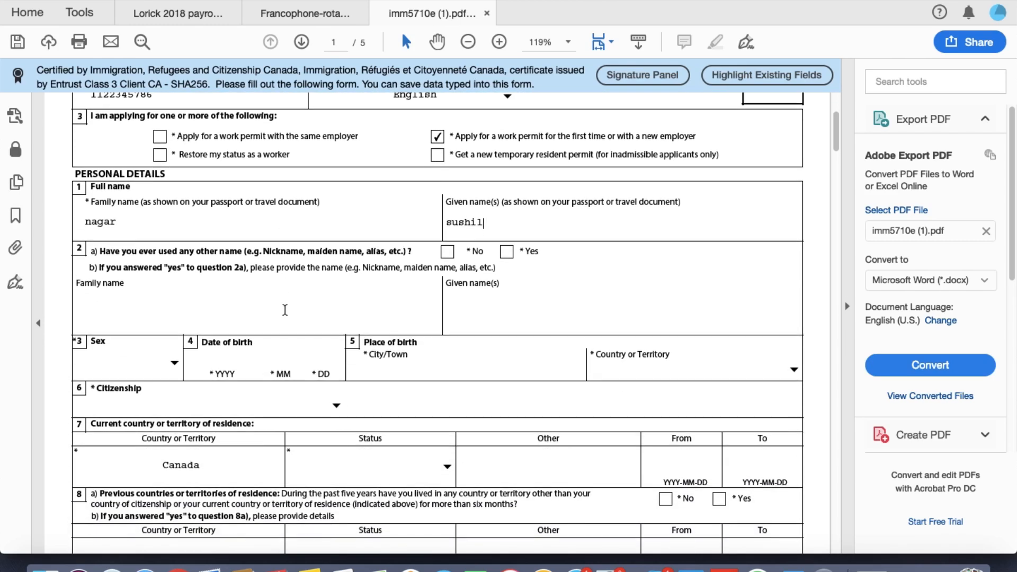
click(448, 240)
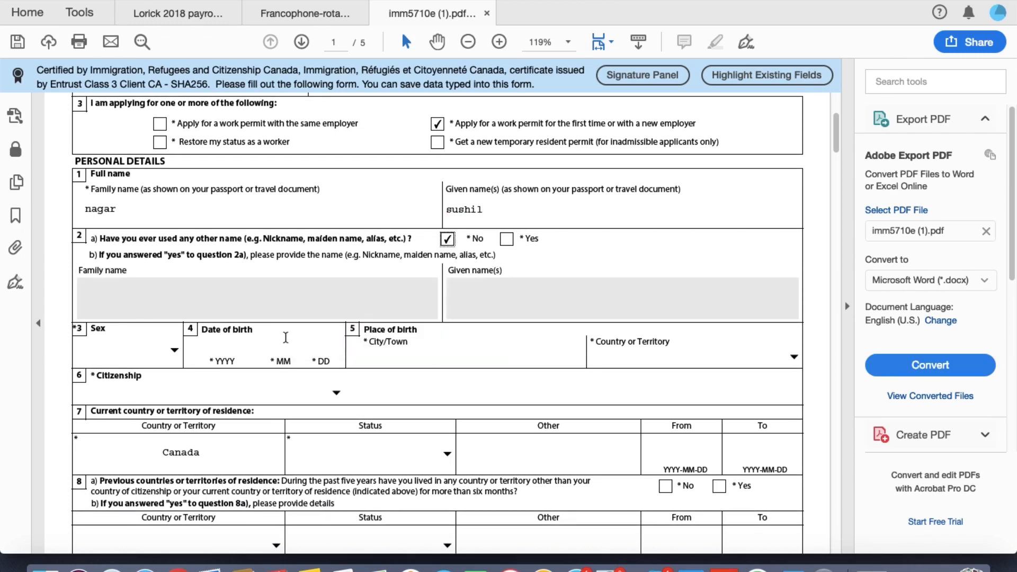
click(176, 351)
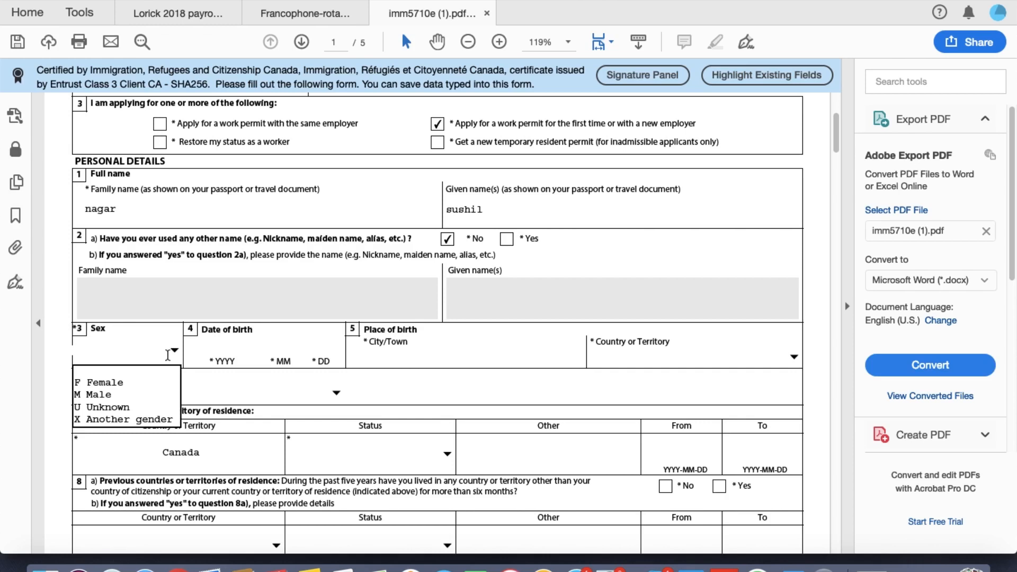
click(152, 394)
click(233, 351)
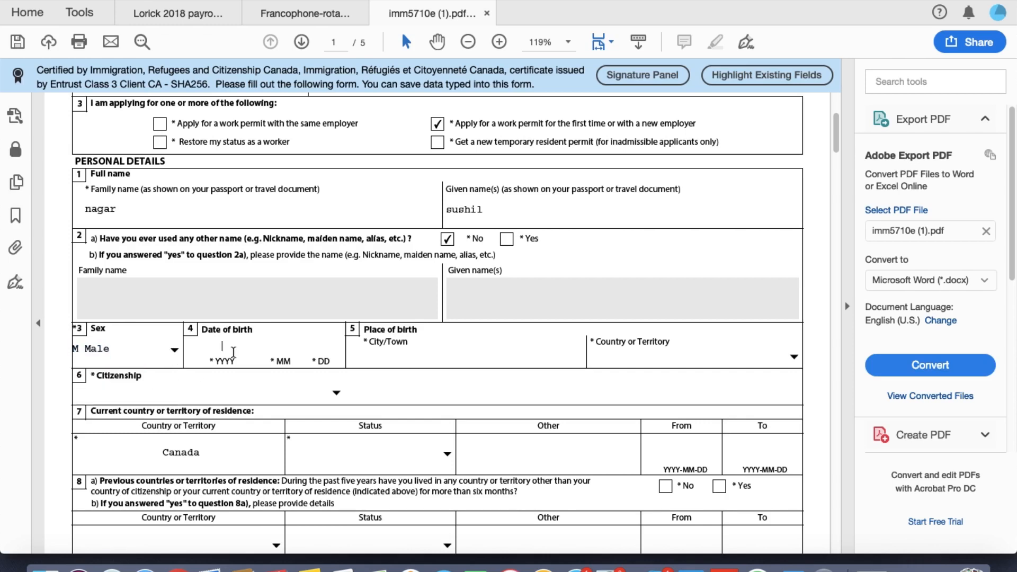
click(400, 359)
text(ghaziabad)
Step: Choose India as both country of birth and citizenship
scroll(742, 390, down, 2)
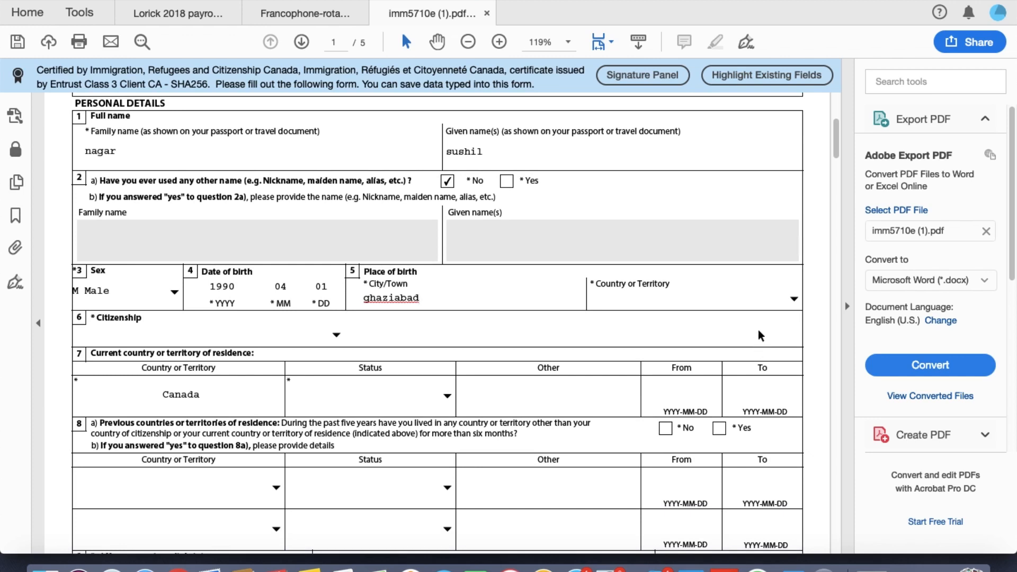
click(793, 300)
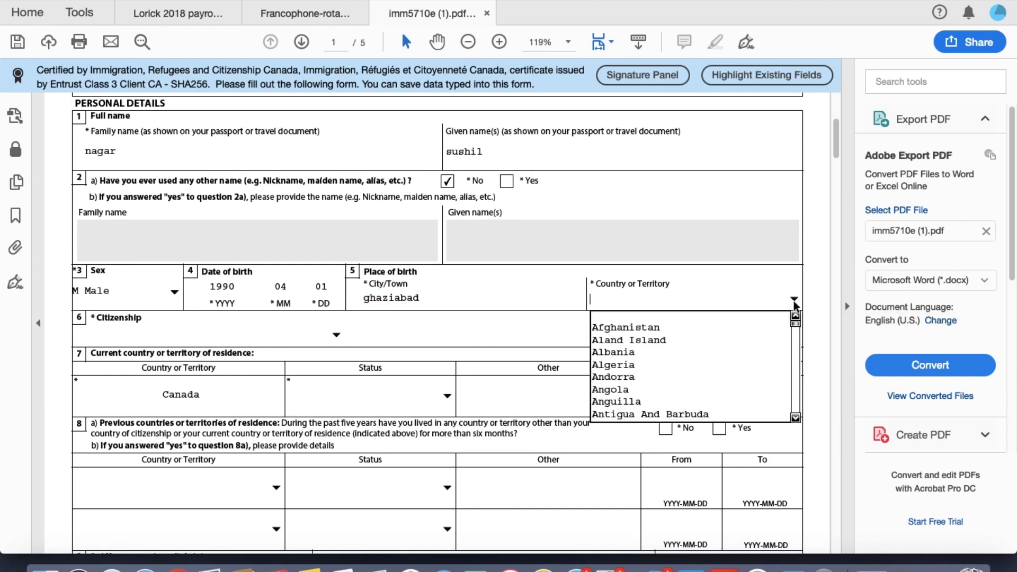
text(in)
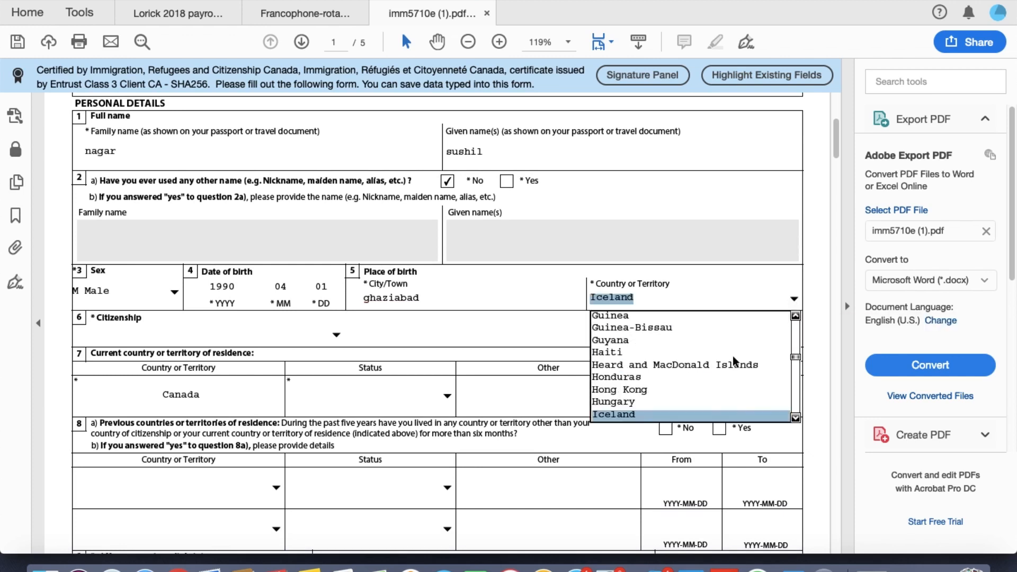
key(Return)
scroll(518, 364, down, 2)
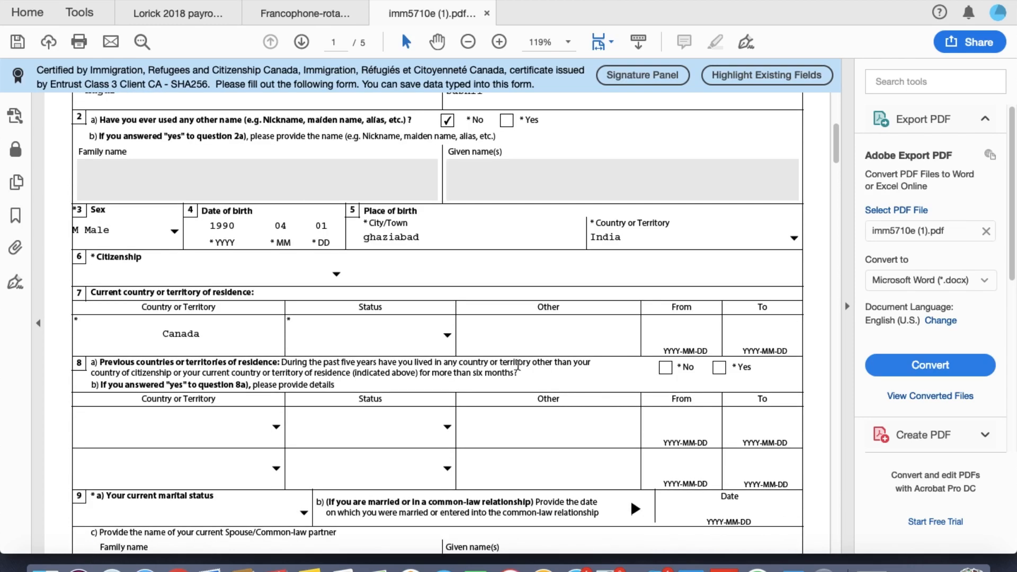
click(334, 270)
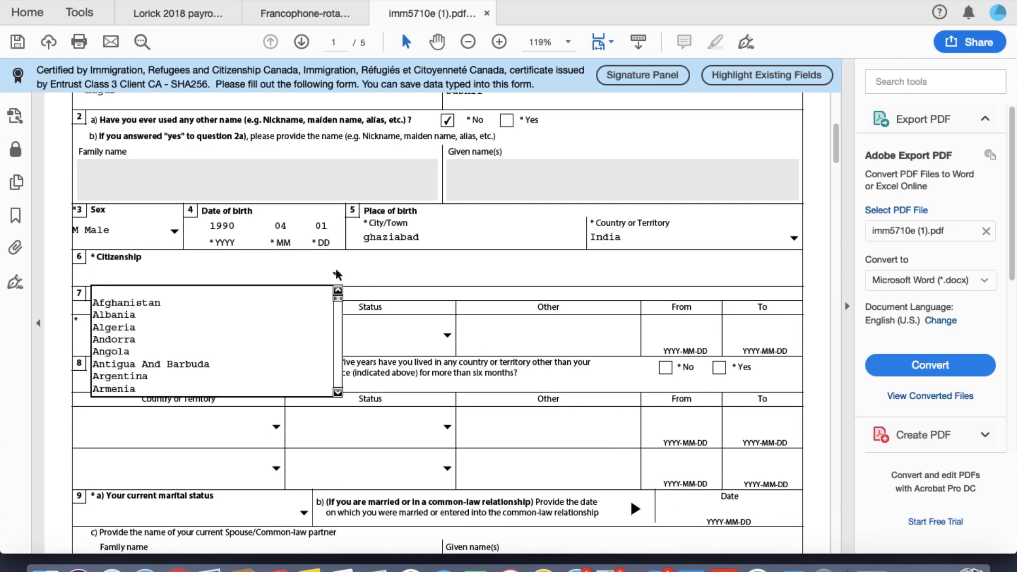
text(in)
key(Return)
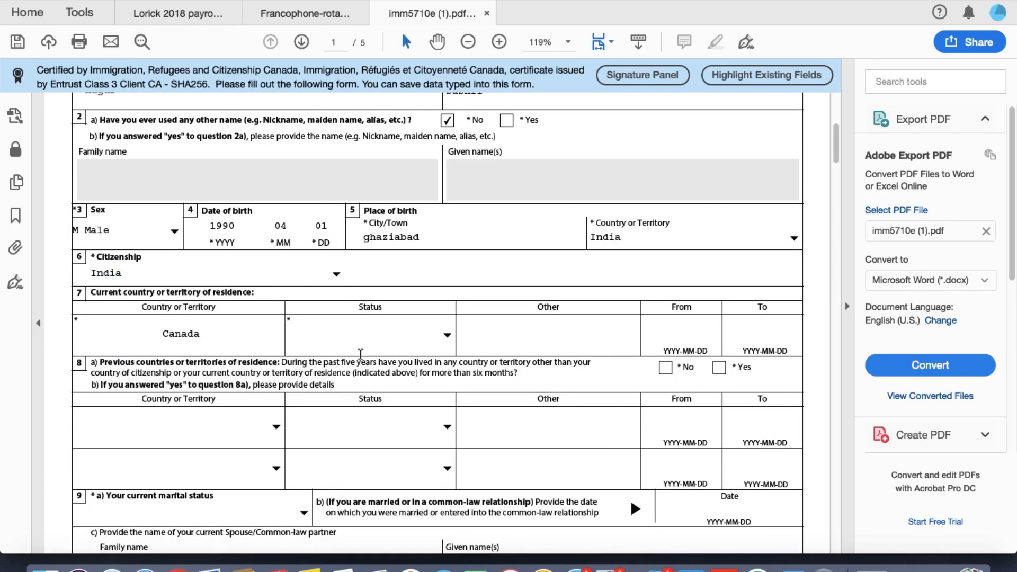
scroll(416, 286, down, 2)
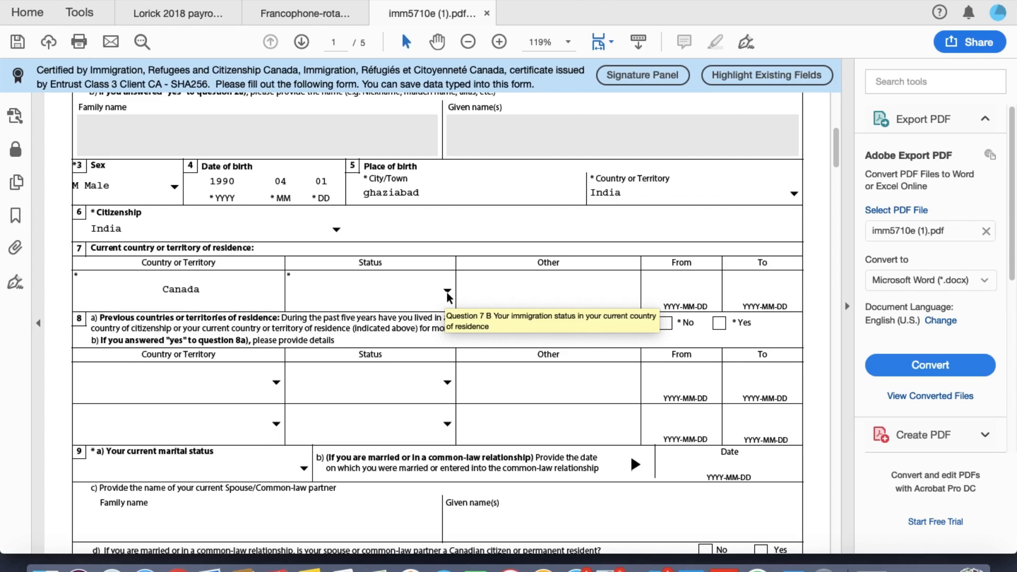
Step: Set Canada residence status to Student, from 2016-12-23 to 20200320
click(447, 291)
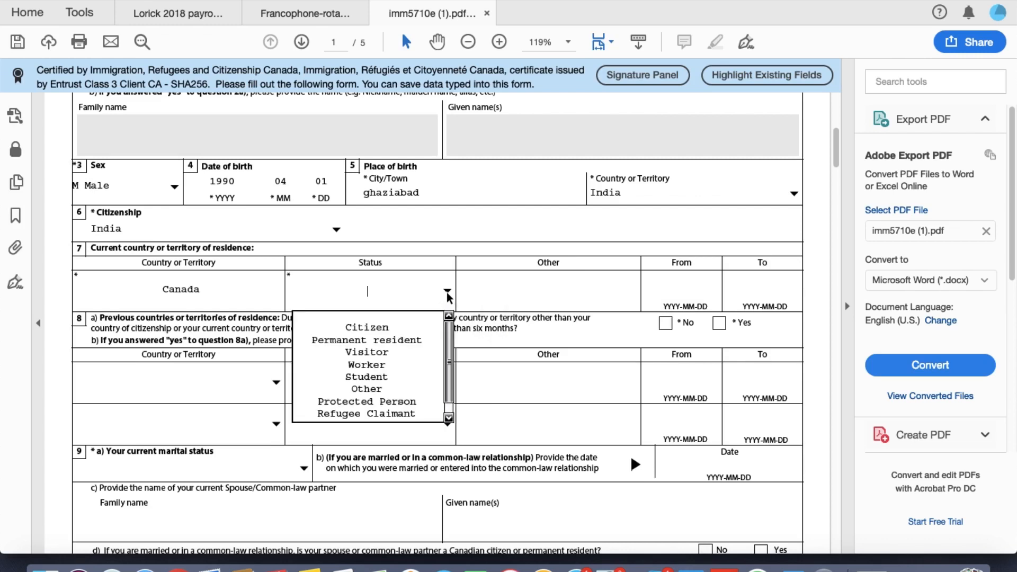
click(398, 376)
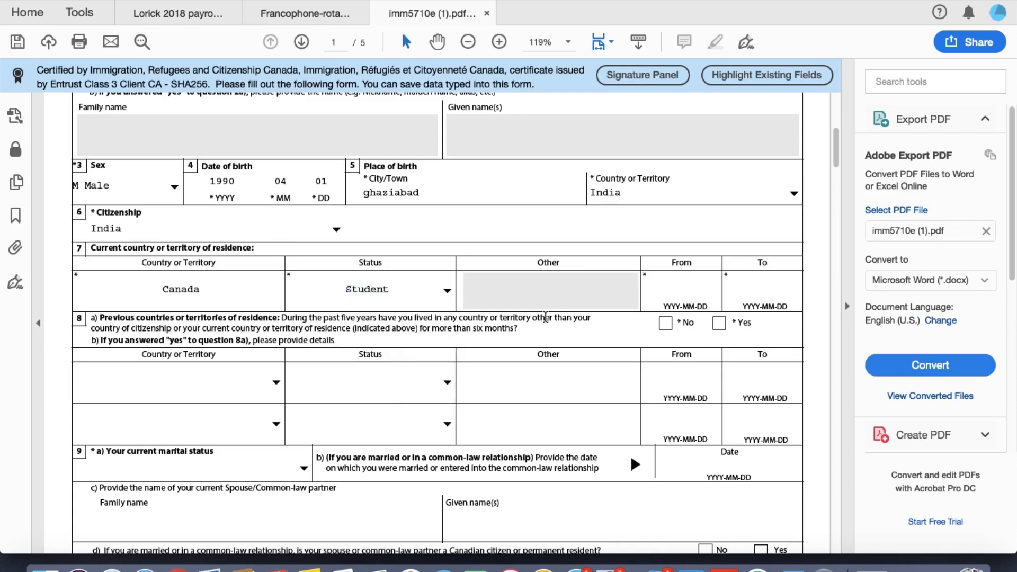
click(671, 296)
text(201)
text(6-)
text(12-)
text(23)
key(Tab)
text(20200320)
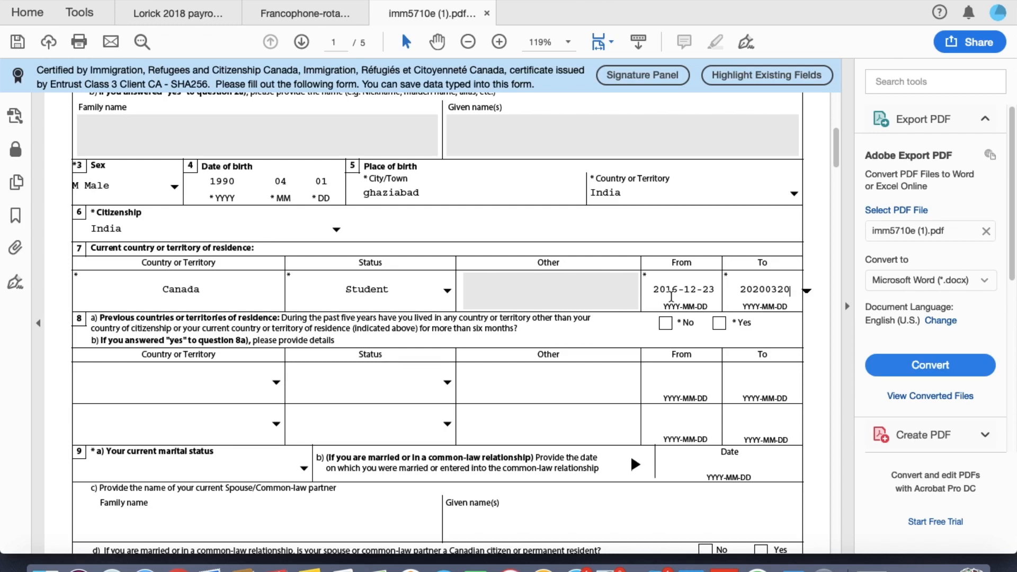
key(Tab)
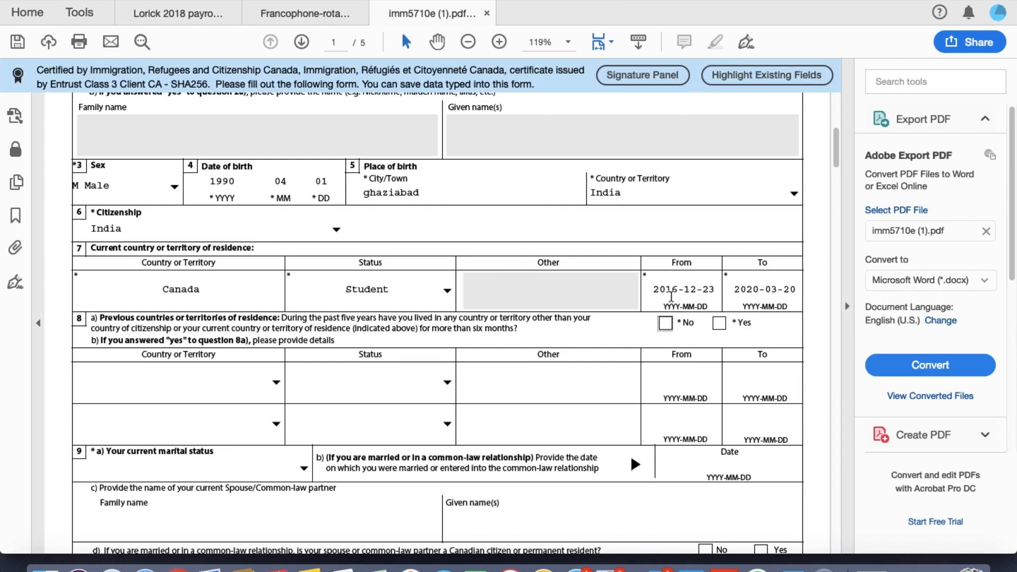
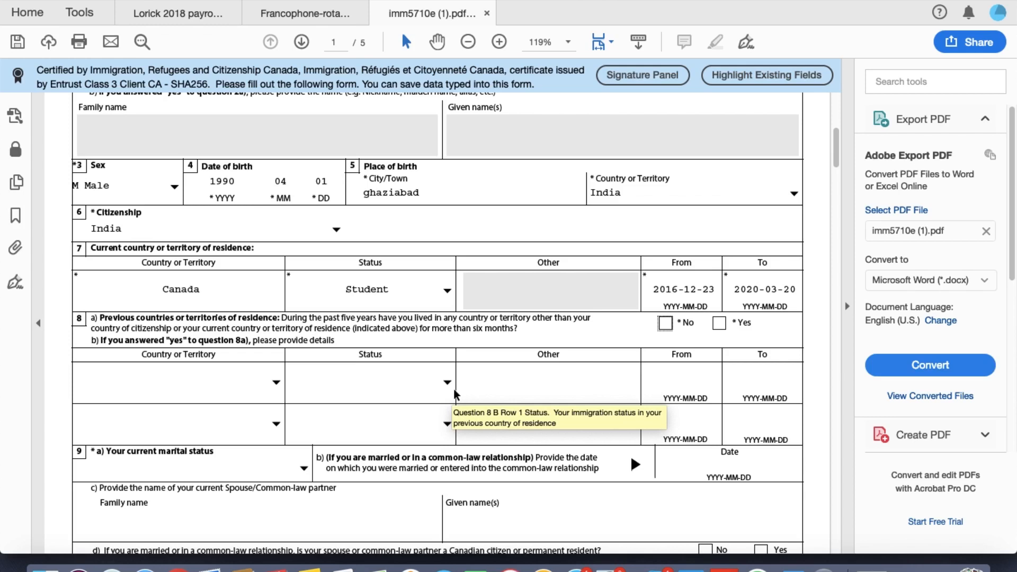
Step: Answer No to having lived in other countries in the past five years
click(668, 323)
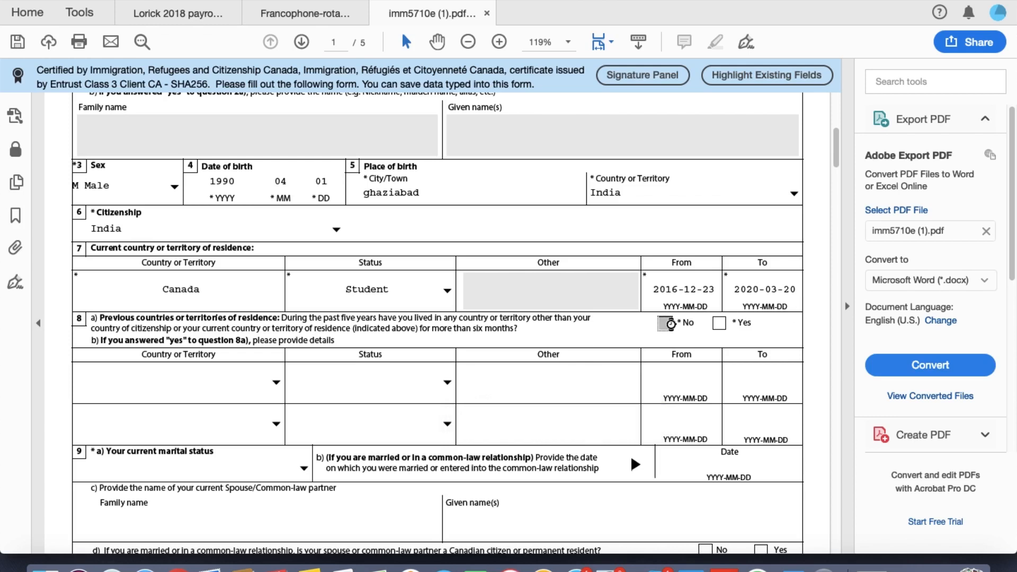
scroll(643, 371, down, 3)
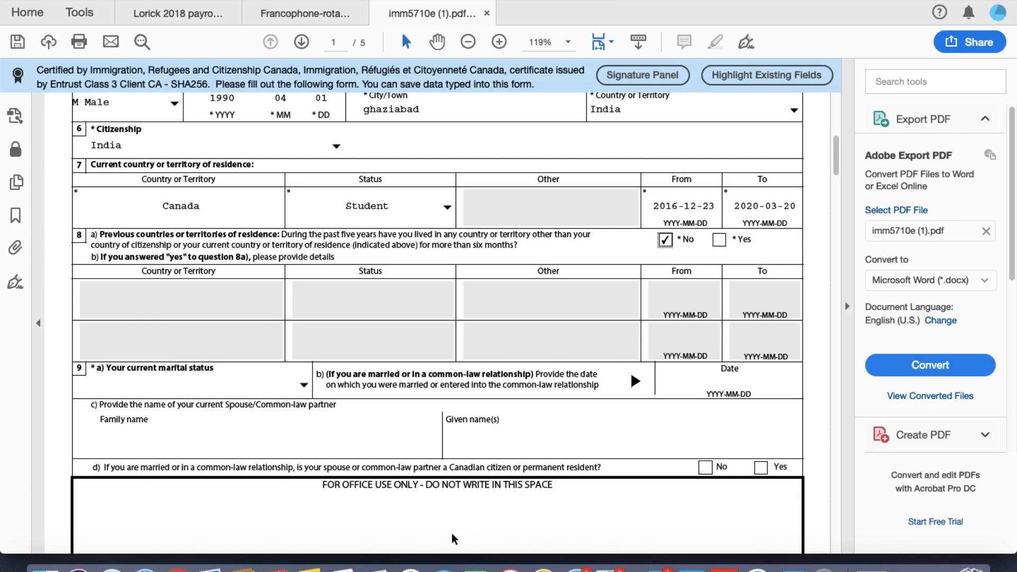
scroll(454, 536, down, 3)
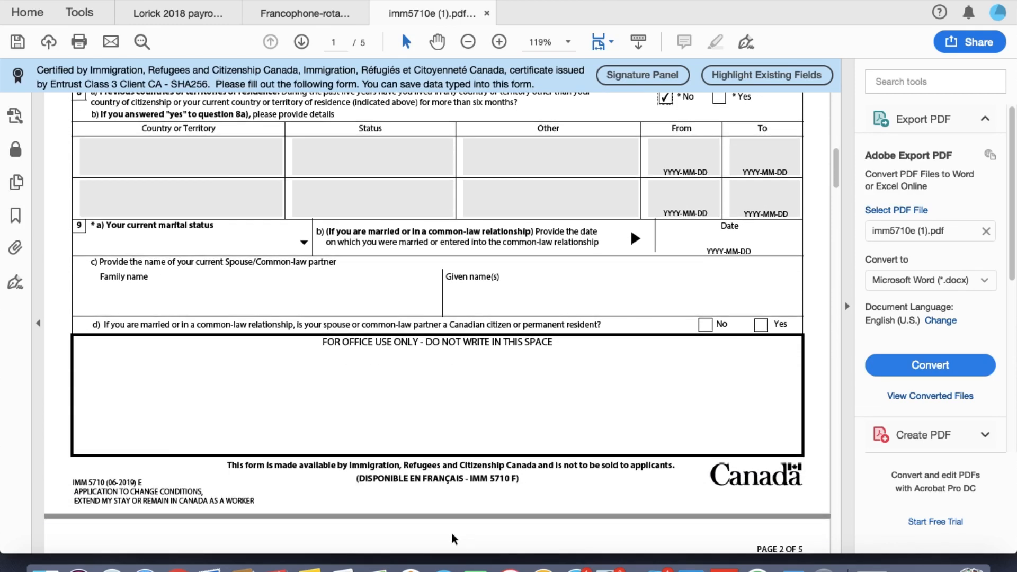
Step: Set current marital status to Single and move on to page 2
click(304, 242)
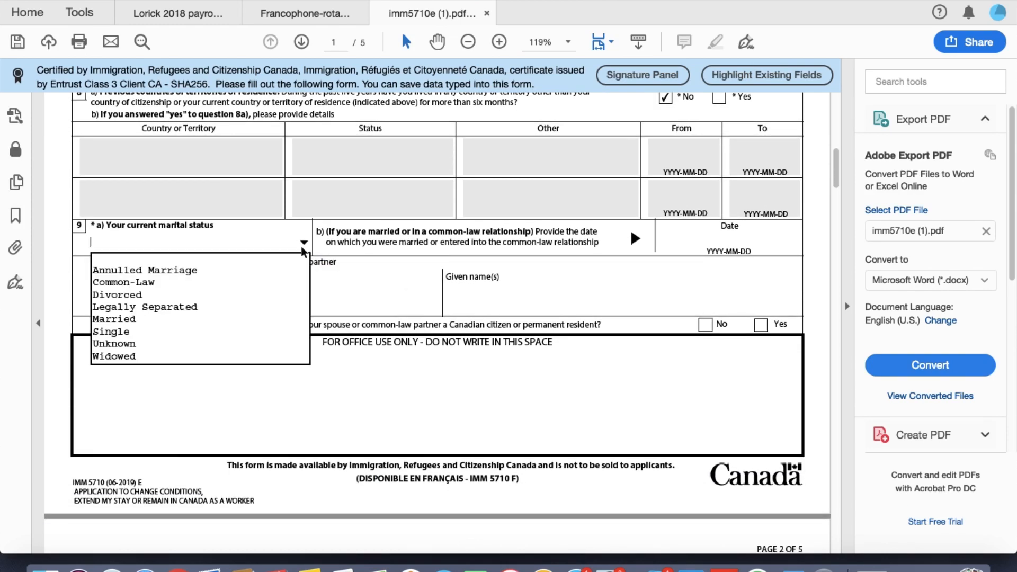
click(219, 332)
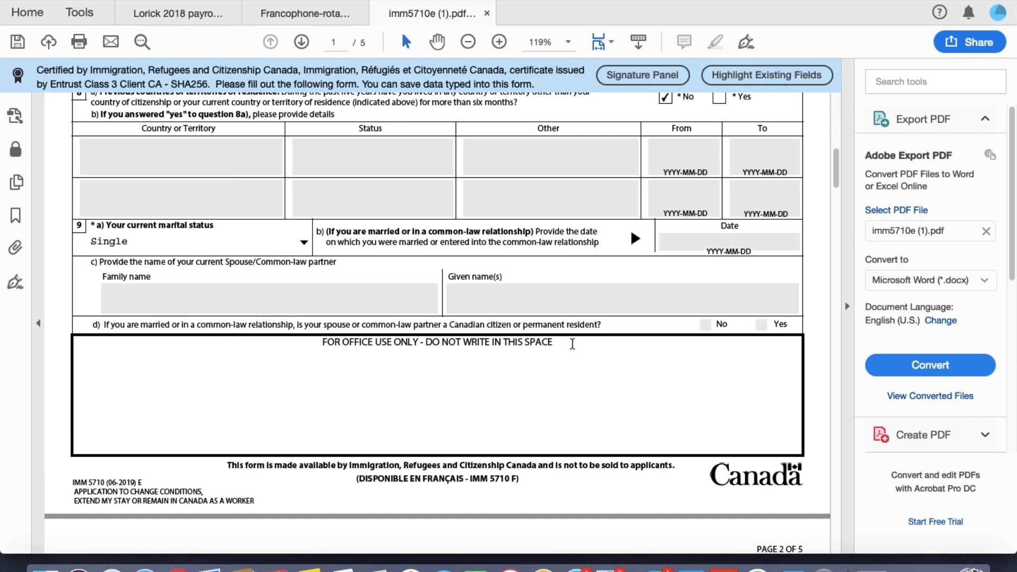
scroll(572, 345, down, 2)
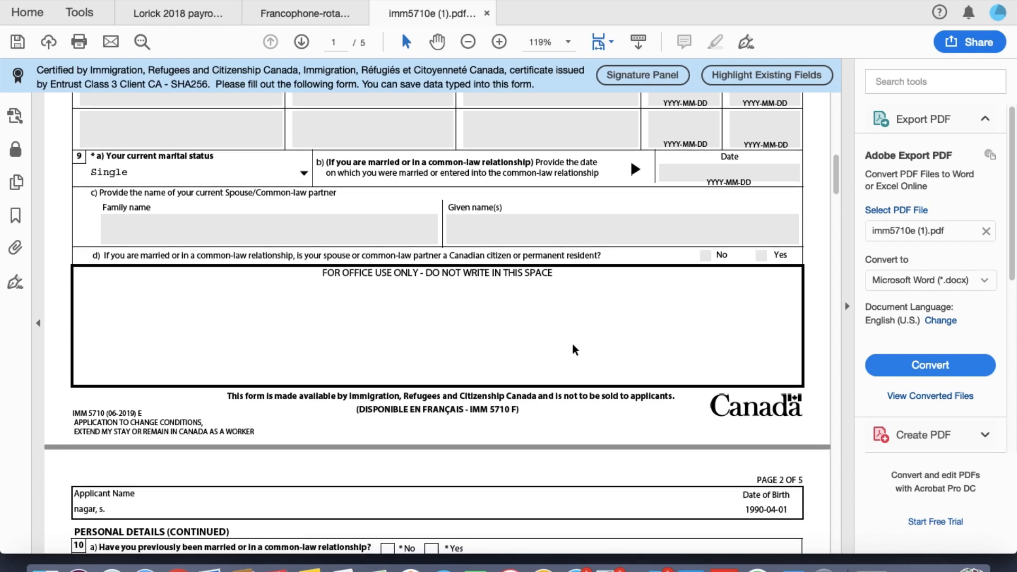
scroll(572, 344, down, 5)
scroll(572, 345, down, 2)
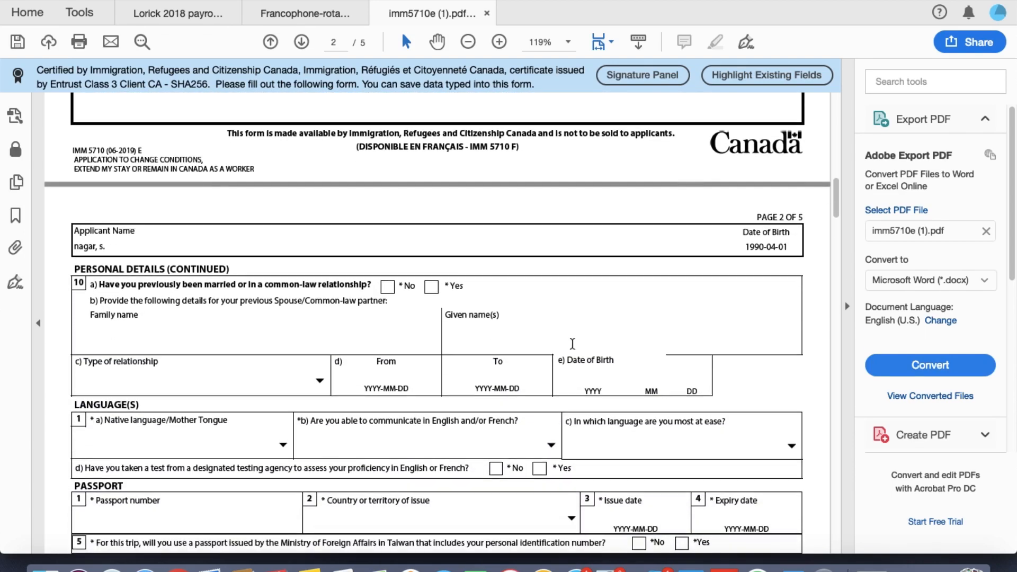
Step: Answer No to any previous marriage and choose Hindi as native language
click(387, 284)
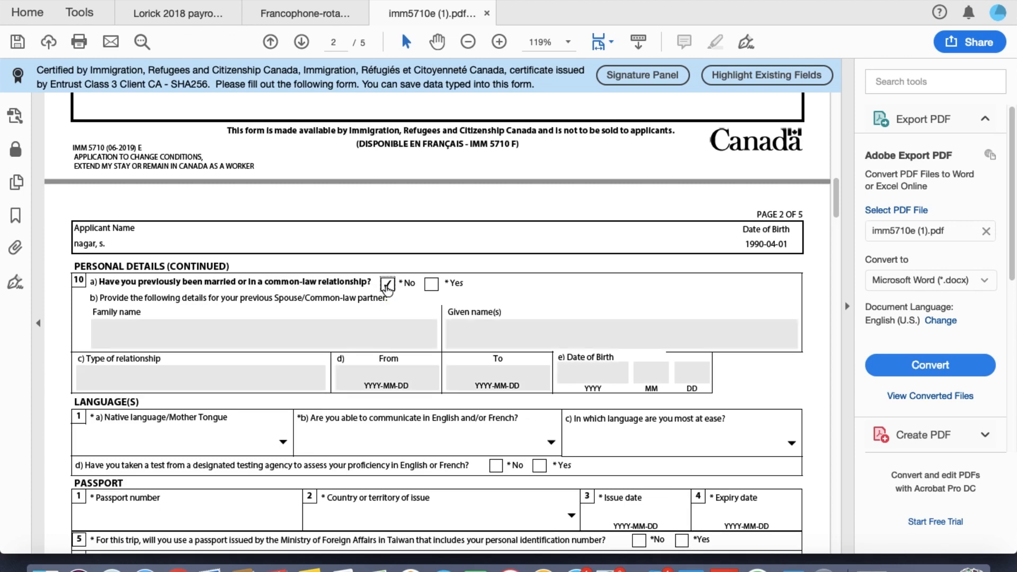
scroll(418, 331, down, 3)
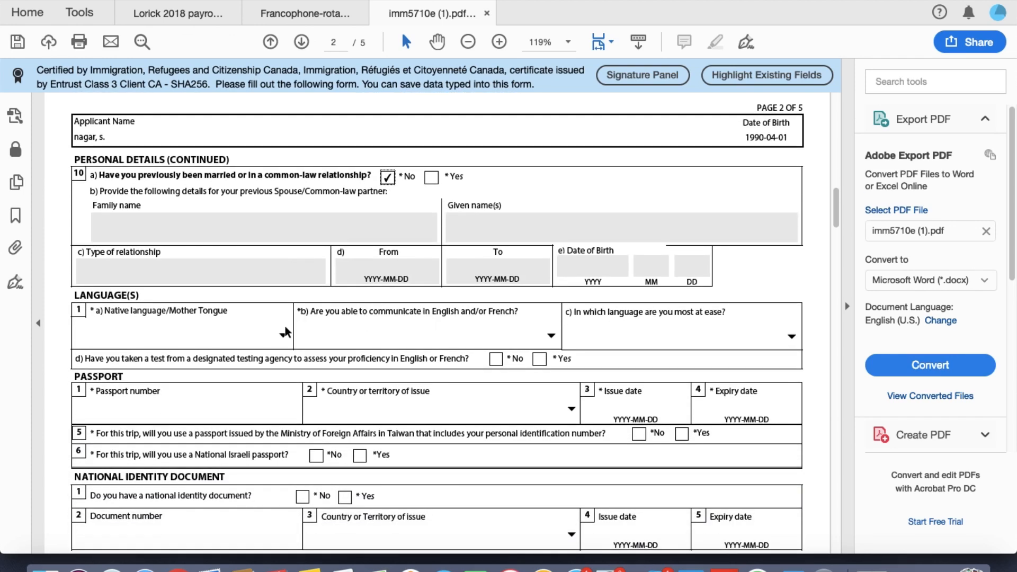
click(284, 338)
key(i)
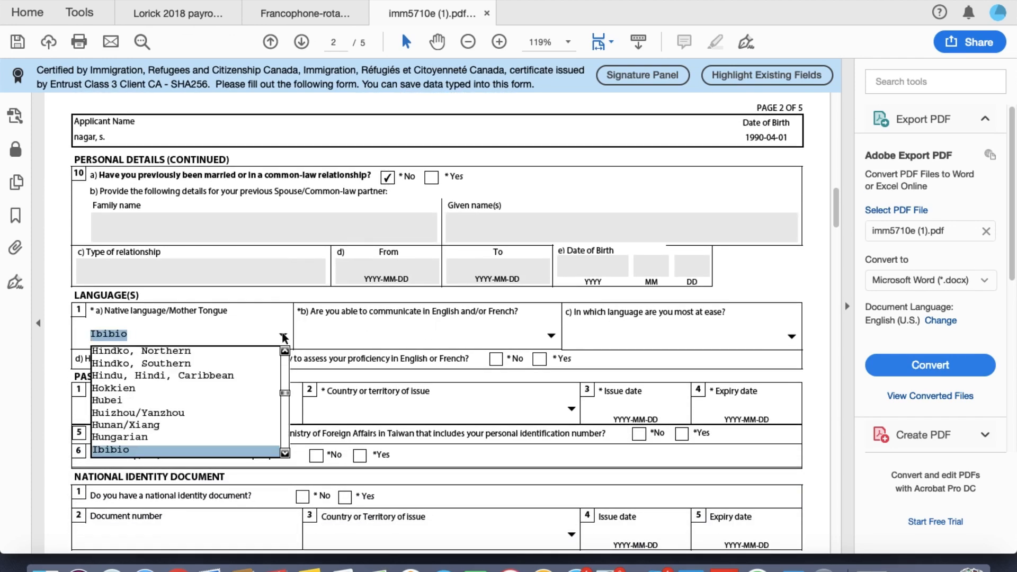
key(h)
key(Down)
key(Down)
key(Down)
key(Down)
key(Down)
key(Down)
key(Down)
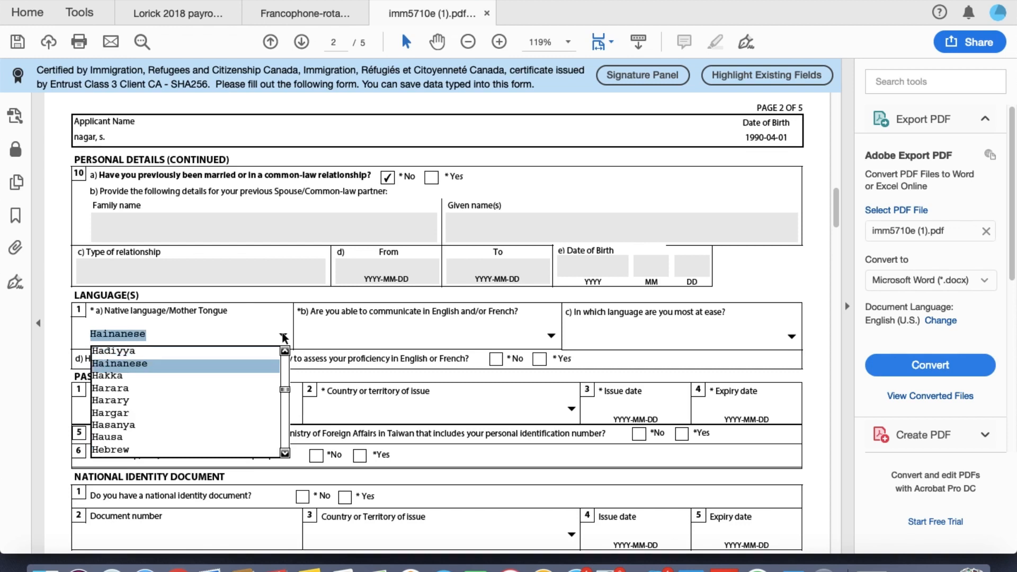
key(Down)
key(Down)
key(Down)
key(Down)
key(Down)
key(Down)
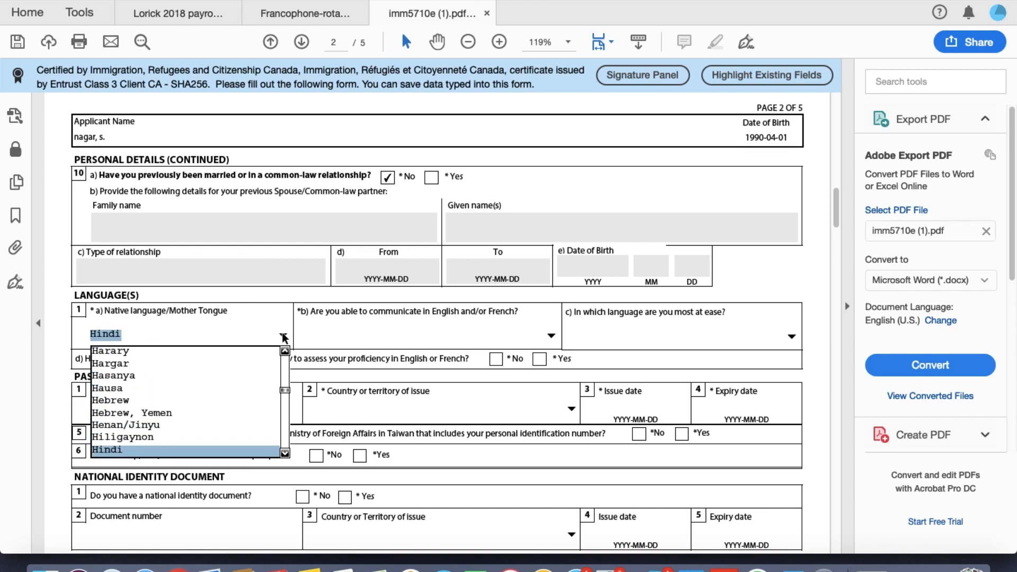
key(Up)
key(Return)
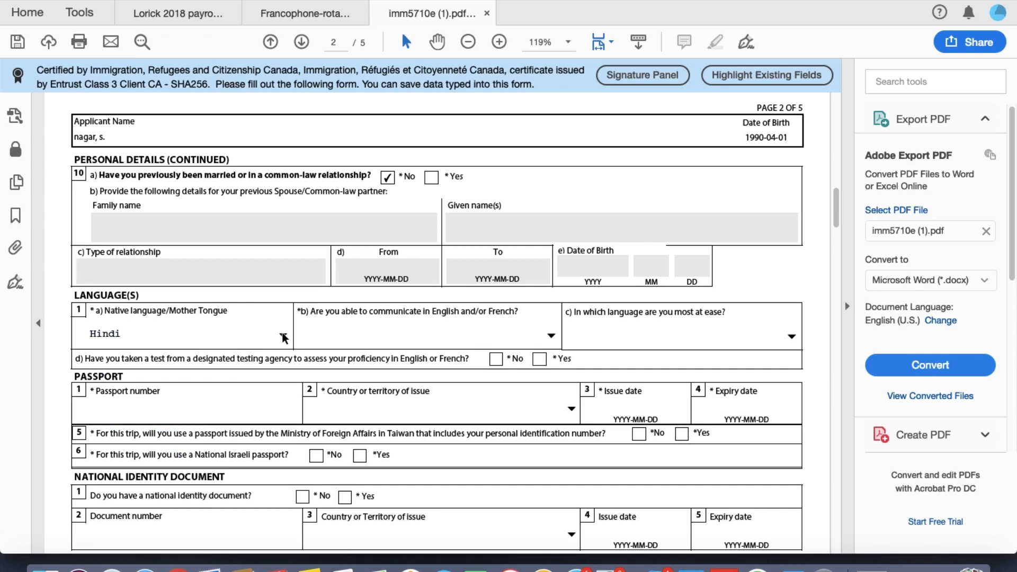
Step: State that the applicant communicates in English
scroll(537, 346, down, 1)
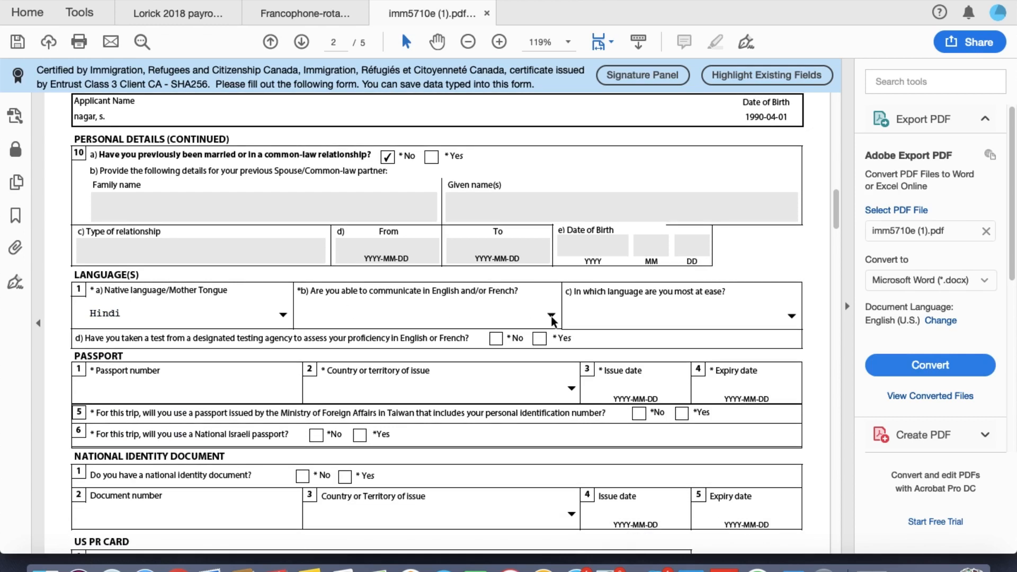
click(551, 316)
click(533, 338)
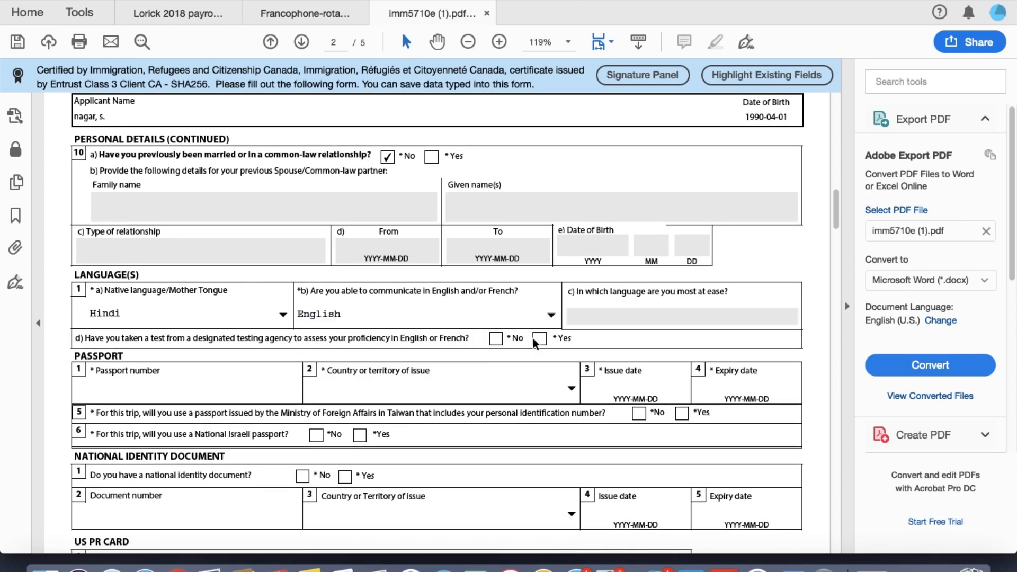
scroll(459, 436, down, 2)
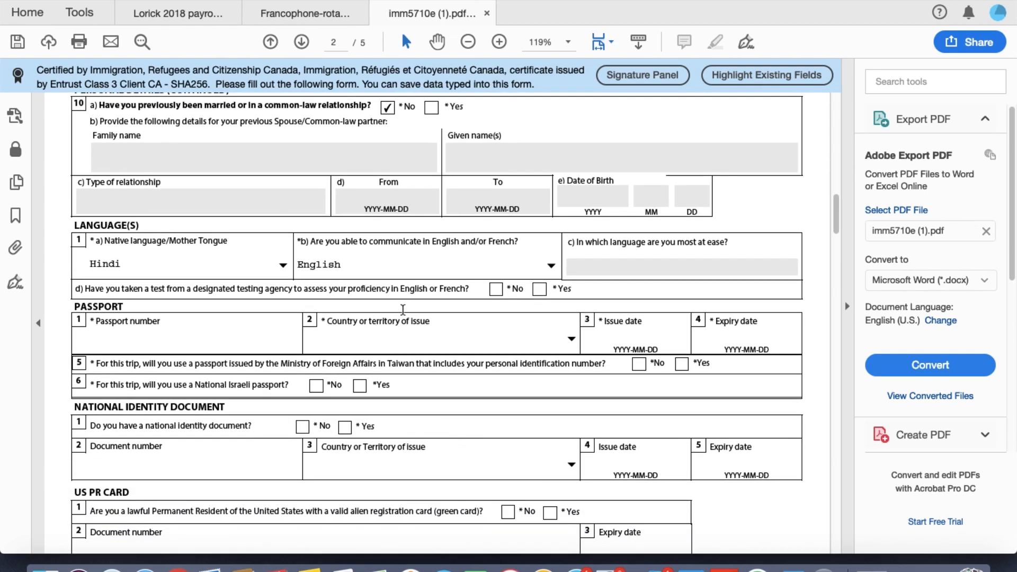
Step: Answer No to the language test, then enter the passport number with India as issuing country
click(495, 290)
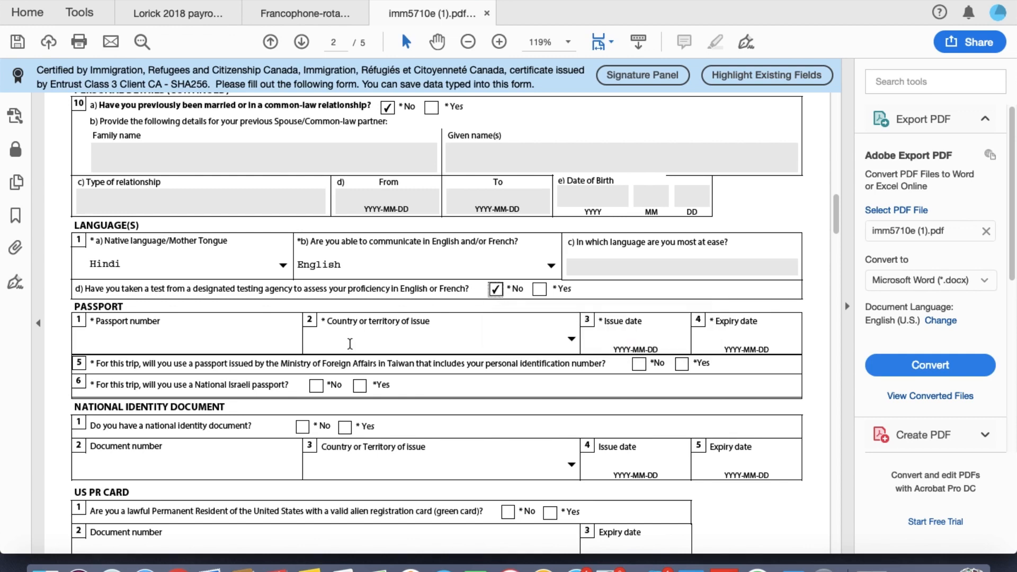
scroll(350, 344, down, 2)
click(258, 296)
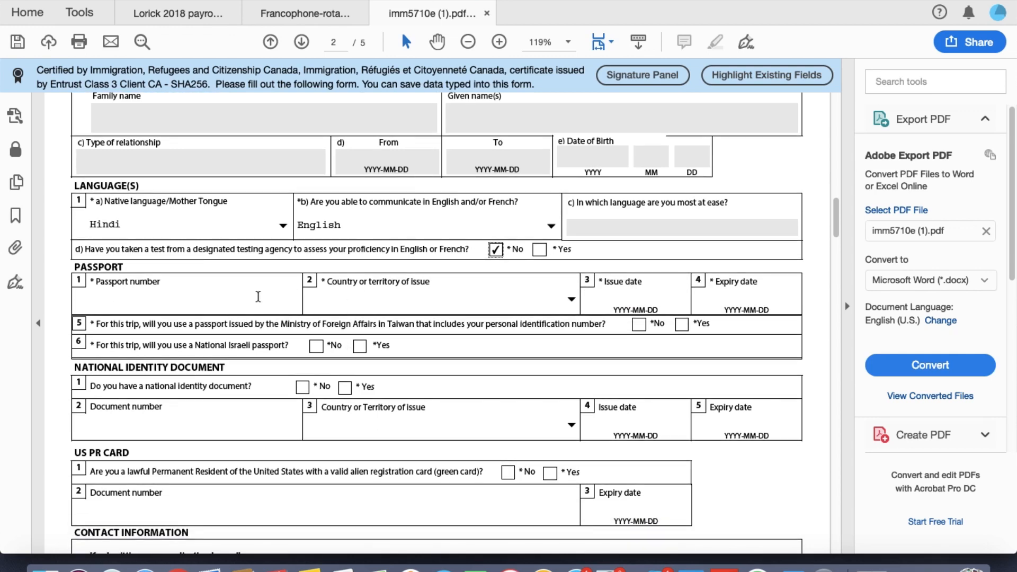
click(572, 307)
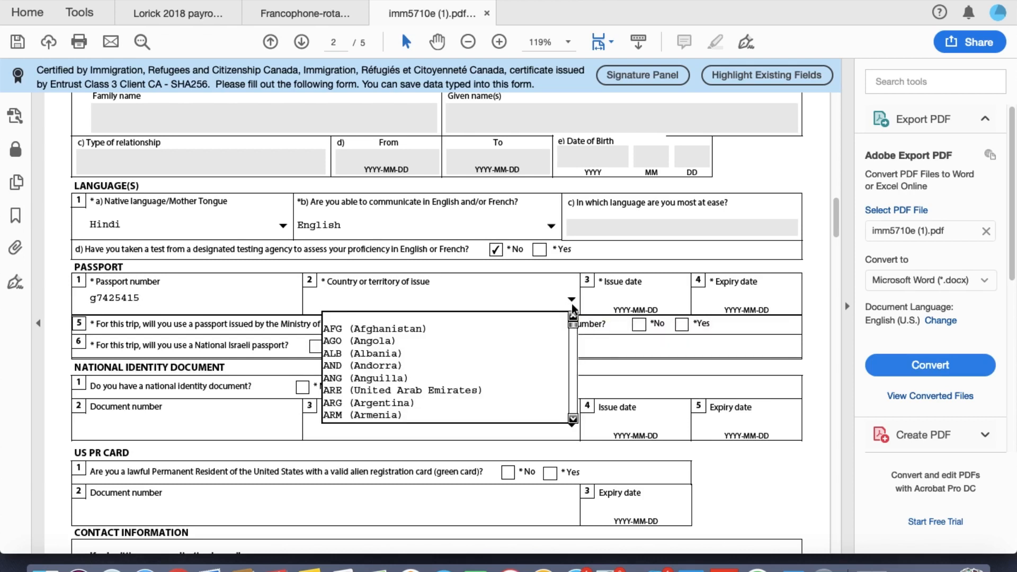
key(i)
key(n)
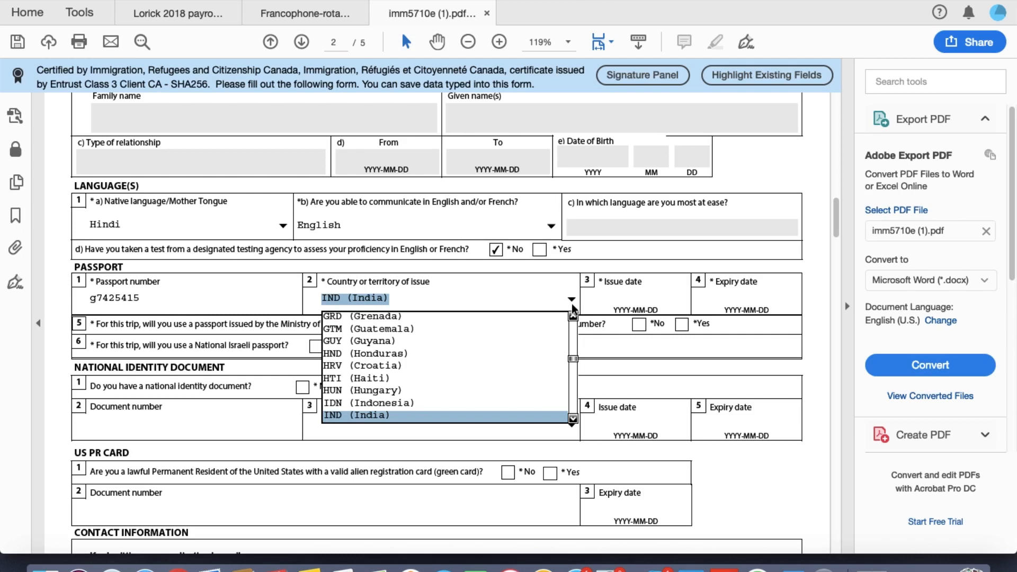
key(Return)
Step: Enter passport issue date 2016-04-20, fixing the missing hyphen after the format error
click(618, 303)
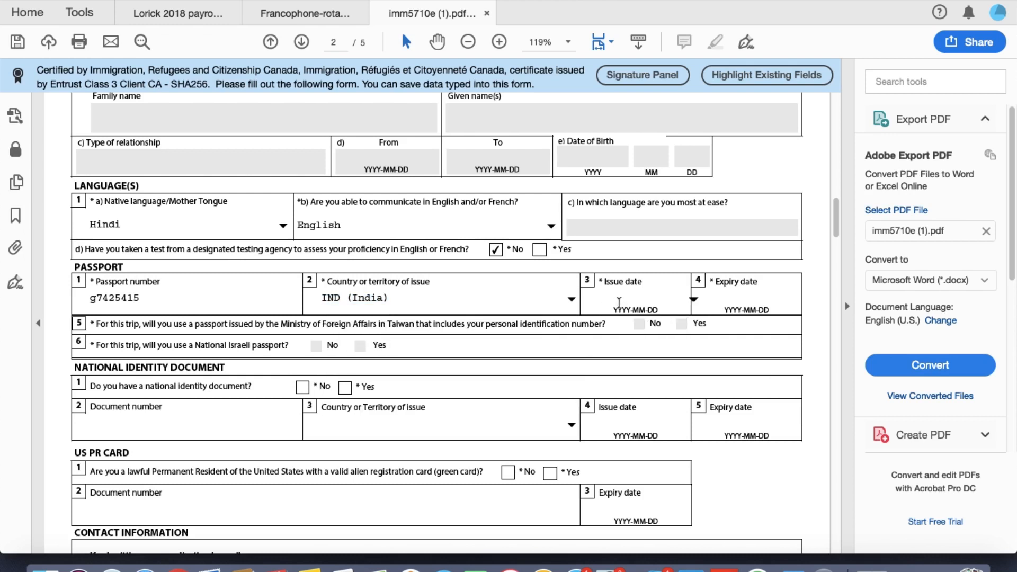
text(2016-0420)
key(Tab)
click(614, 228)
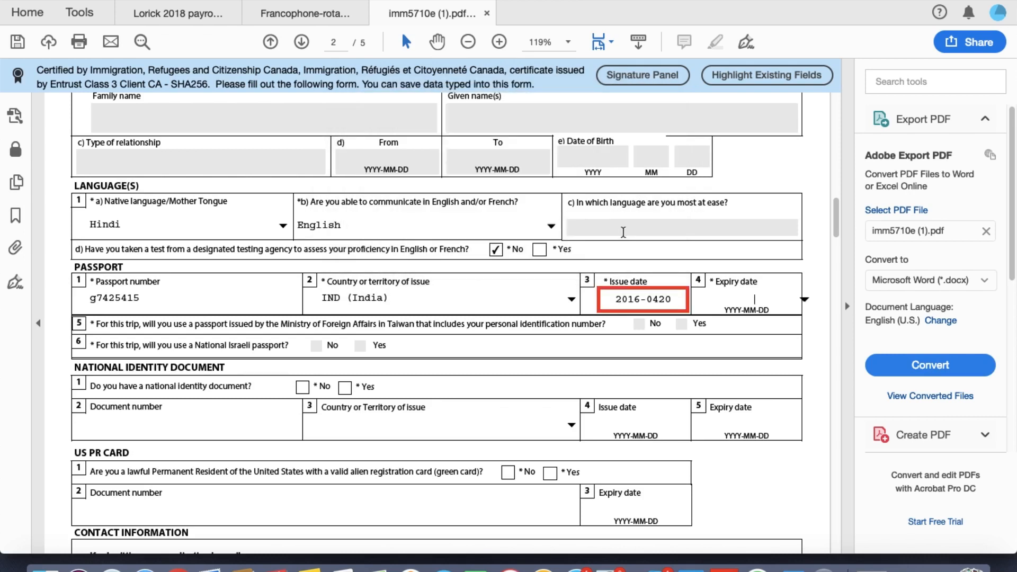
click(660, 299)
text(-)
key(Tab)
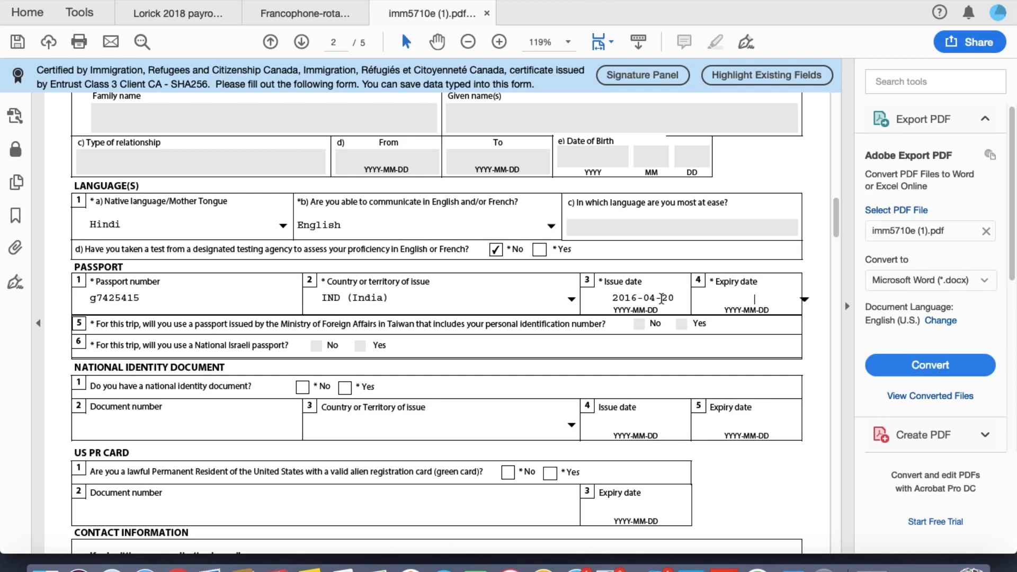
Step: Enter passport expiry date 2026-04-19, correcting the hyphen after the format error
text(2026-0419)
key(Tab)
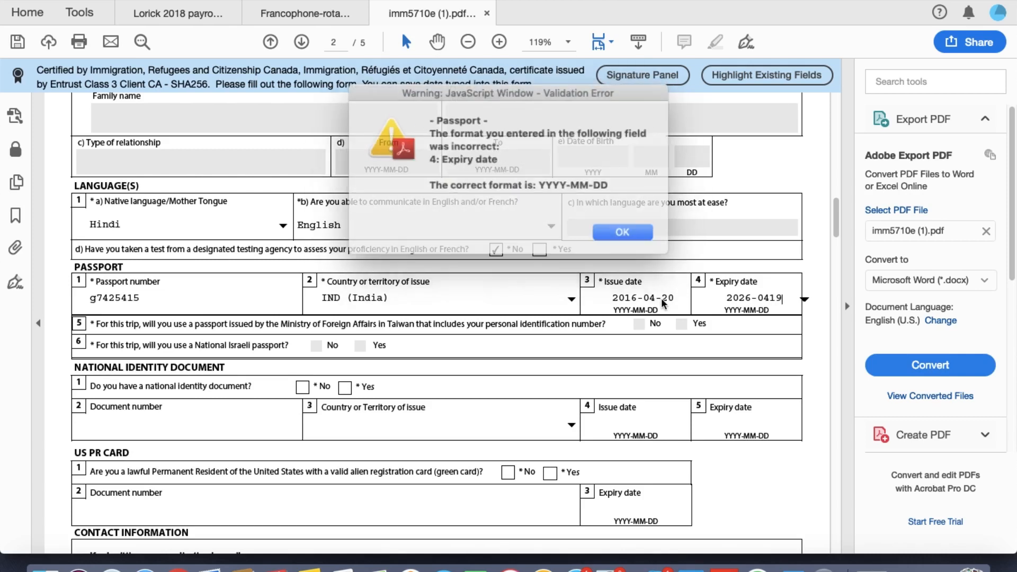
click(608, 229)
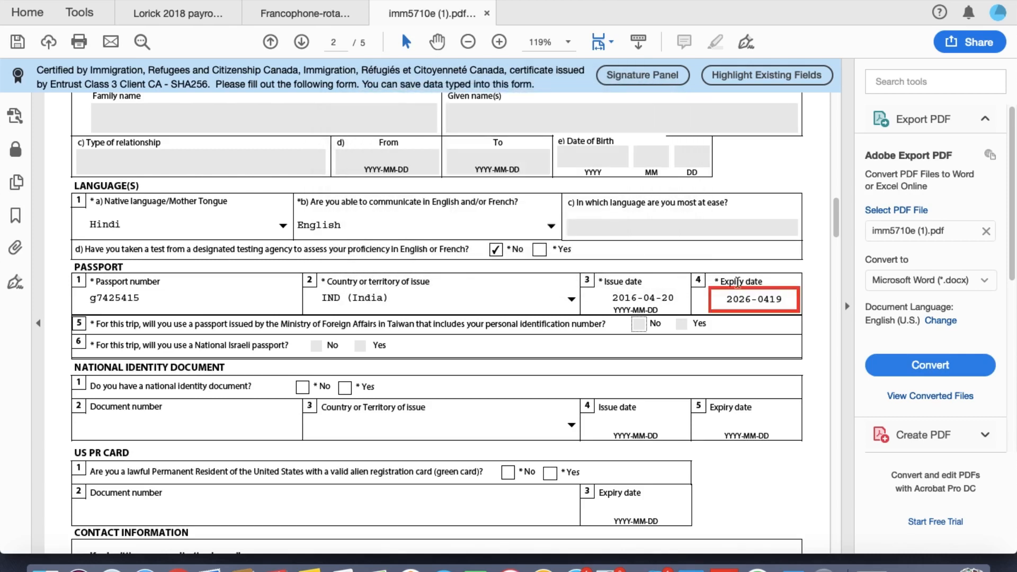
click(772, 301)
text(-)
key(Tab)
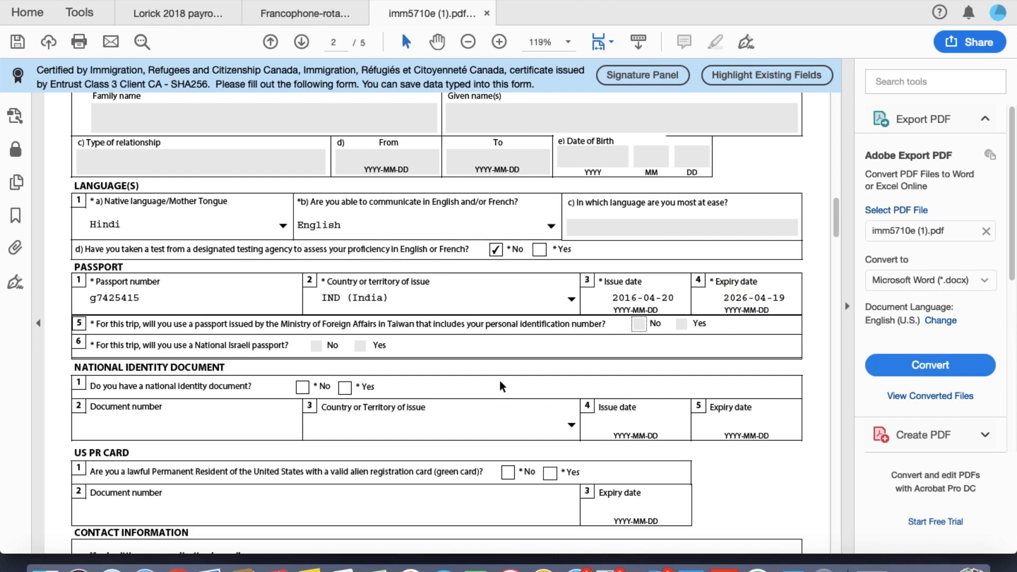
scroll(395, 427, down, 1)
scroll(395, 426, down, 2)
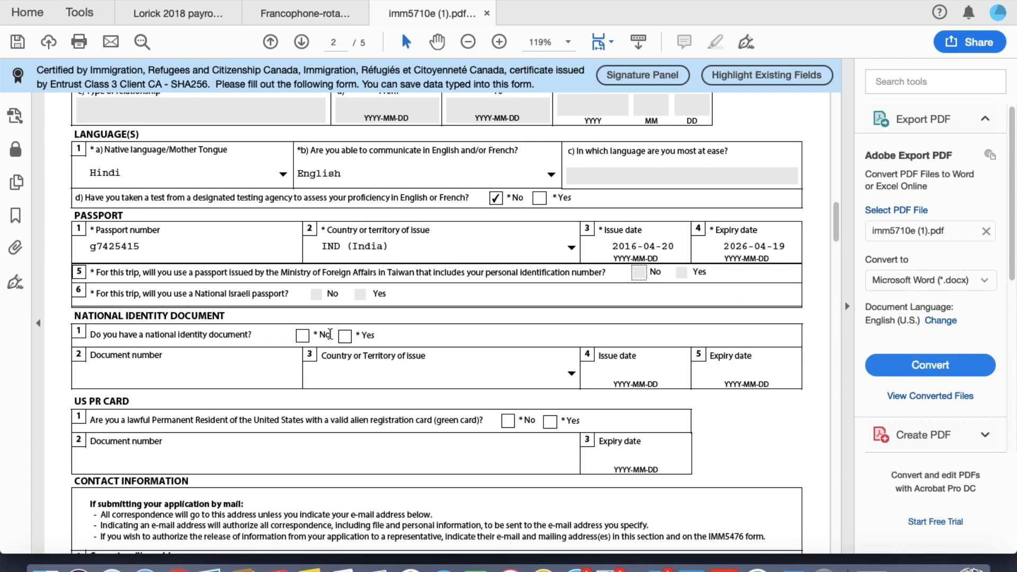
Step: Answer No to national identity document and US PR card, reaching Contact Information
scroll(329, 333, down, 2)
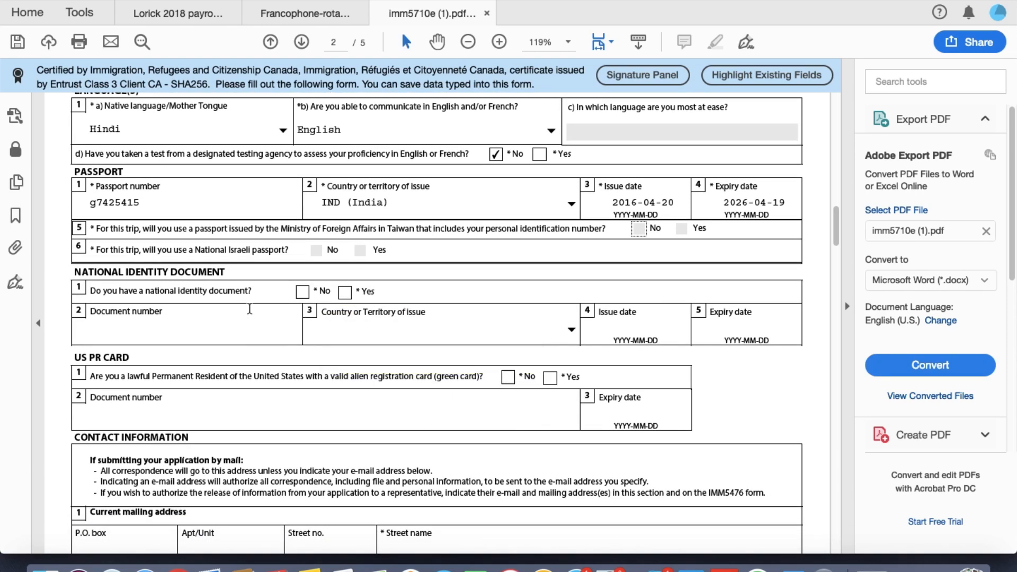
click(302, 291)
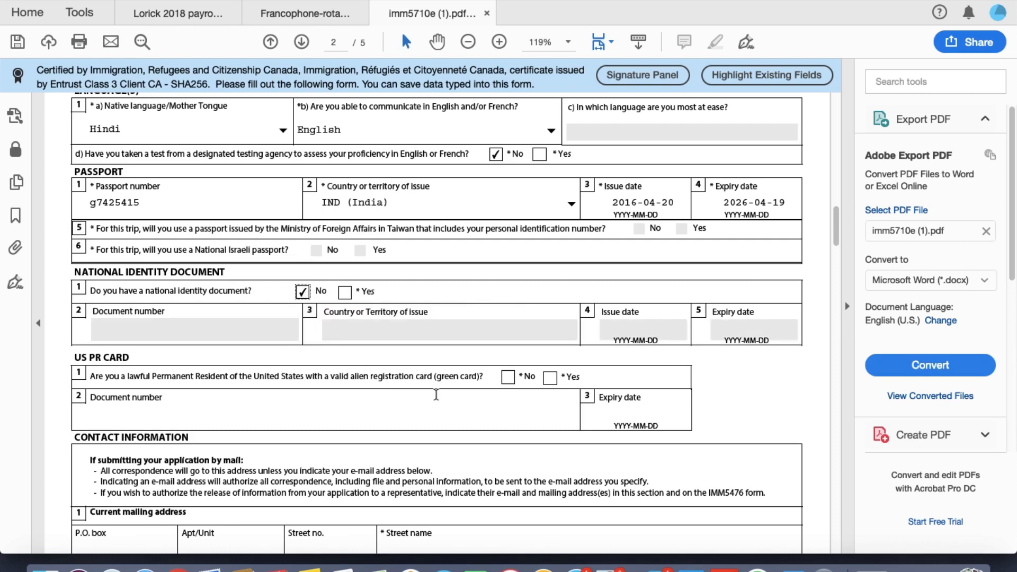
scroll(436, 395, down, 4)
scroll(436, 395, down, 3)
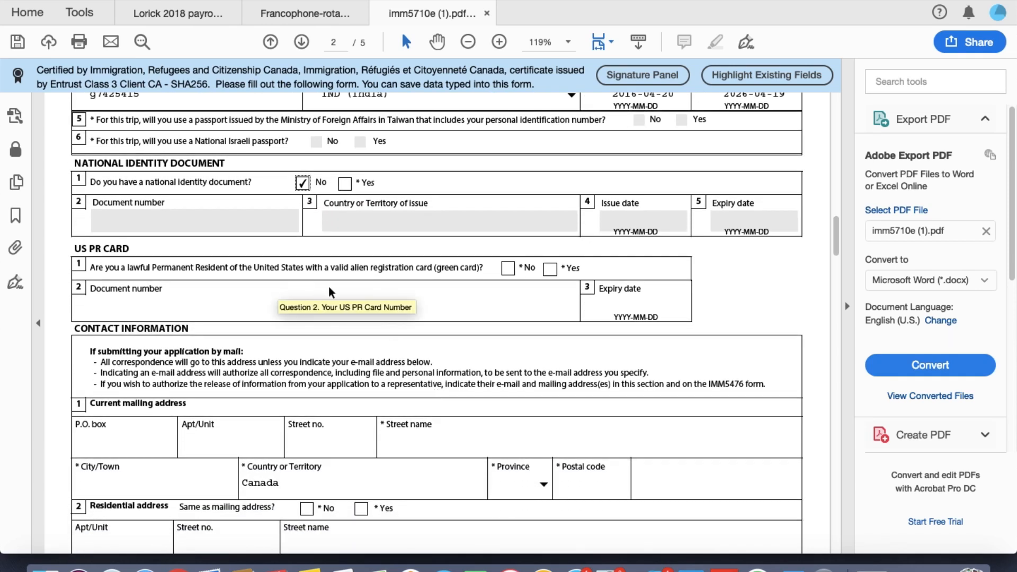
click(508, 268)
scroll(498, 322, down, 2)
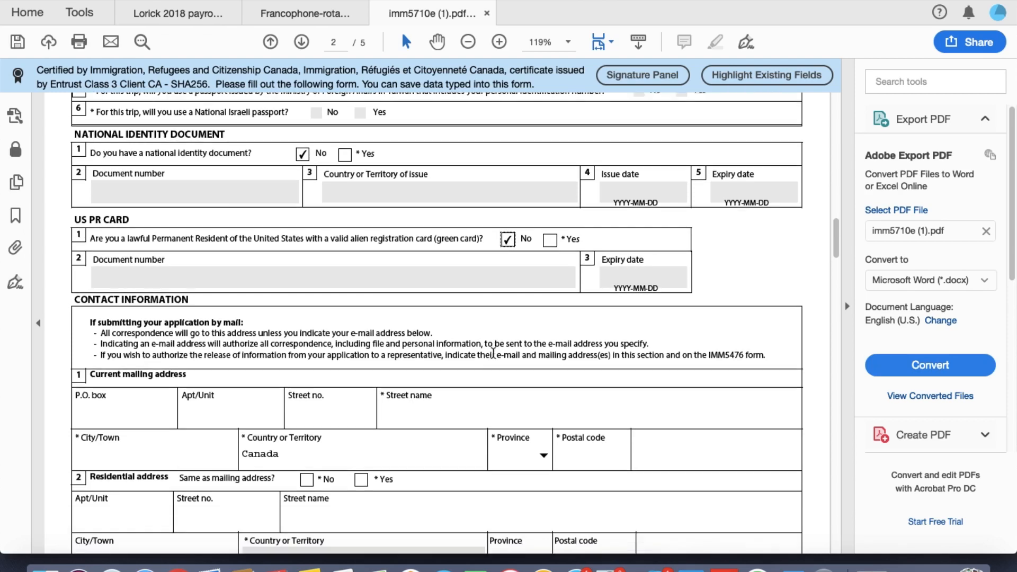
scroll(493, 353, down, 1)
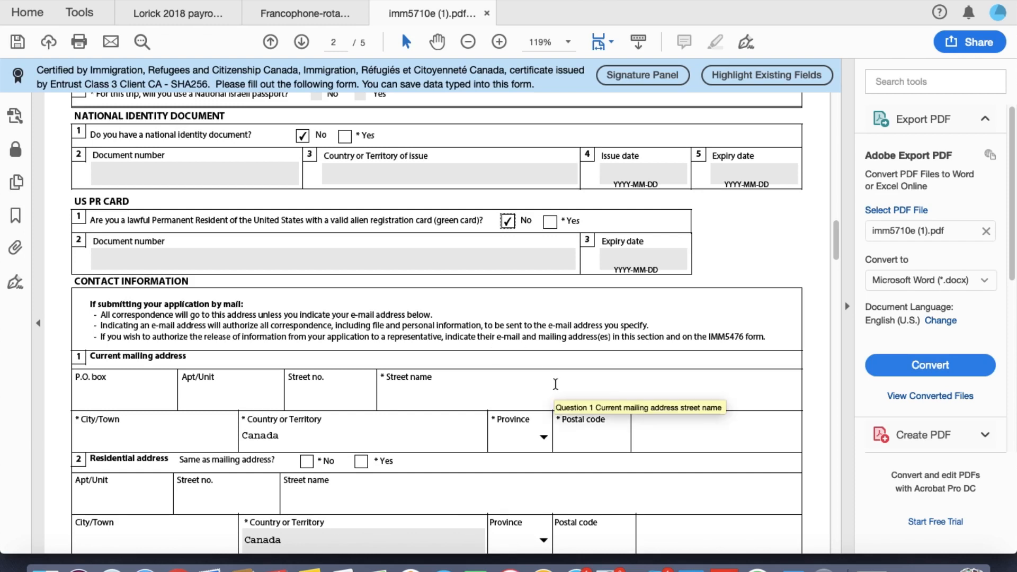
scroll(556, 387, down, 5)
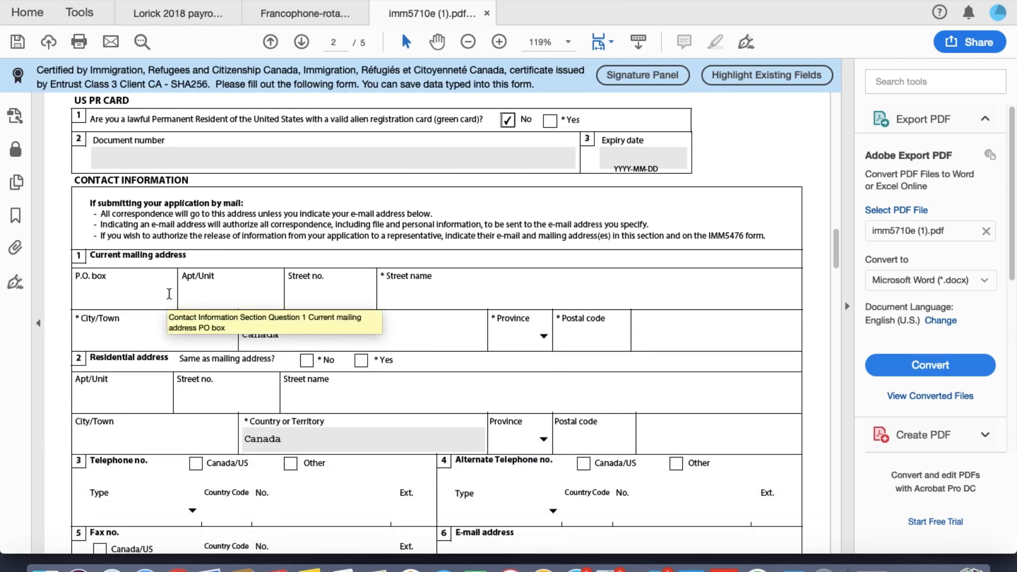
scroll(169, 294, down, 1)
scroll(169, 294, down, 1)
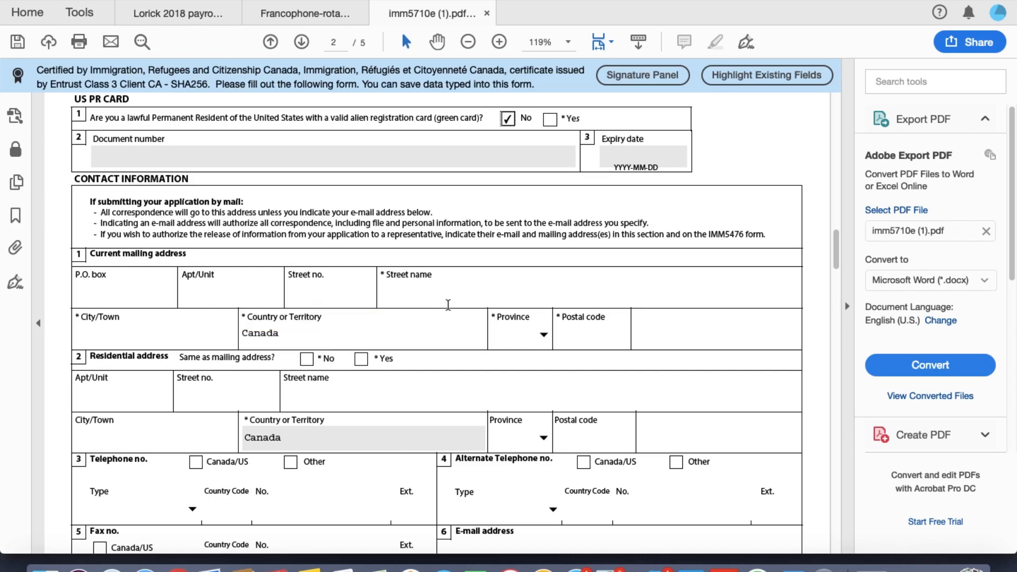
scroll(463, 299, down, 2)
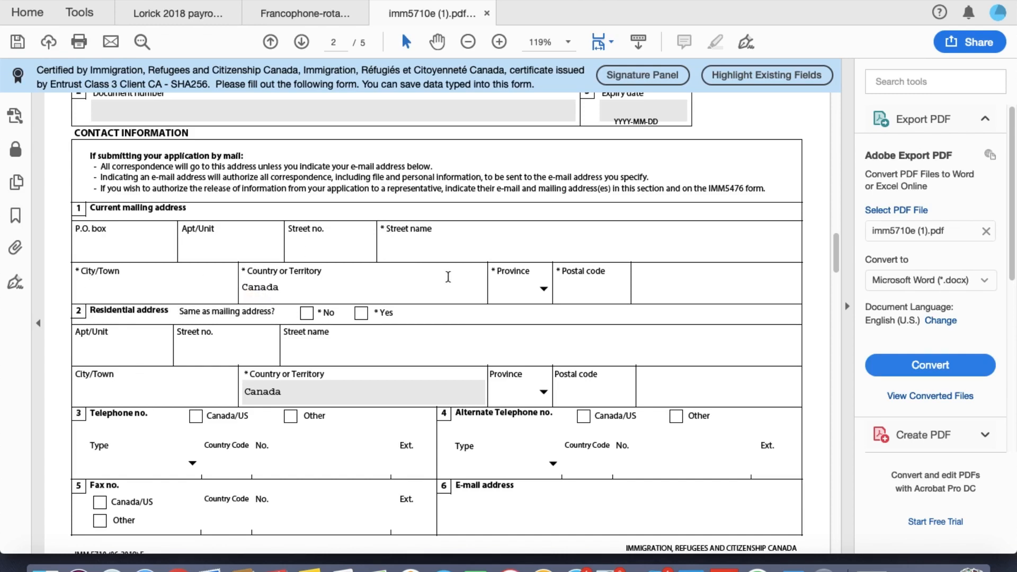
Step: Enter the mailing street address, city Vancouver, province BC and a postal code
click(345, 251)
text(123)
text(4)
text(x)
text(yz)
text( street)
click(202, 295)
text(vancouver)
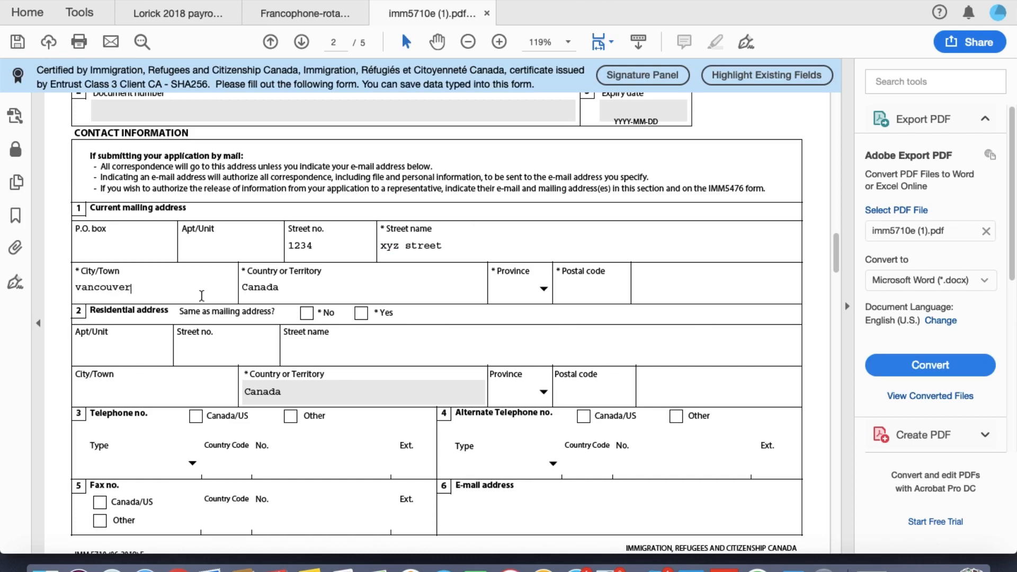
click(541, 289)
click(518, 332)
click(596, 295)
text(v2w t2e)
scroll(150, 351, down, 1)
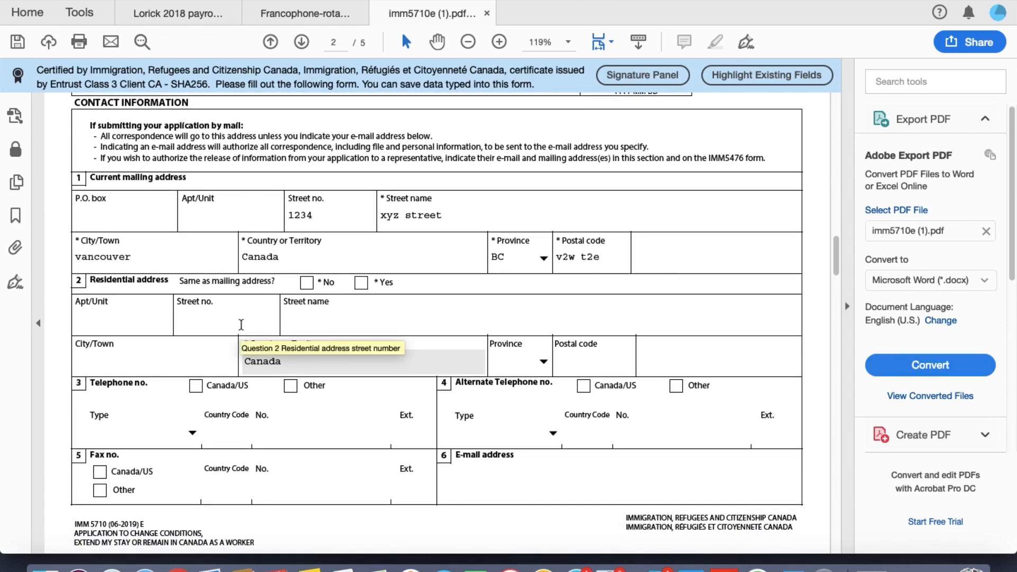
Step: Mark residential address as same as mailing and retype the postal code in valid format
click(359, 285)
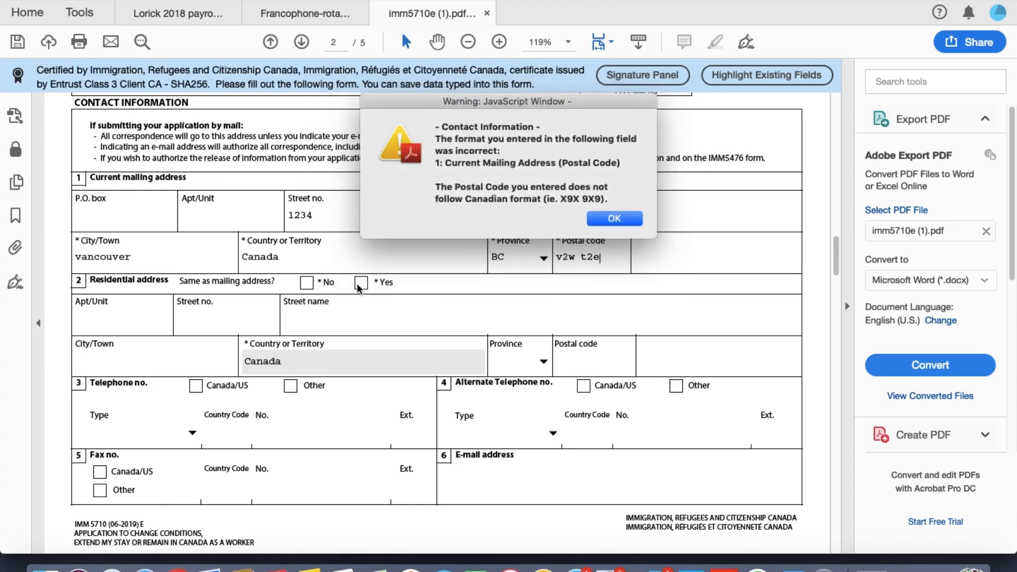
click(601, 217)
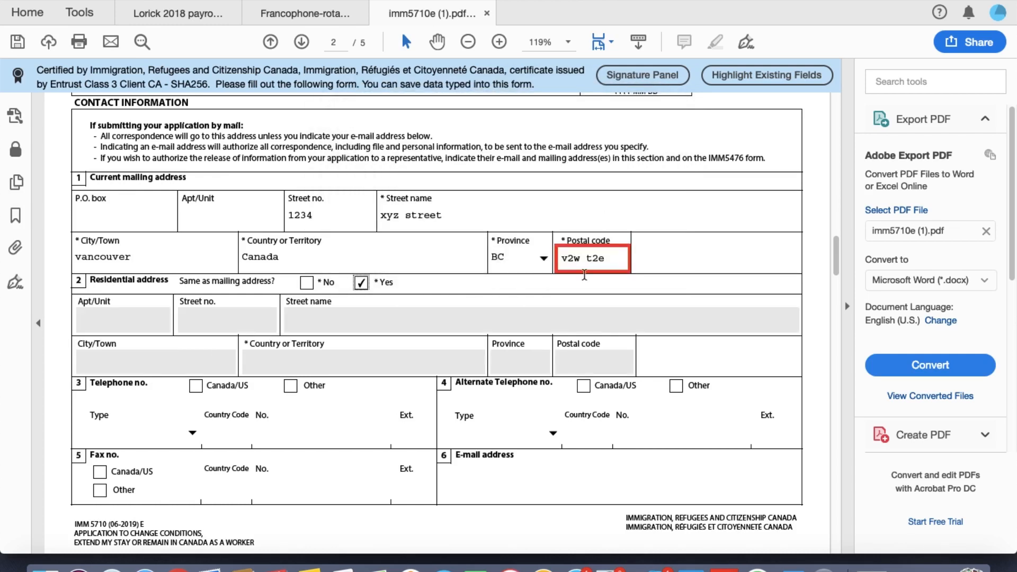
triple_click(595, 263)
text(V5G)
text( 2R)
text(6)
key(Tab)
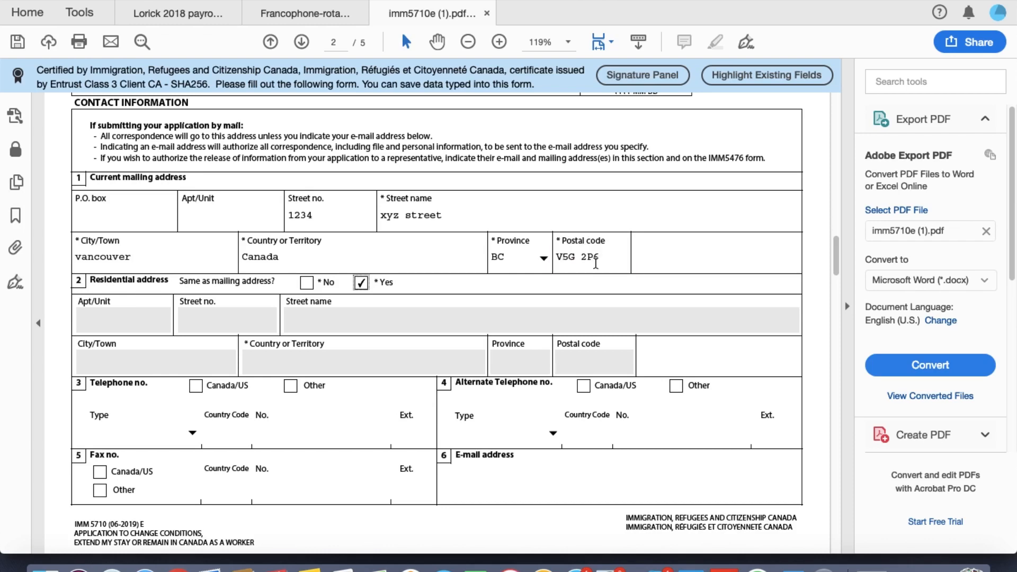
Step: Set the telephone number type to Canada/US
scroll(398, 390, down, 5)
scroll(398, 390, down, 3)
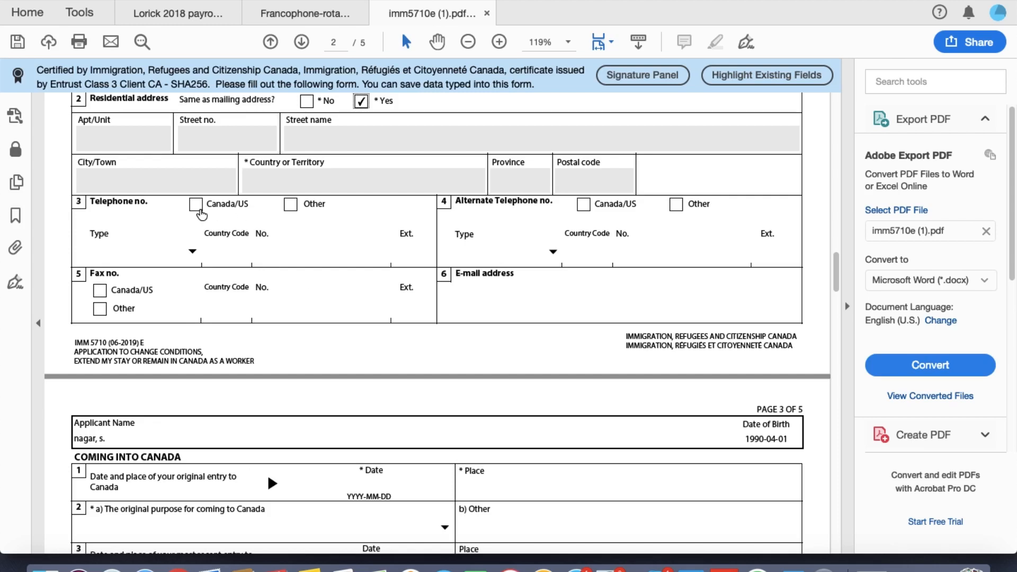
click(197, 208)
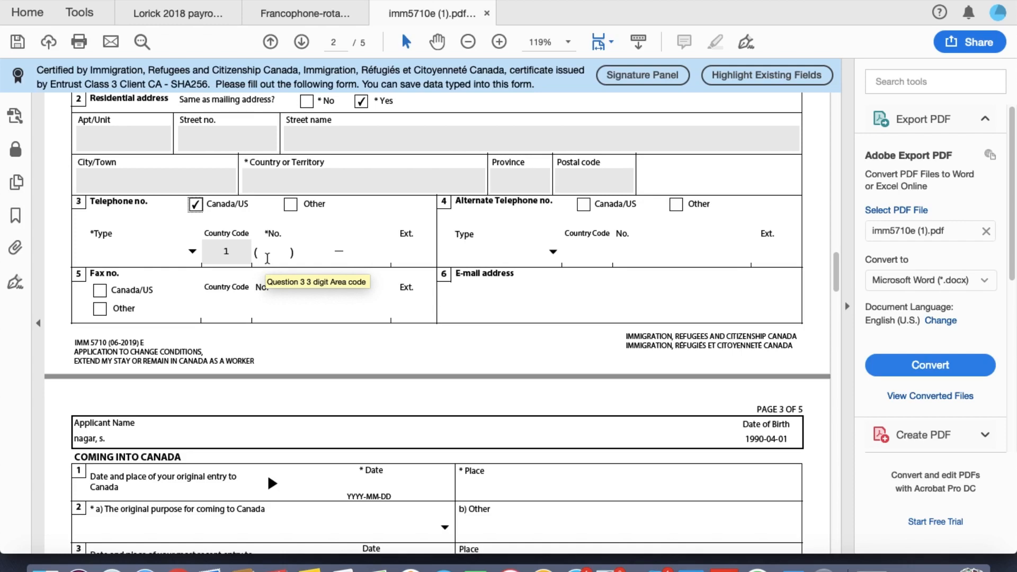
Step: Scroll back to review pages 1–2, then return to page 3's Coming into Canada section
scroll(268, 258, down, 4)
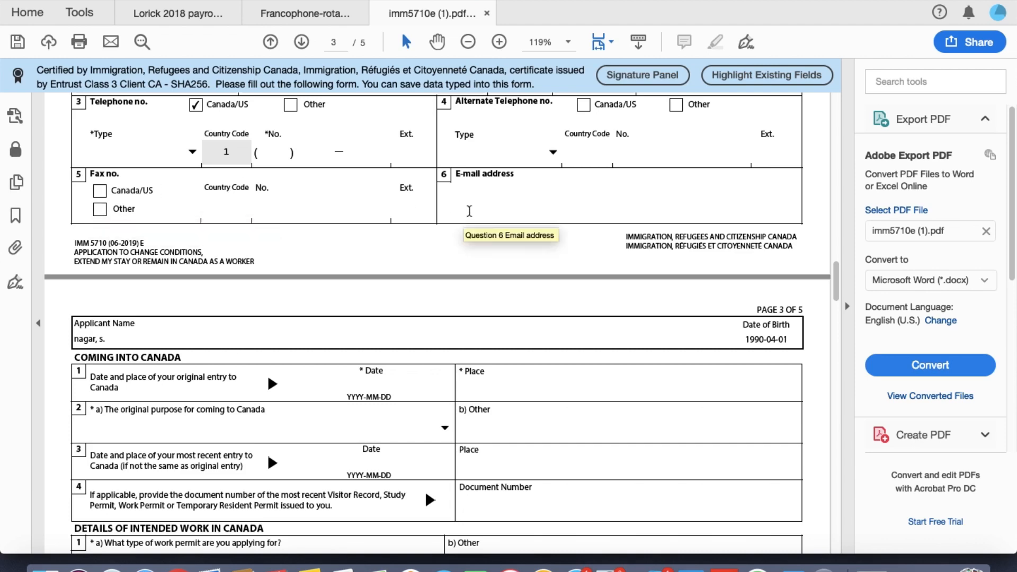
scroll(470, 211, down, 6)
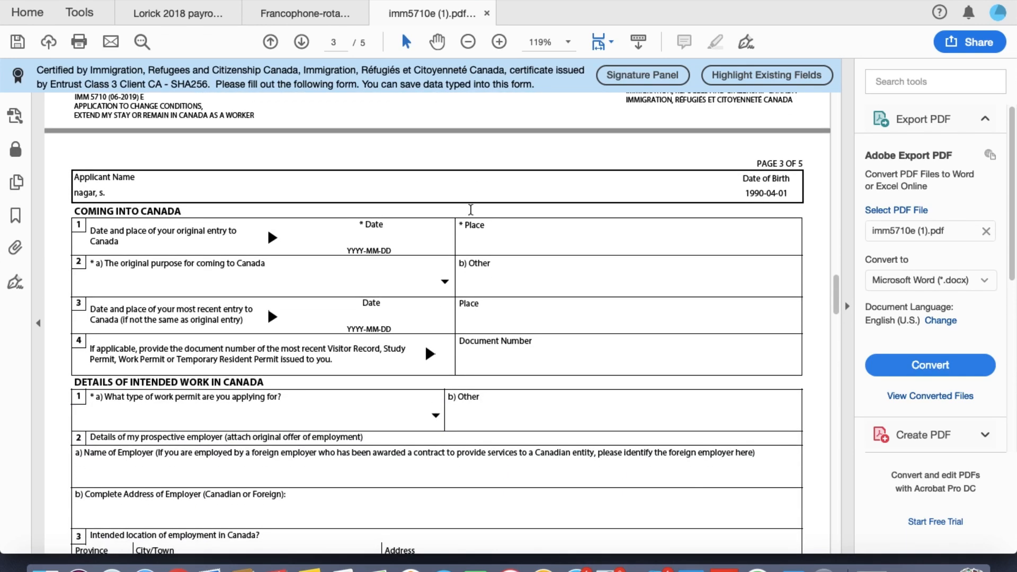
scroll(312, 240, down, 2)
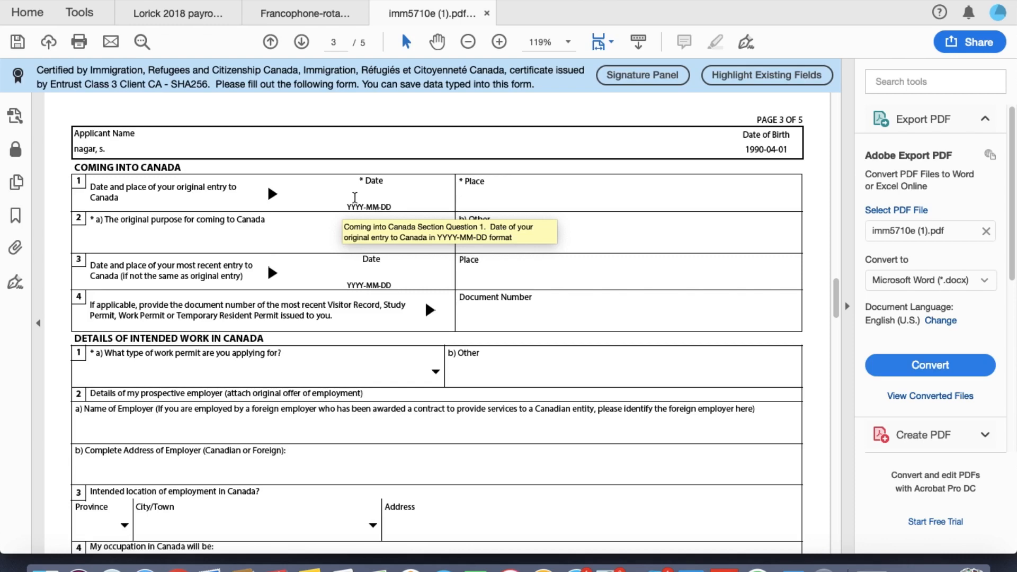
scroll(596, 323, up, 10)
scroll(596, 323, up, 10)
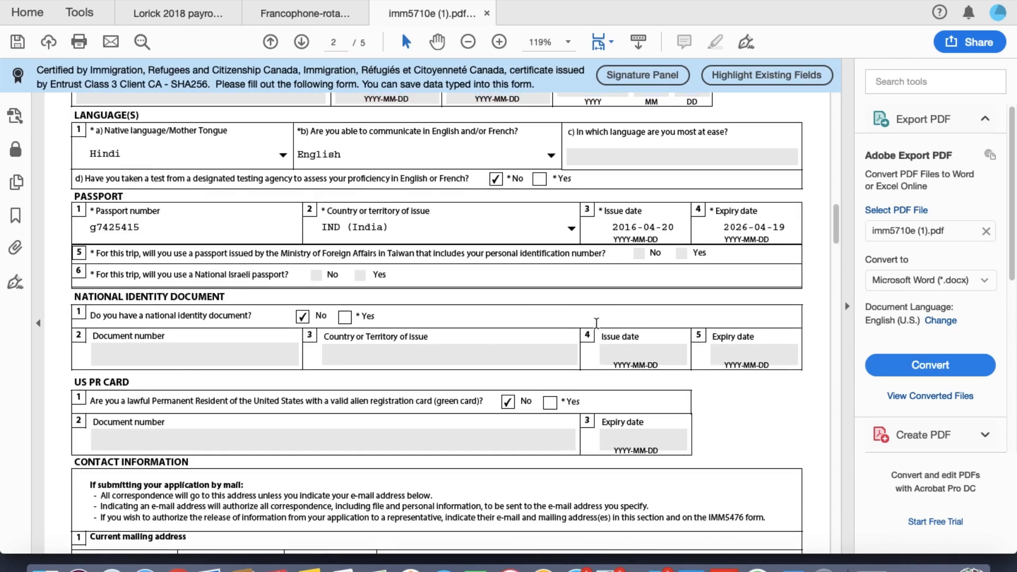
scroll(596, 325, up, 10)
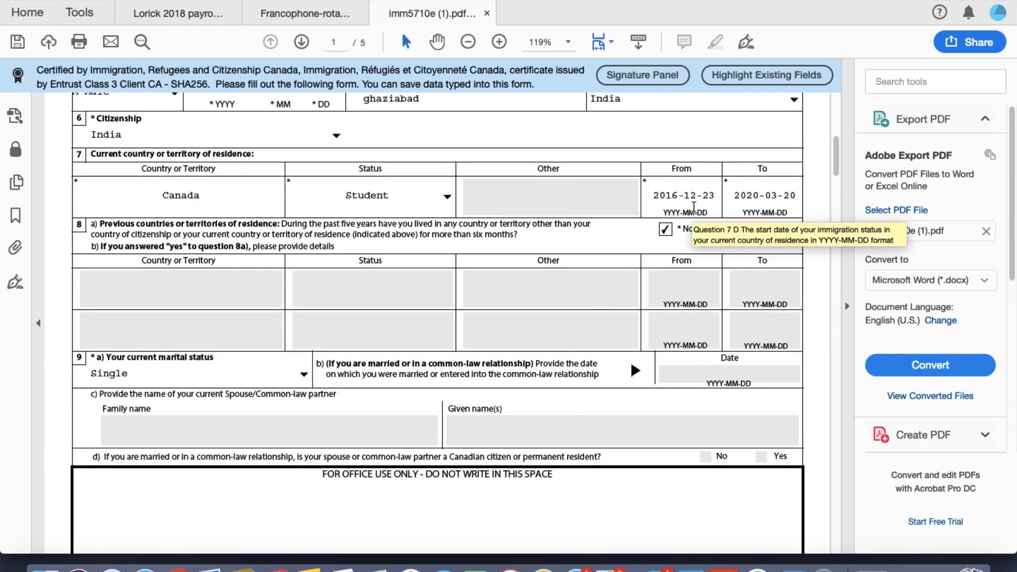
scroll(475, 373, down, 20)
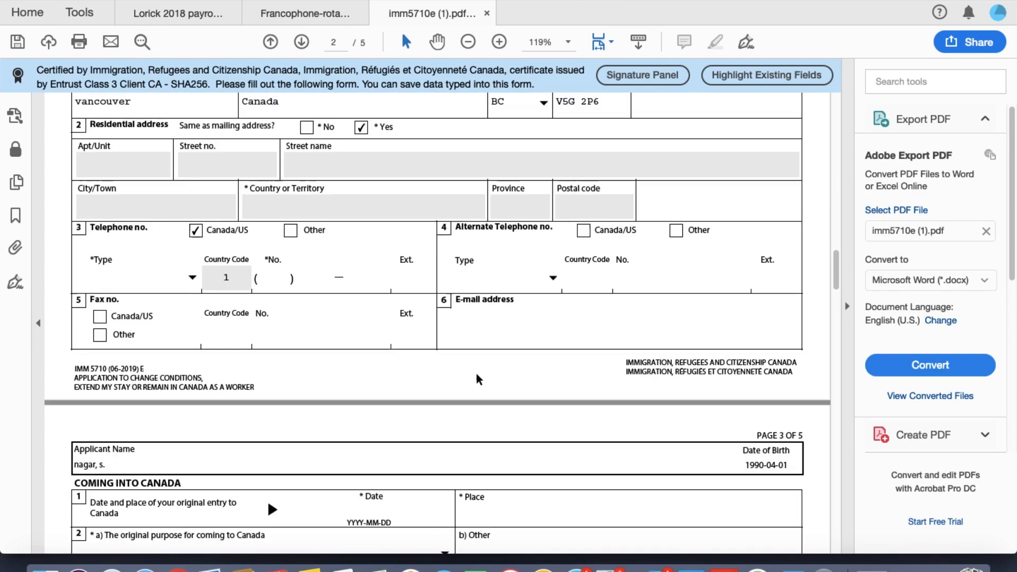
scroll(476, 374, down, 3)
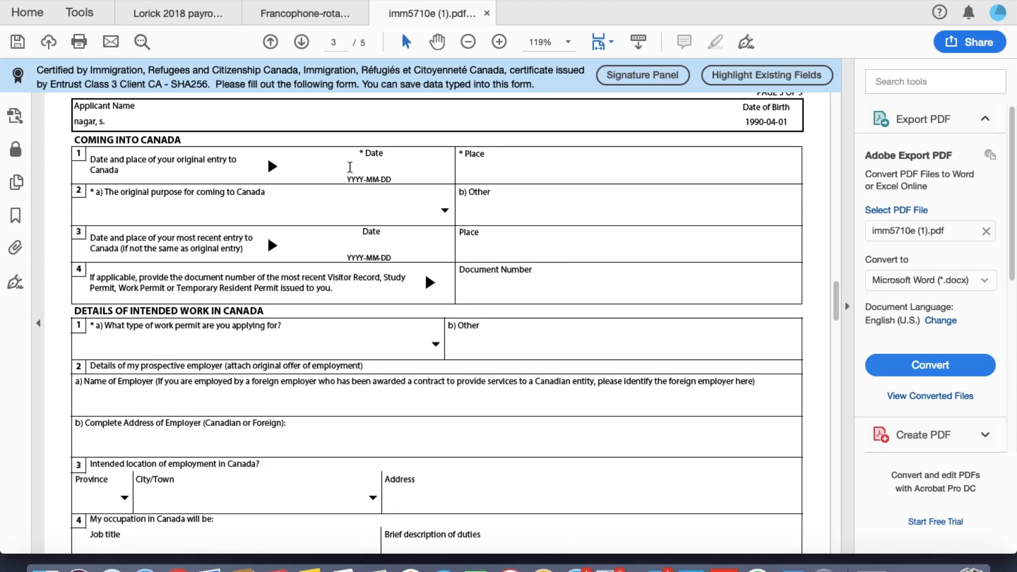
Step: Record the original entry as 2016-12-23 at VANCOUVER for Study
click(350, 168)
text(2016-12-23)
key(Tab)
text(VA)
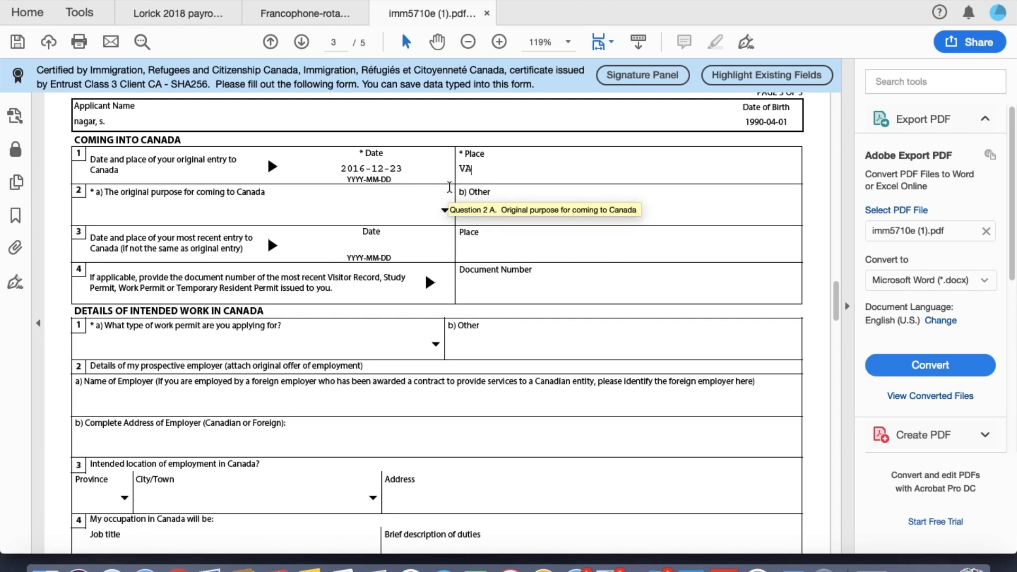
text(NCOUVER)
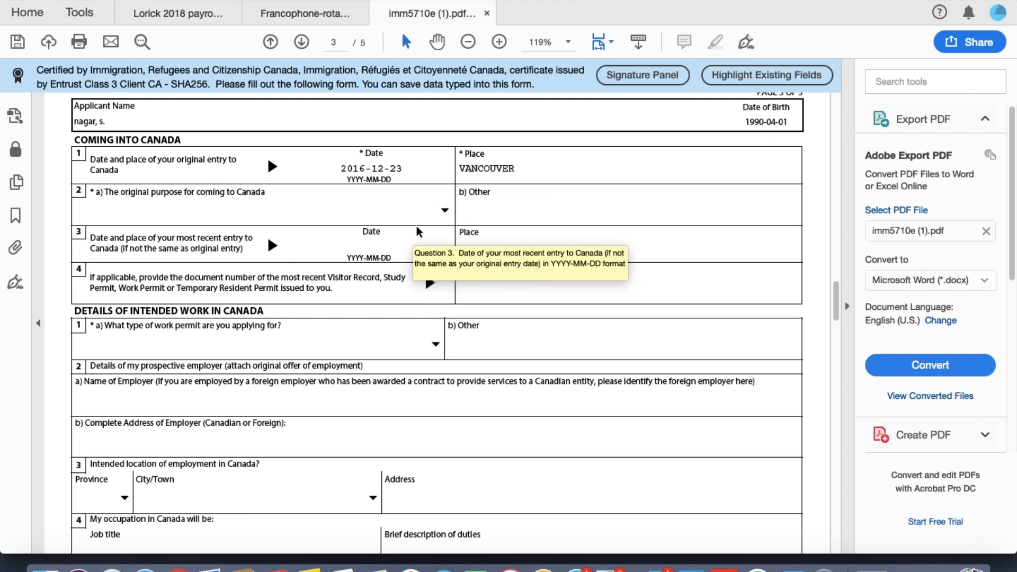
click(445, 214)
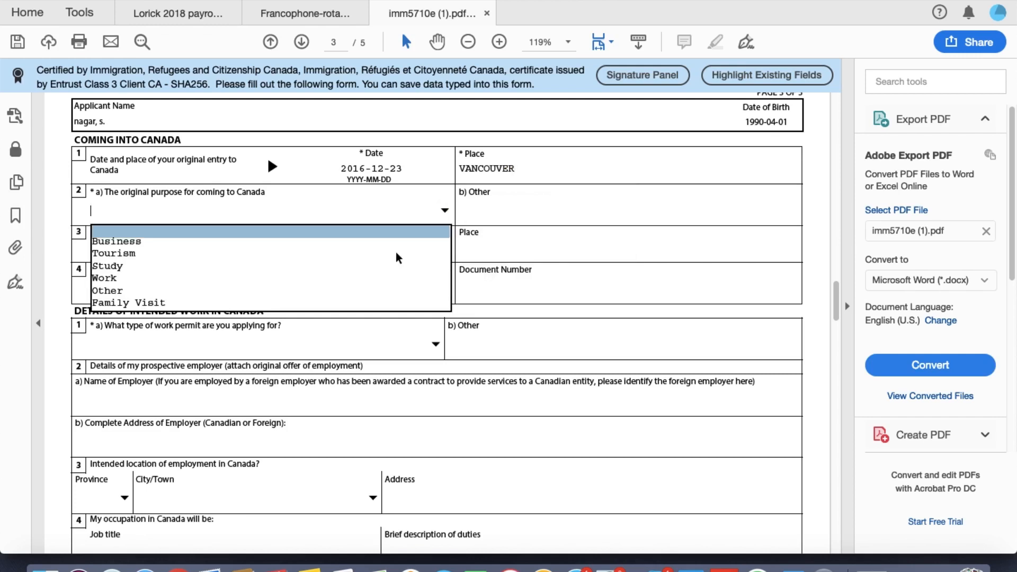
click(380, 267)
scroll(380, 267, down, 1)
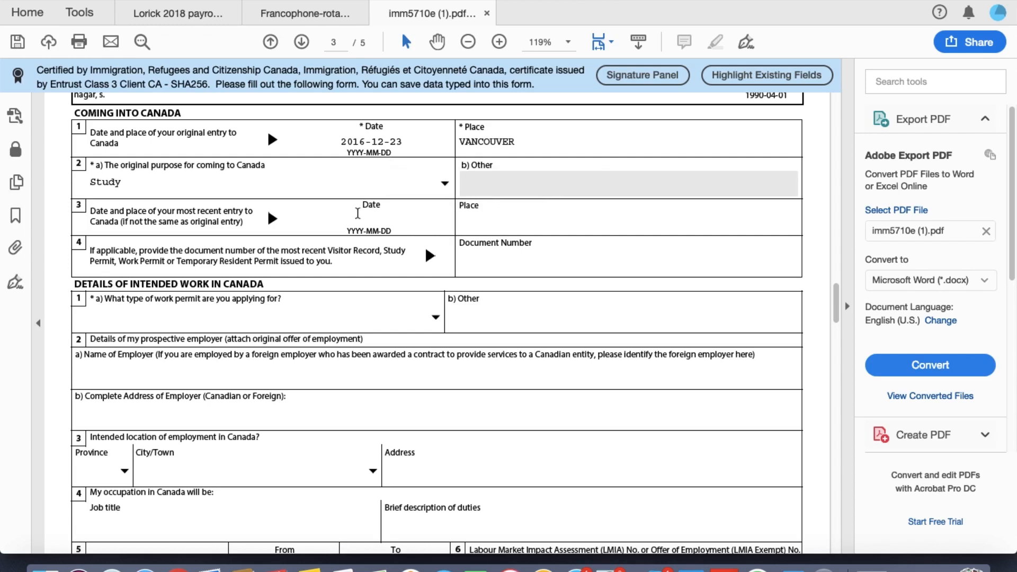
Step: Record the most recent entry as 2018-07-01 in vancouver
click(358, 216)
text(2018-07-01)
key(Tab)
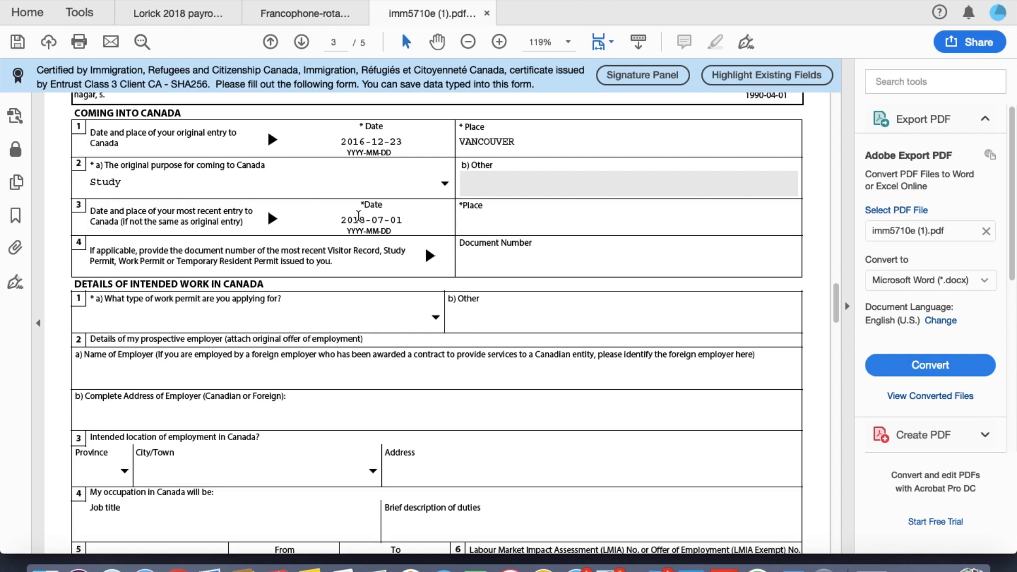
text(vancouver)
click(485, 264)
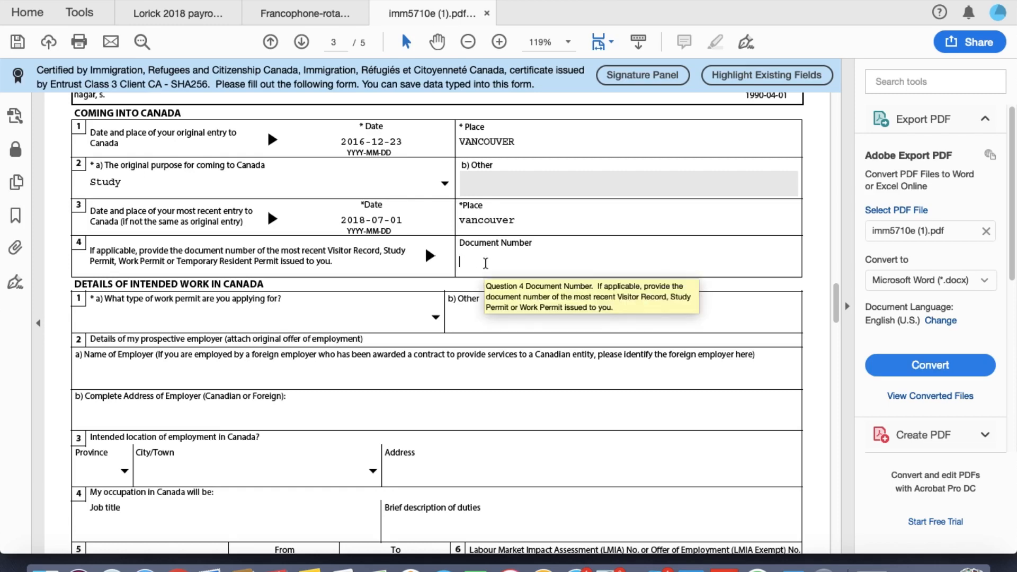
scroll(395, 334, down, 3)
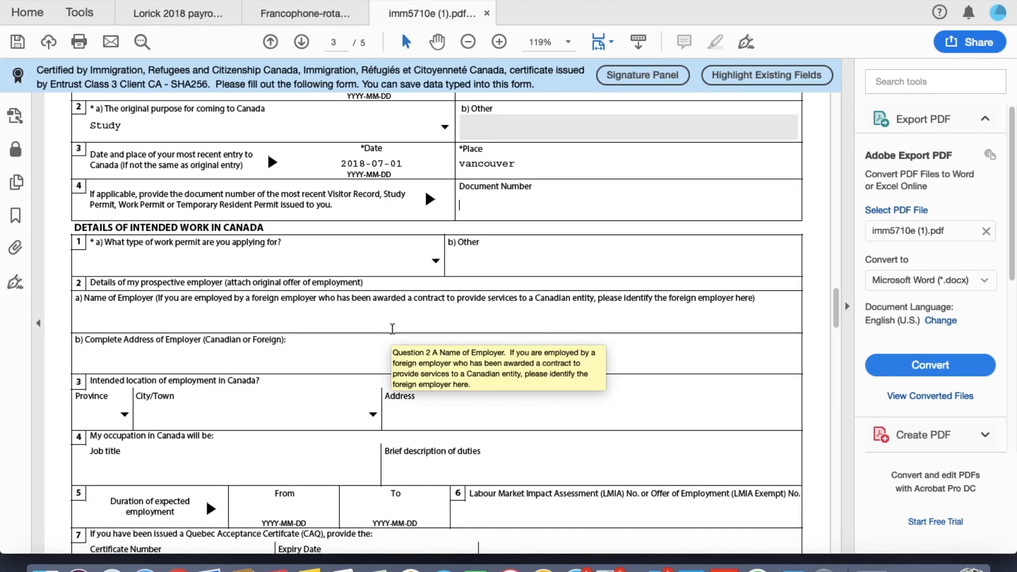
scroll(394, 335, down, 2)
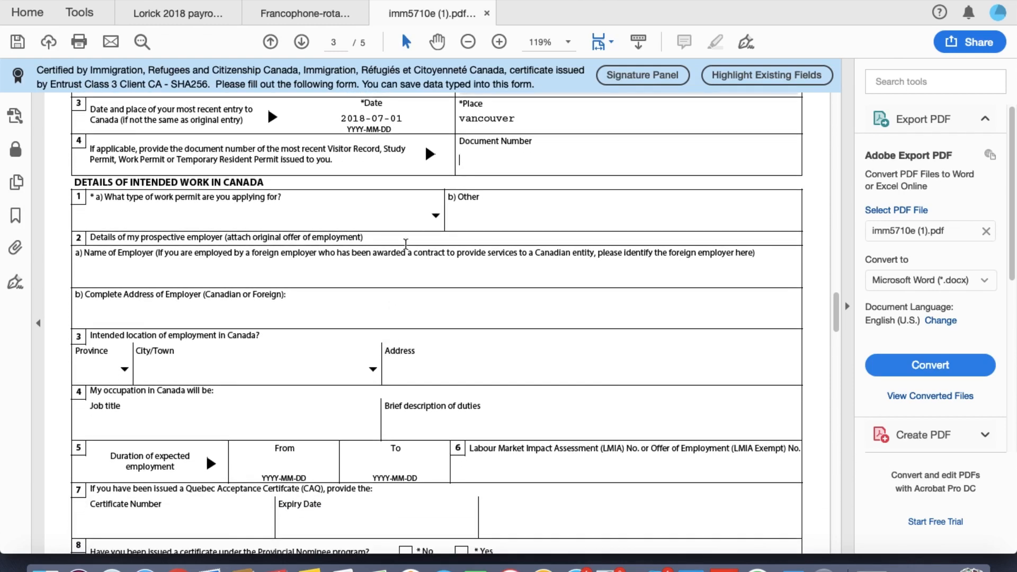
Step: Choose Post Graduation Work Permit as the permit type
click(437, 218)
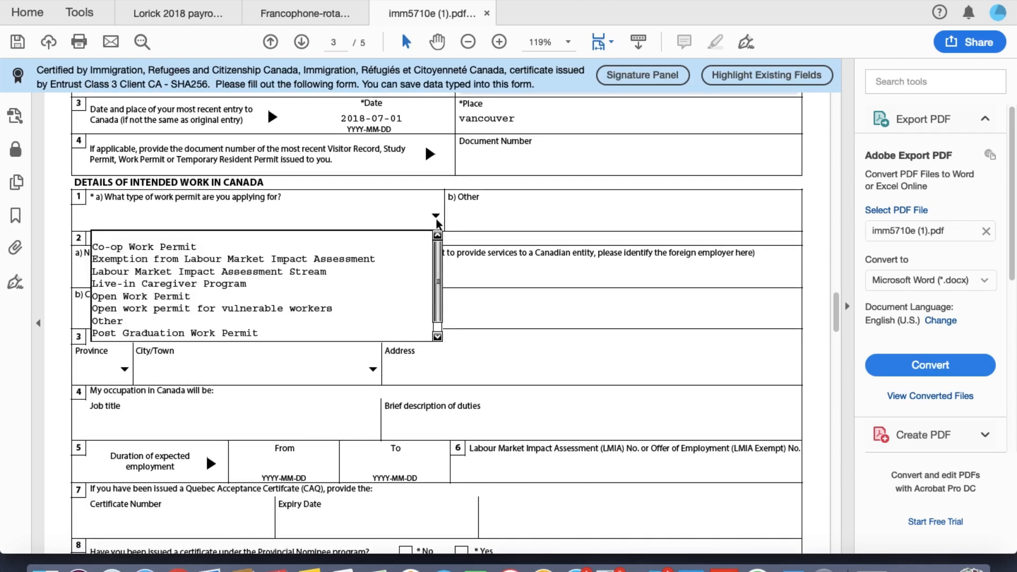
click(299, 332)
scroll(299, 334, down, 1)
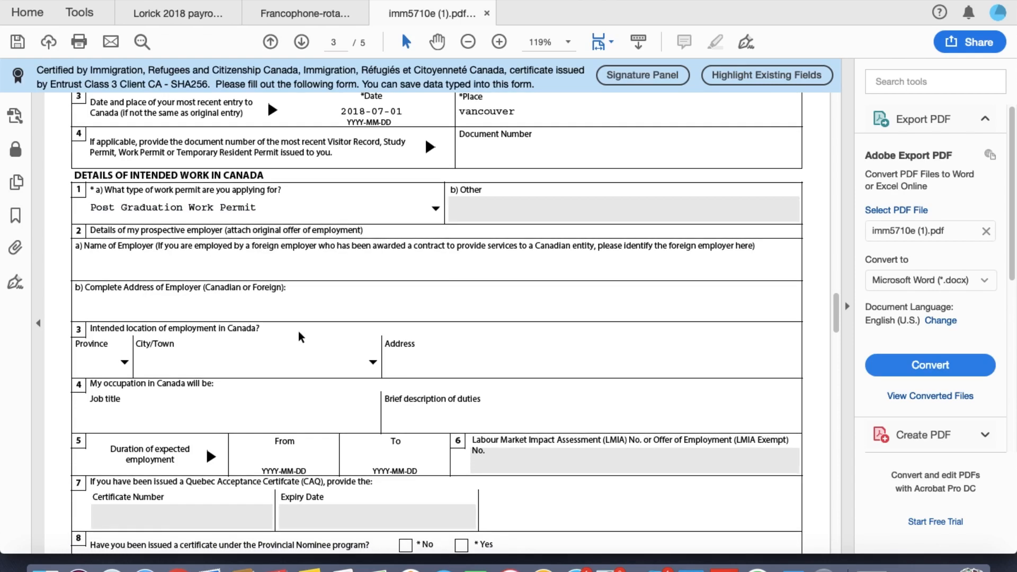
scroll(300, 336, down, 3)
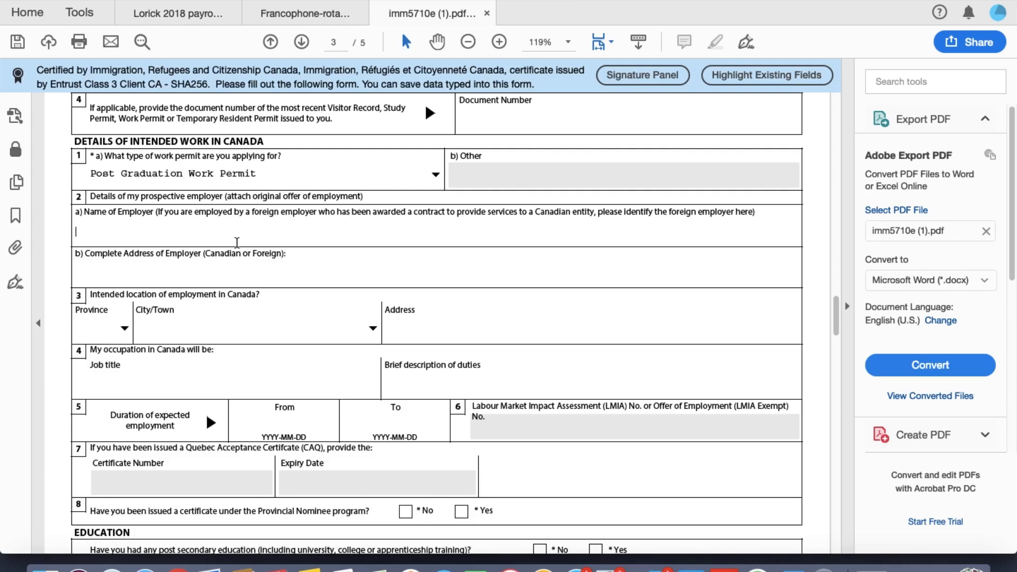
Step: Fill the employer name and employer address with NOT APPLICABLE
text(n)
key(BackSpace)
text(NOT APPLICABLE)
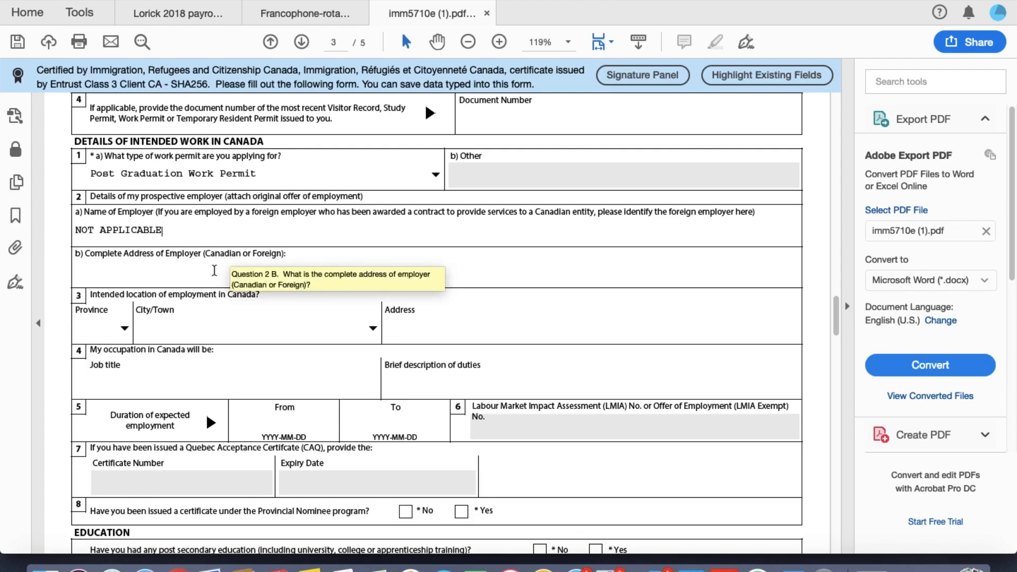
click(215, 270)
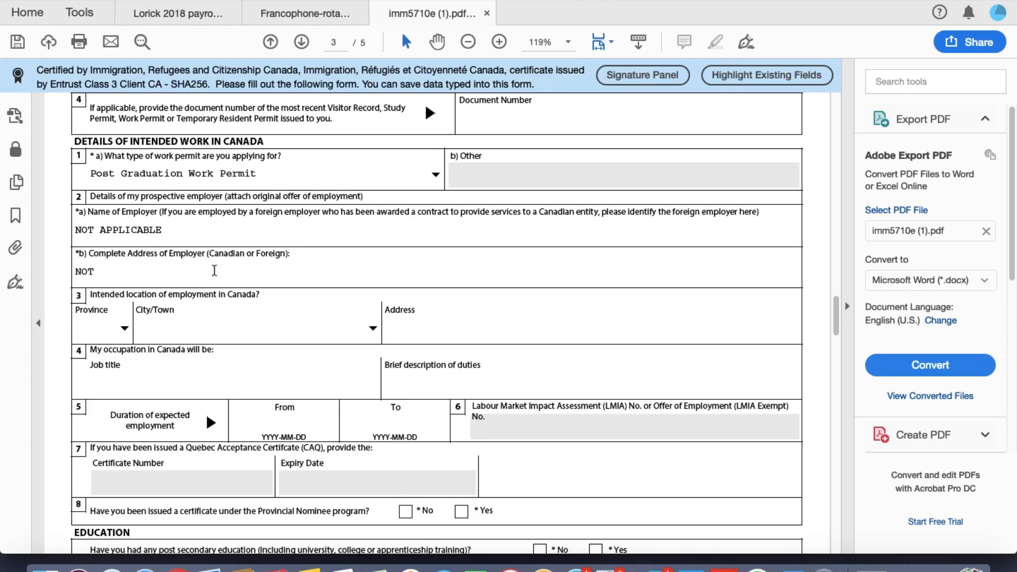
text(APPLICABLE)
scroll(152, 327, down, 3)
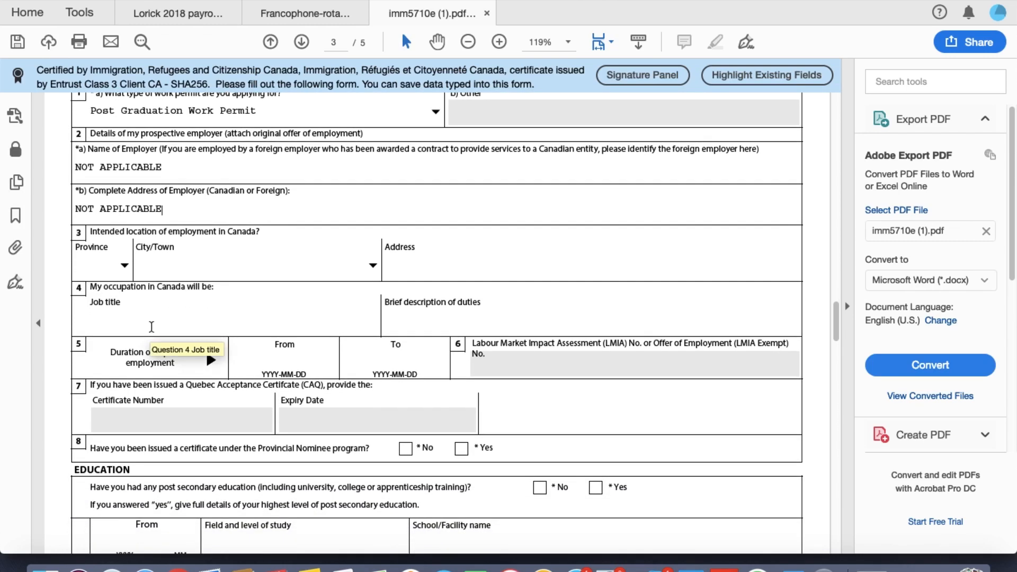
Step: Set the intended work location to BC, Abbotsford, with the address marked NOT APPLICABLE
click(125, 266)
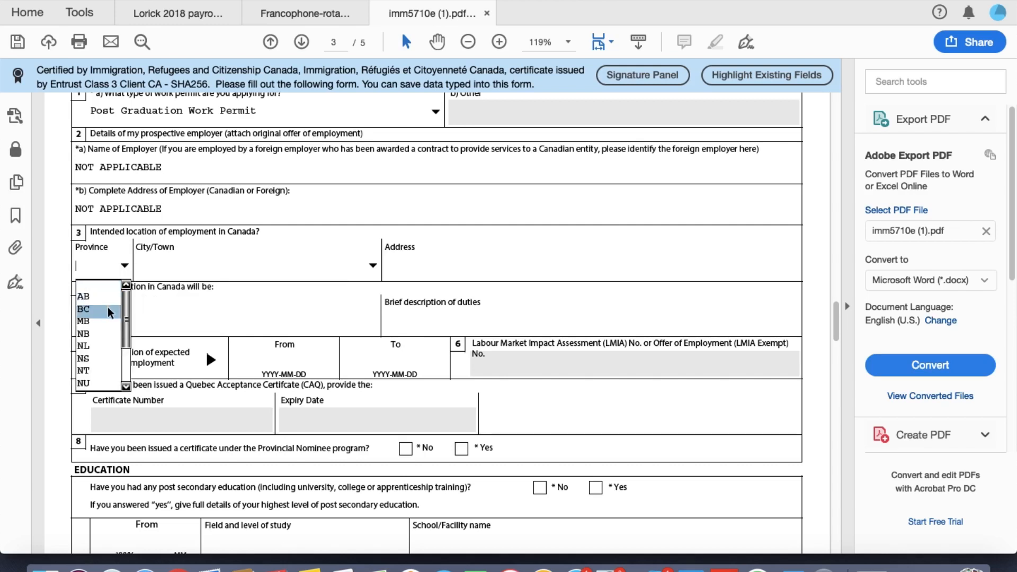
click(108, 309)
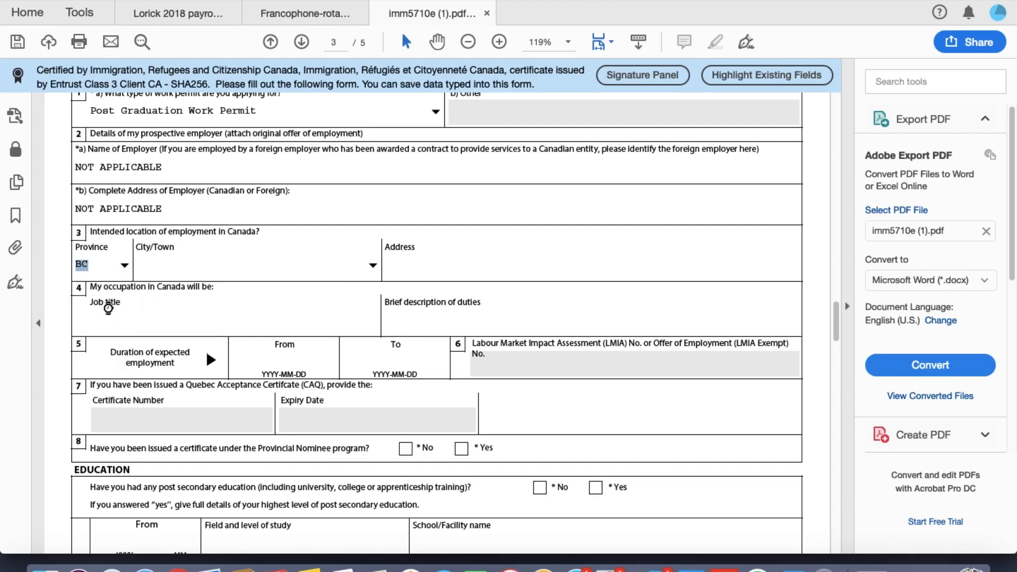
click(373, 266)
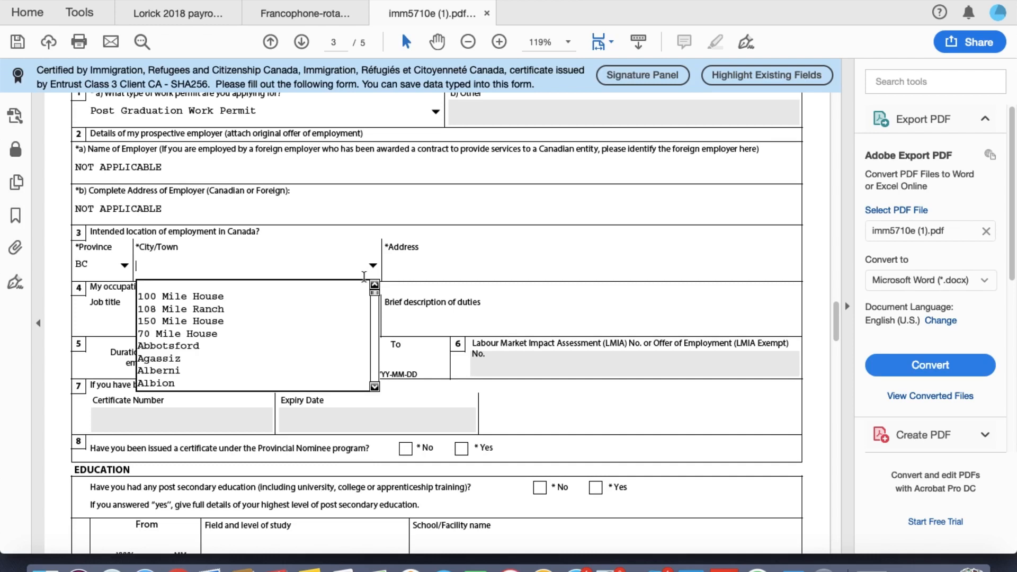
click(285, 345)
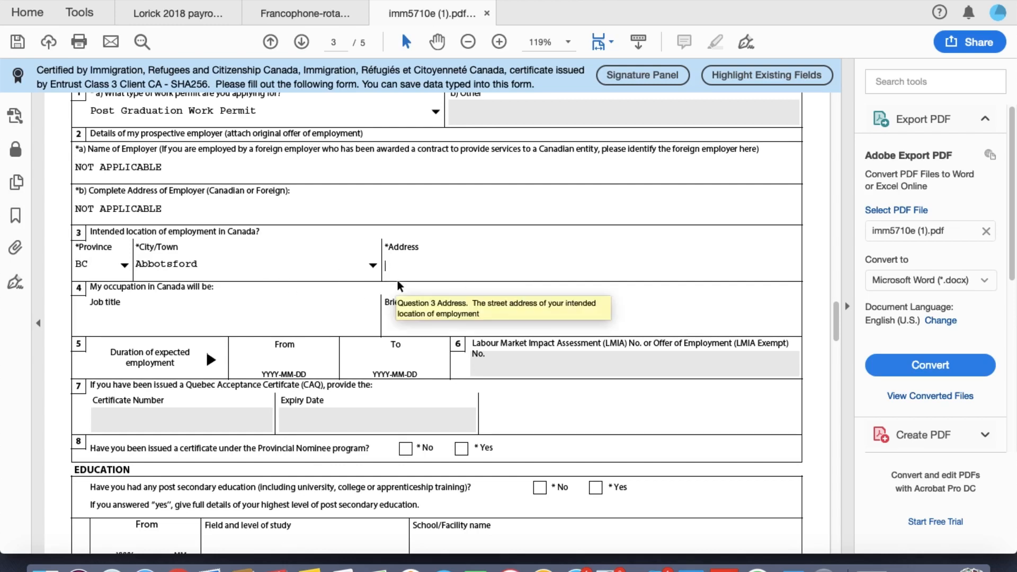
text(APPLICABLE)
Step: Enter NOT APPLICABLE for the job title and brief description of duties
scroll(251, 246, down, 3)
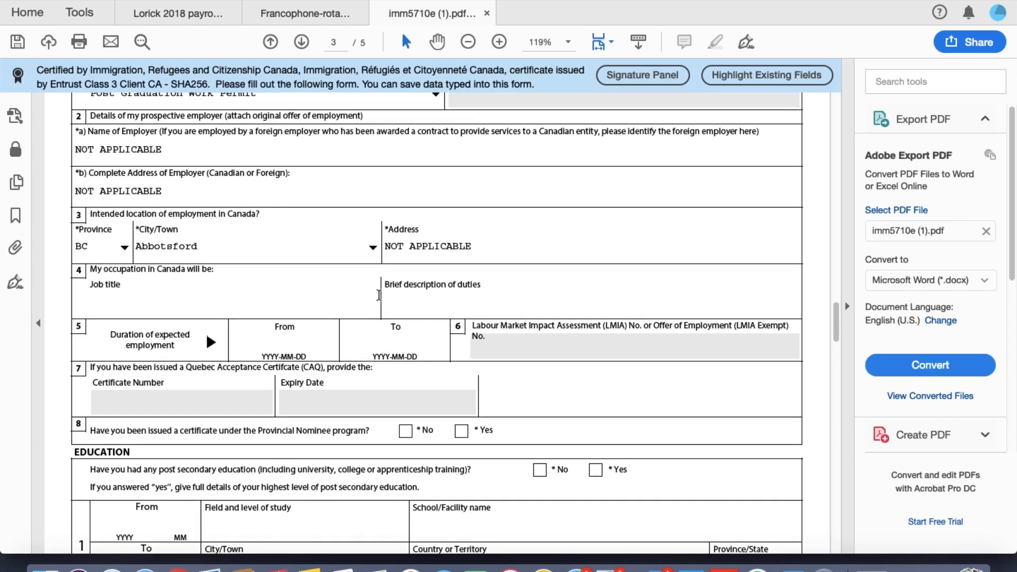
click(234, 255)
text(NOT )
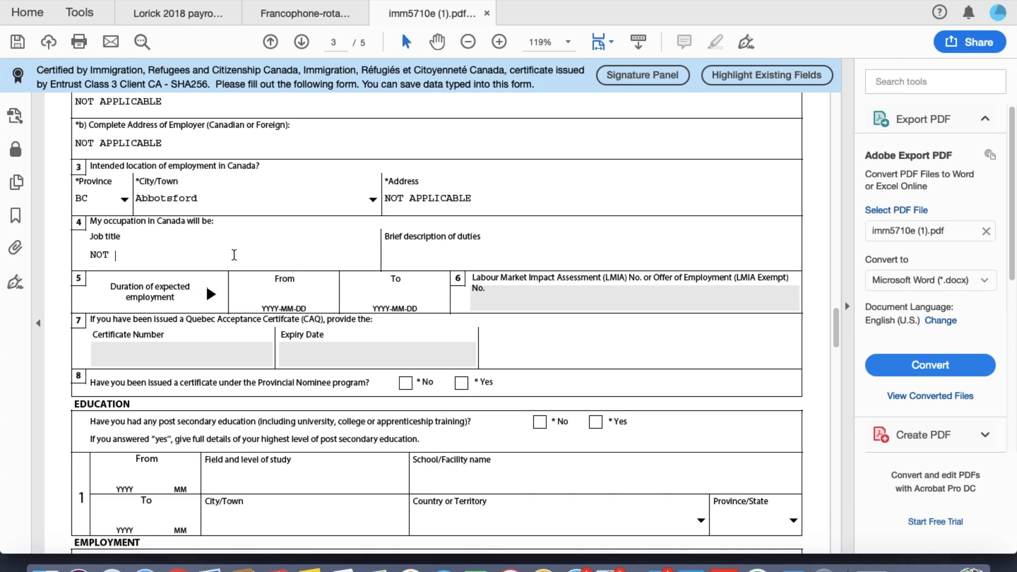
text(APPLICABLE)
key(Tab)
text(N)
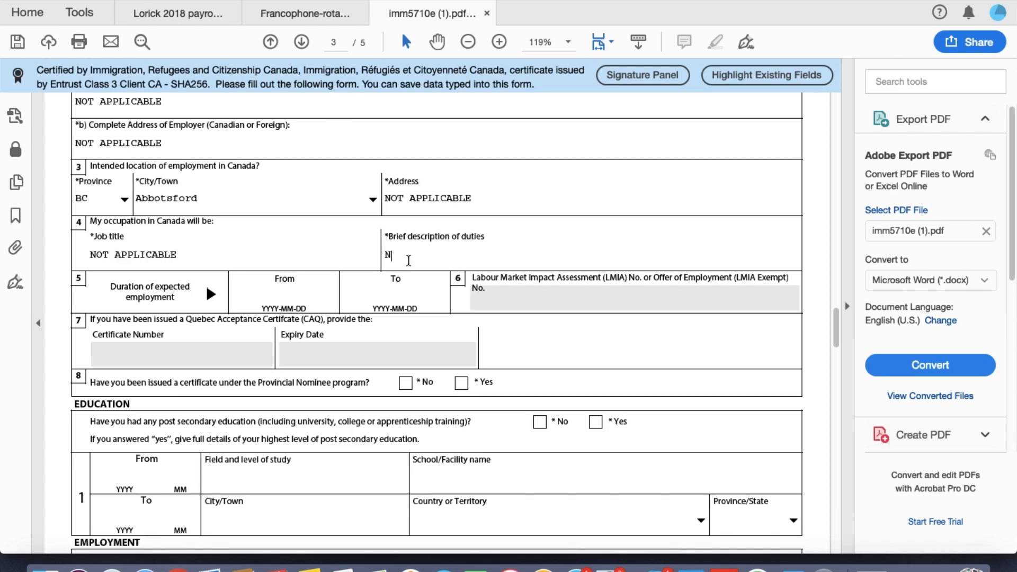
text(OT APPLICABLE)
scroll(304, 326, down, 1)
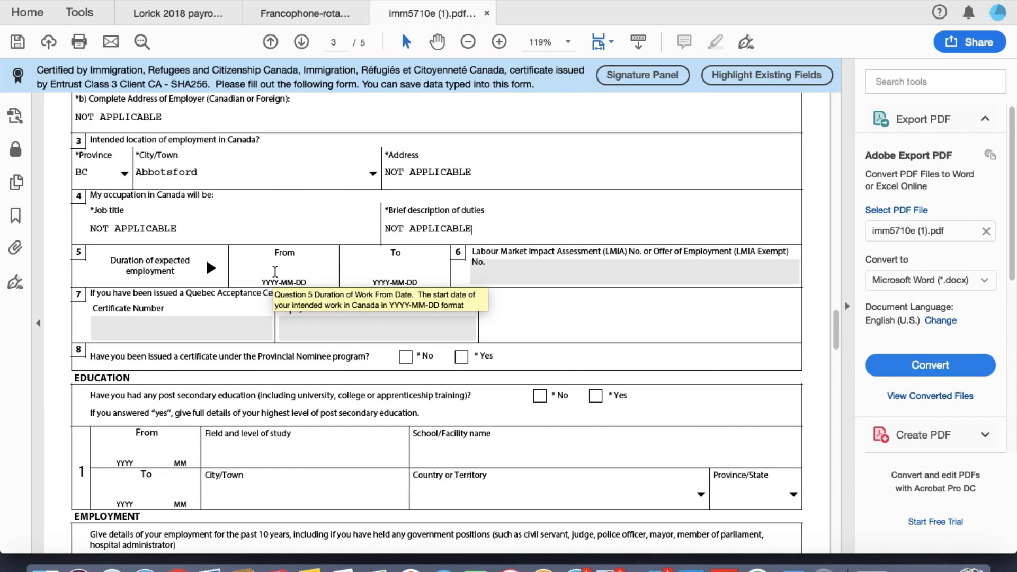
Step: Enter the expected employment period from 2019-12-20 to 2022-12-20
text(20)
click(275, 271)
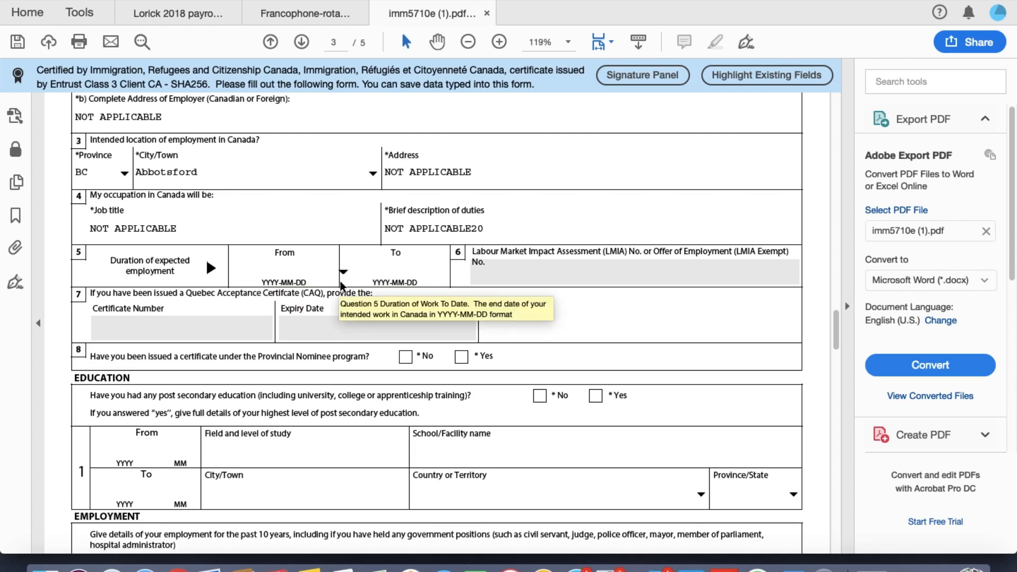
text(2019-12-20)
key(Tab)
text(202)
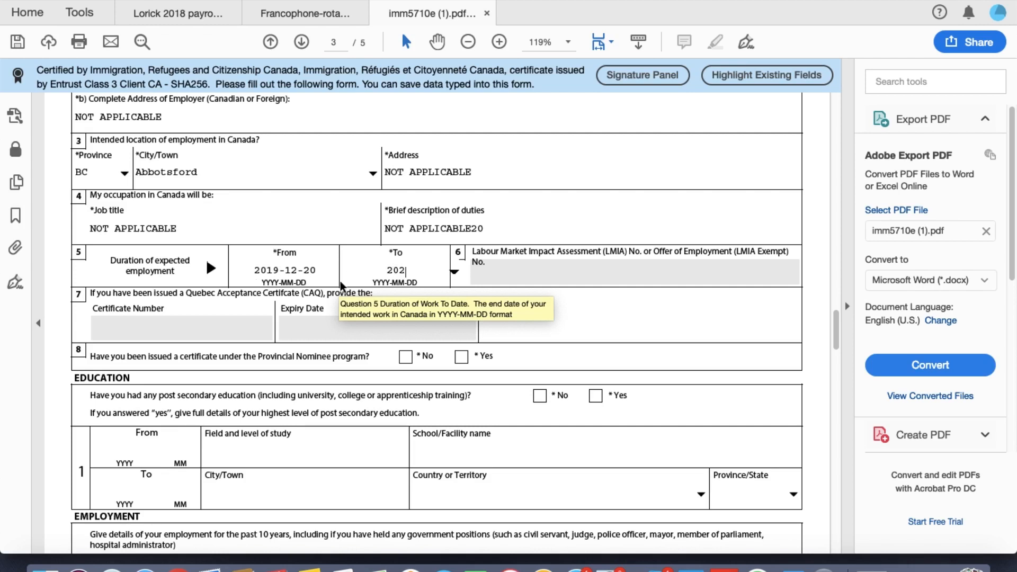
text(2-12-20)
key(Tab)
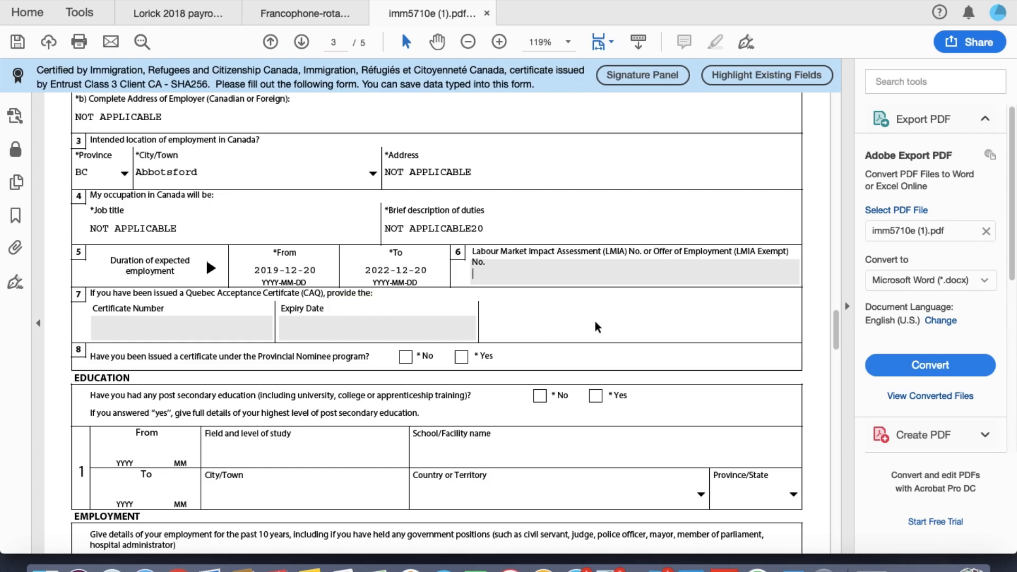
Step: Answer No to the Provincial Nominee certificate question
scroll(595, 321, down, 3)
scroll(595, 321, down, 1)
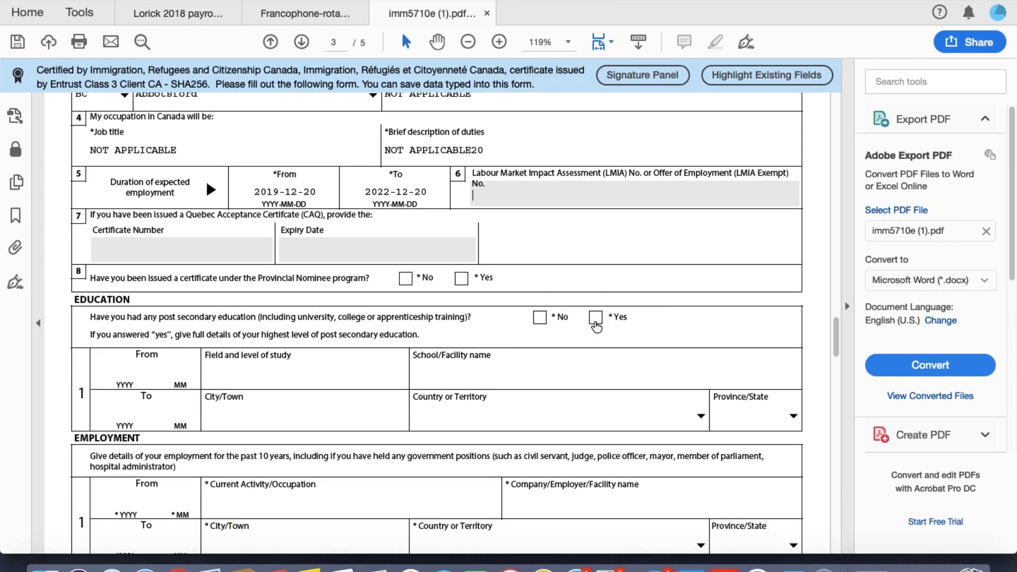
scroll(498, 363, down, 1)
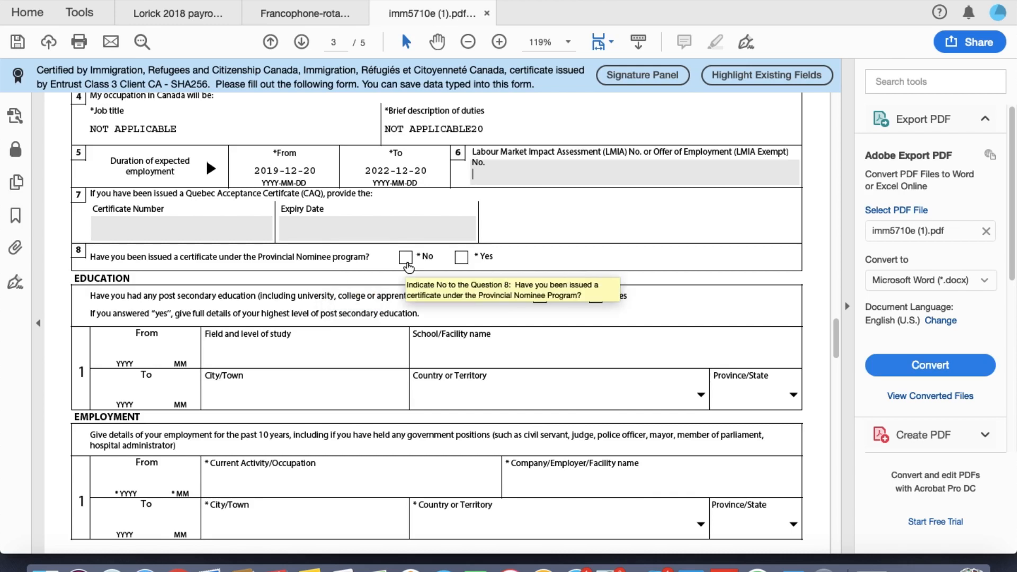
click(405, 258)
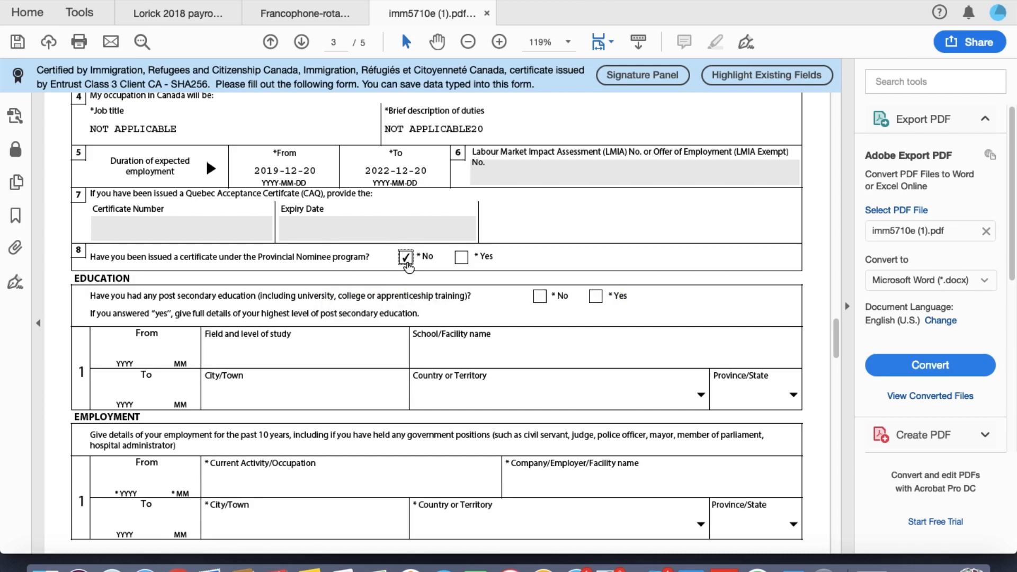
scroll(434, 296, down, 2)
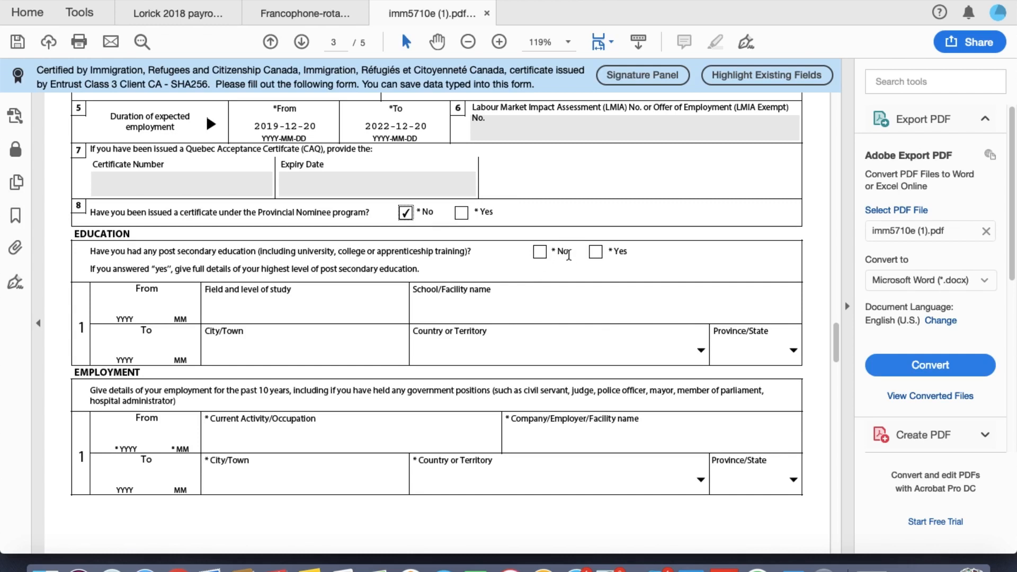
Step: Answer Yes to post-secondary education, with studies from 2016 12 to 2019 12
click(593, 254)
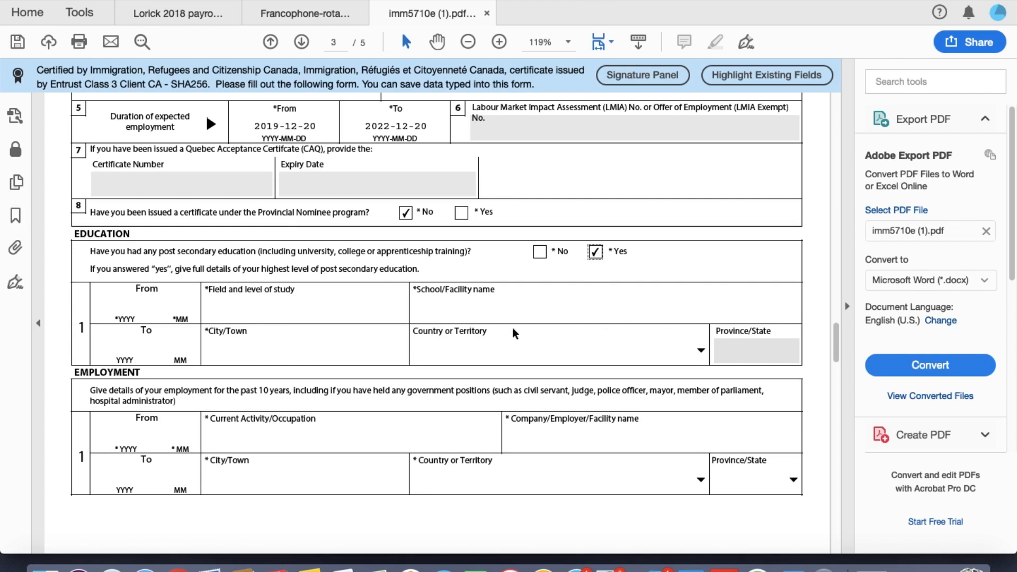
scroll(513, 328, down, 2)
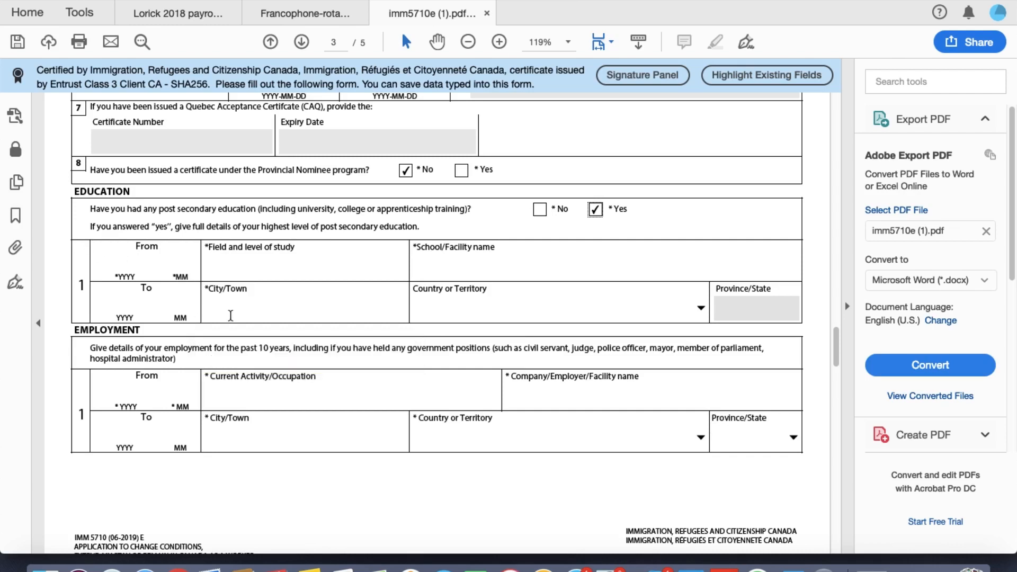
text(2)
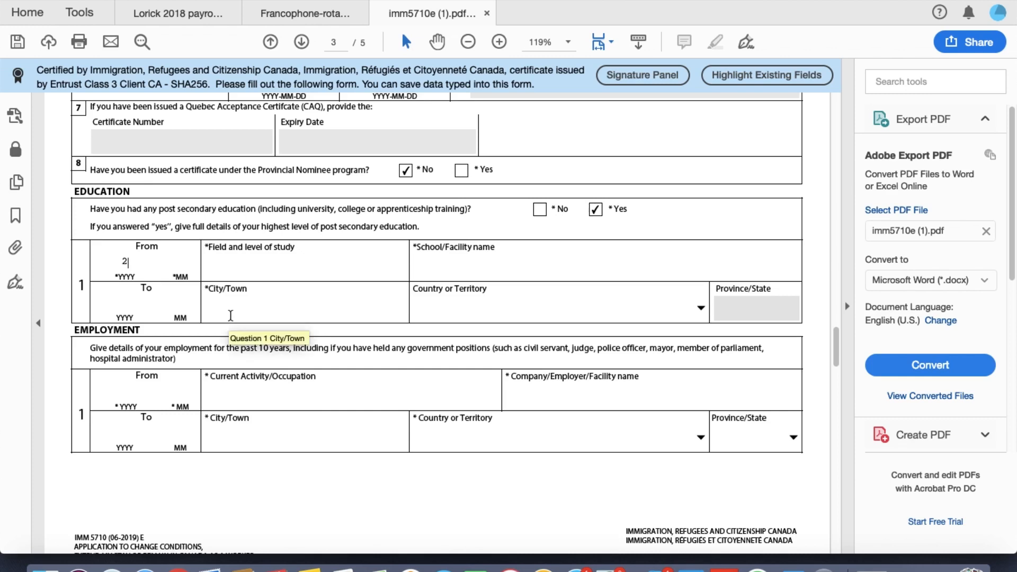
text(016)
text(12)
click(129, 308)
text(201912)
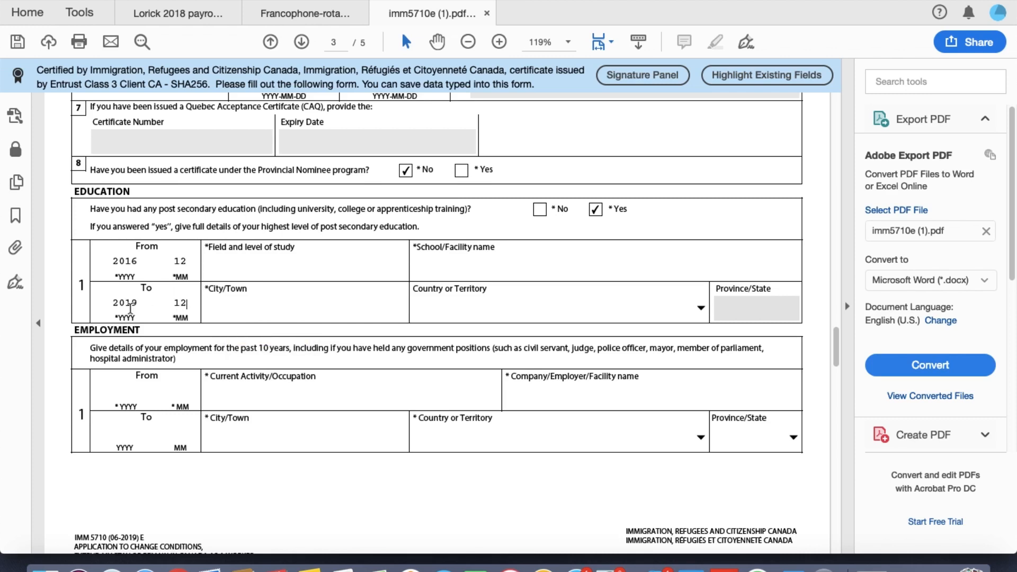
click(246, 304)
scroll(388, 344, down, 2)
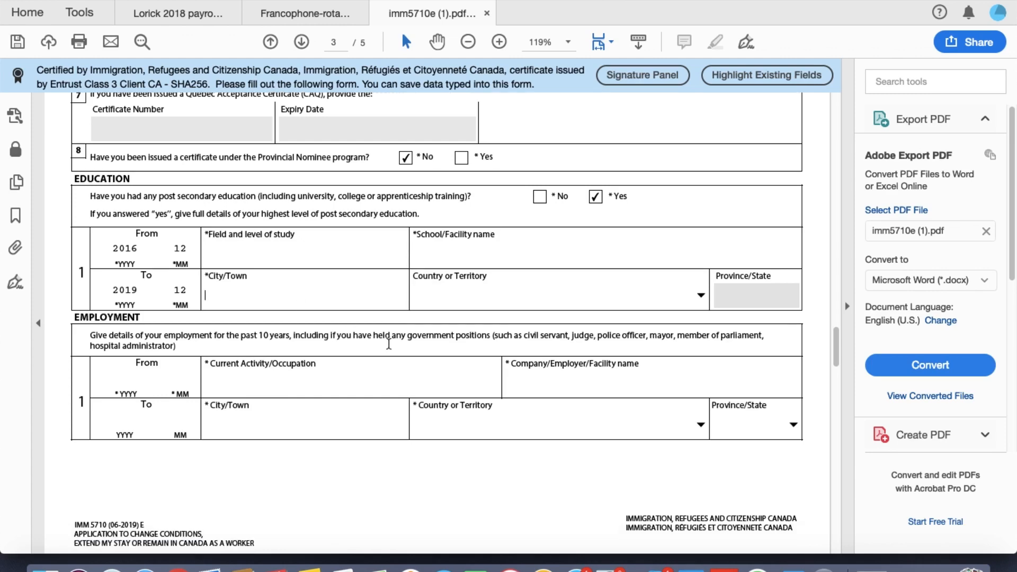
scroll(233, 312, down, 3)
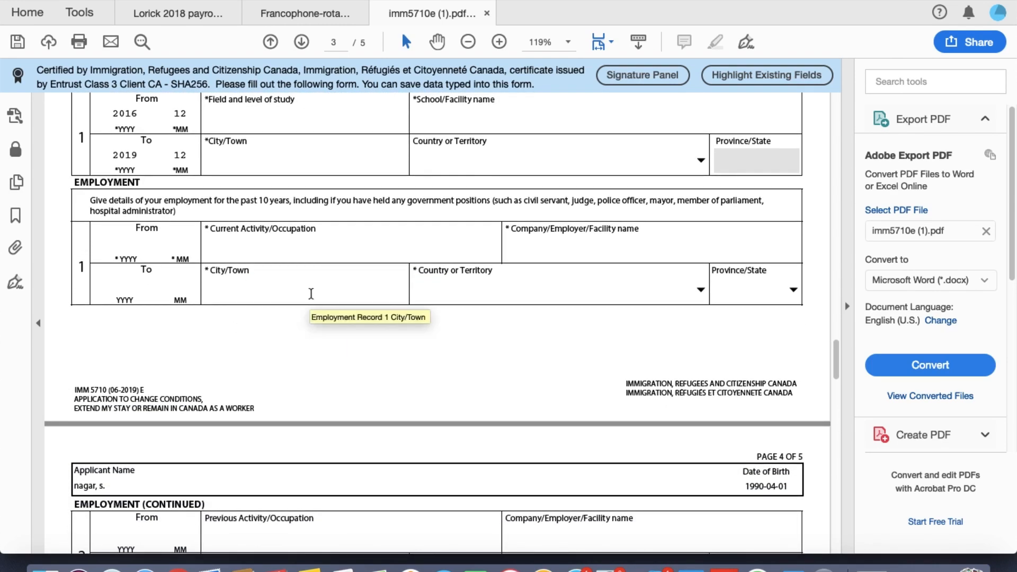
Step: Close the payroll document and the other extra document, leaving only the IMM5710 form open
scroll(312, 295, down, 1)
scroll(312, 300, down, 2)
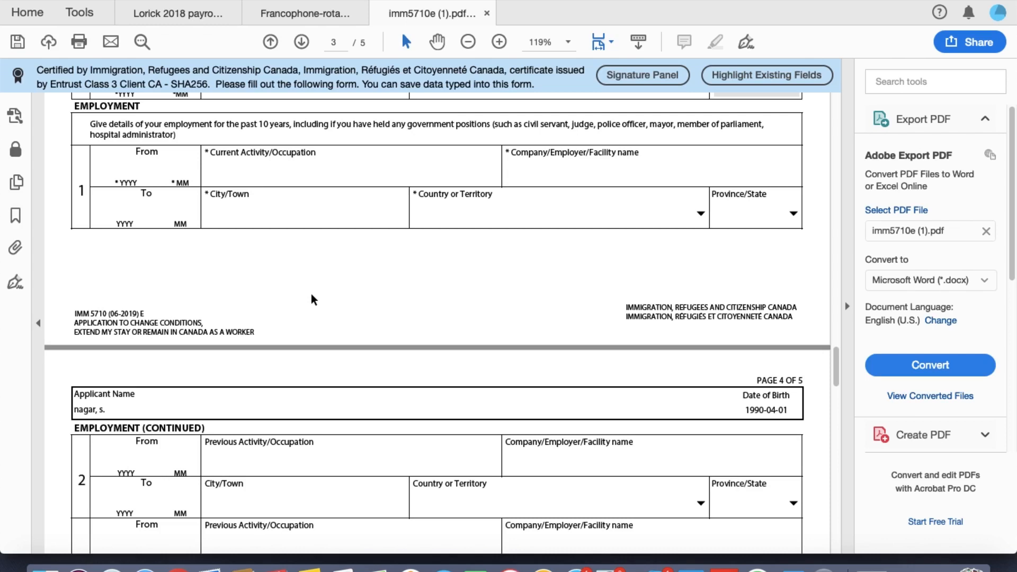
scroll(311, 300, down, 2)
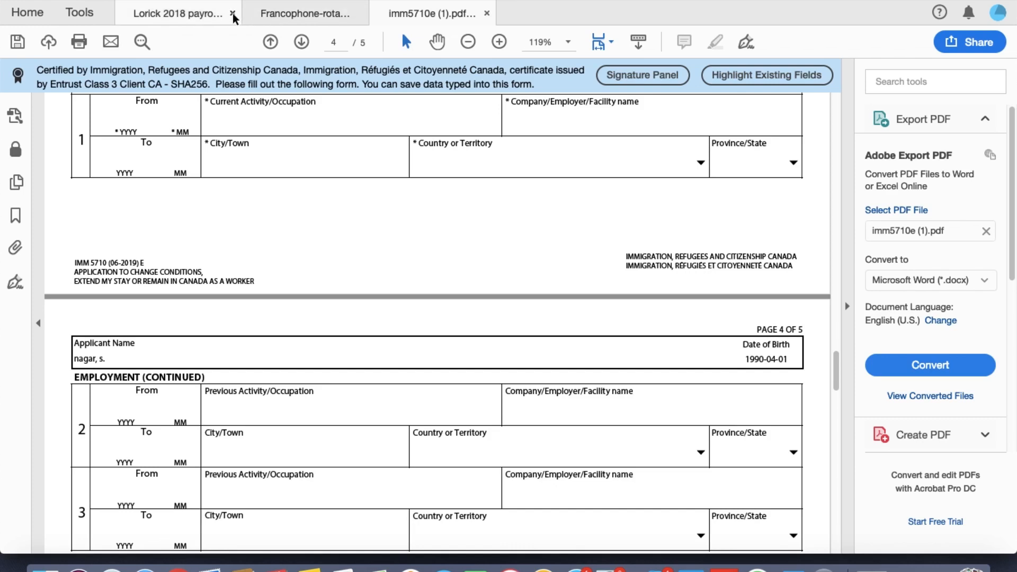
click(233, 14)
click(233, 14)
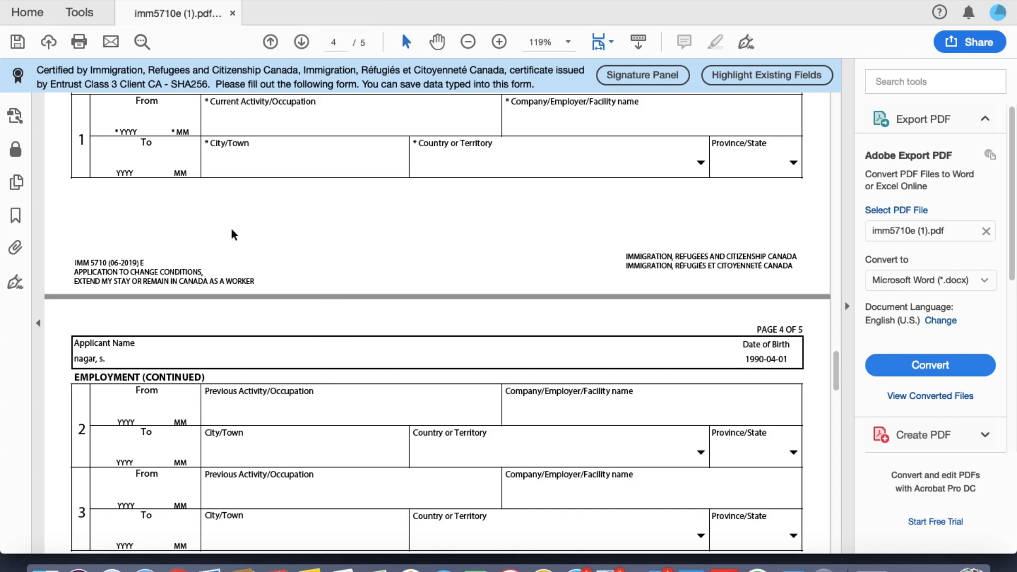
Step: Minimize the Acrobat Reader window holding the IMM5710 form, showing page 4
scroll(223, 258, up, 2)
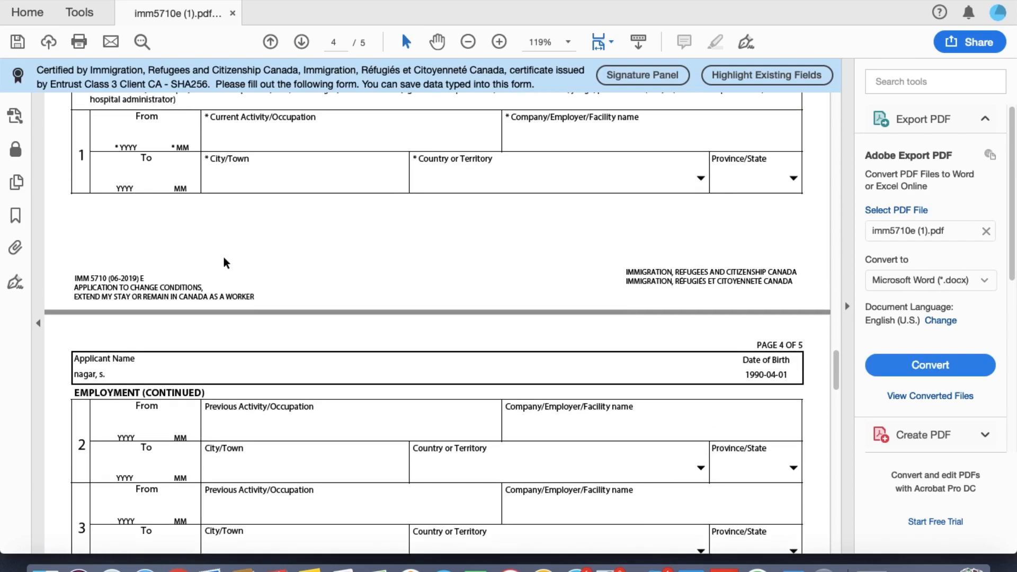
scroll(223, 263, up, 1)
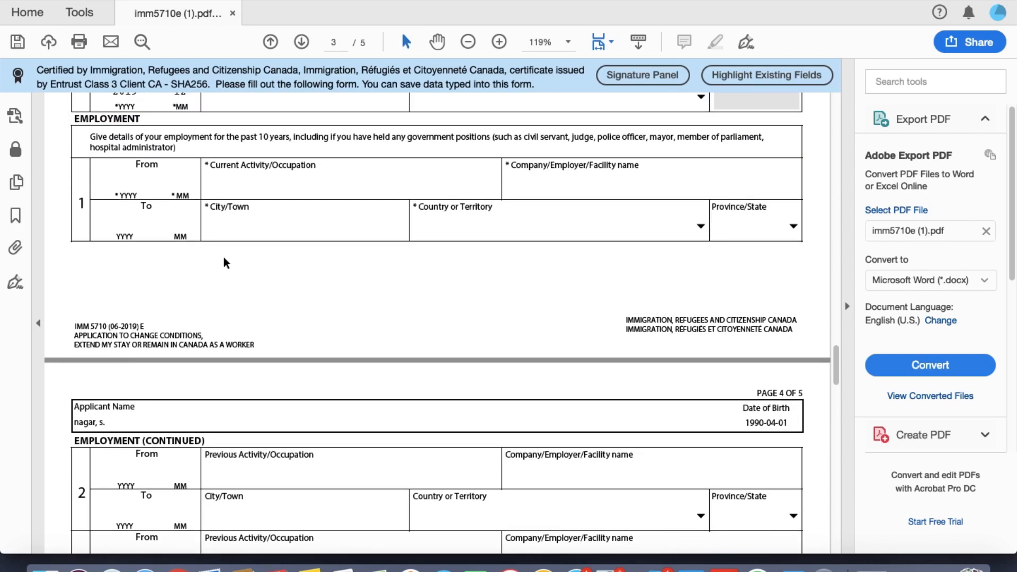
scroll(224, 258, down, 6)
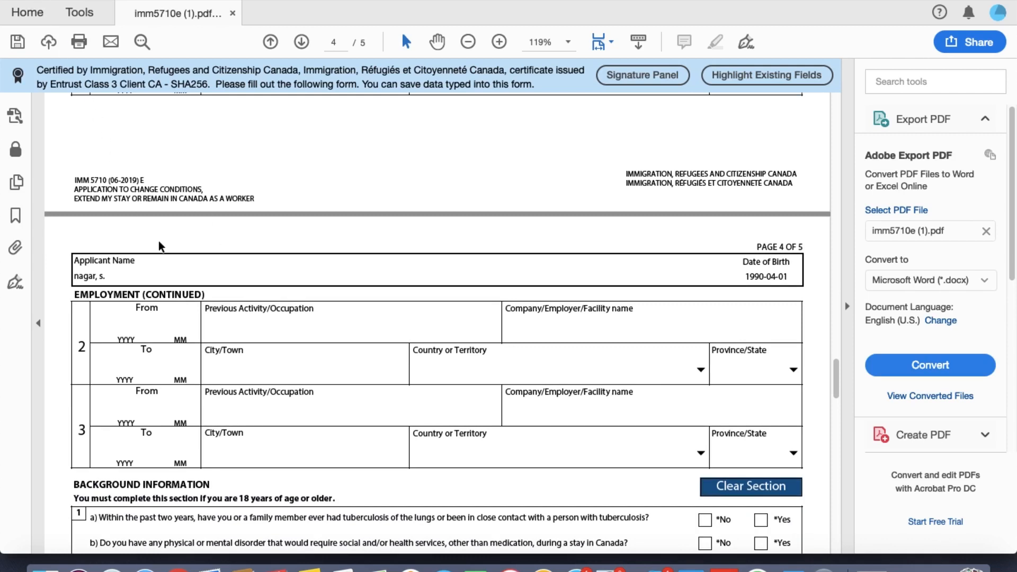
click(26, 1)
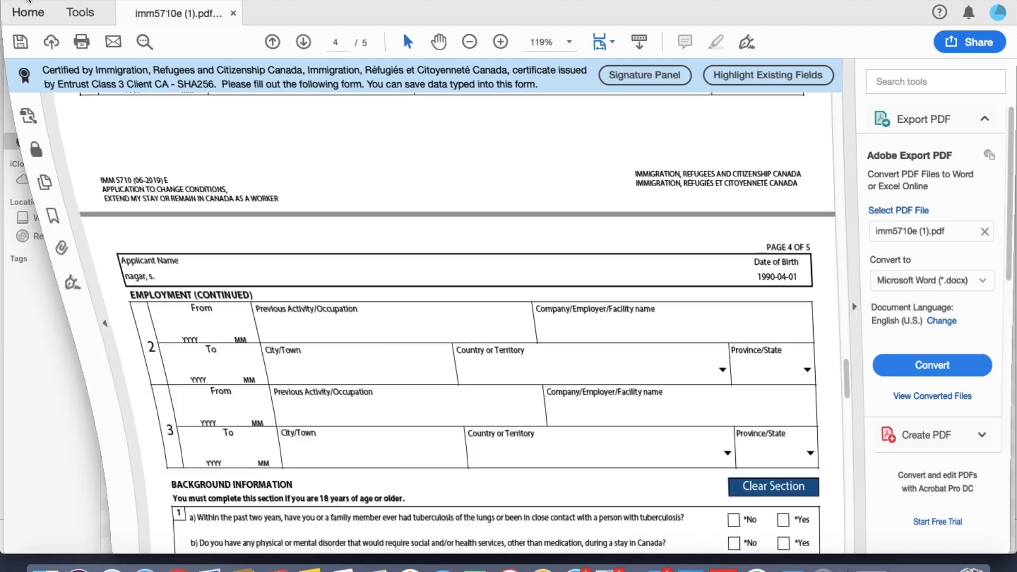
click(29, 0)
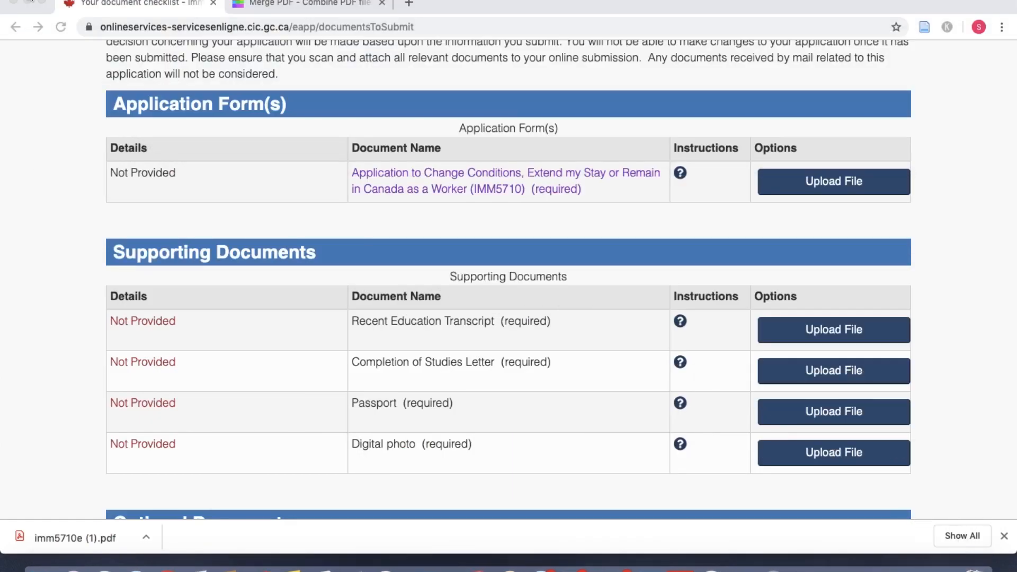
scroll(471, 446, down, 5)
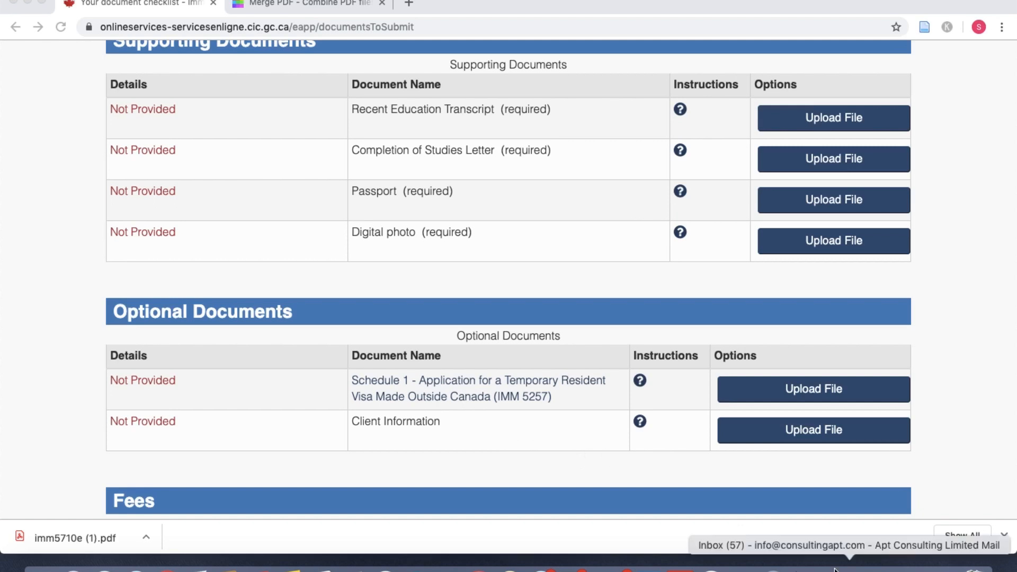
click(910, 568)
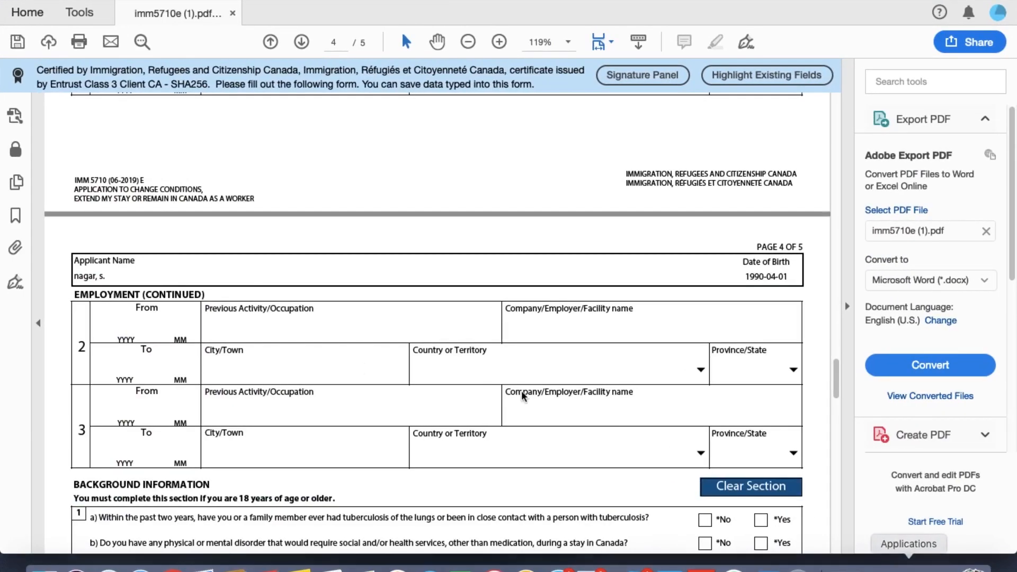
Step: Answer No to background questions 1a, 1b and 2a on page 4
scroll(331, 368, down, 3)
scroll(331, 367, down, 4)
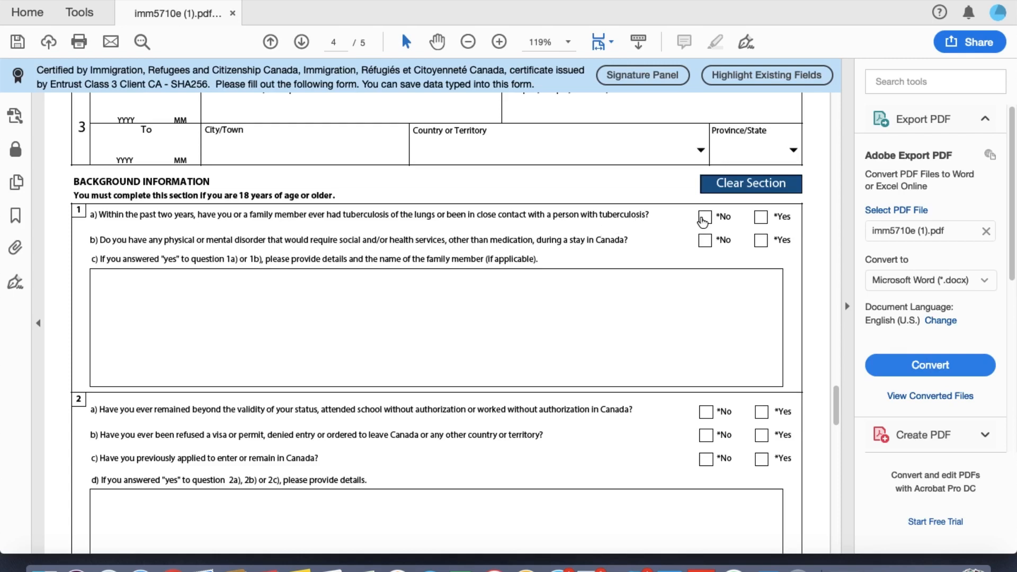
click(704, 218)
click(705, 242)
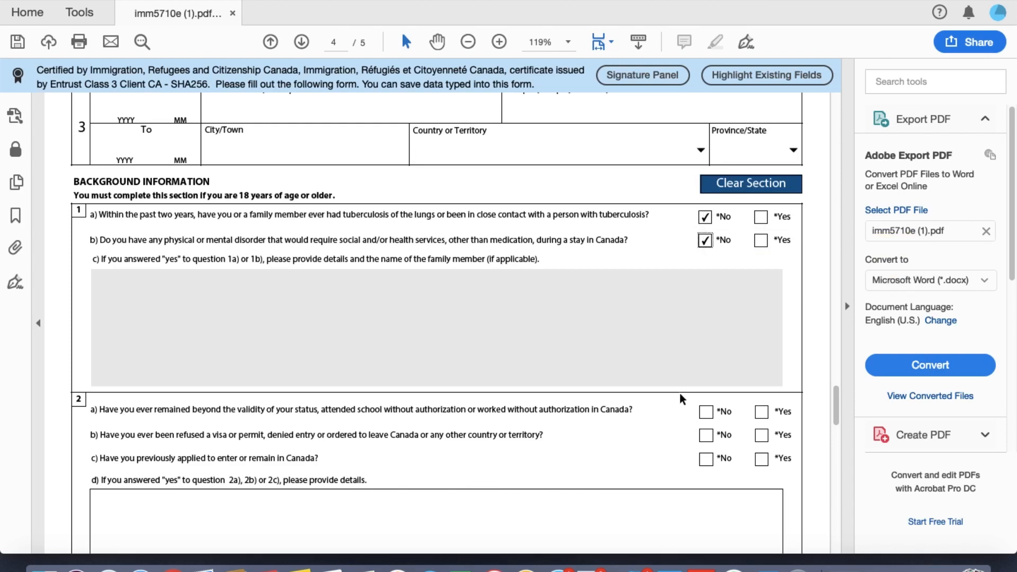
click(705, 412)
Step: Answer No to questions 2b (correcting an accidental Yes), 2c and 3a about criminal offences
scroll(703, 412, down, 1)
scroll(704, 412, down, 1)
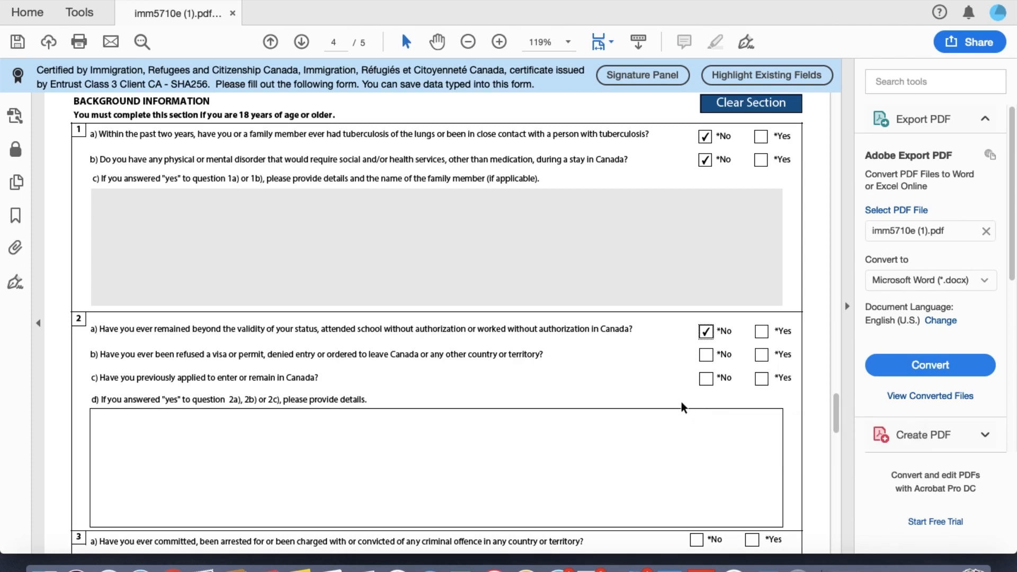
click(762, 356)
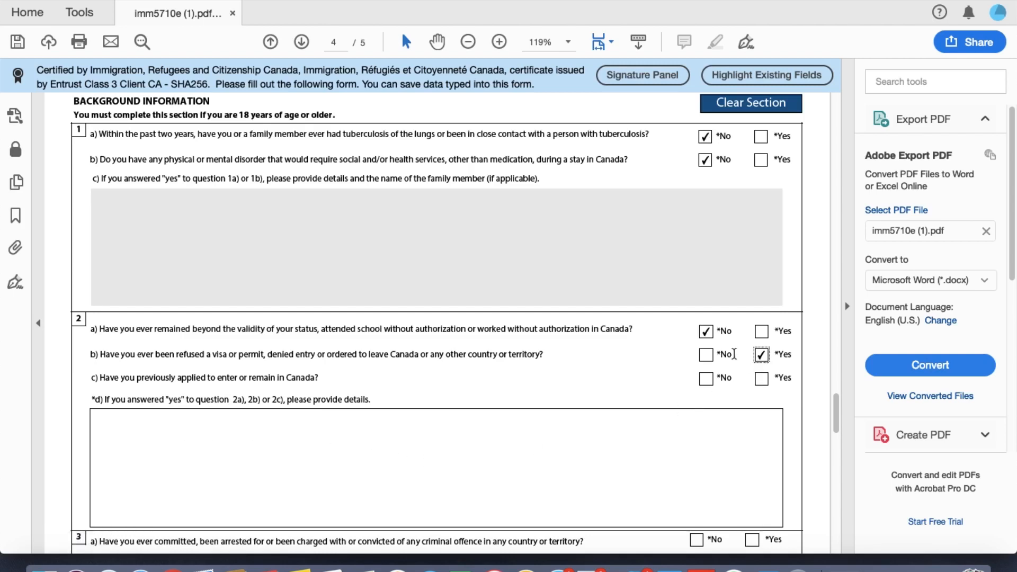
click(706, 355)
click(706, 380)
scroll(707, 380, down, 3)
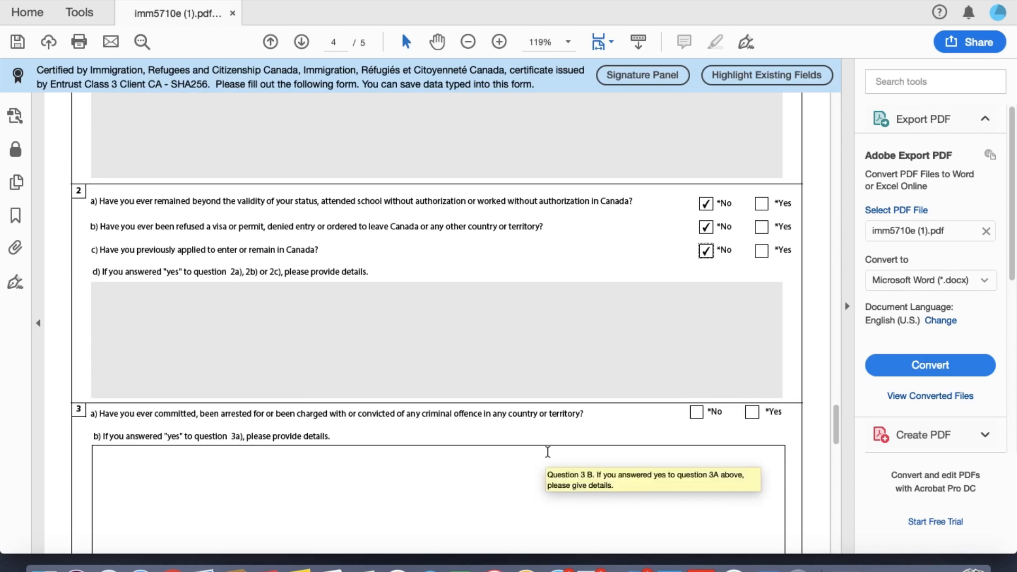
scroll(547, 452, down, 3)
scroll(550, 458, down, 1)
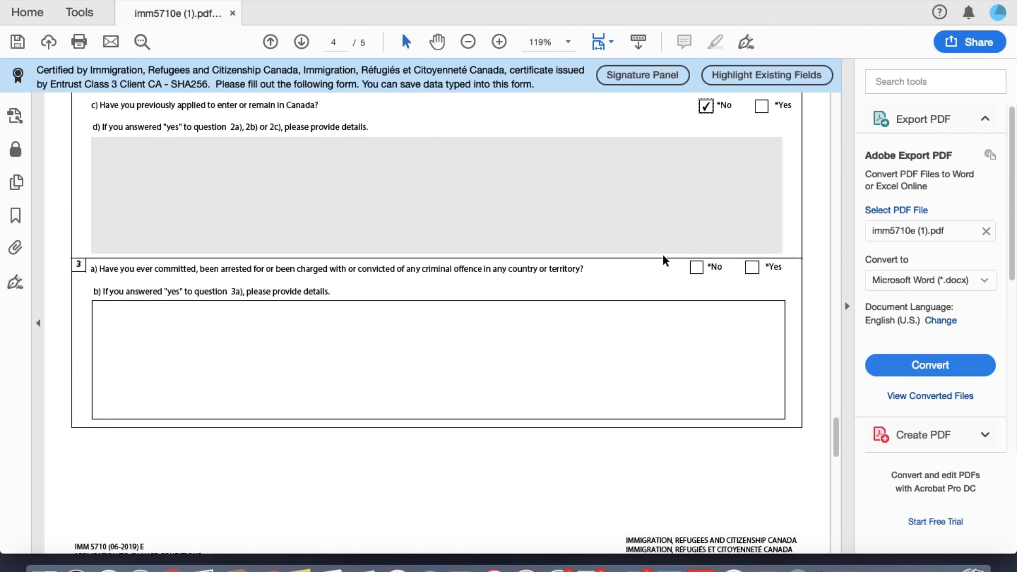
click(696, 268)
scroll(644, 344, down, 6)
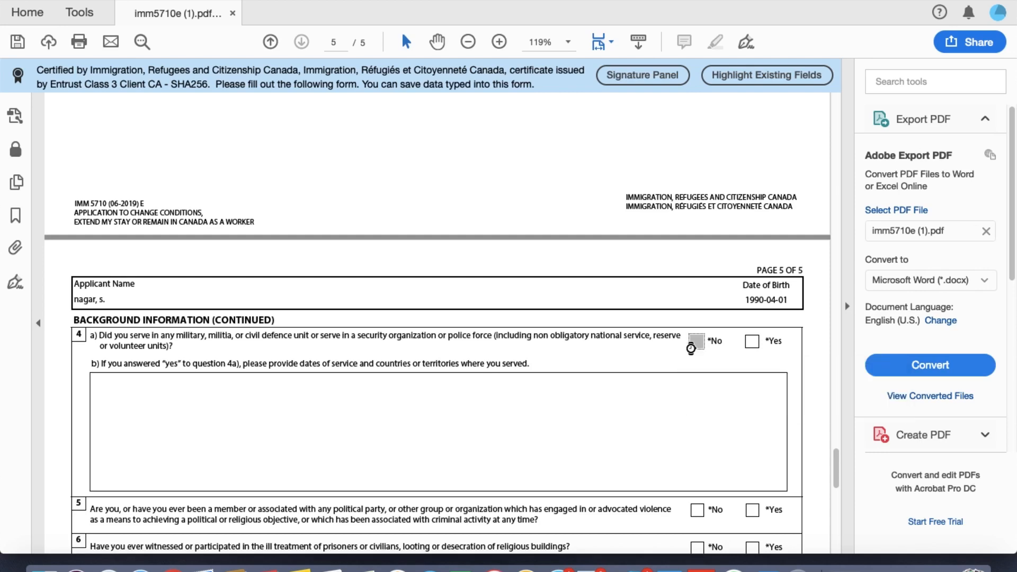
Step: Answer No to question 4a on military service and to questions 5 and 6
click(696, 341)
scroll(692, 353, down, 3)
scroll(692, 354, down, 1)
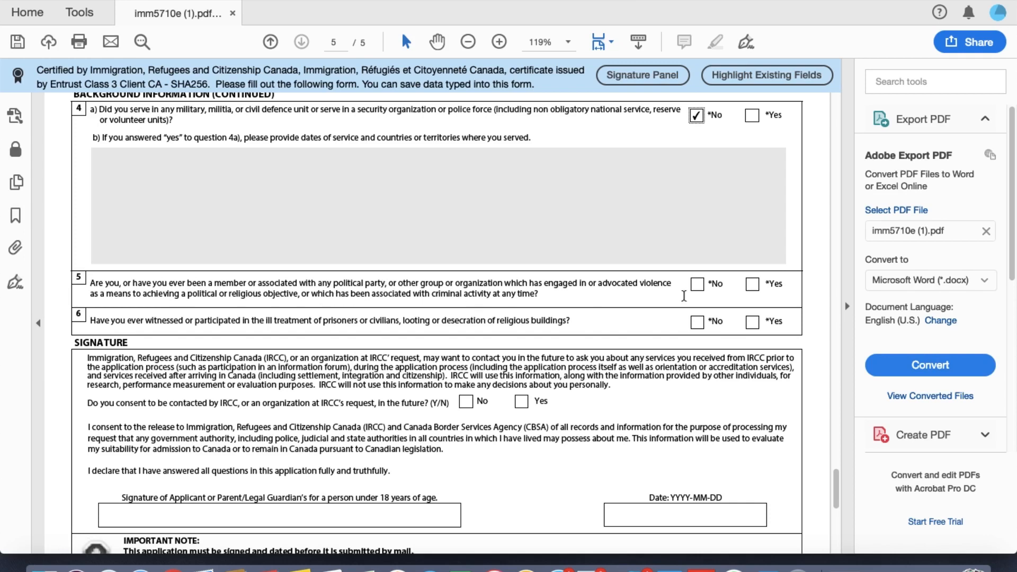
click(697, 284)
click(697, 323)
Step: Enter 2019-12-17 as the signature date on page 5
scroll(572, 386, down, 3)
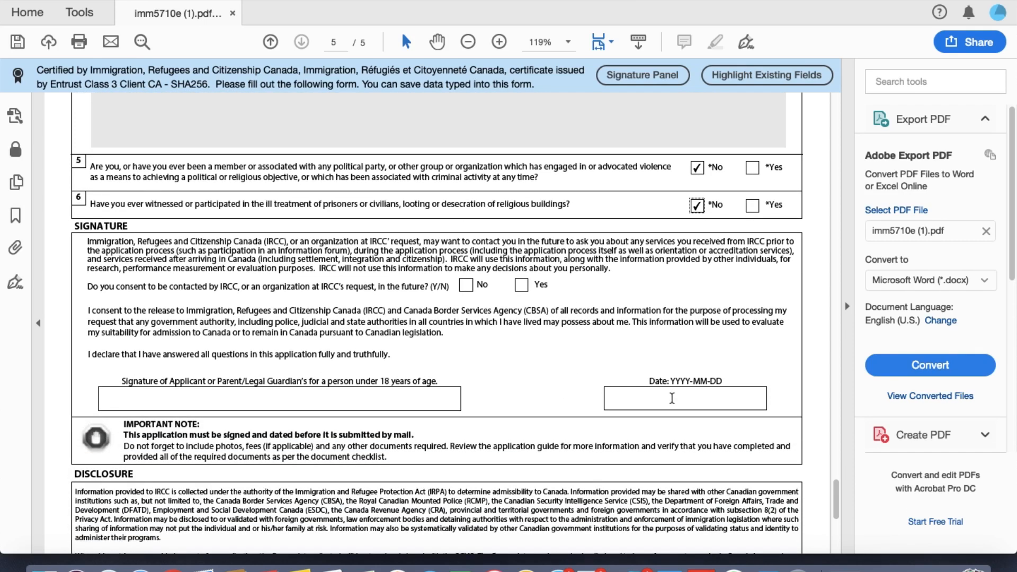
click(671, 398)
text(2019-12-17)
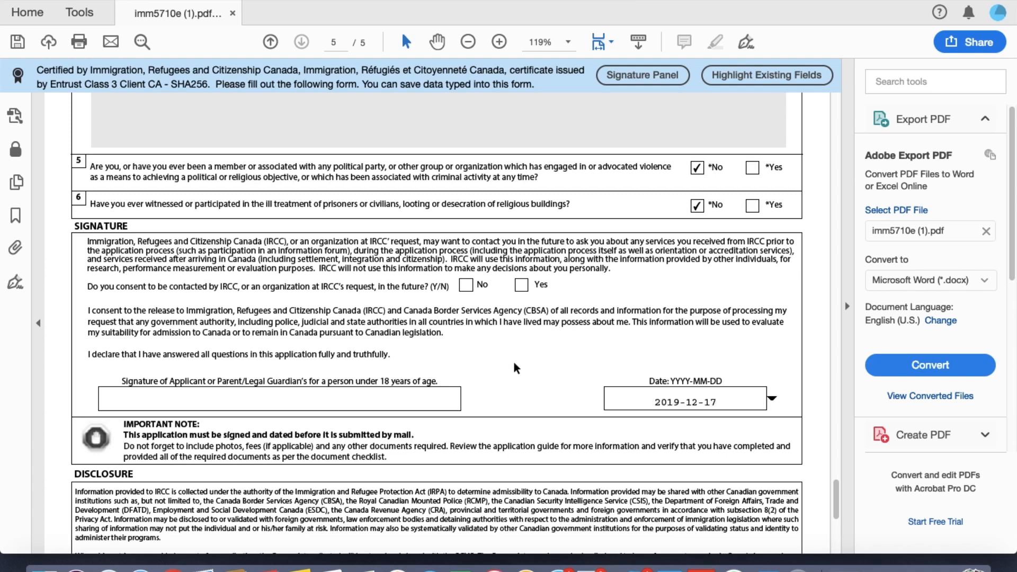
scroll(492, 373, down, 3)
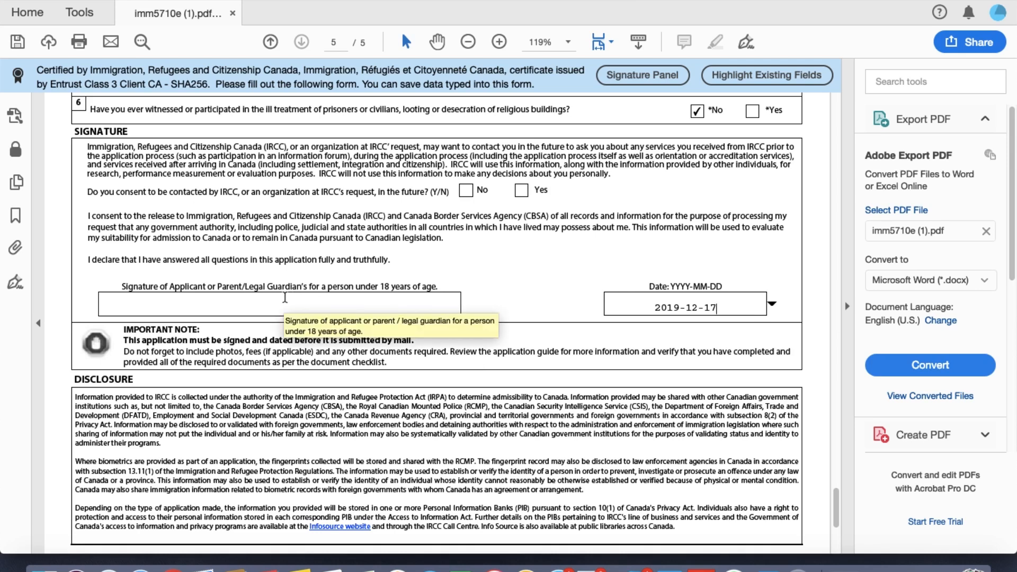
scroll(285, 298, down, 4)
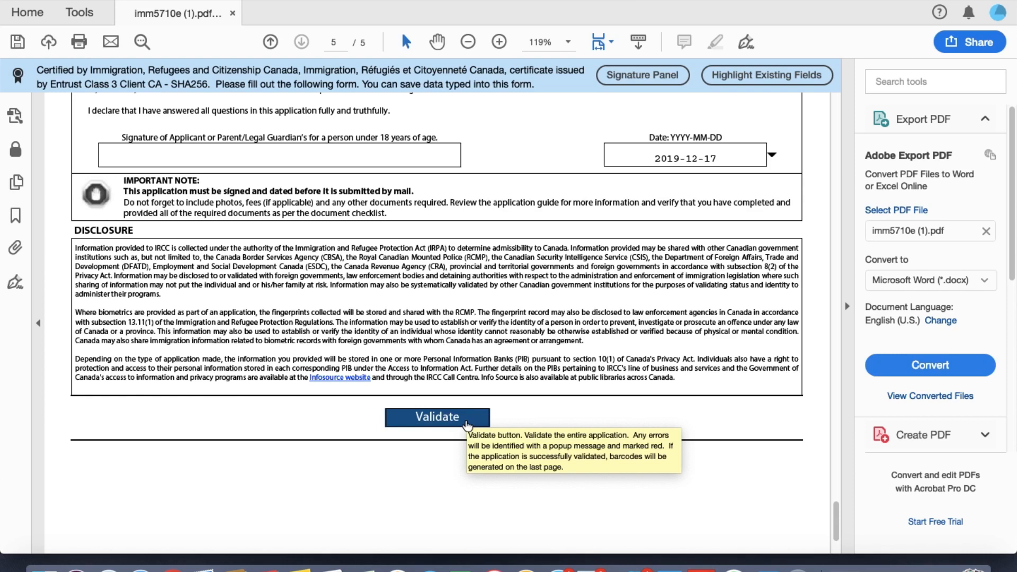
Step: Validate the form and dismiss the error about the missing contact telephone number
scroll(539, 424, down, 3)
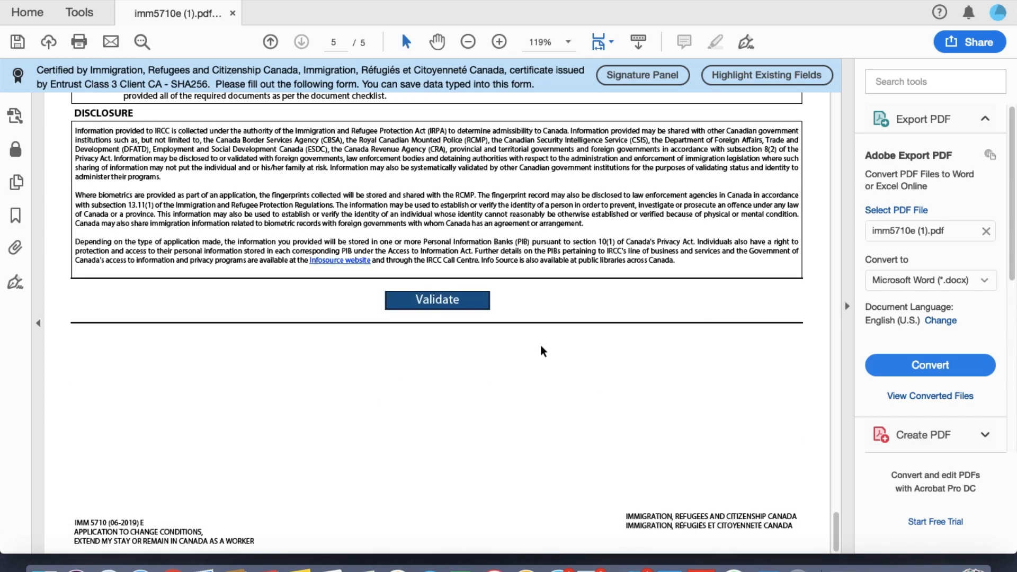
click(465, 301)
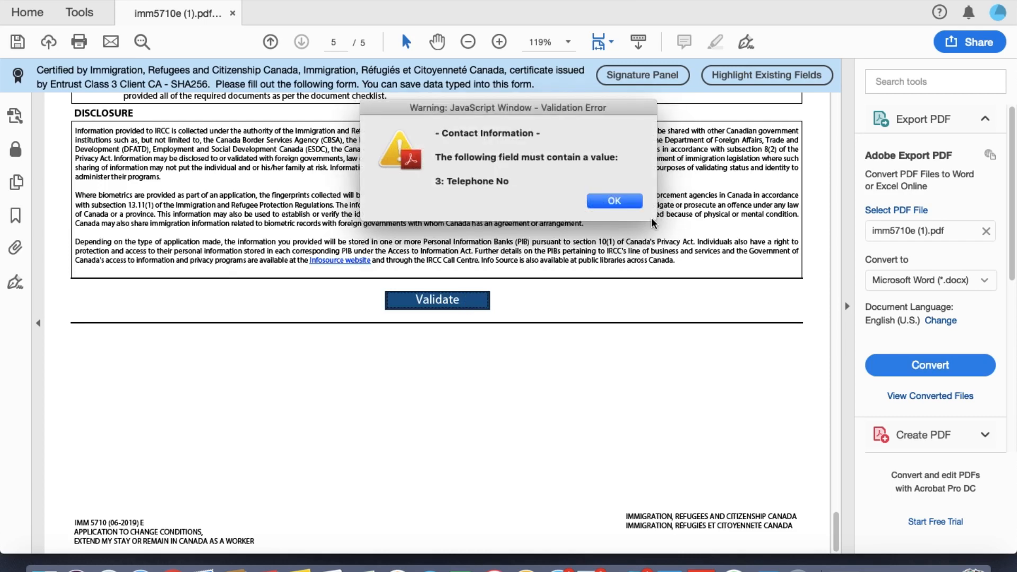
click(608, 203)
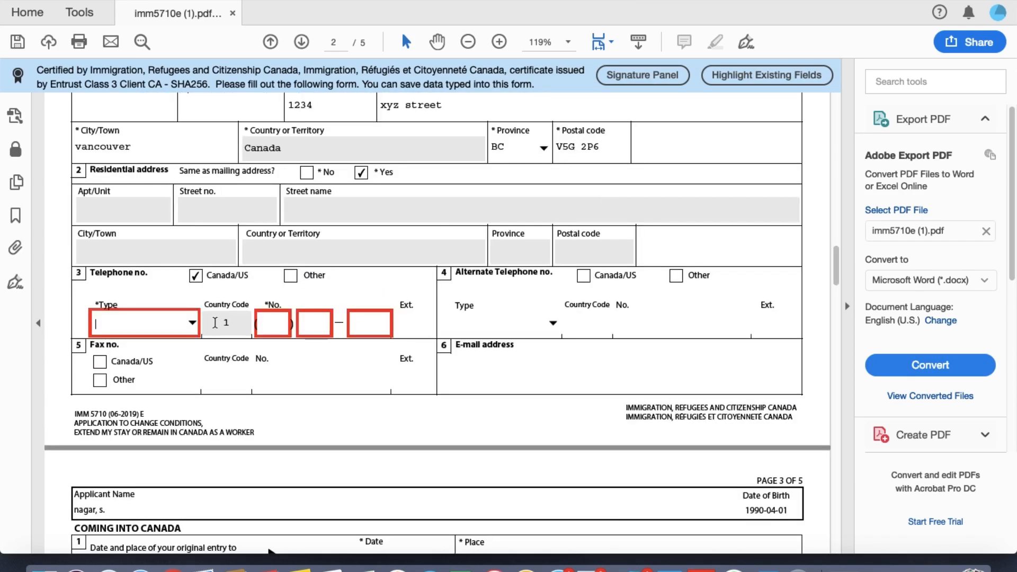
Step: Review the highlighted fields to the end of page 5, then open and close the File menu
scroll(432, 406, down, 1)
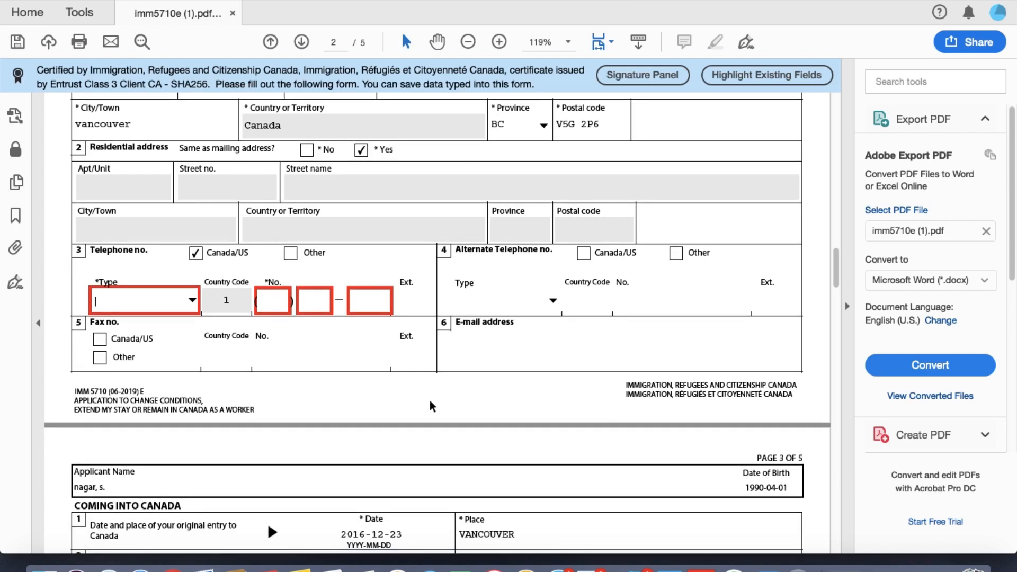
scroll(431, 405, down, 4)
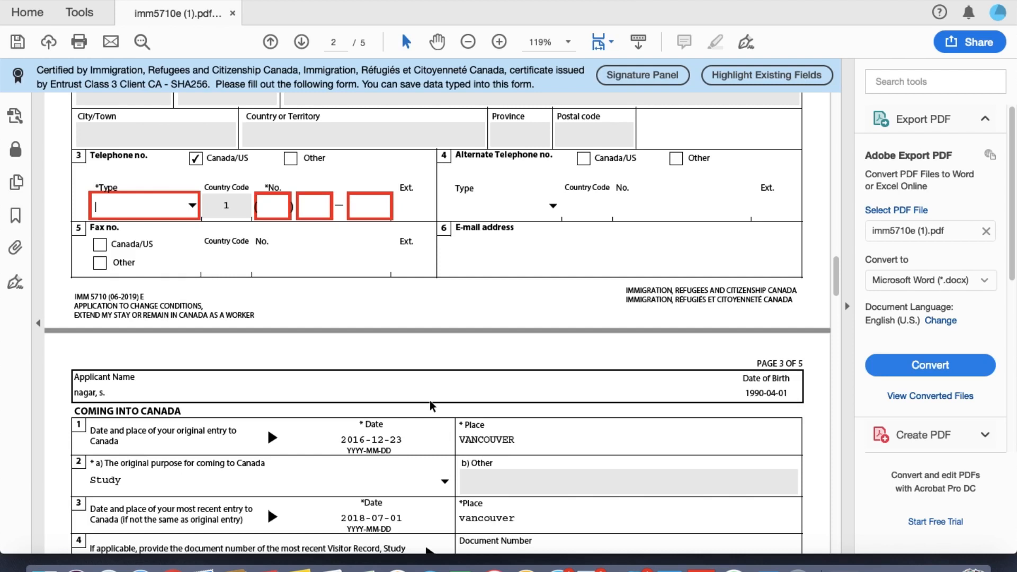
scroll(432, 406, down, 15)
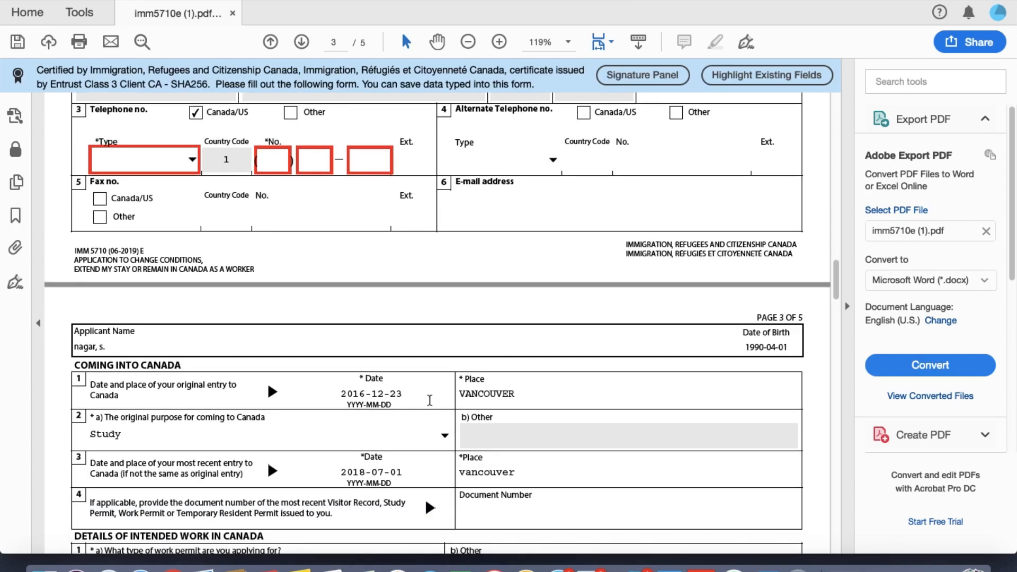
scroll(430, 400, down, 13)
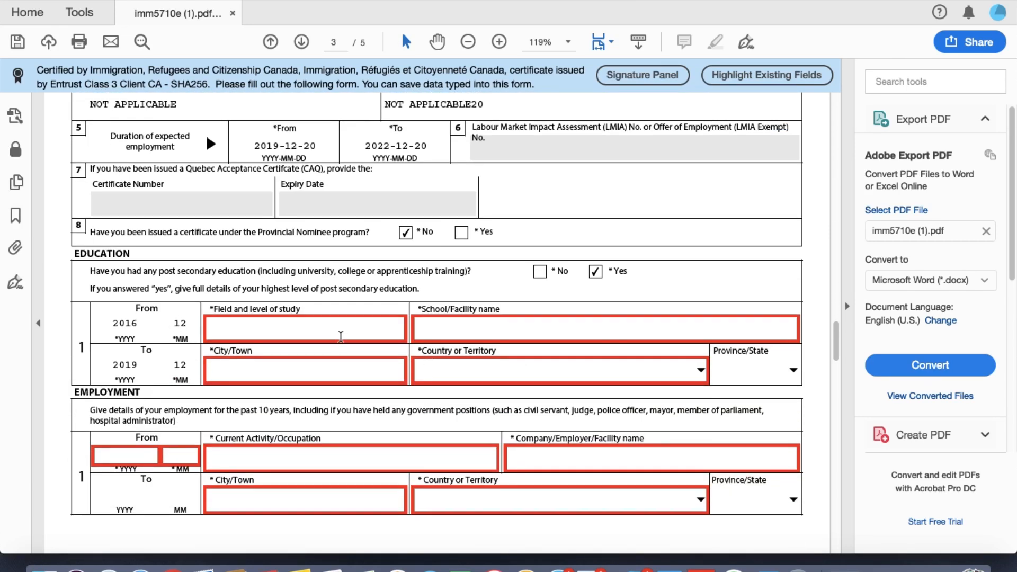
scroll(341, 338, down, 15)
scroll(341, 342, down, 20)
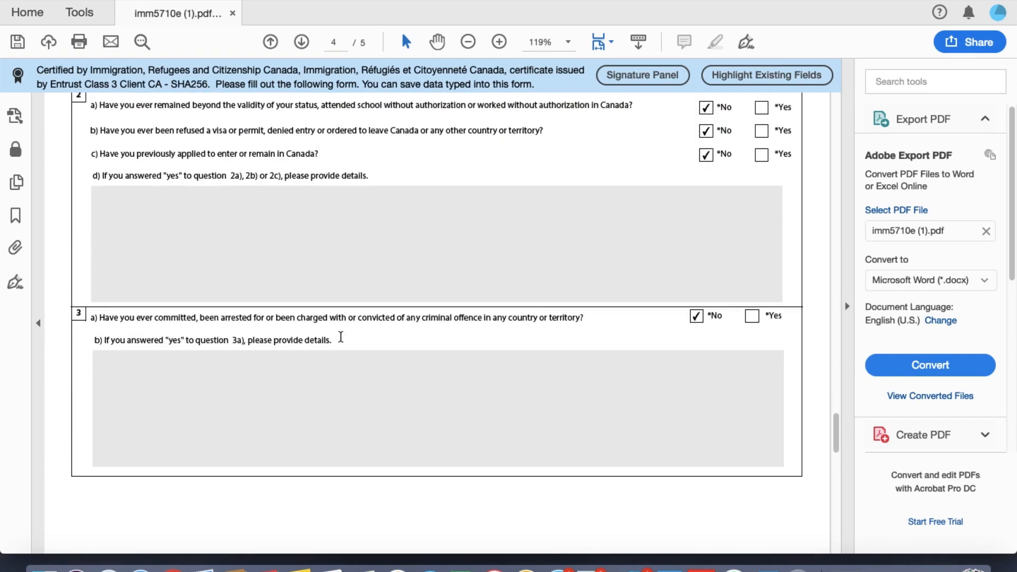
scroll(340, 337, down, 12)
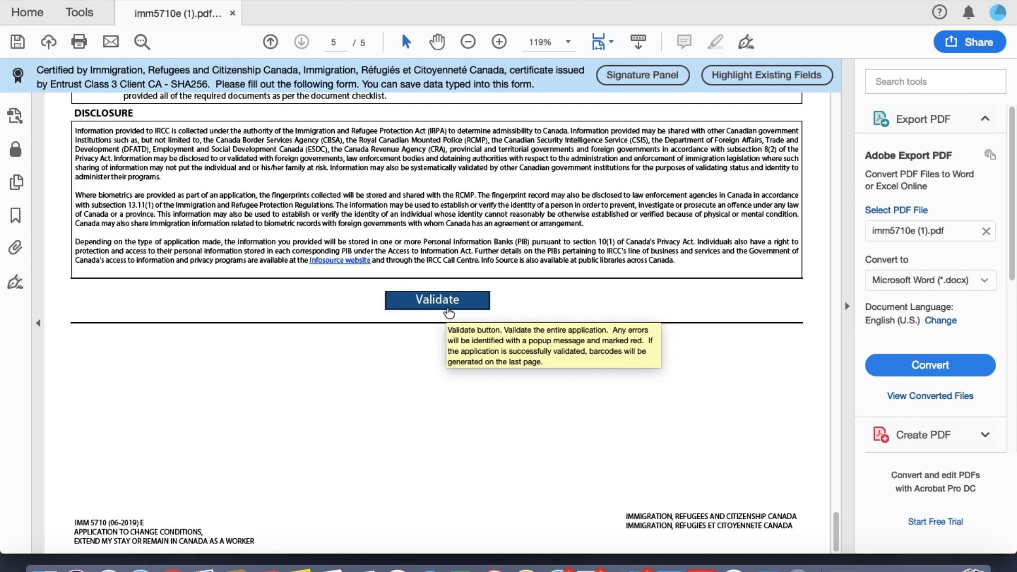
click(134, 1)
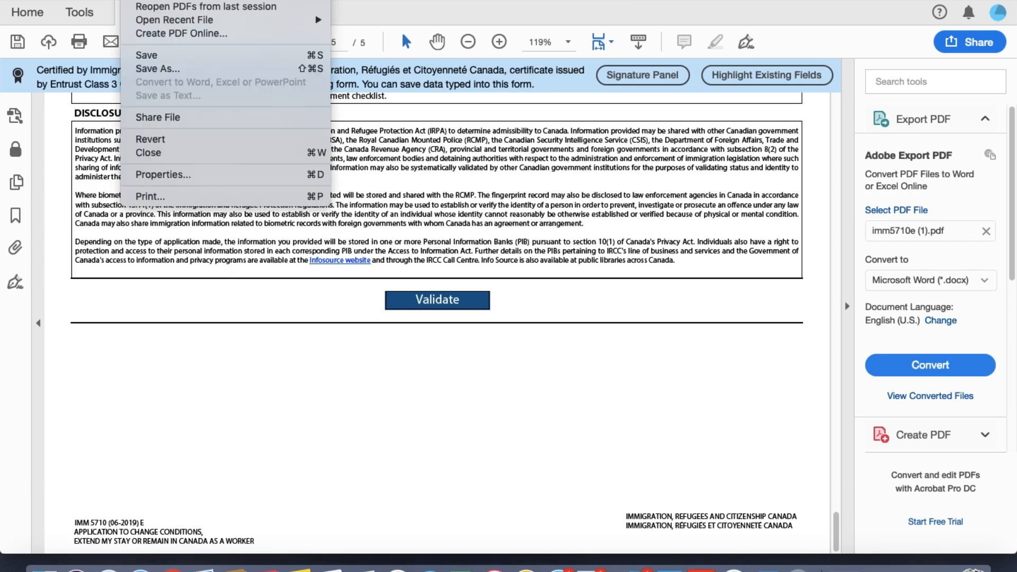
click(259, 279)
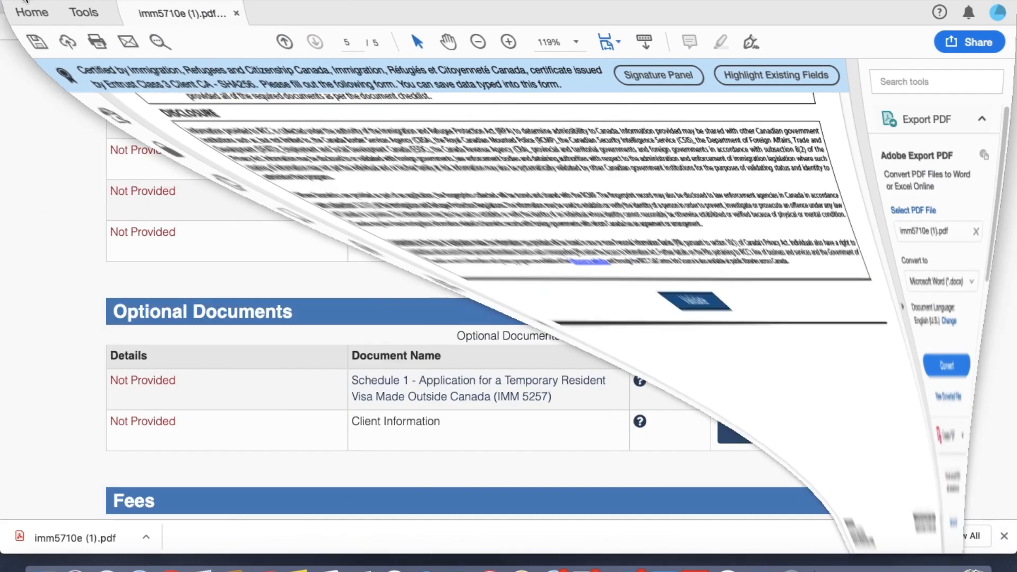
scroll(552, 259, up, 3)
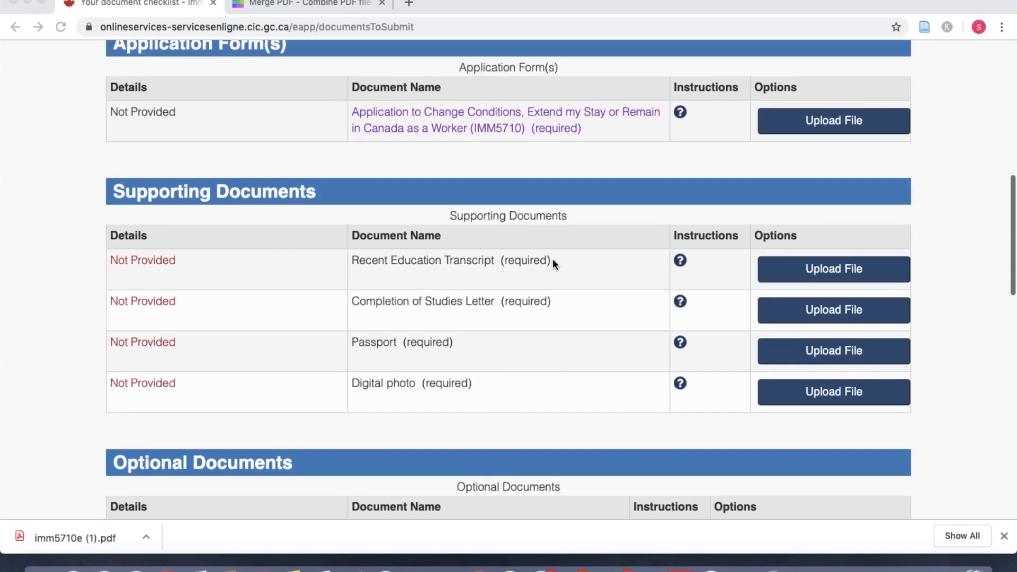
scroll(533, 280, down, 6)
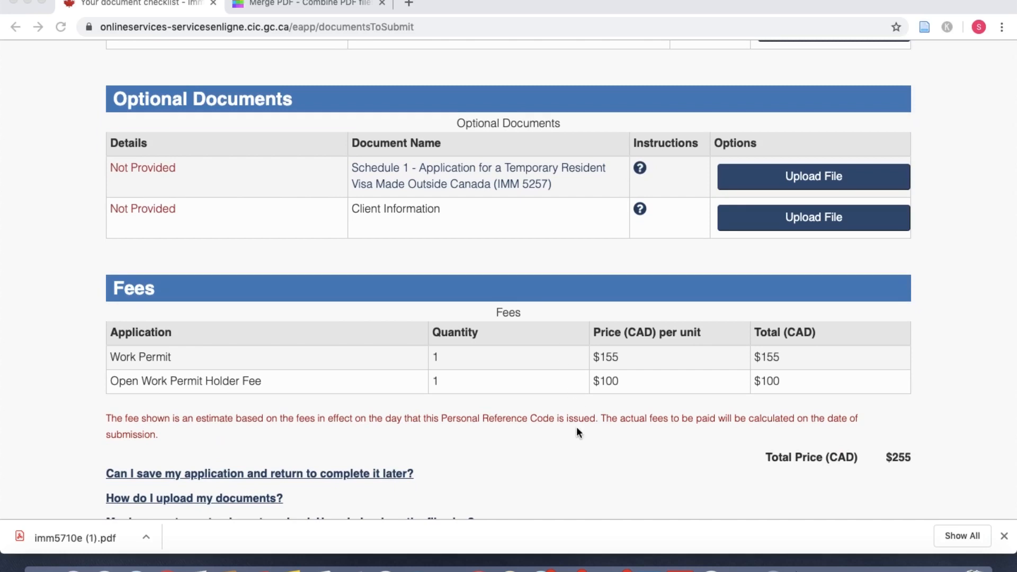
scroll(576, 426, down, 2)
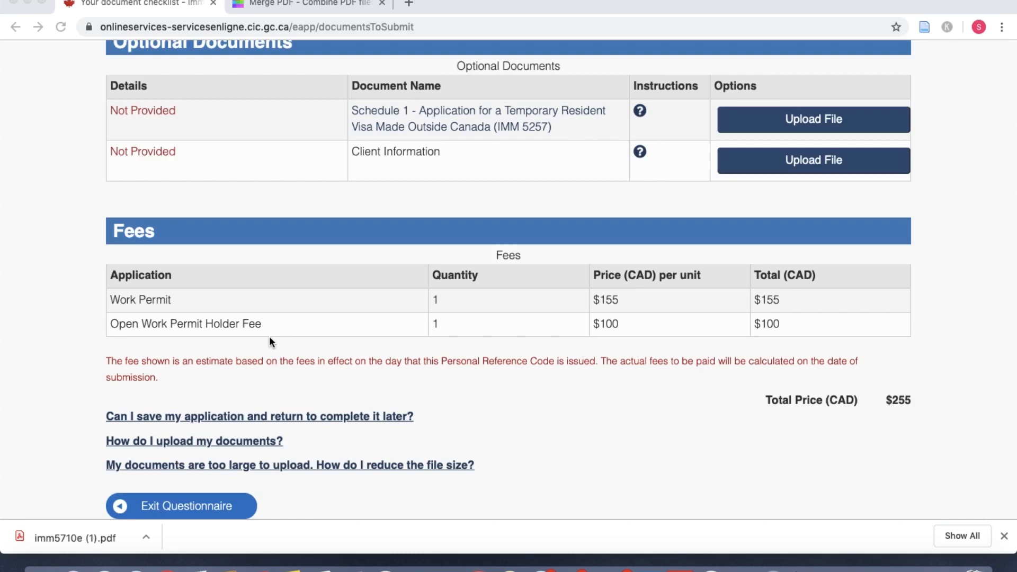
scroll(375, 403, down, 3)
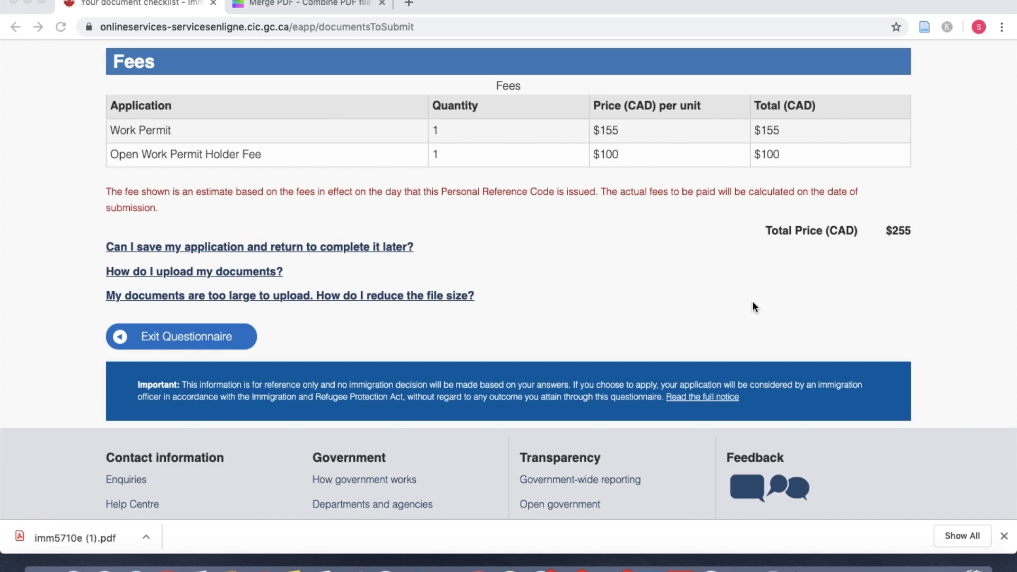
scroll(752, 302, up, 1)
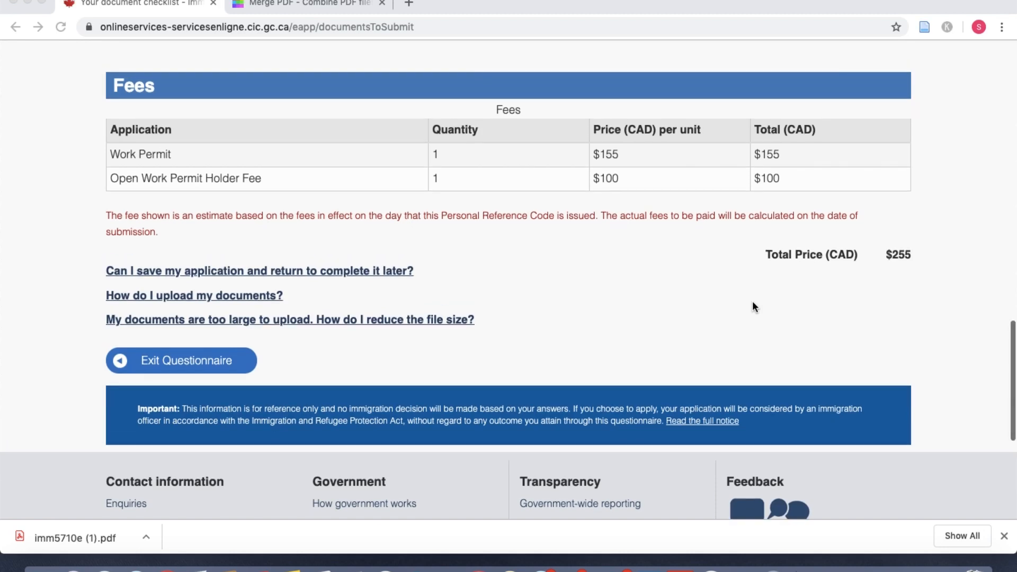
scroll(752, 301, up, 1)
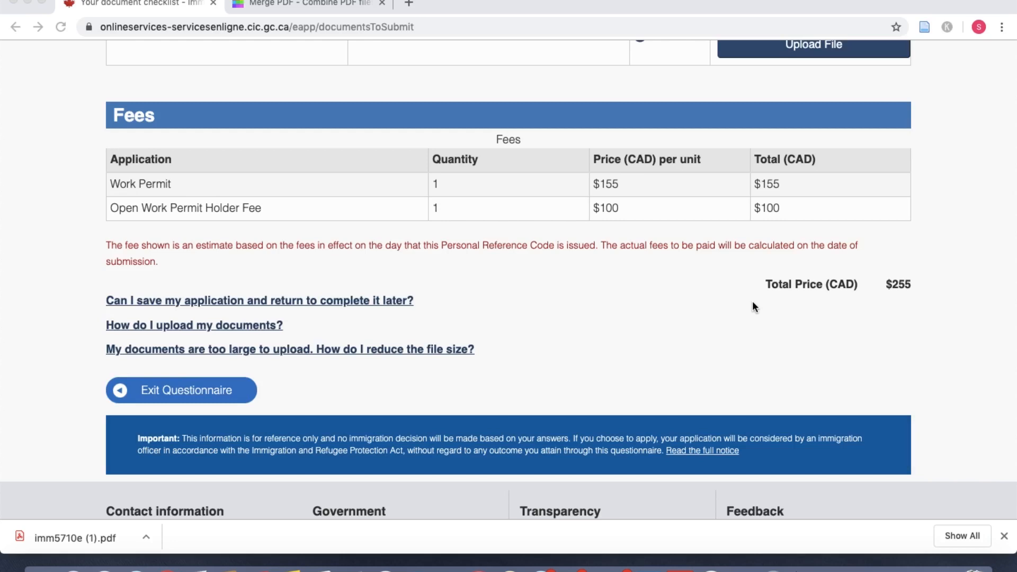
scroll(752, 303, up, 3)
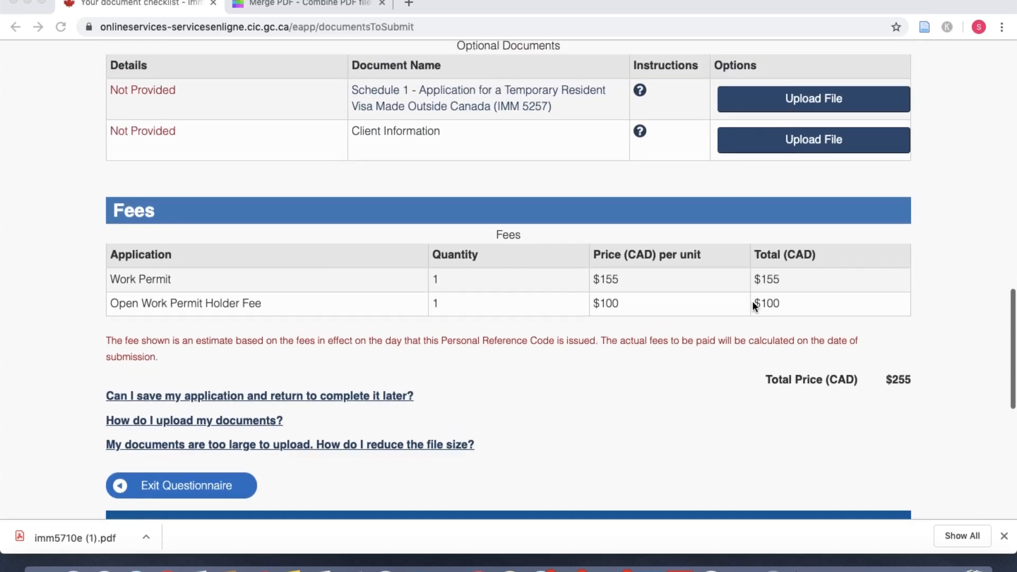